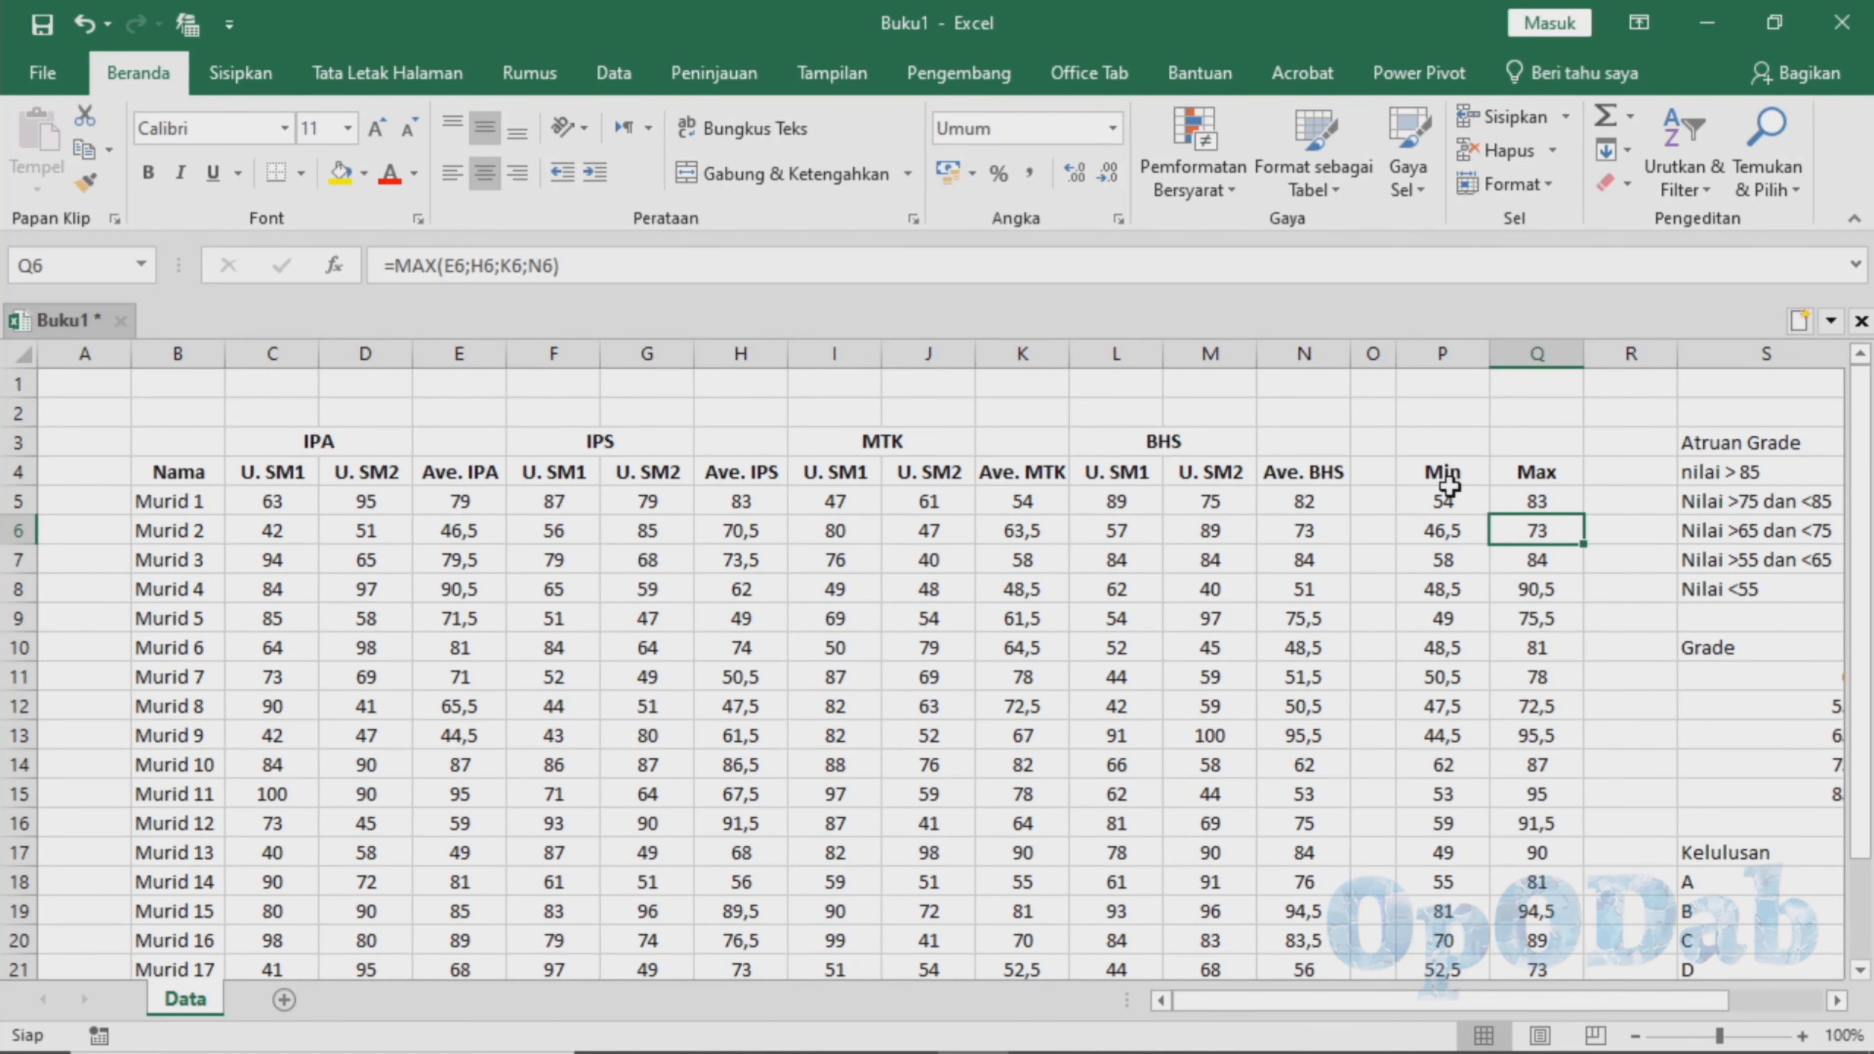
Enter the row label "Rata-rata Kelas" in cell B27 beneath the student score table.
{"action": "scroll", "coordinate": [1518, 500], "scroll_direction": "down", "scroll_amount": 4}
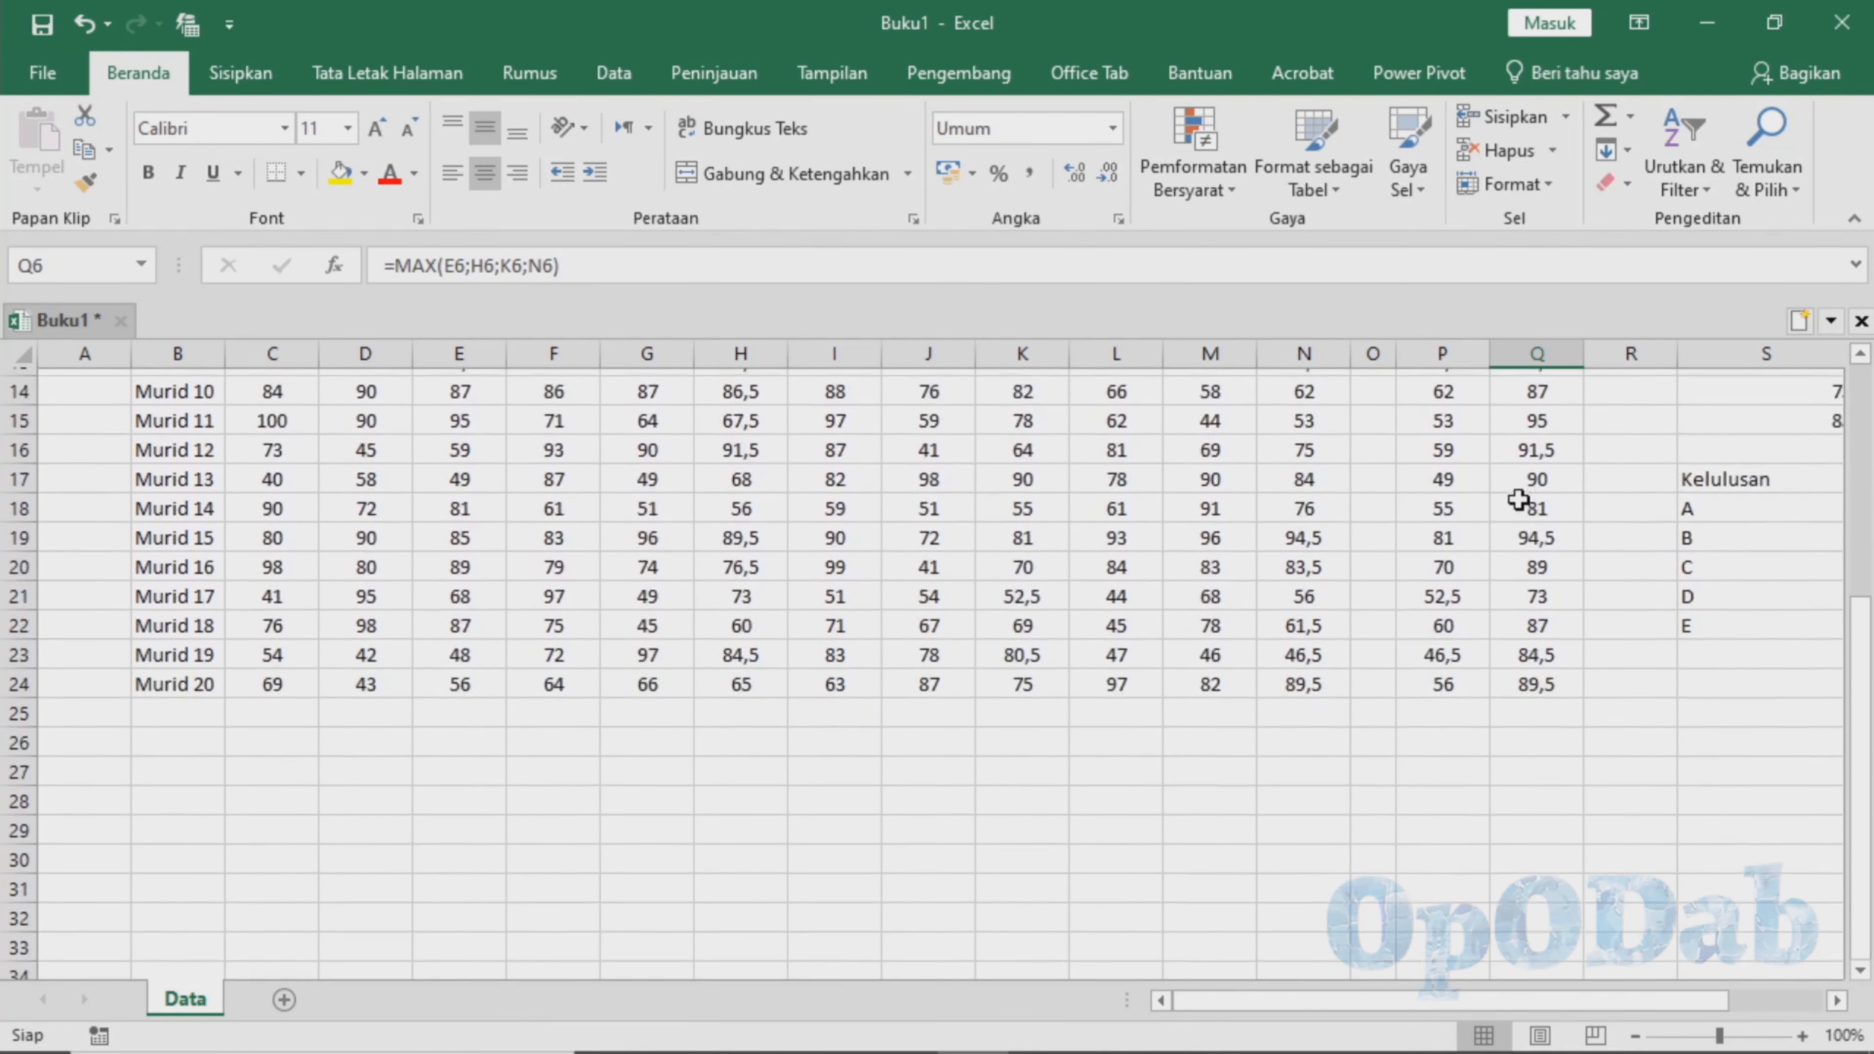
{"action": "scroll", "coordinate": [1518, 500], "scroll_direction": "up", "scroll_amount": 4}
{"action": "scroll", "coordinate": [1518, 500], "scroll_direction": "down", "scroll_amount": 6}
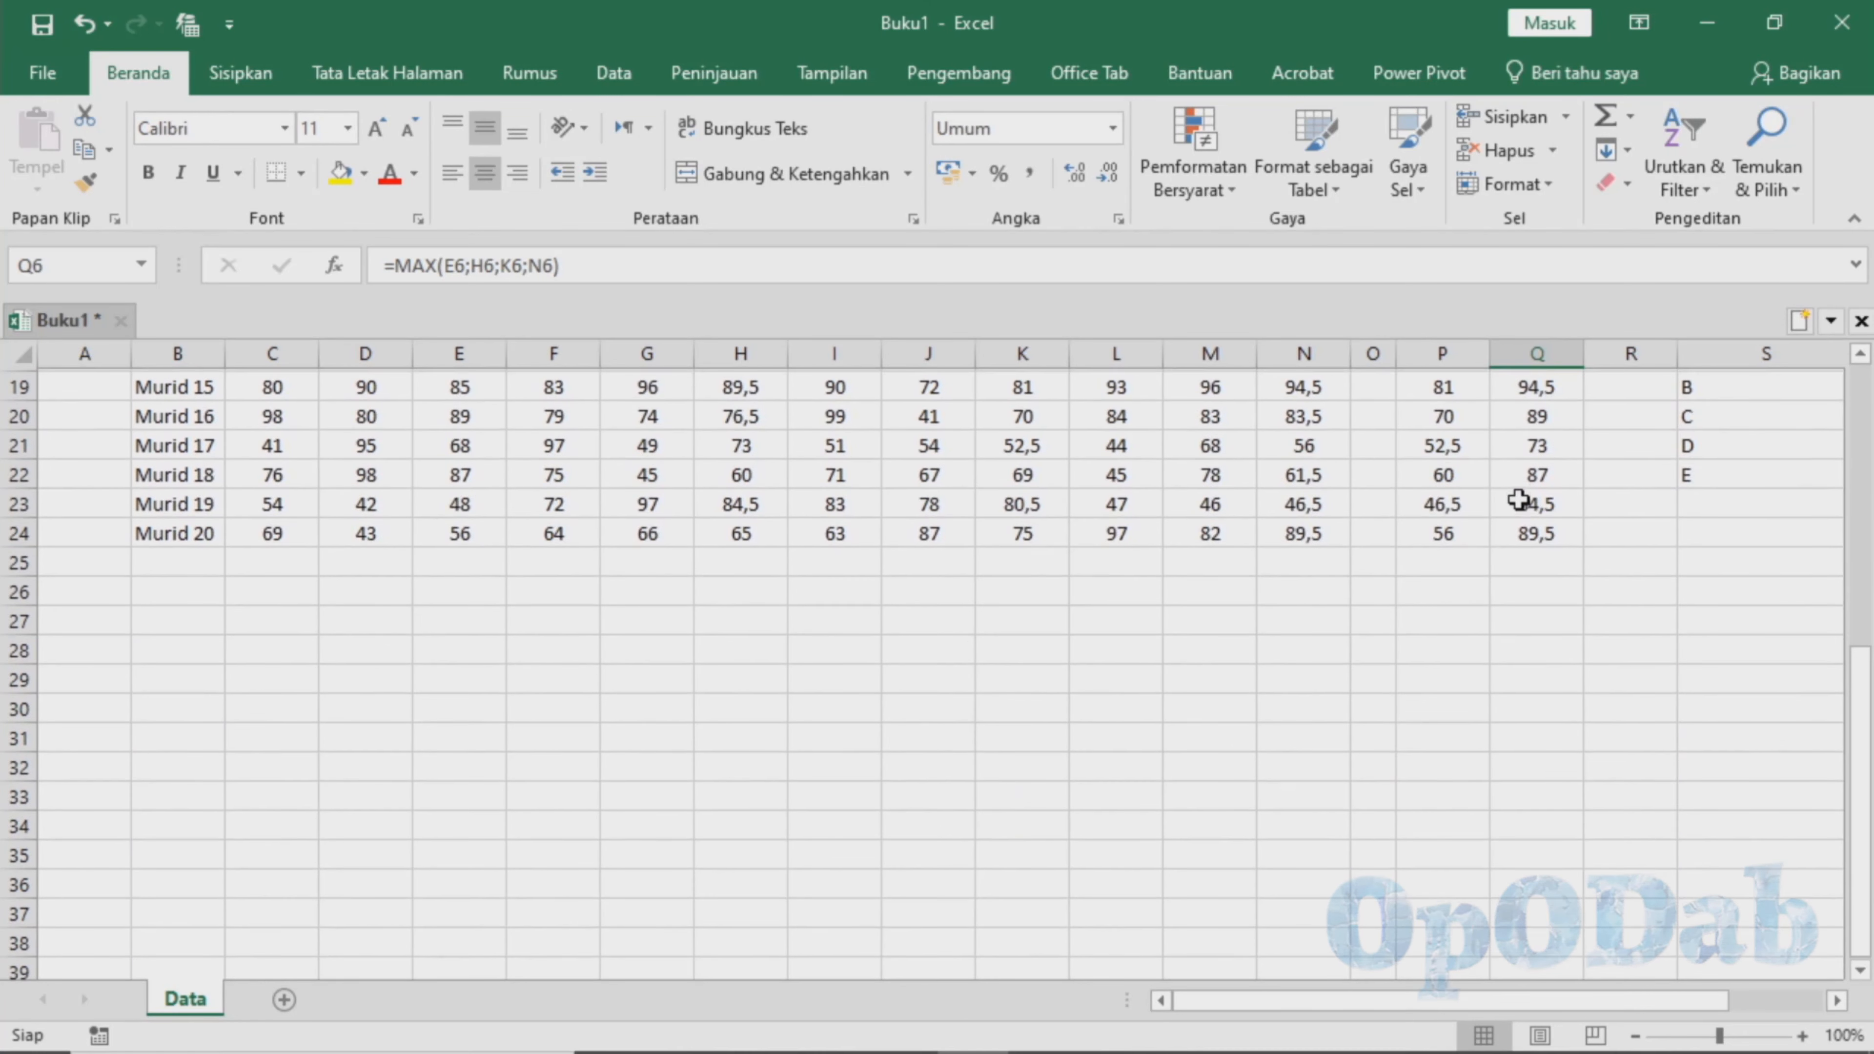
{"action": "left_click", "coordinate": [170, 620]}
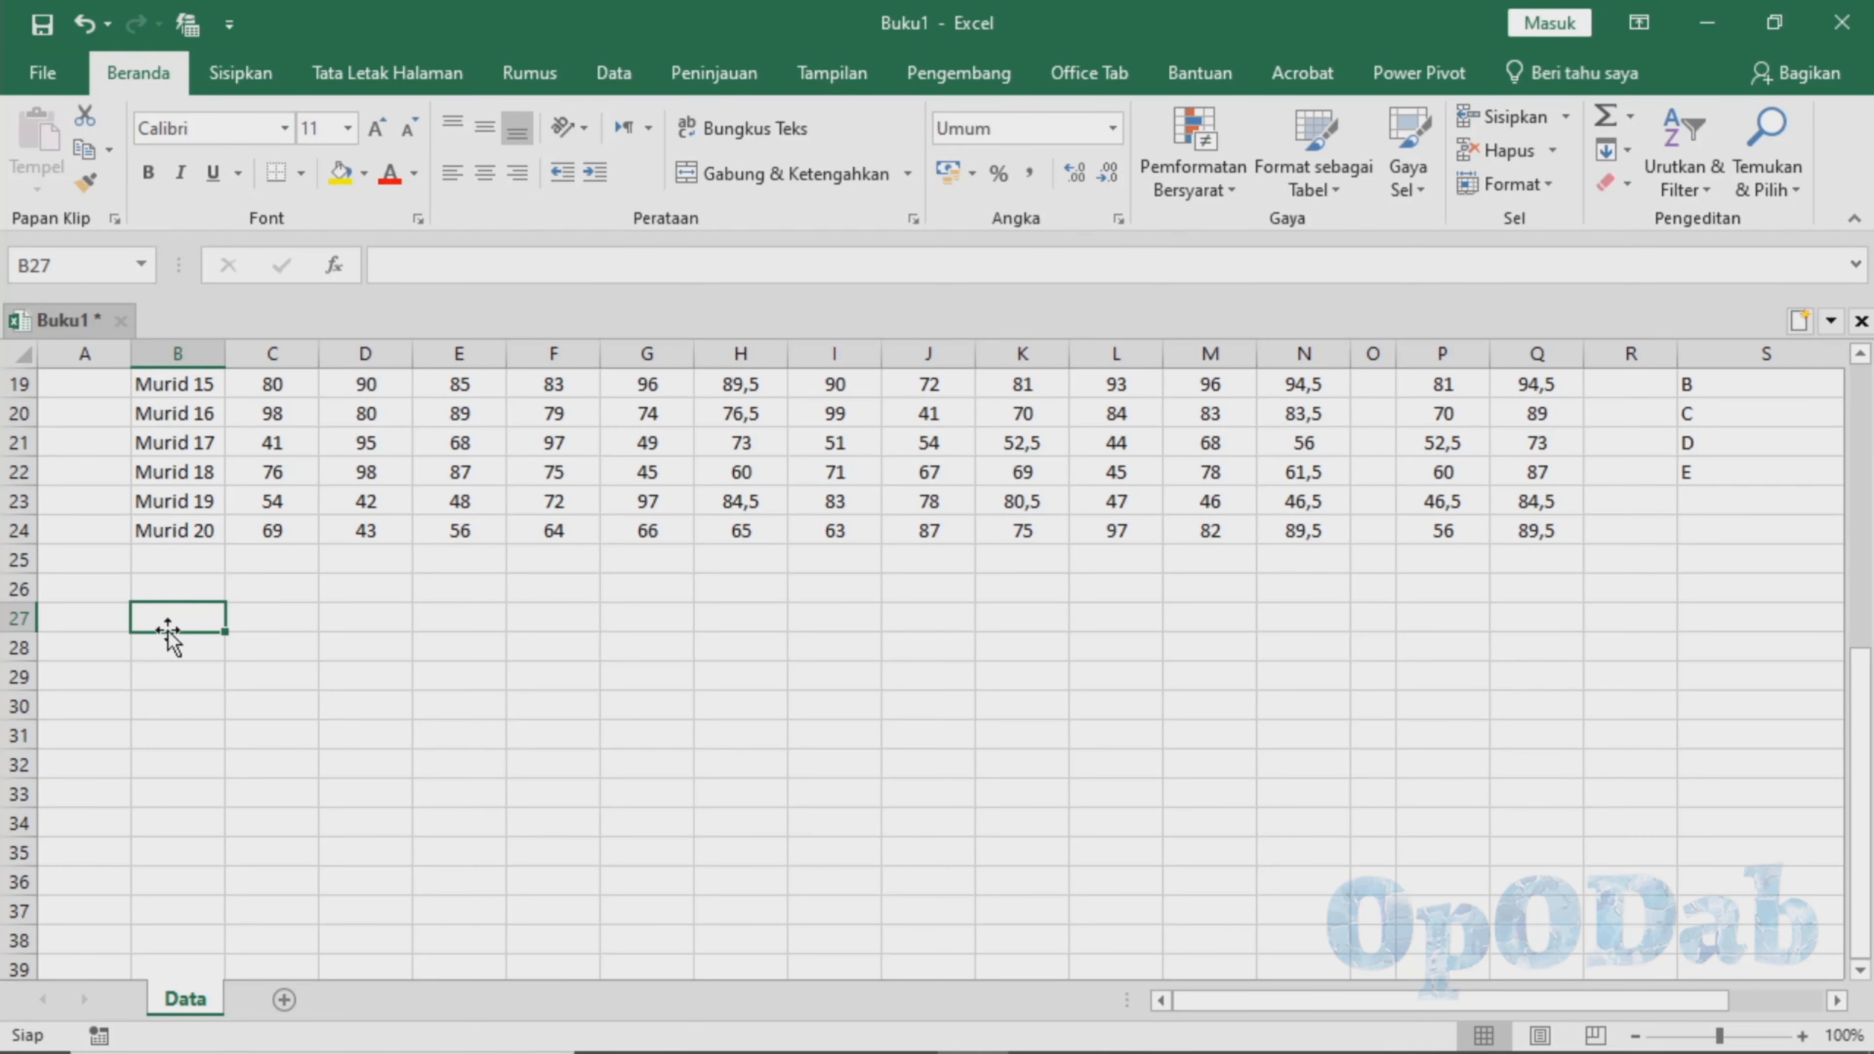
{"action": "type", "text": "Rata="}
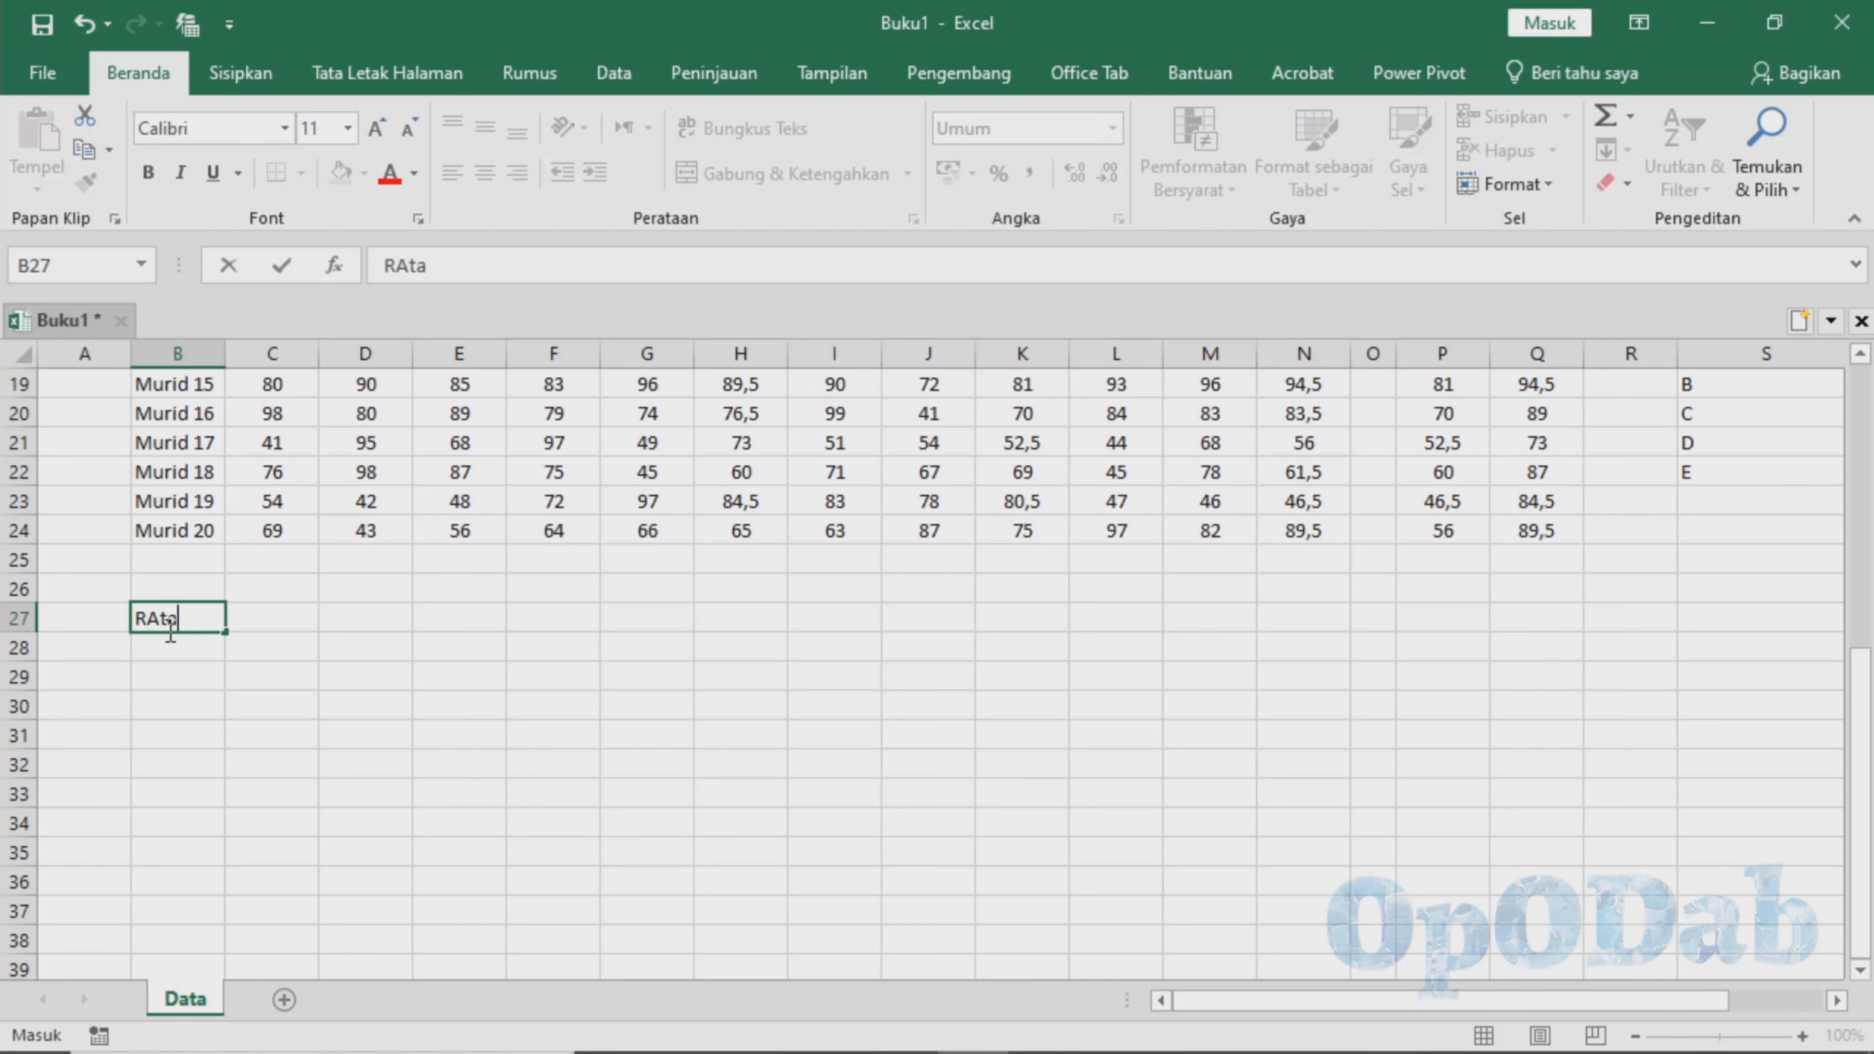
{"action": "type", "text": "="}
{"action": "key", "text": "BackSpace"}
{"action": "key", "text": "BackSpace"}
{"action": "type", "text": "-rata K"}
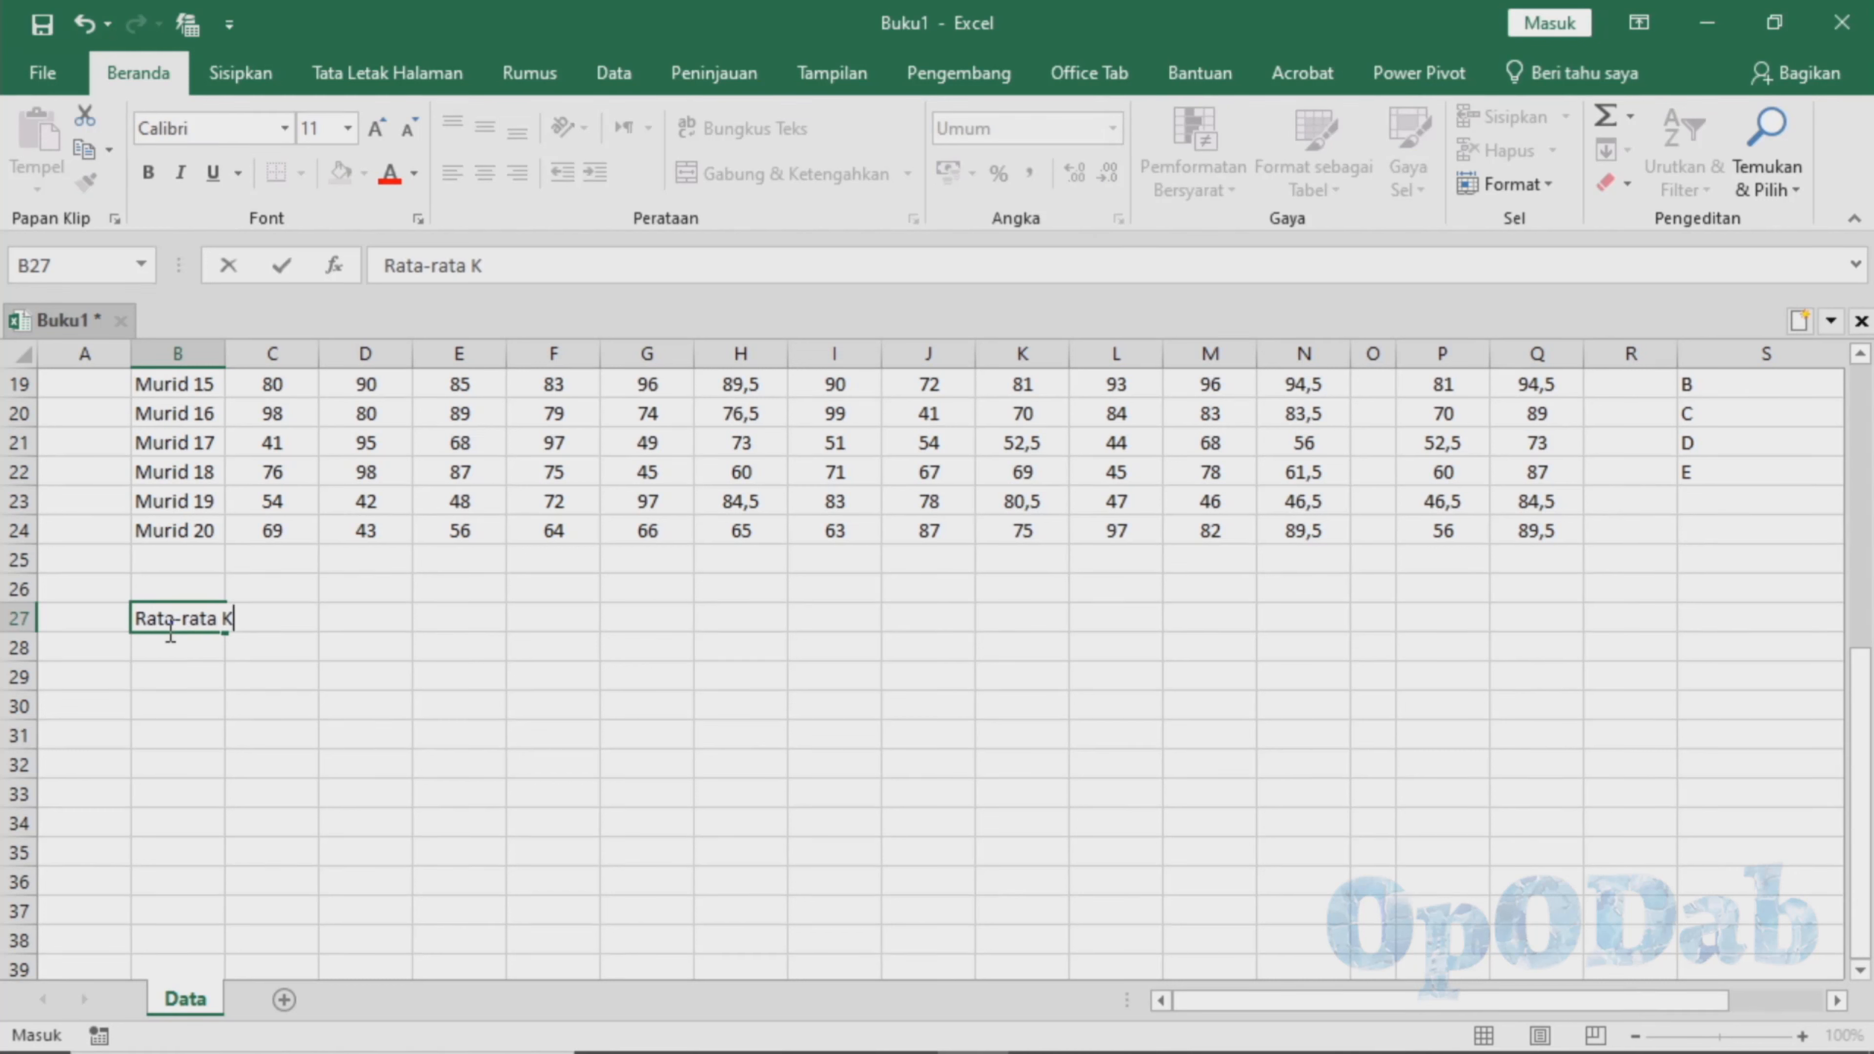
{"action": "type", "text": "elas"}
{"action": "key", "text": "Return"}
Enter the row labels "Min Kelas" in B28 and "Max Kelas" in B29, and collapse the ribbon.
{"action": "type", "text": "Min"}
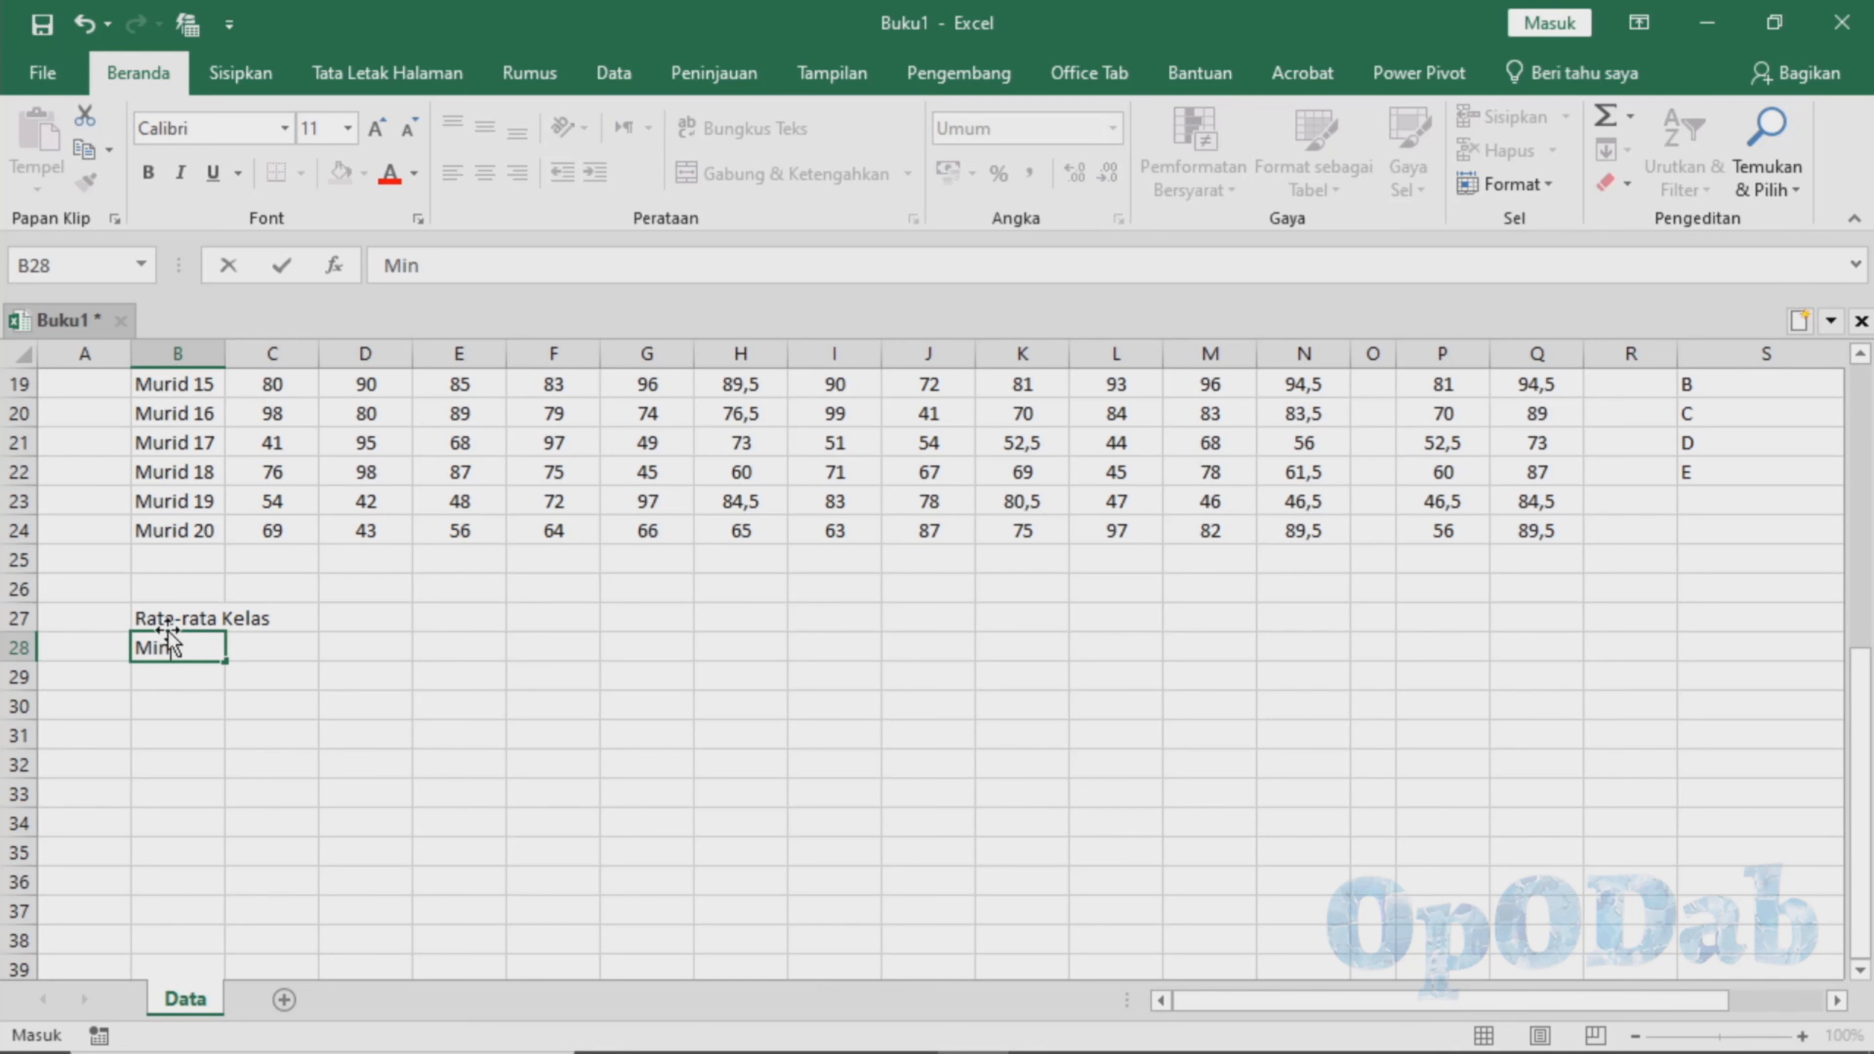
{"action": "type", "text": " Kelas"}
{"action": "key", "text": "Return"}
{"action": "type", "text": "Max K"}
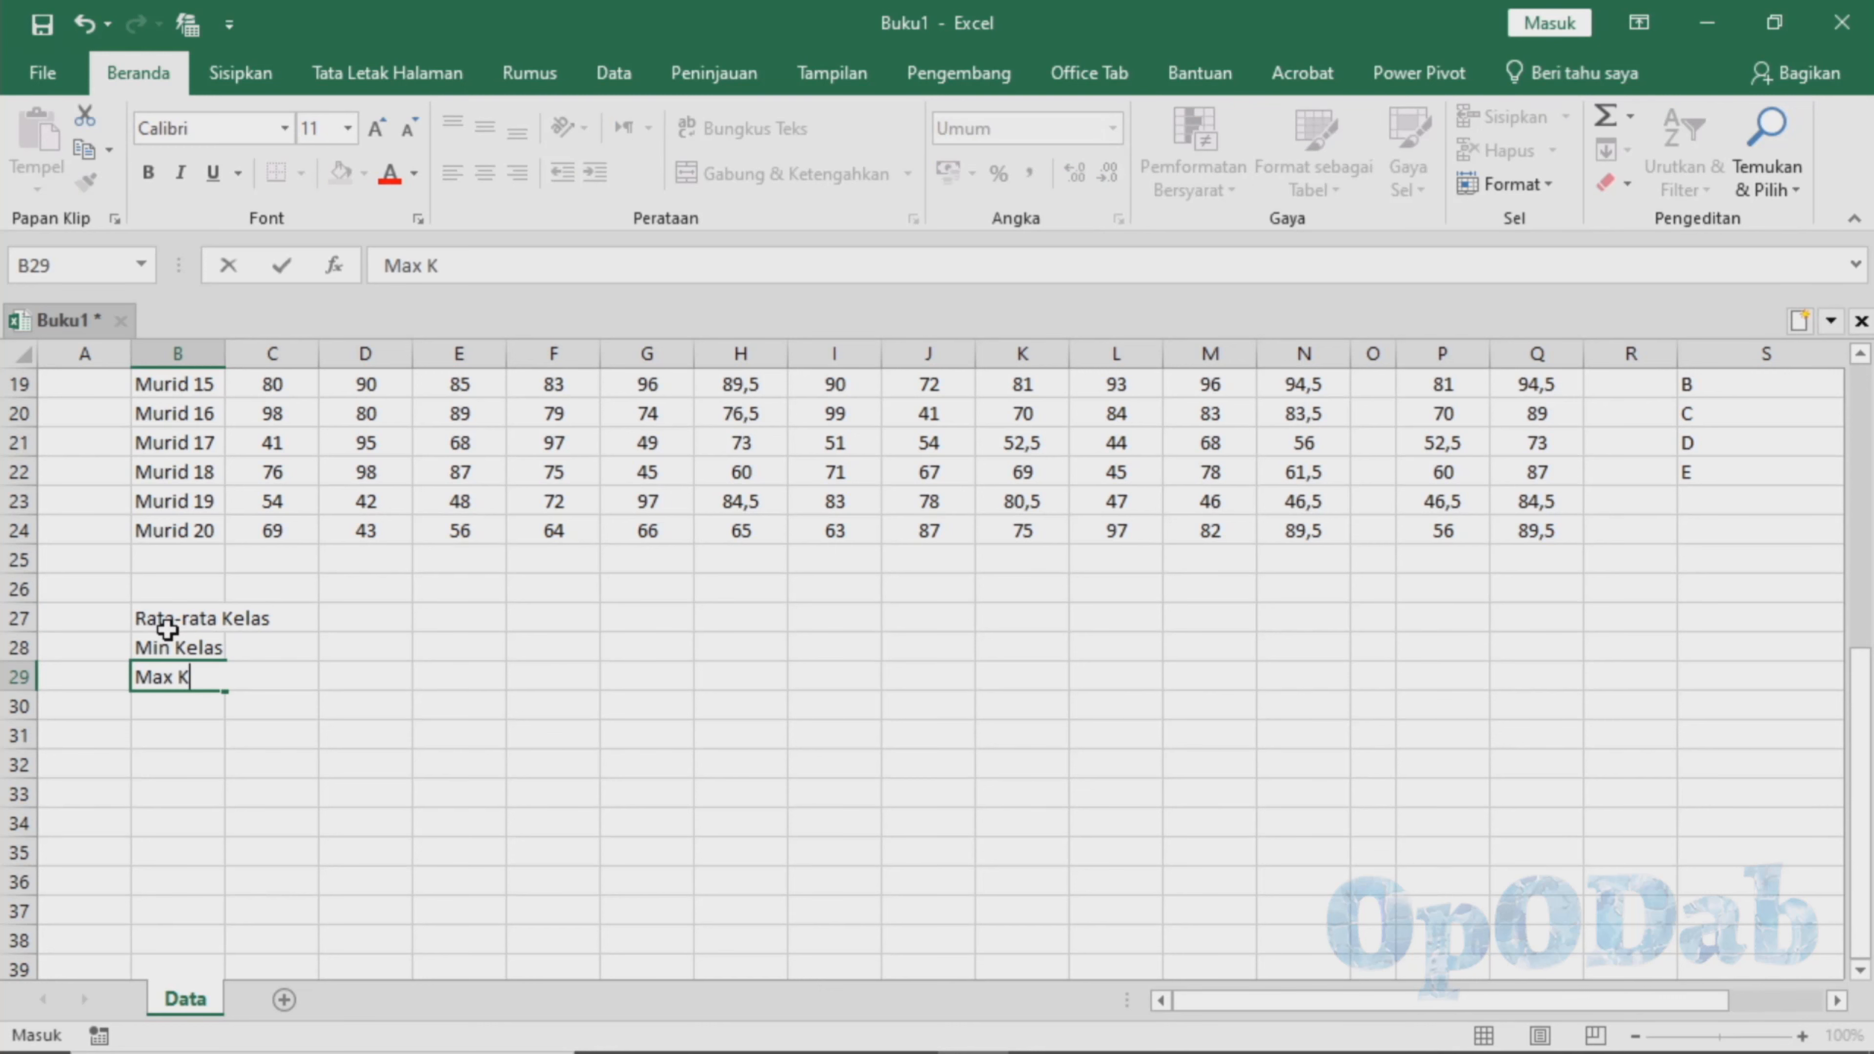
{"action": "type", "text": "elas"}
{"action": "key", "text": "Return"}
{"action": "left_click", "coordinate": [1855, 219]}
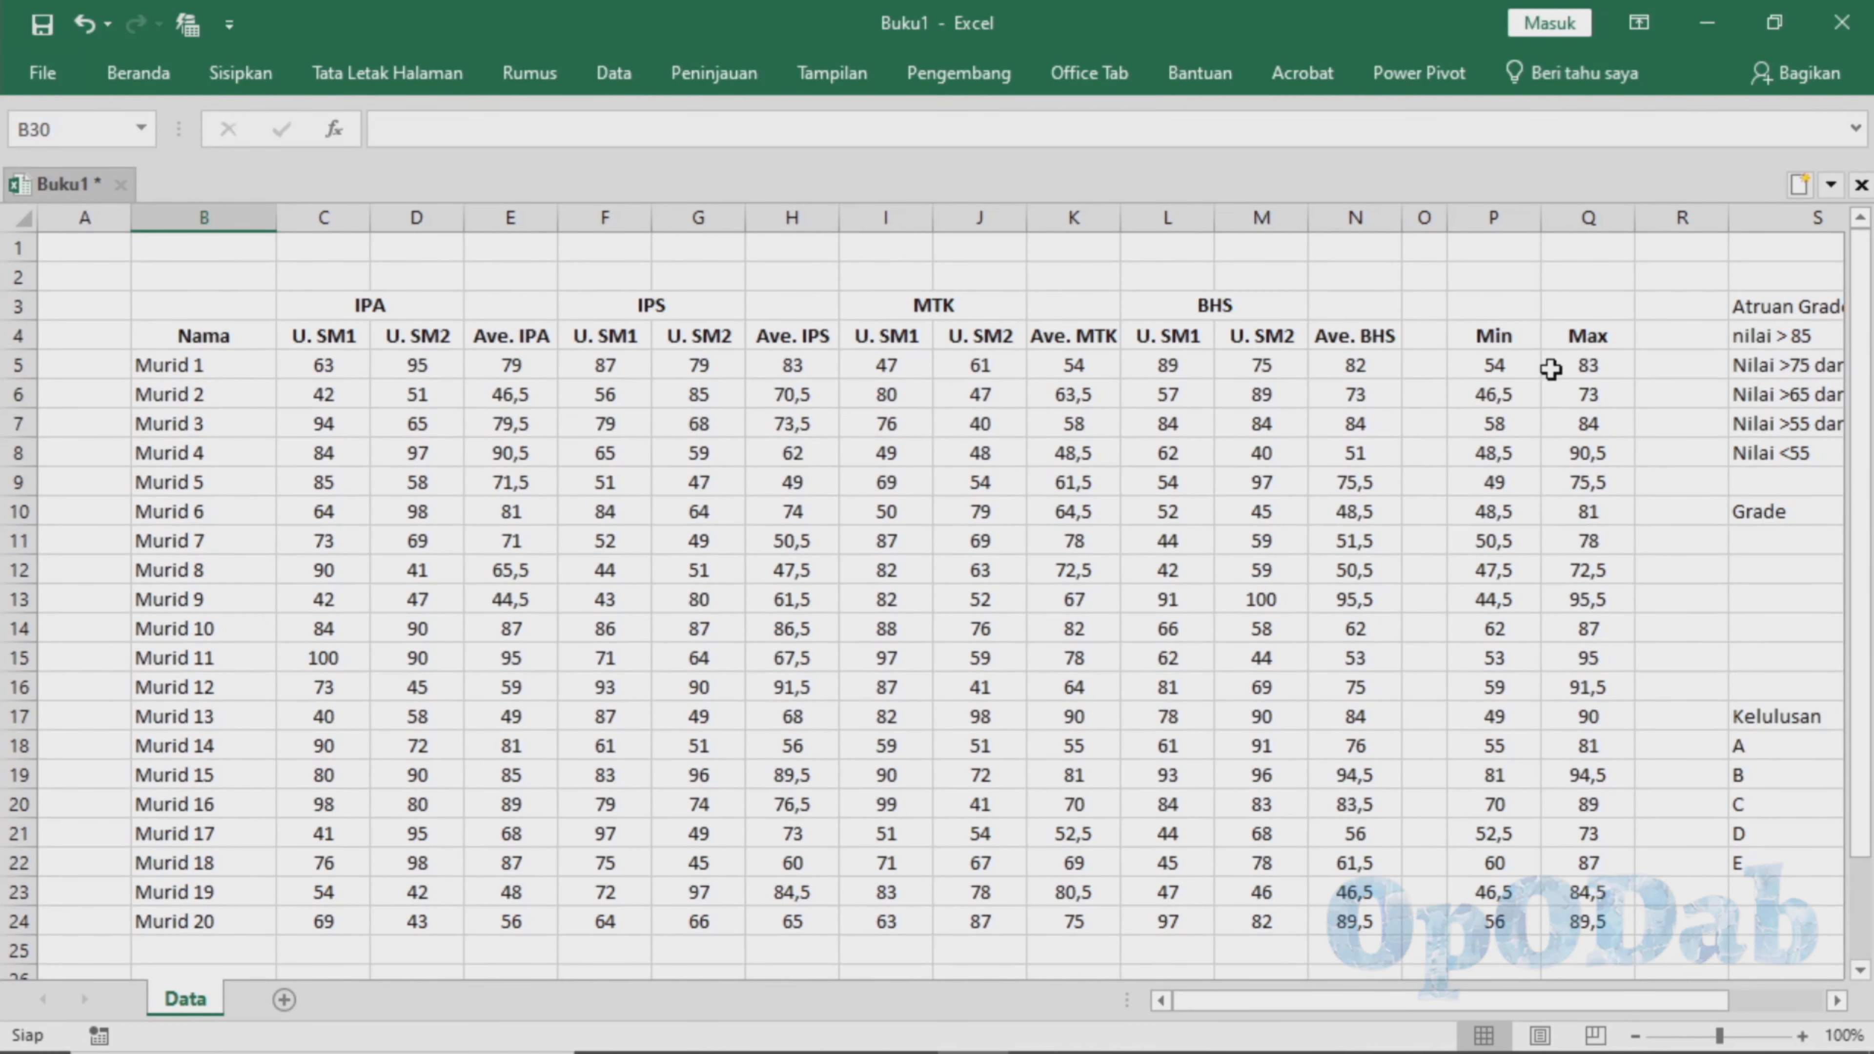
{"action": "scroll", "coordinate": [1551, 369], "scroll_direction": "down", "scroll_amount": 3}
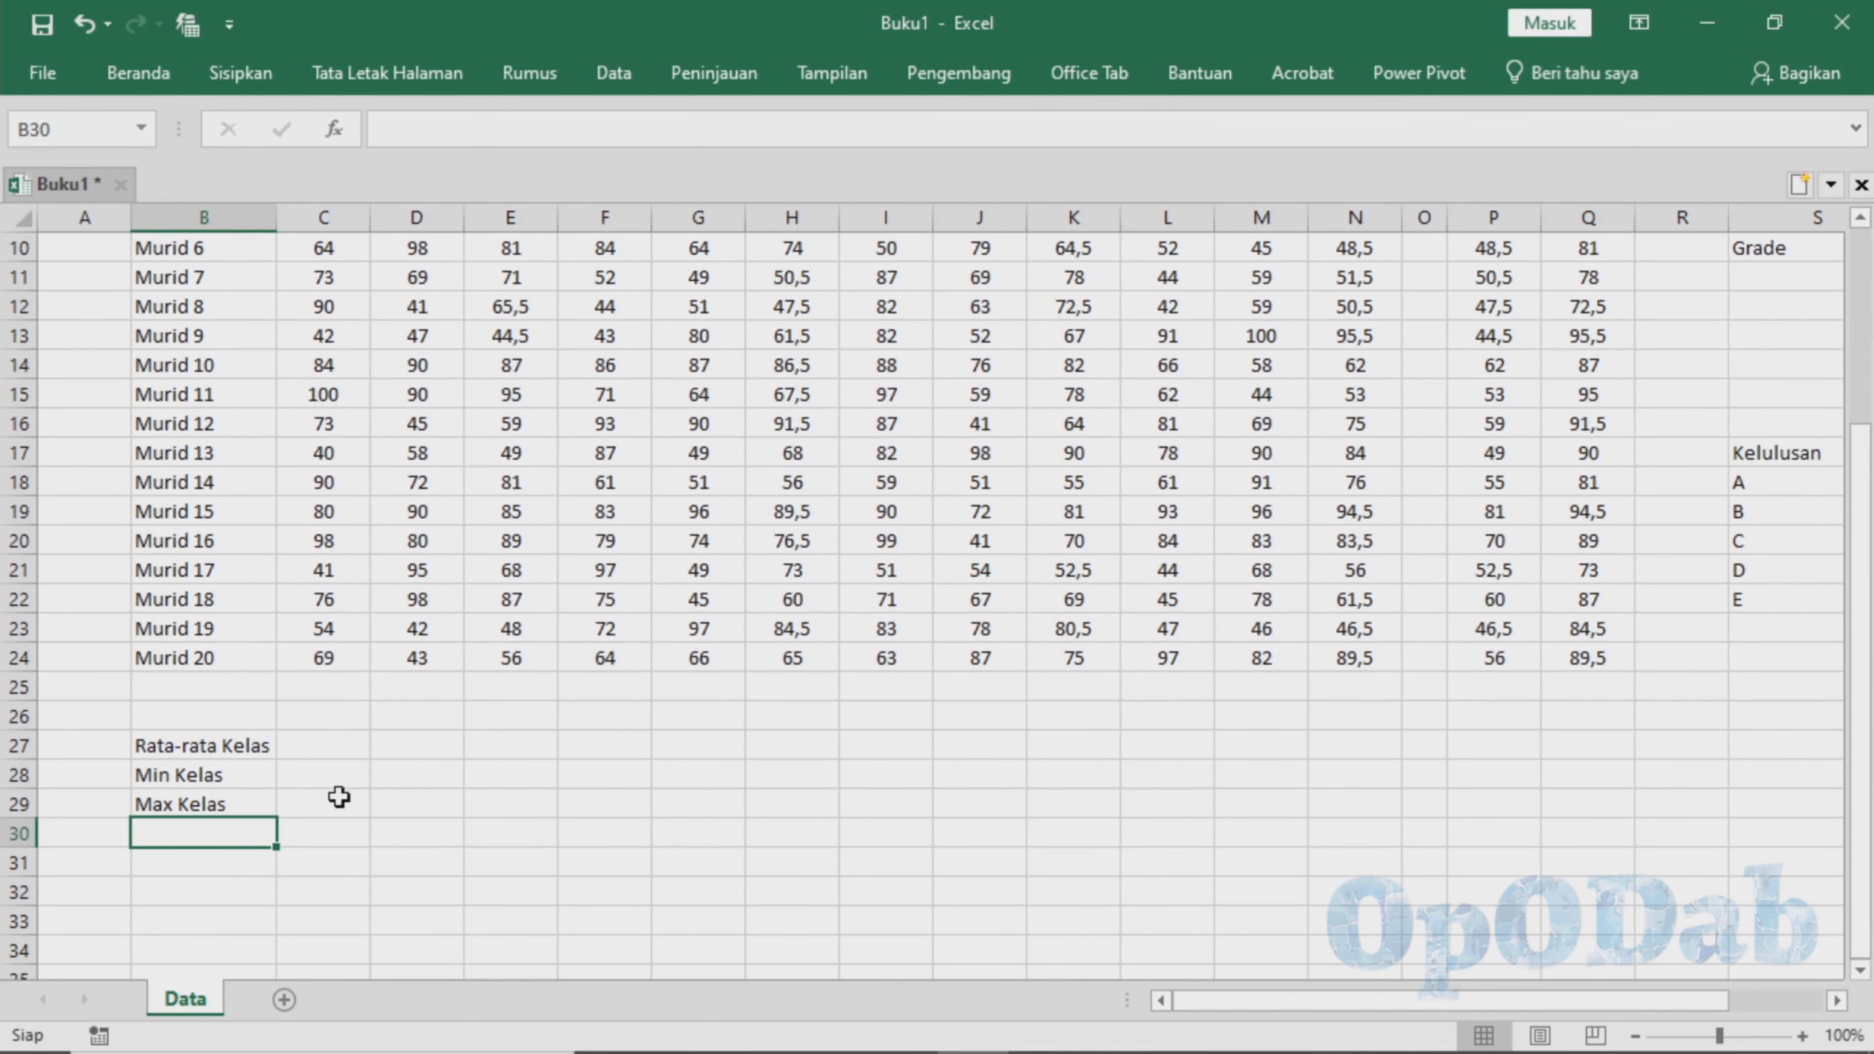
{"action": "left_click", "coordinate": [352, 753]}
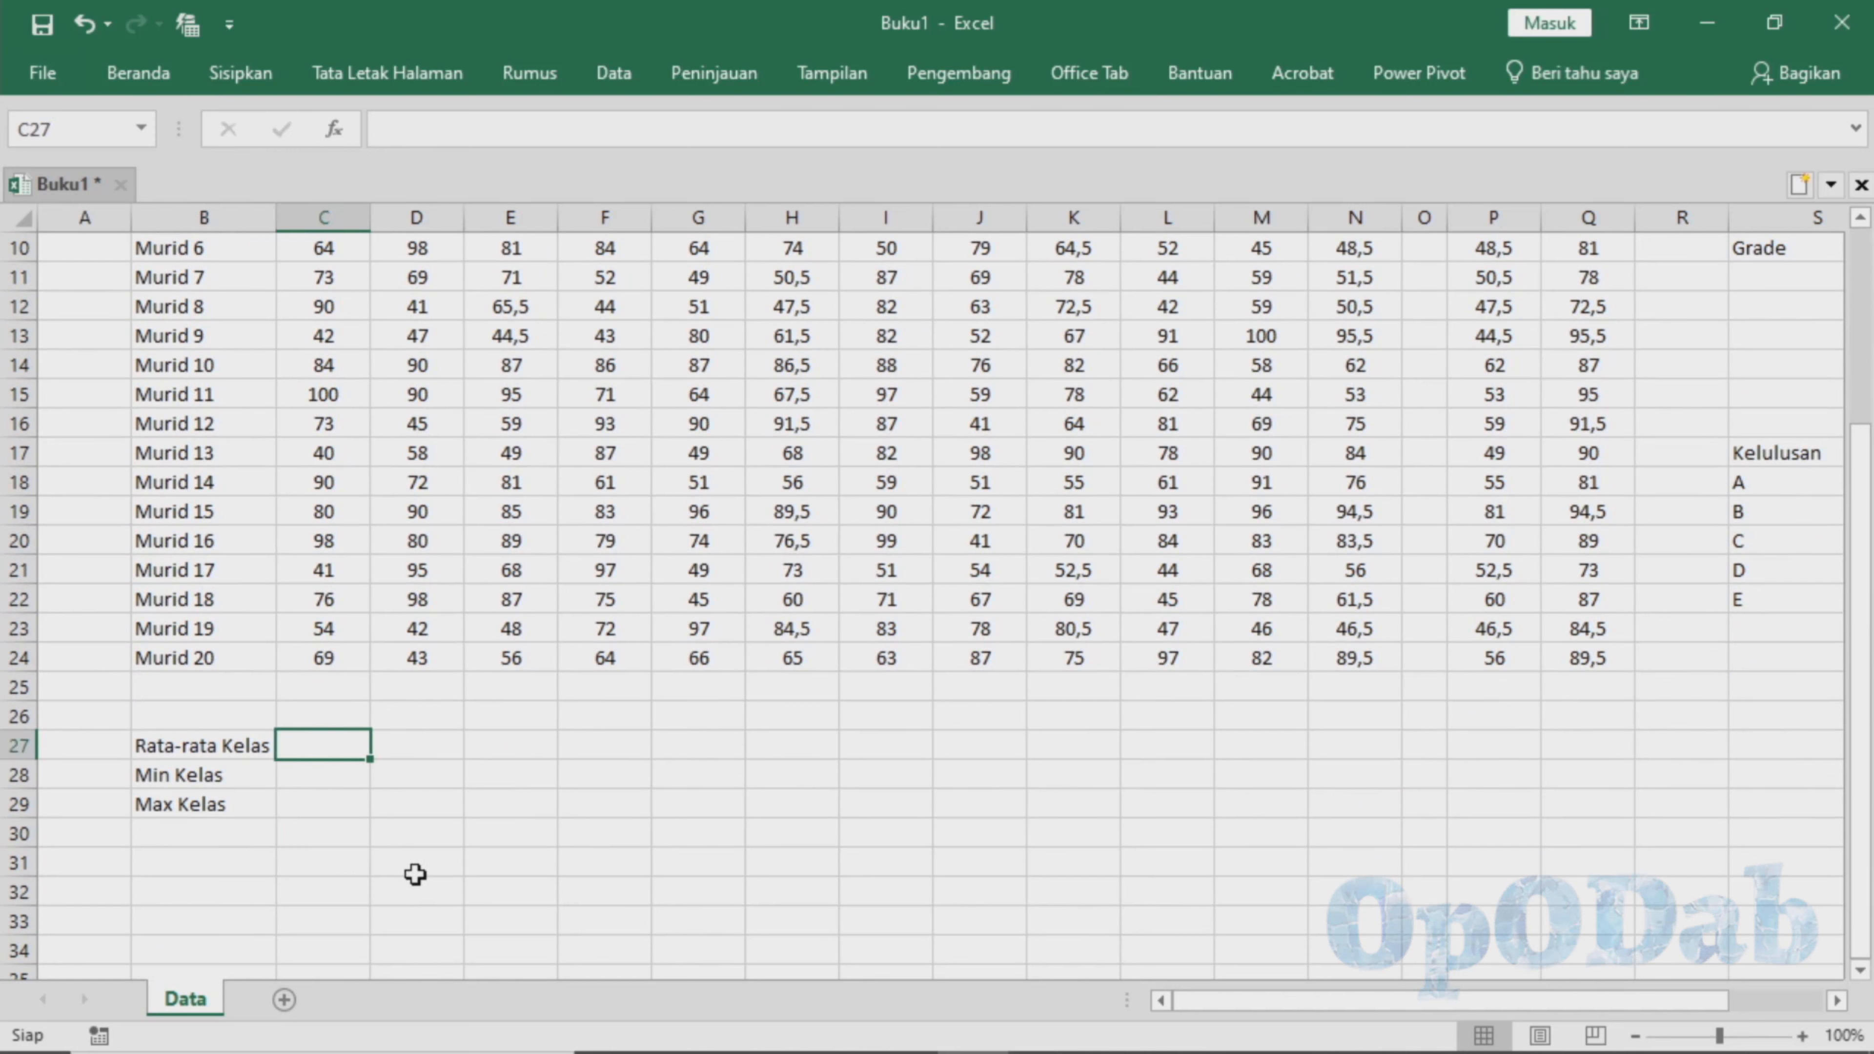
{"action": "type", "text": "=ave"}
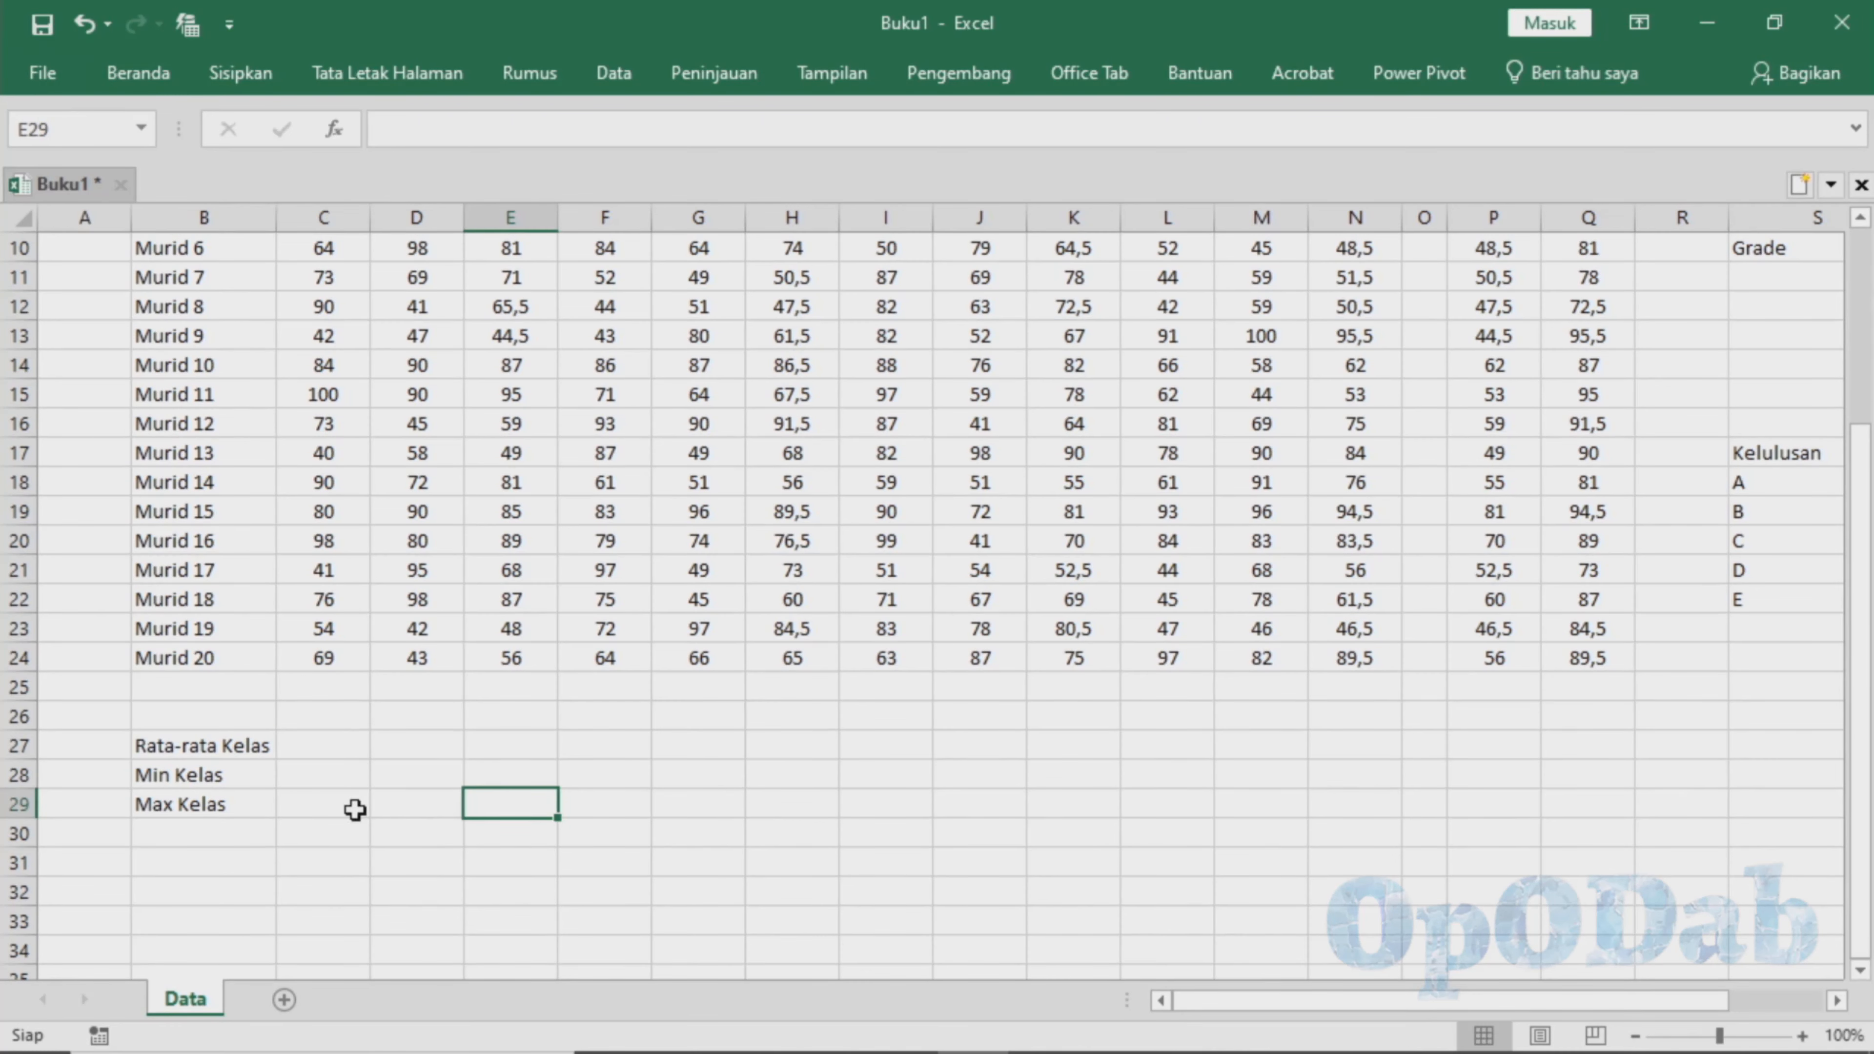
Enter the subject headers IPA, IPS, MTK and BHS in cells C26 to F26.
{"action": "left_click", "coordinate": [341, 726]}
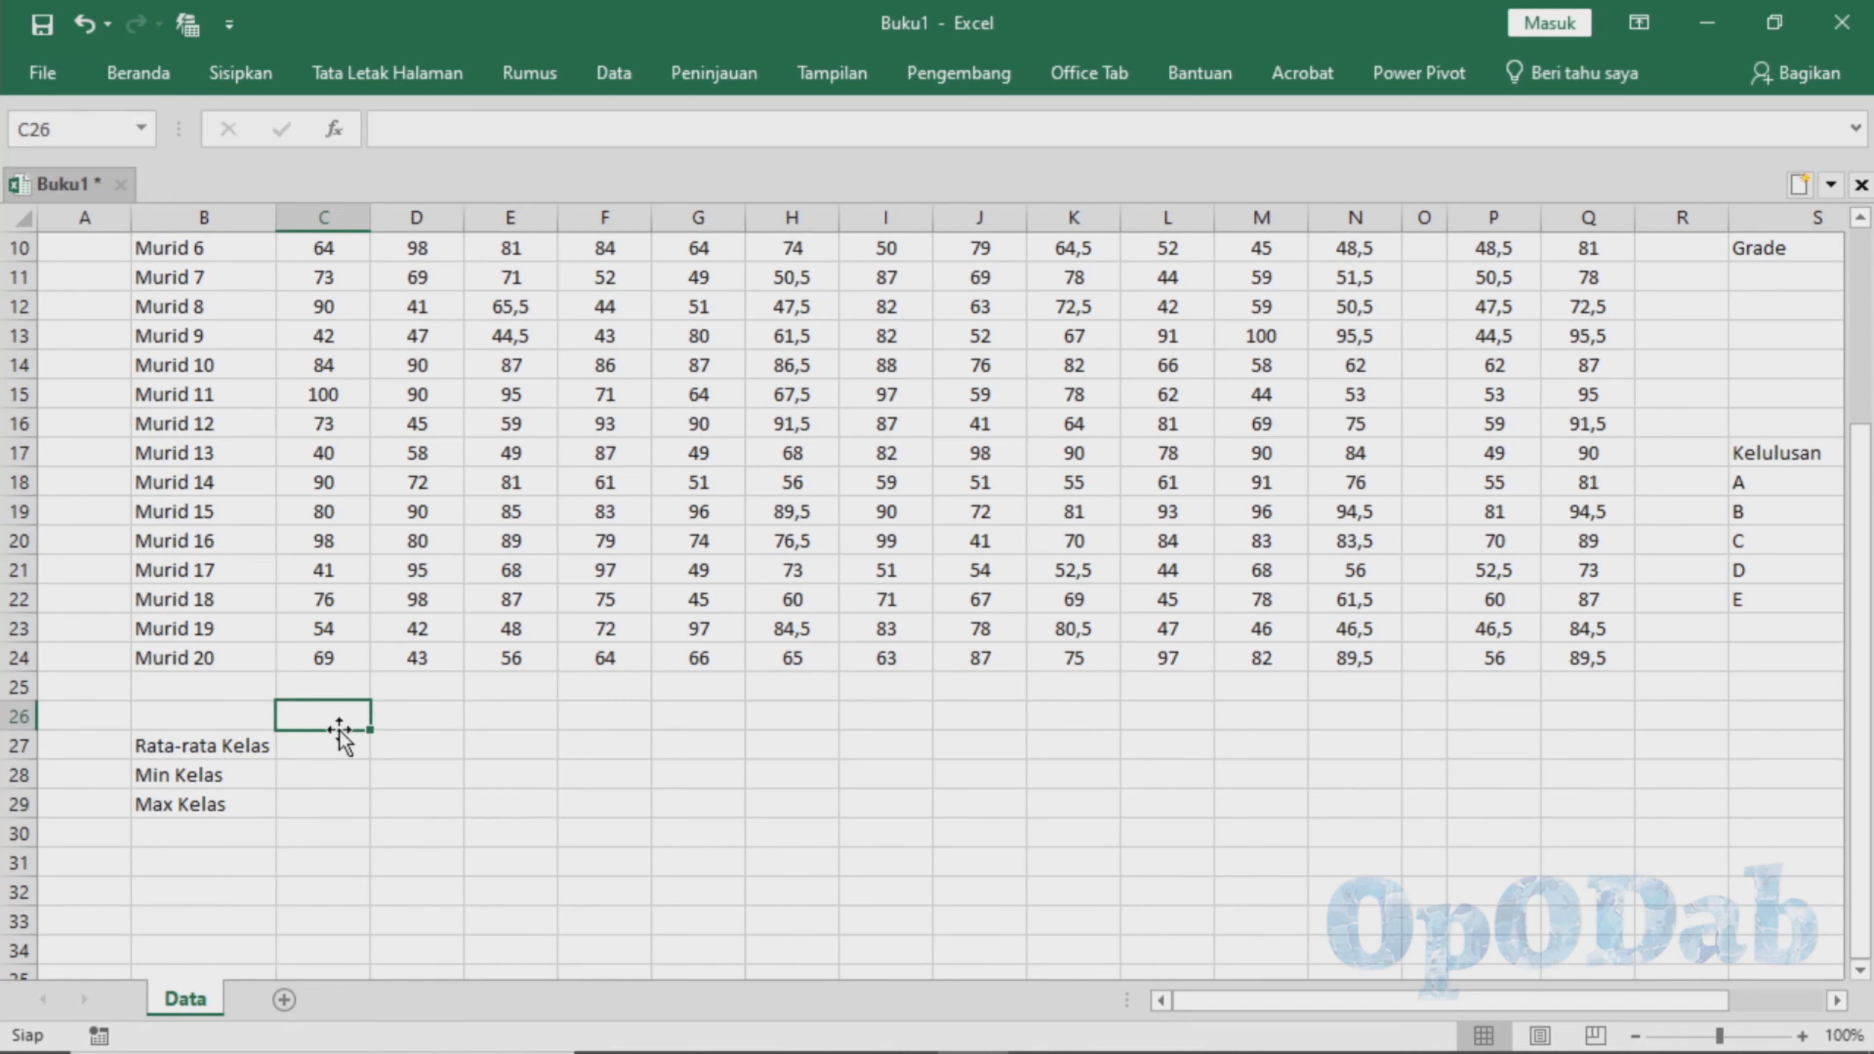
{"action": "type", "text": "IPA"}
{"action": "key", "text": "Tab"}
{"action": "type", "text": "IPS"}
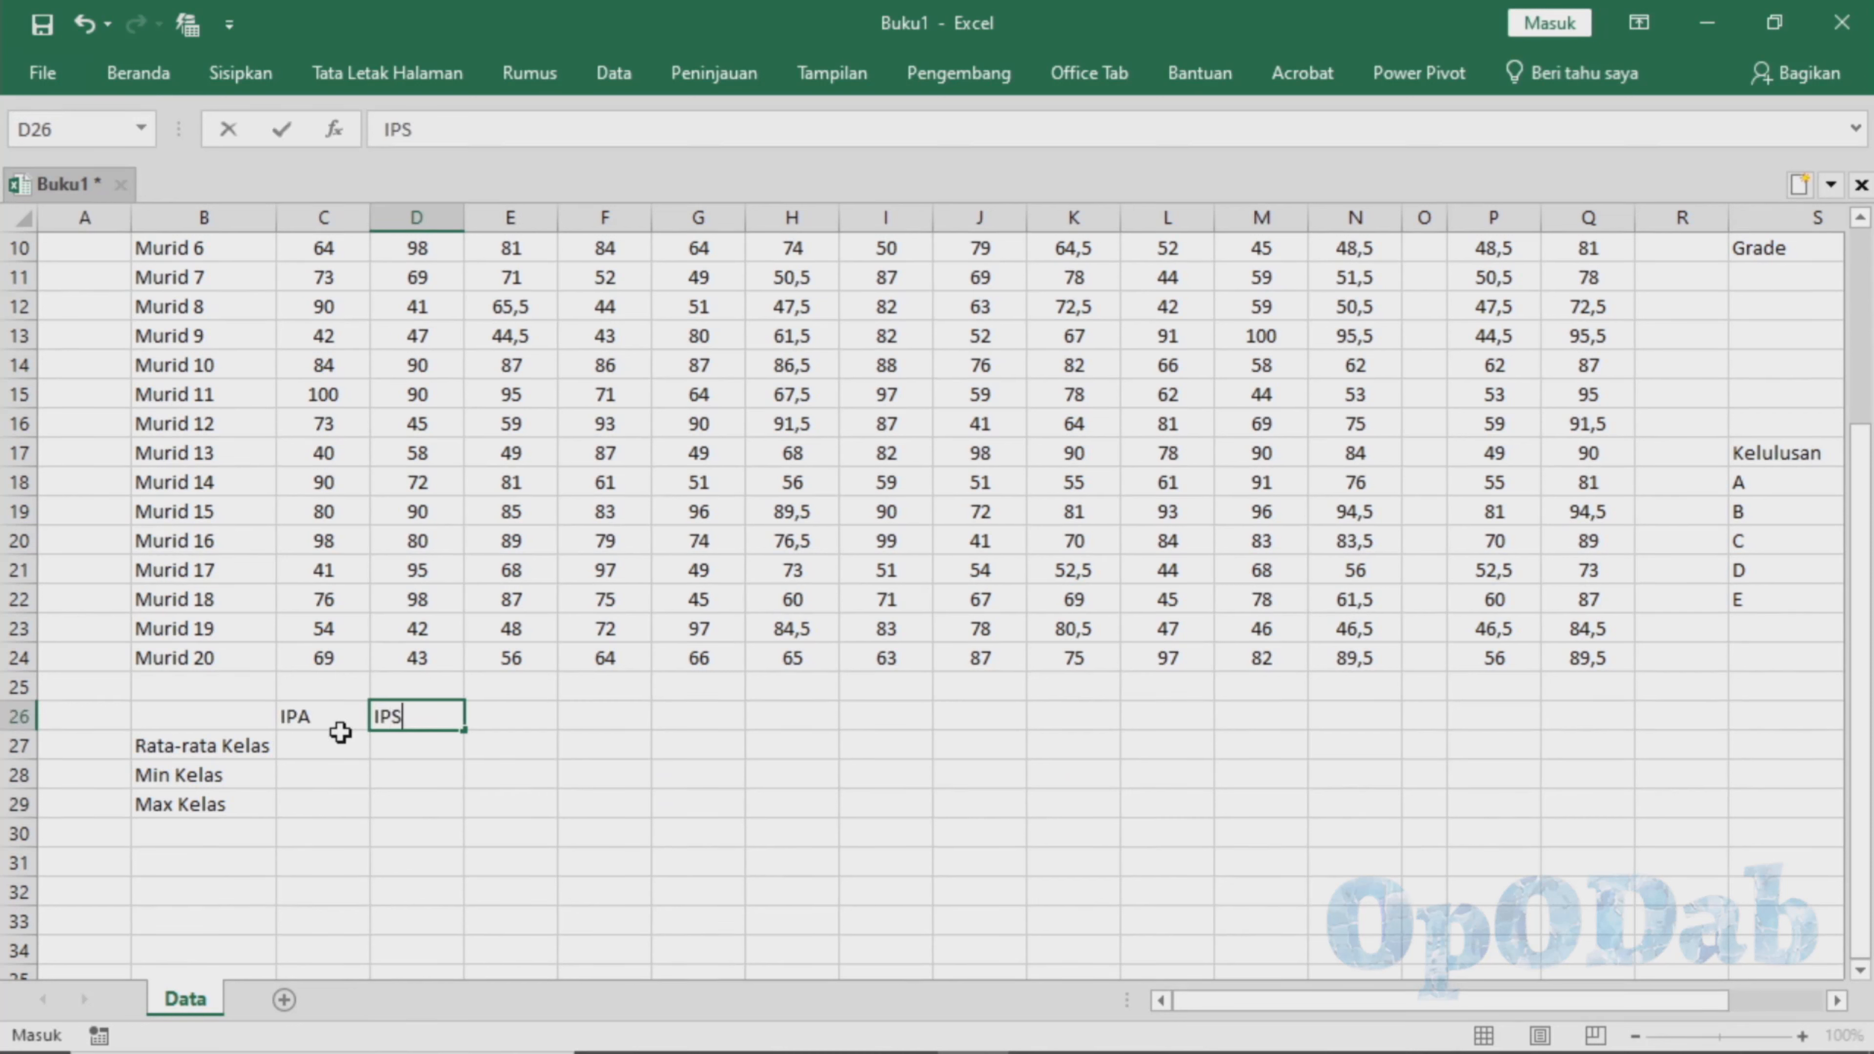
{"action": "key", "text": "Tab"}
{"action": "type", "text": "MTK"}
{"action": "key", "text": "Tab"}
{"action": "type", "text": "Baha"}
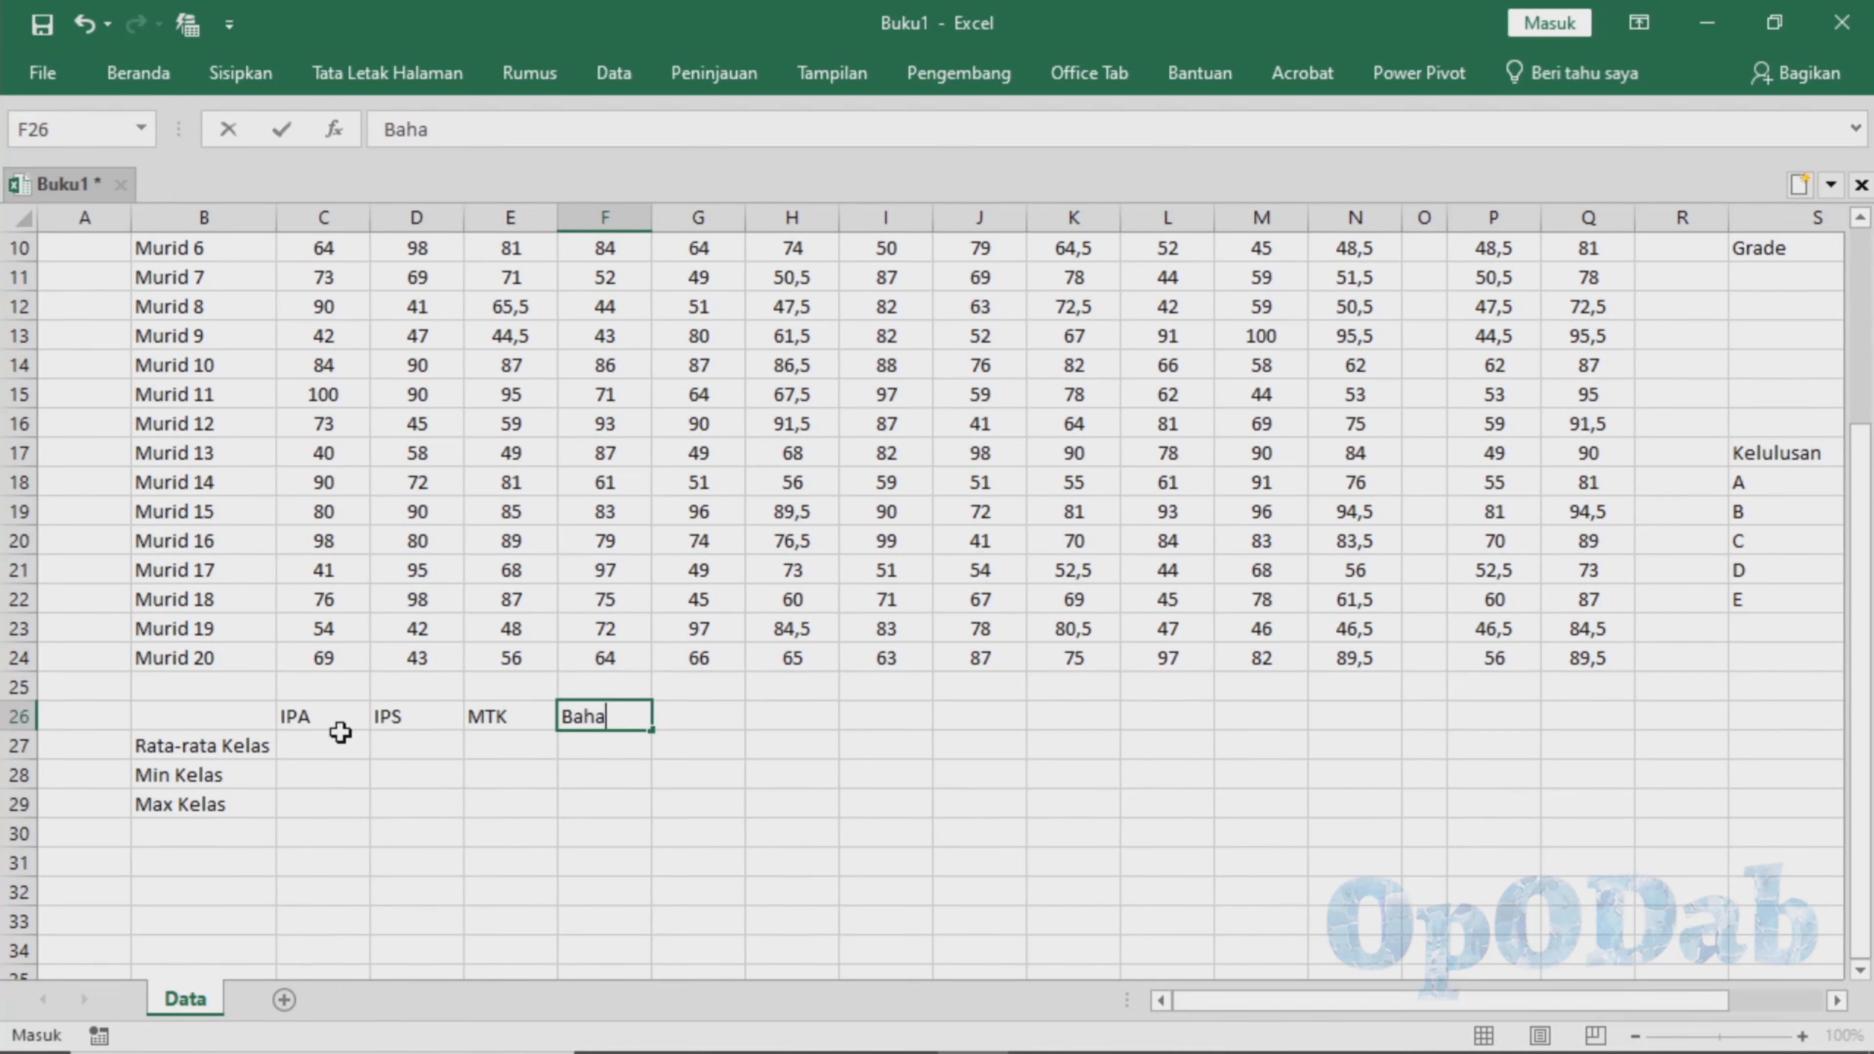
{"action": "key", "text": "BackSpace"}
{"action": "key", "text": "BackSpace"}
{"action": "key", "text": "BackSpace"}
{"action": "type", "text": "HS"}
Calculate the IPA class average in C27 with AVERAGE over the Ave. IPA scores in E5:E24.
{"action": "left_click", "coordinate": [336, 744]}
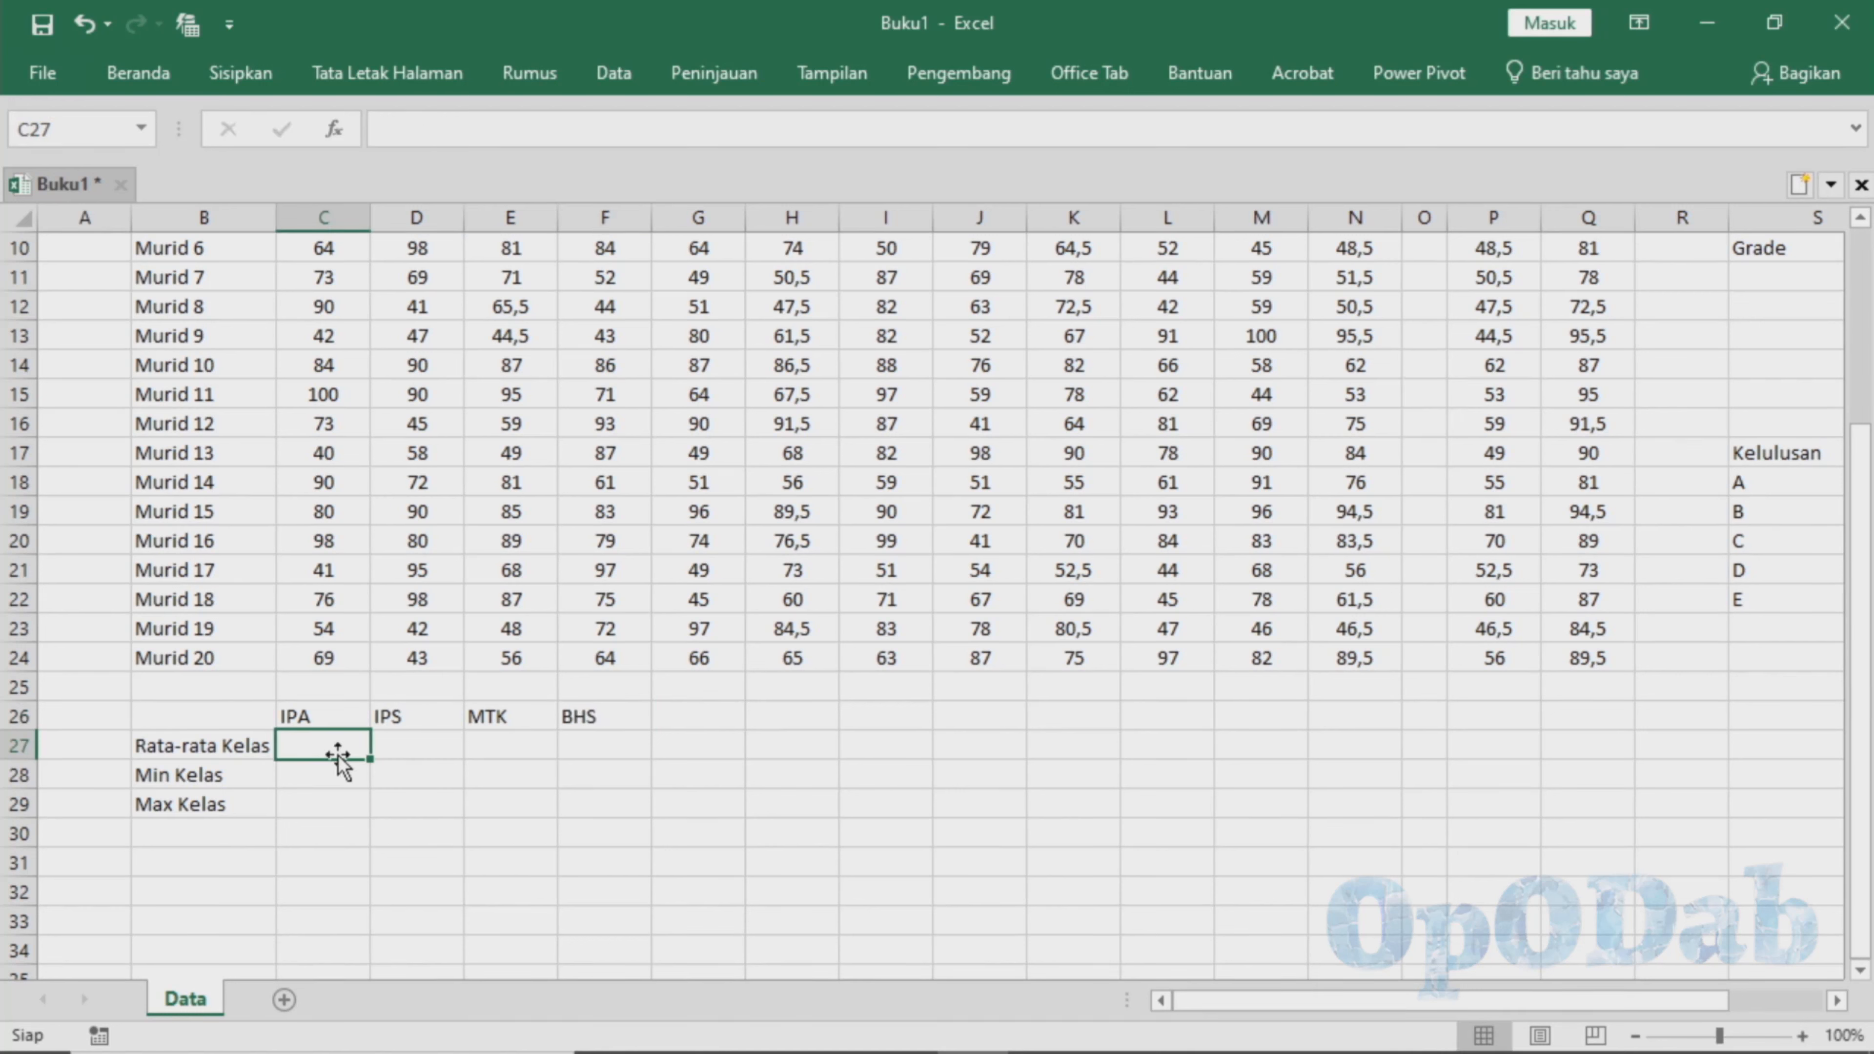
{"action": "type", "text": "=avera"}
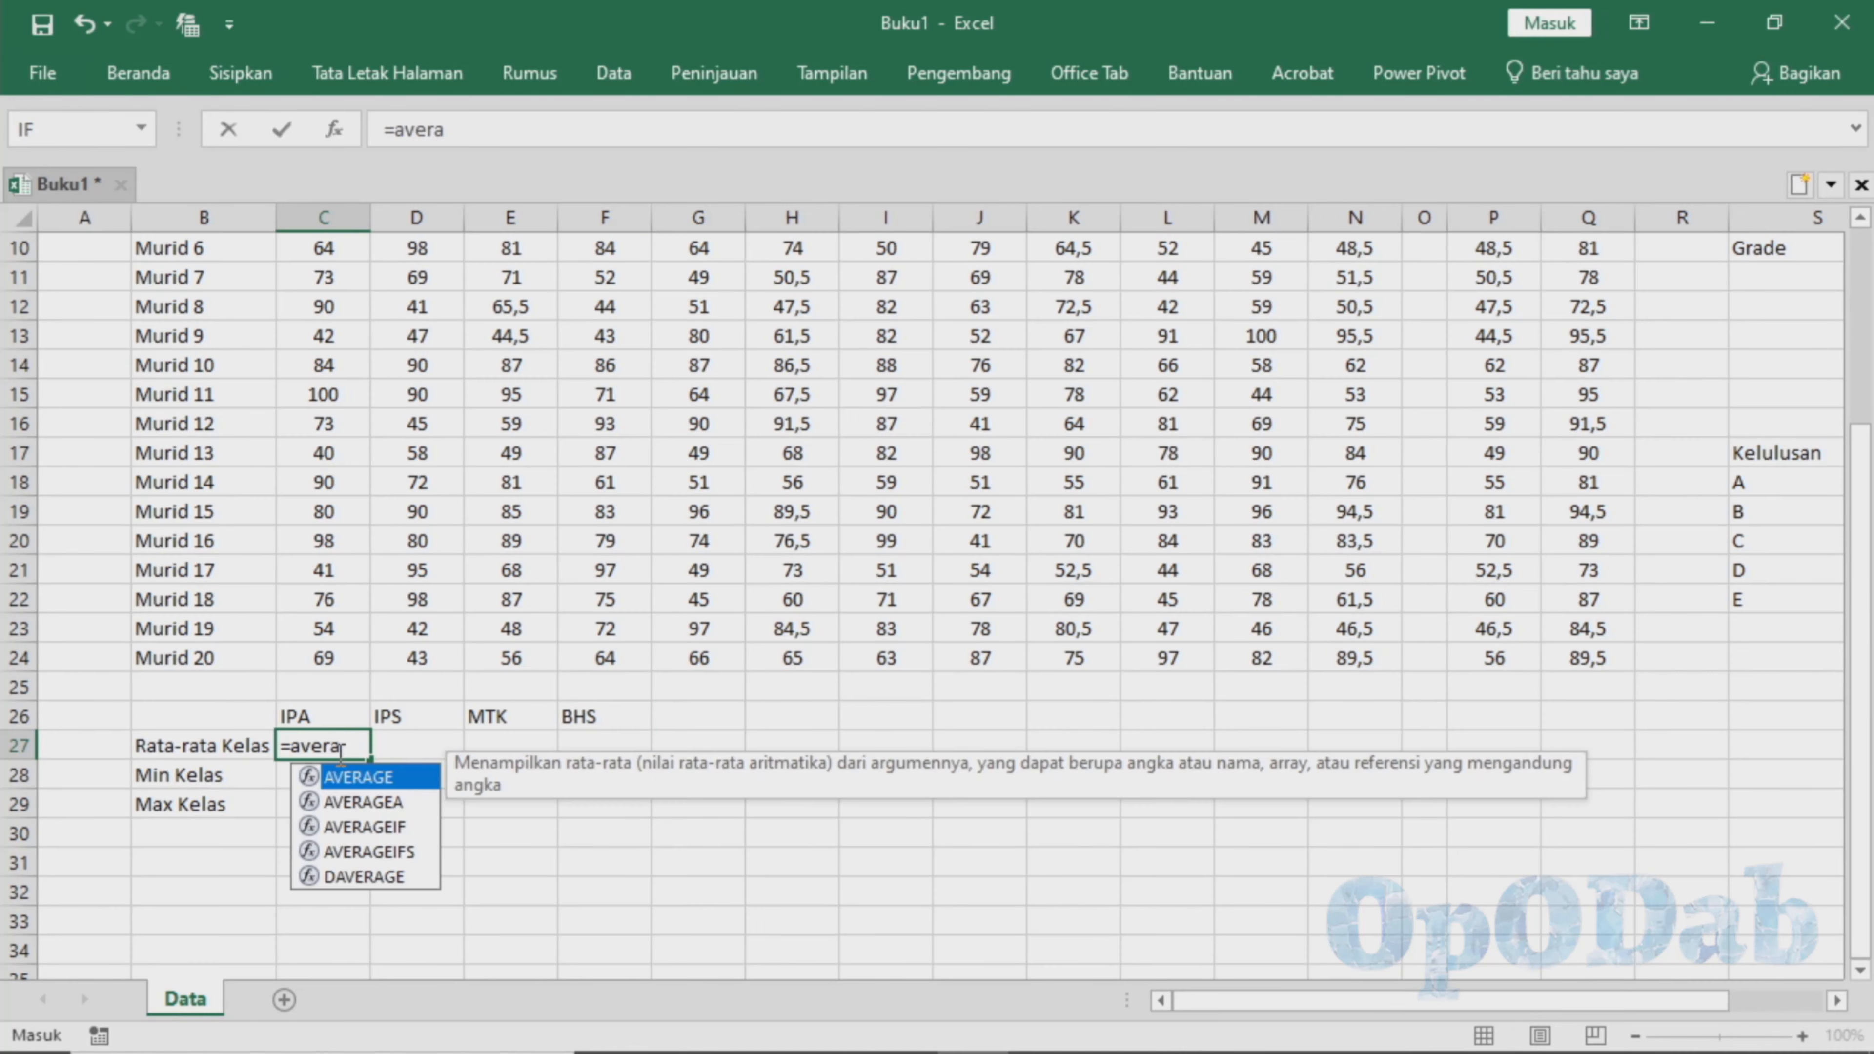
{"action": "type", "text": "ge("}
{"action": "scroll", "coordinate": [690, 544], "scroll_direction": "up", "scroll_amount": 3}
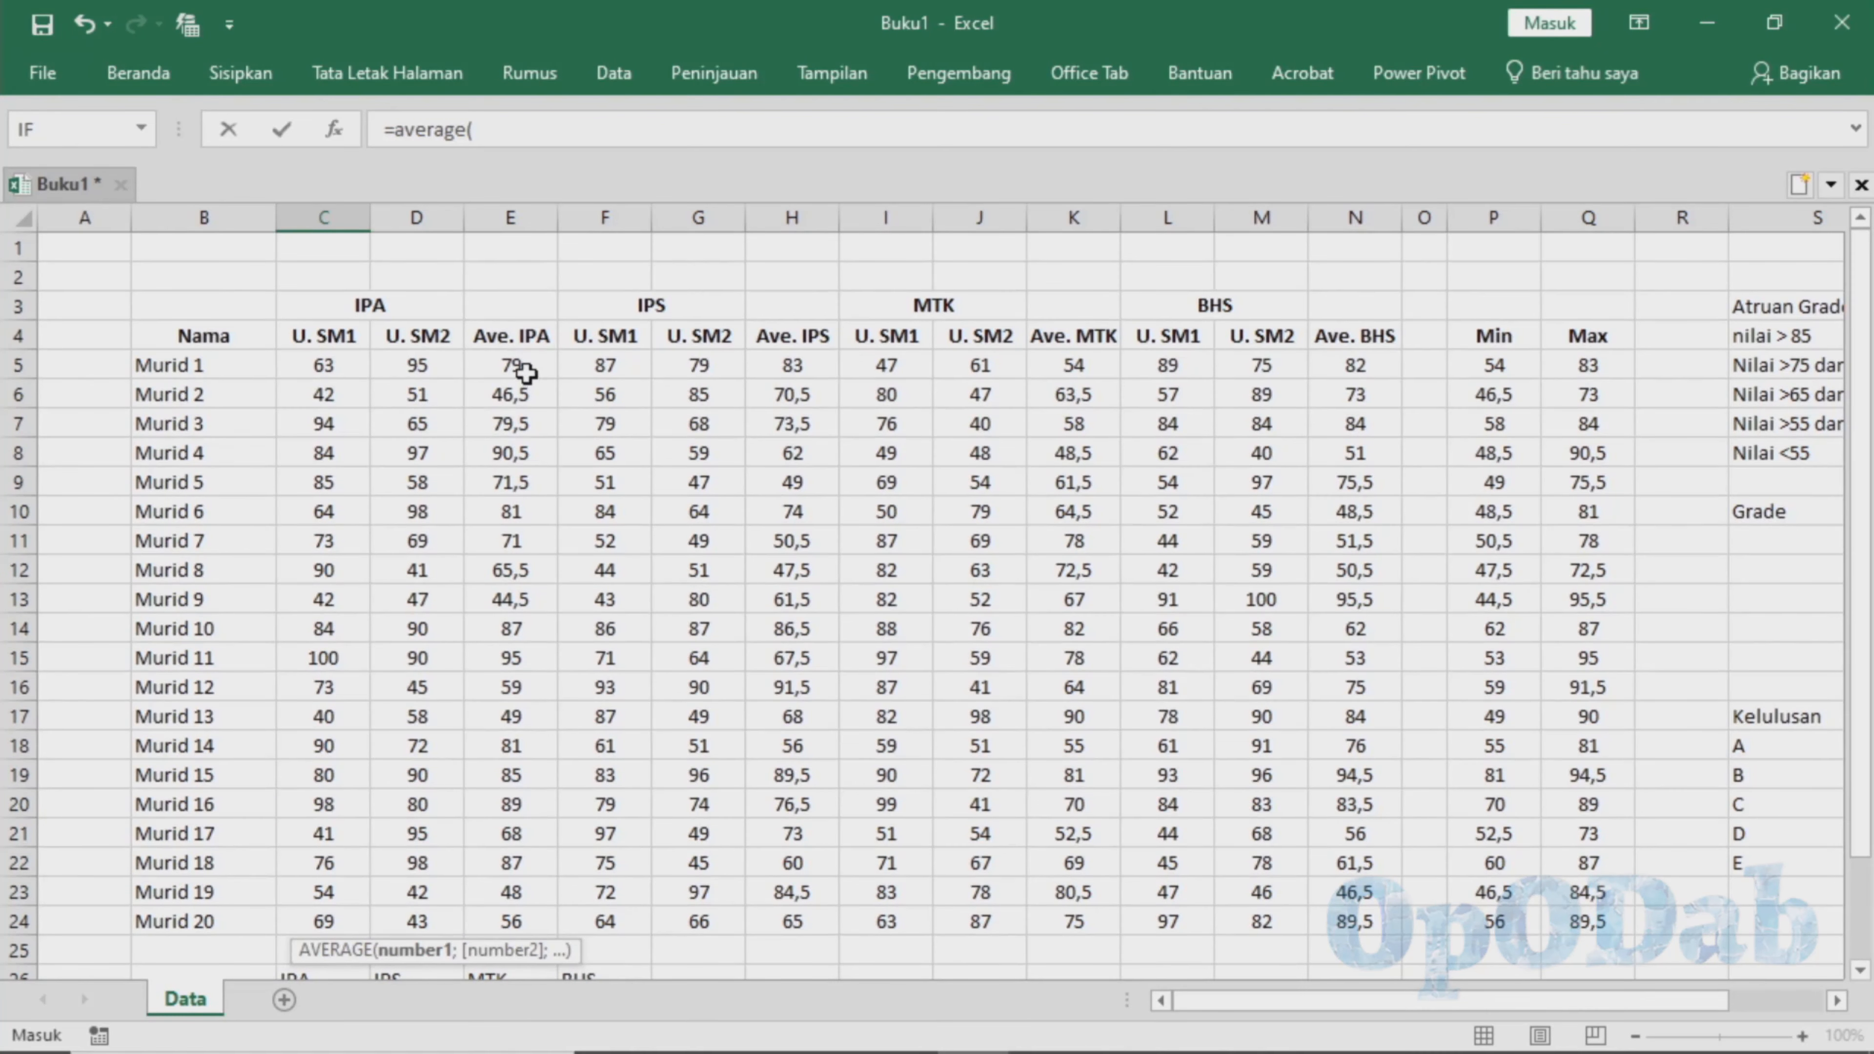
{"action": "left_click", "coordinate": [525, 369]}
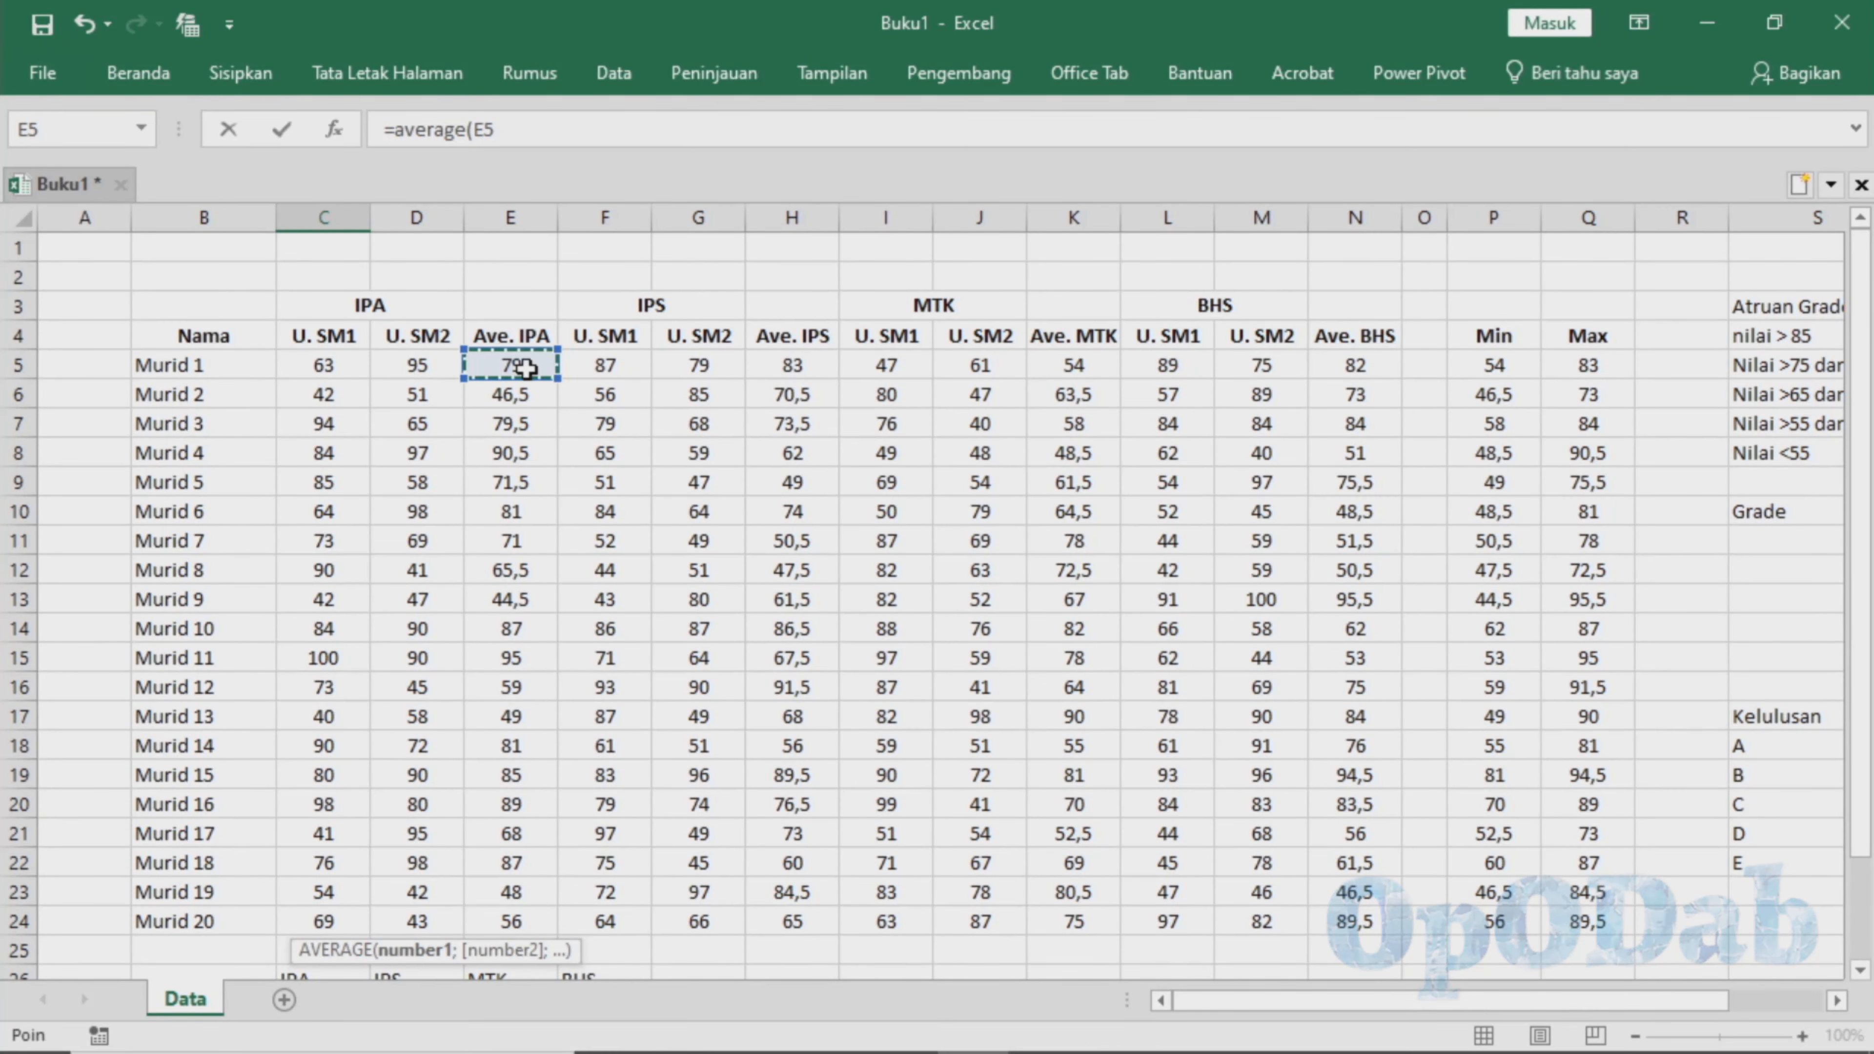
{"action": "scroll", "coordinate": [548, 473], "scroll_direction": "down", "scroll_amount": 2}
{"action": "left_click_drag", "start_coordinate": [525, 752], "coordinate": [524, 756]}
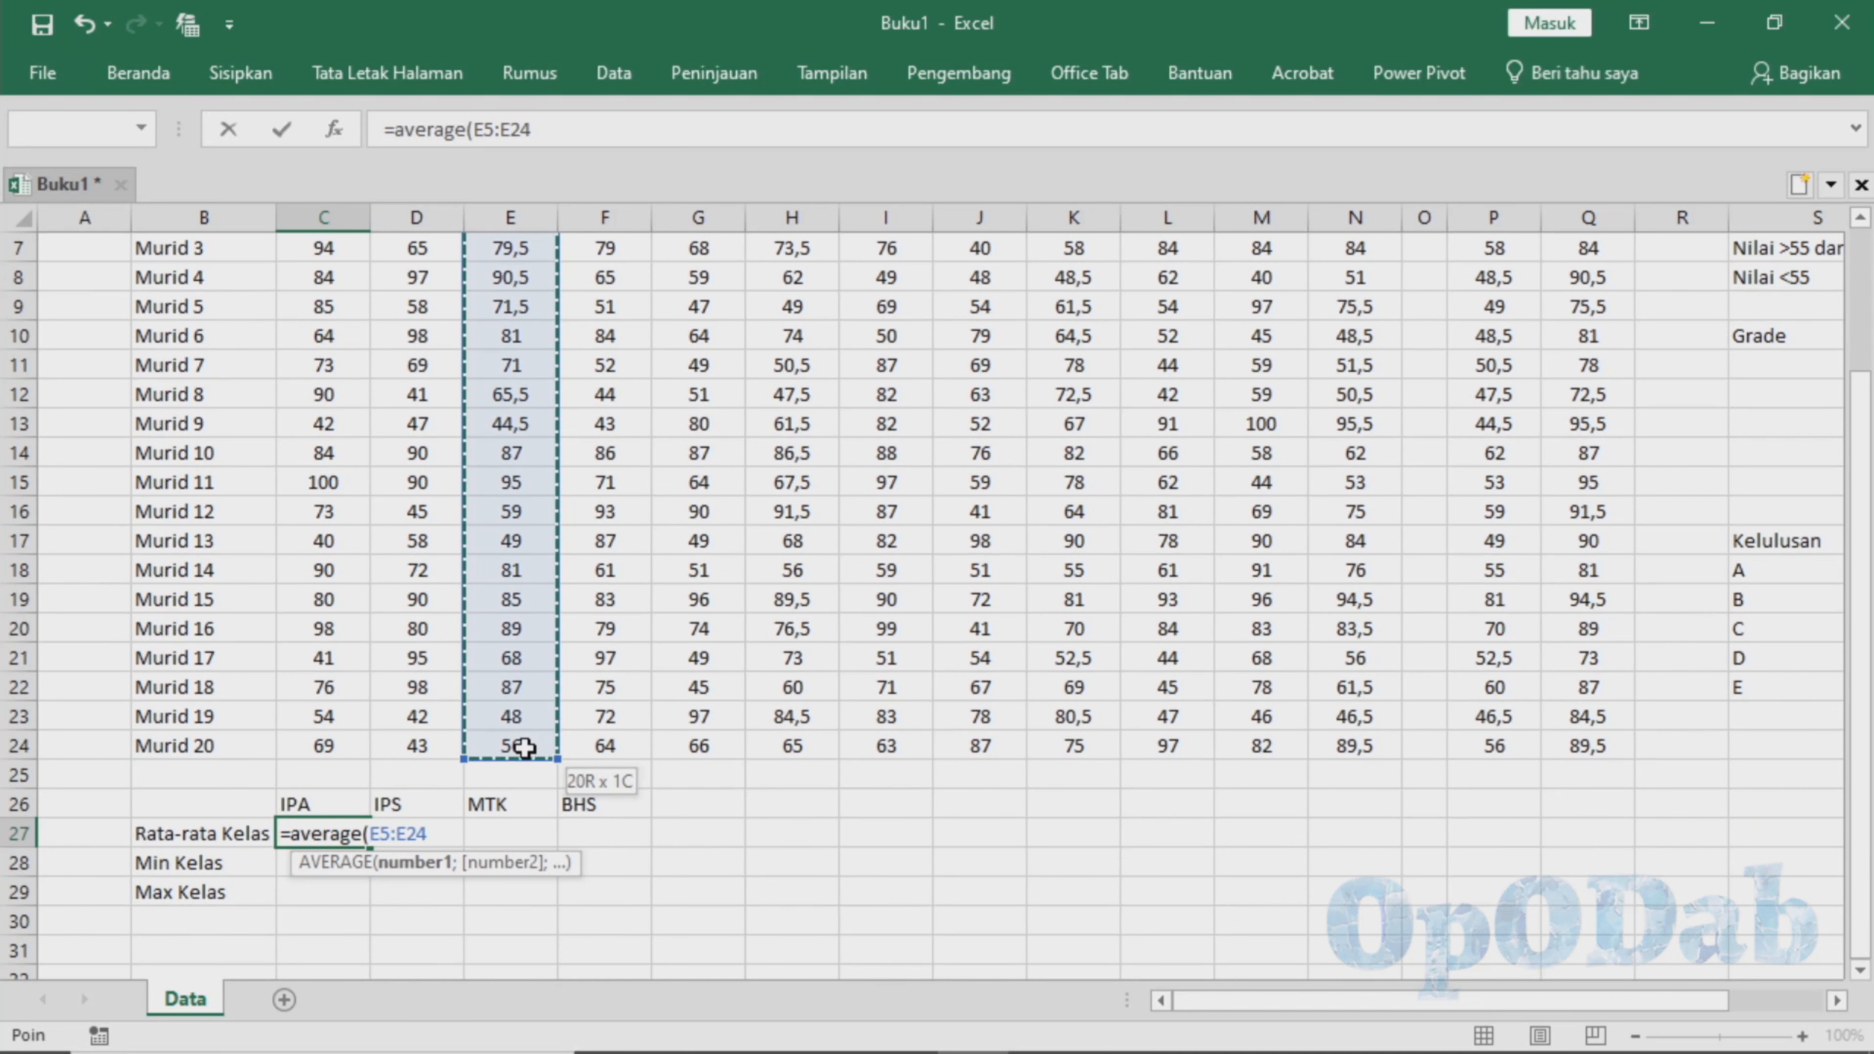
{"action": "type", "text": ")"}
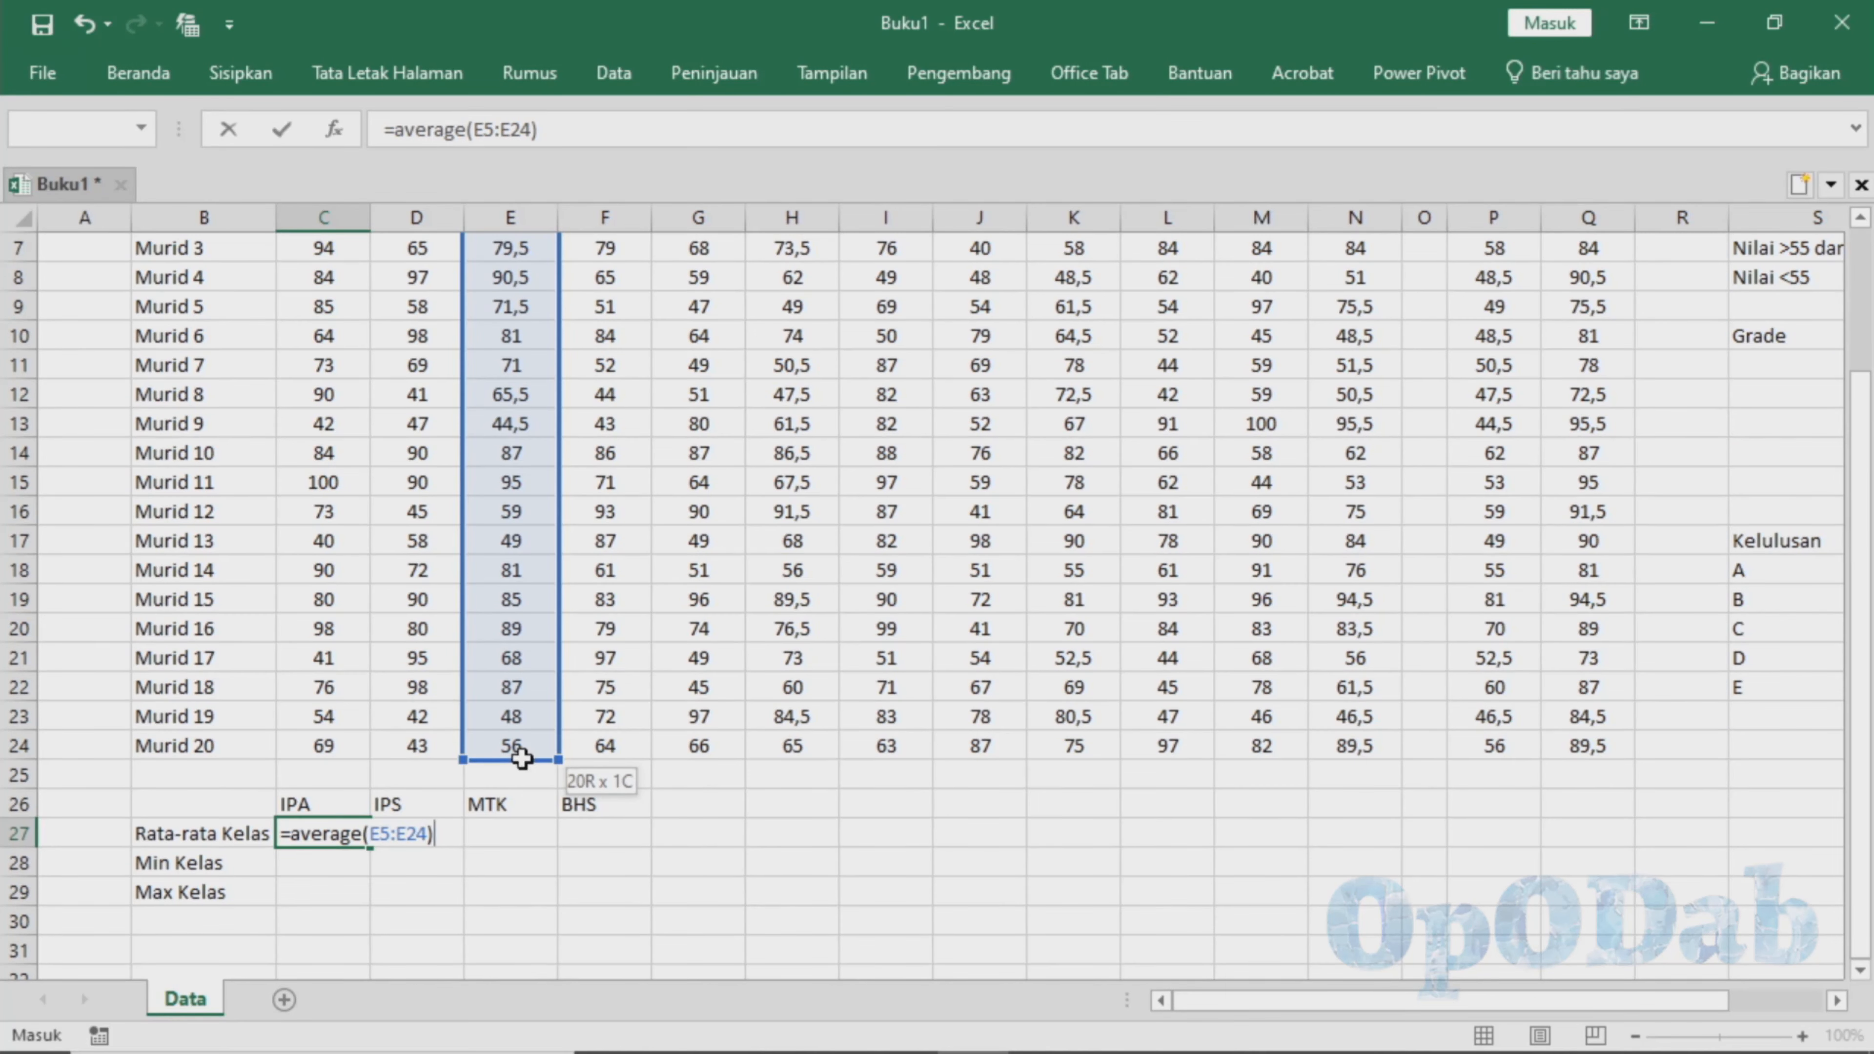
{"action": "key", "text": "Tab"}
Calculate the IPS class average in D27 with AVERAGE over the Ave. IPS scores in H5:H24.
{"action": "scroll", "coordinate": [560, 841], "scroll_direction": "up", "scroll_amount": 2}
{"action": "scroll", "coordinate": [557, 833], "scroll_direction": "down", "scroll_amount": 2}
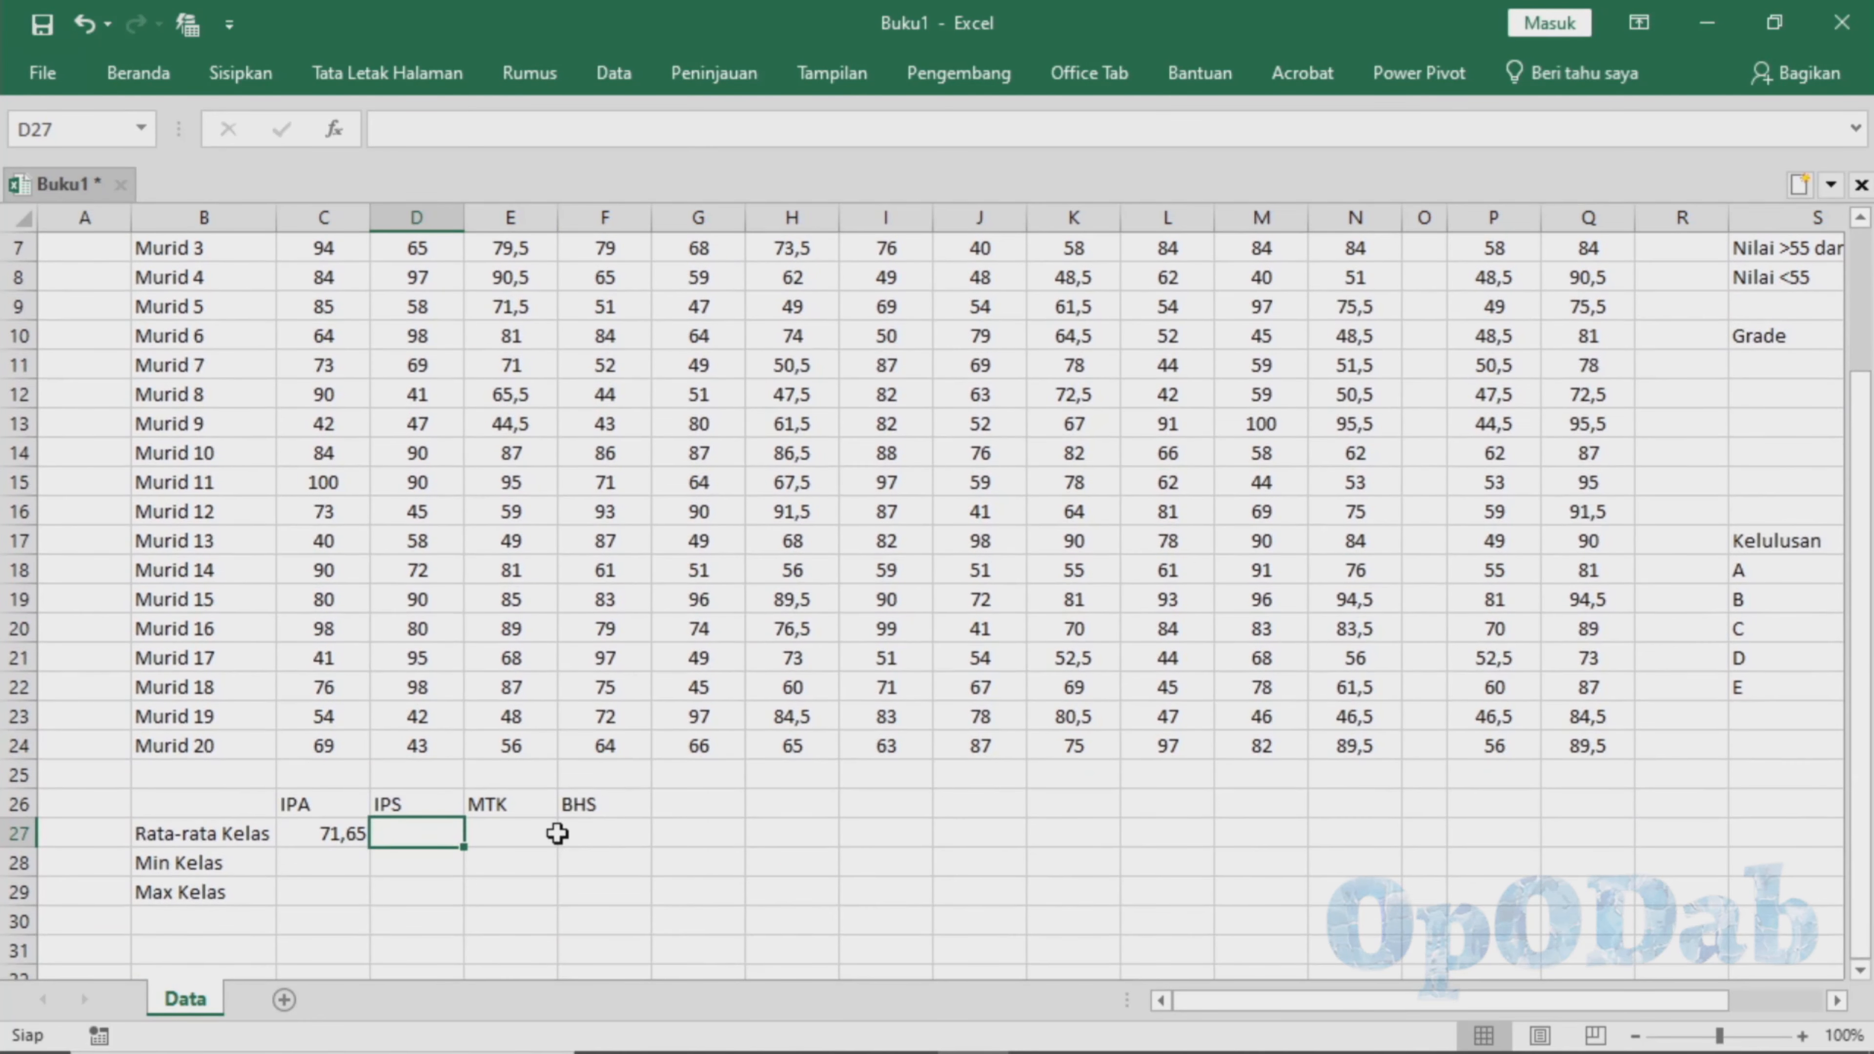
{"action": "type", "text": "=average("}
{"action": "scroll", "coordinate": [803, 368], "scroll_direction": "up", "scroll_amount": 2}
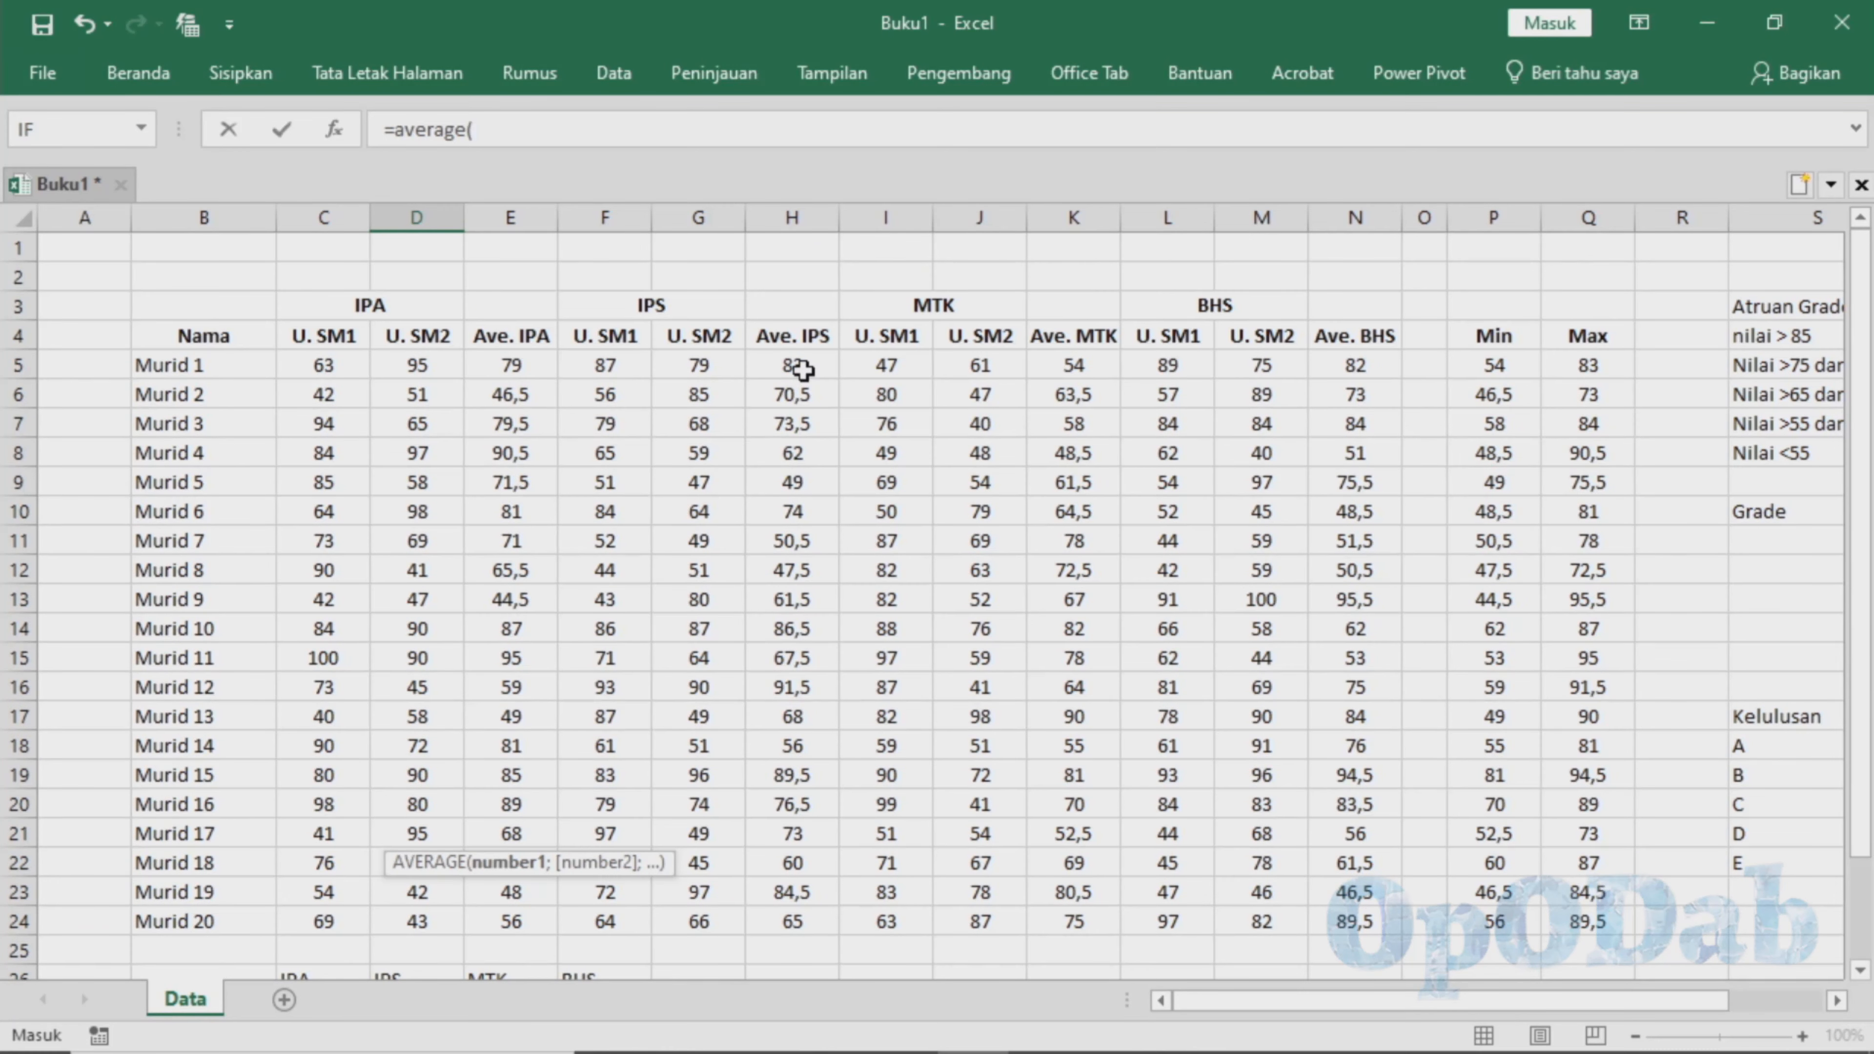
{"action": "left_click", "coordinate": [803, 369]}
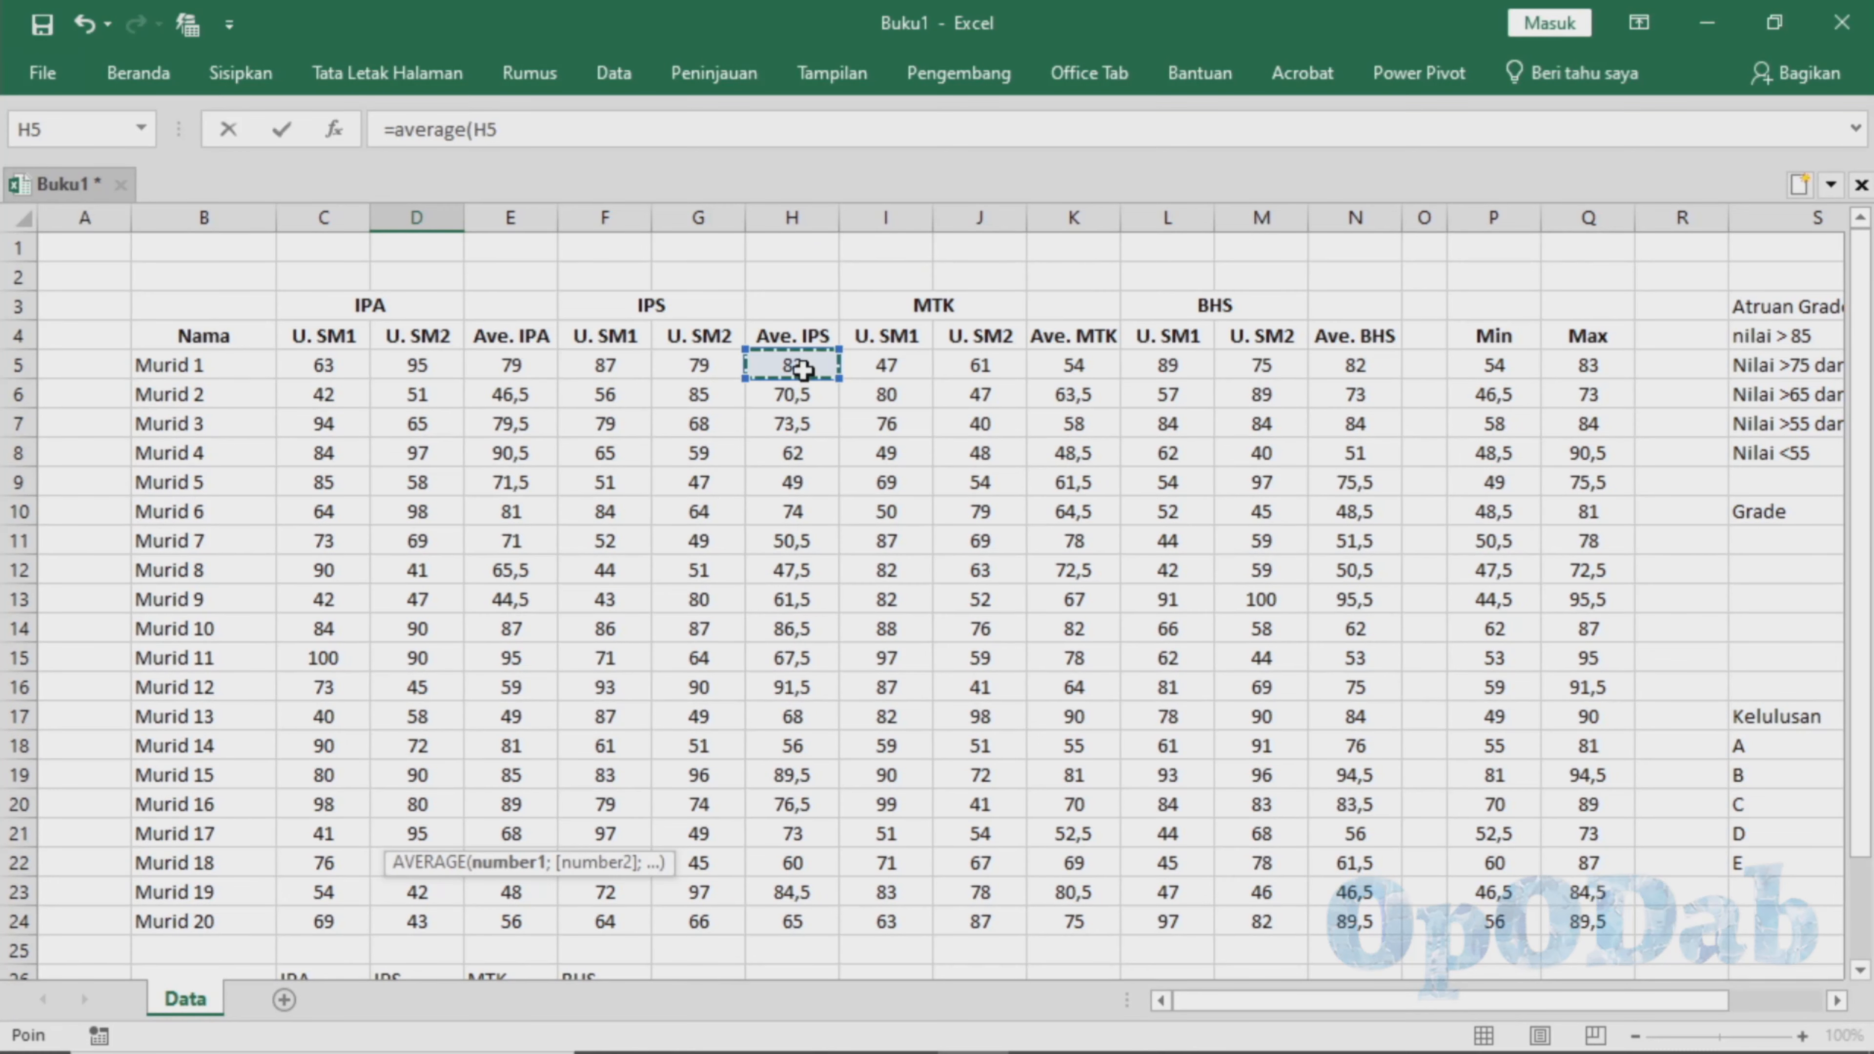
{"action": "left_click", "coordinate": [797, 926], "text": "shift"}
{"action": "scroll", "coordinate": [801, 928], "scroll_direction": "down", "scroll_amount": 2}
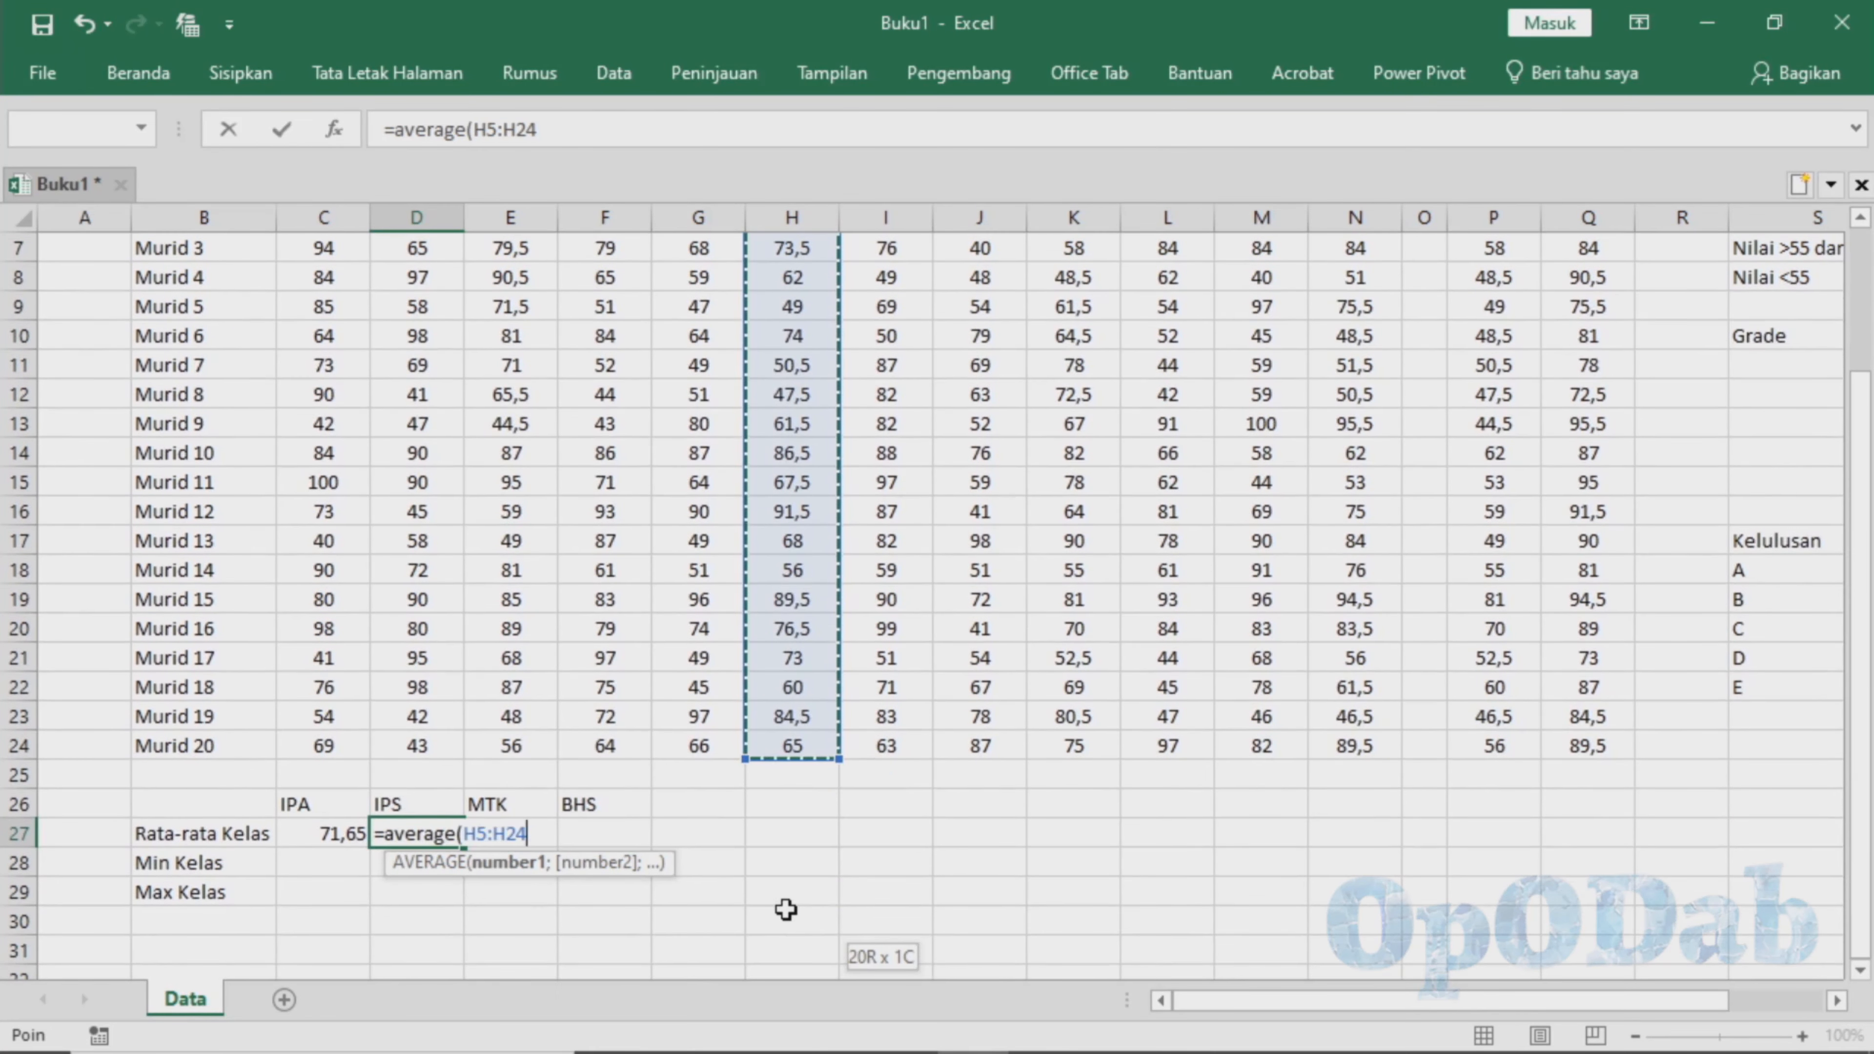
{"action": "key", "text": "Return"}
Calculate the MTK class average in E27 with AVERAGE over the Ave. MTK scores in K5:K24.
{"action": "left_click", "coordinate": [509, 832]}
{"action": "scroll", "coordinate": [987, 597], "scroll_direction": "up", "scroll_amount": 2}
{"action": "scroll", "coordinate": [929, 654], "scroll_direction": "down", "scroll_amount": 3}
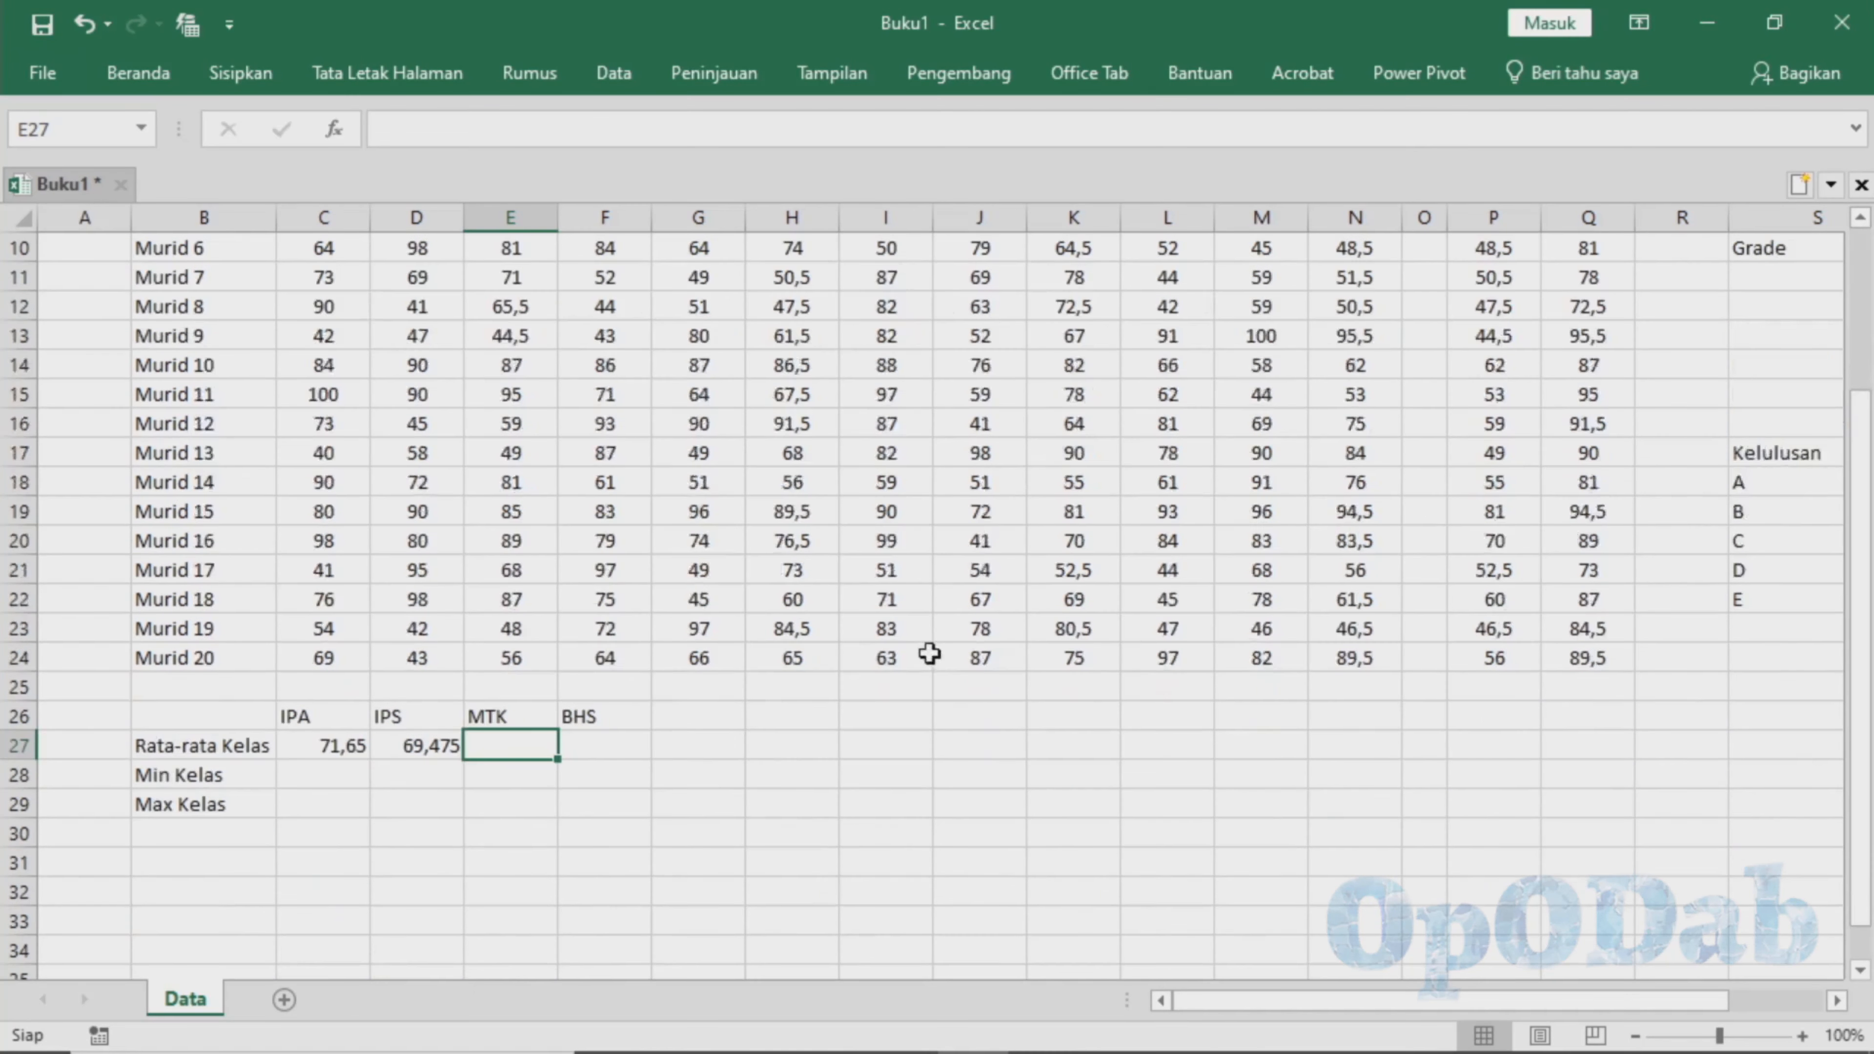
{"action": "type", "text": "=average("}
{"action": "scroll", "coordinate": [1124, 366], "scroll_direction": "up", "scroll_amount": 3}
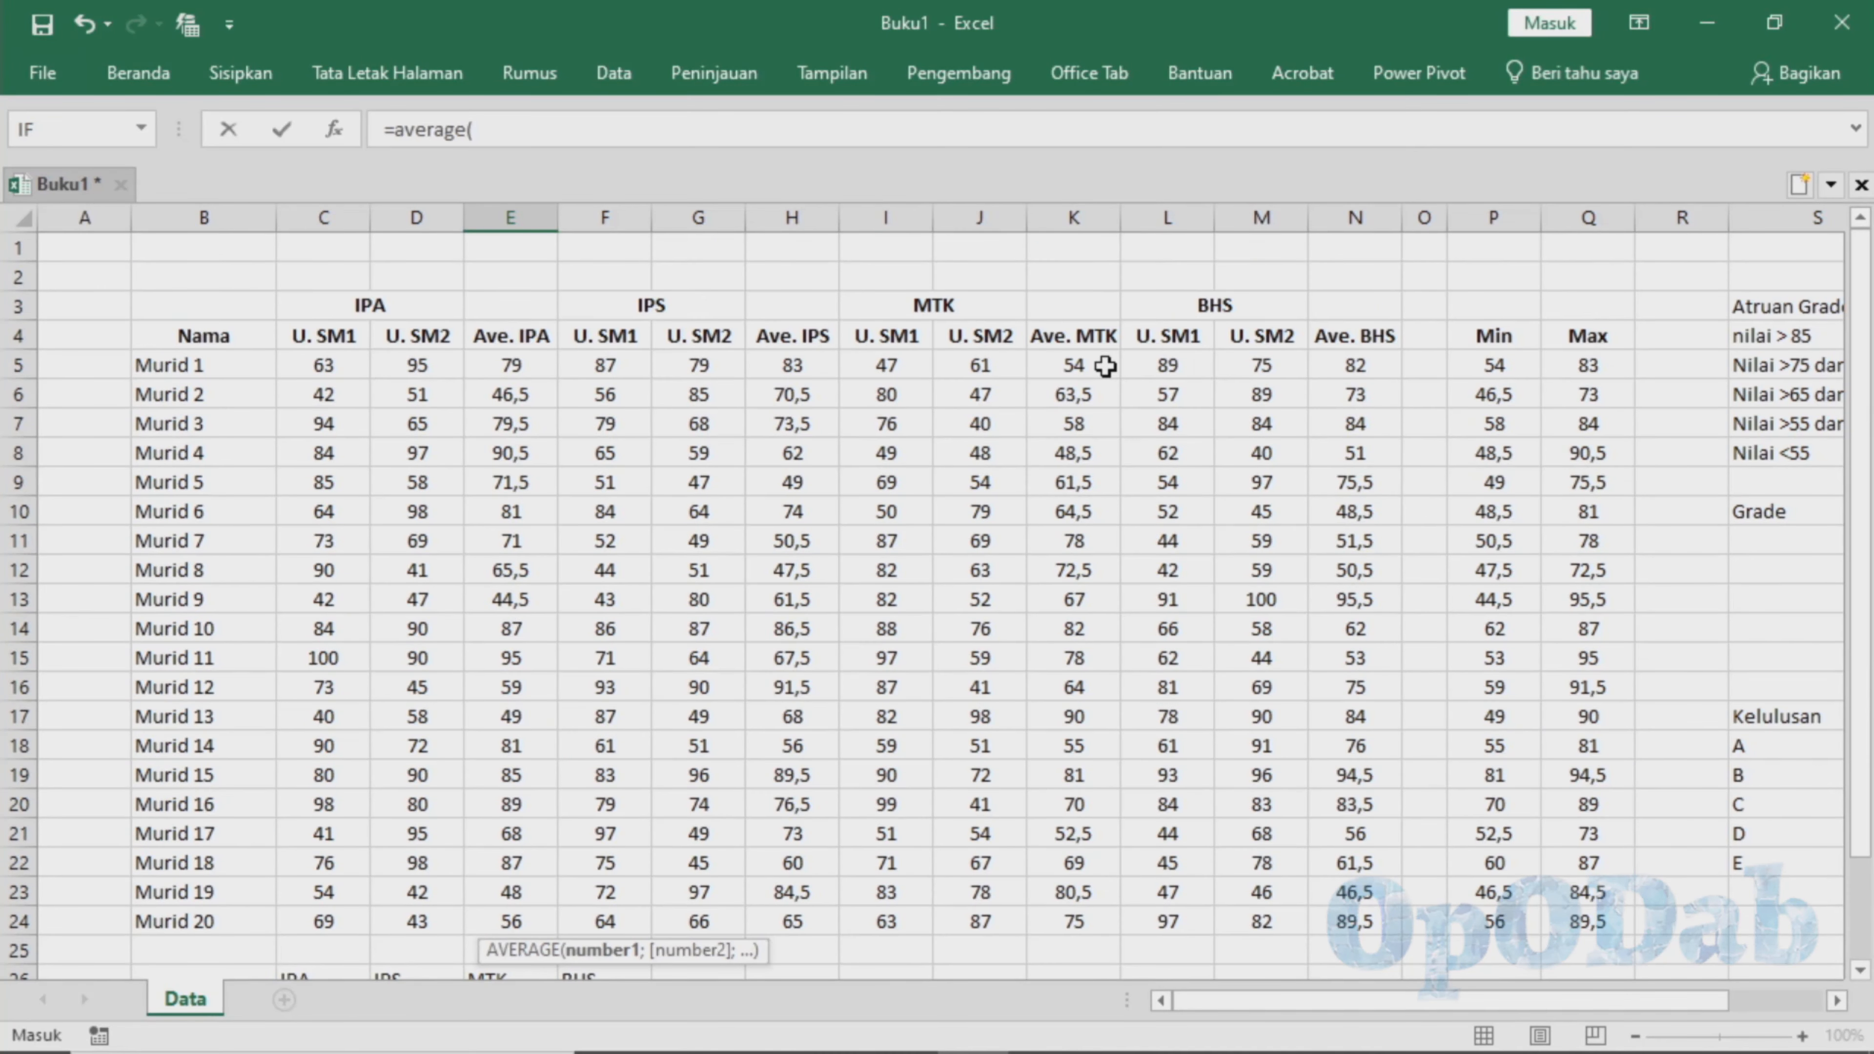
{"action": "left_click", "coordinate": [1105, 366]}
{"action": "scroll", "coordinate": [1075, 758], "scroll_direction": "down", "scroll_amount": 2}
{"action": "left_click", "coordinate": [1074, 753], "text": "shift"}
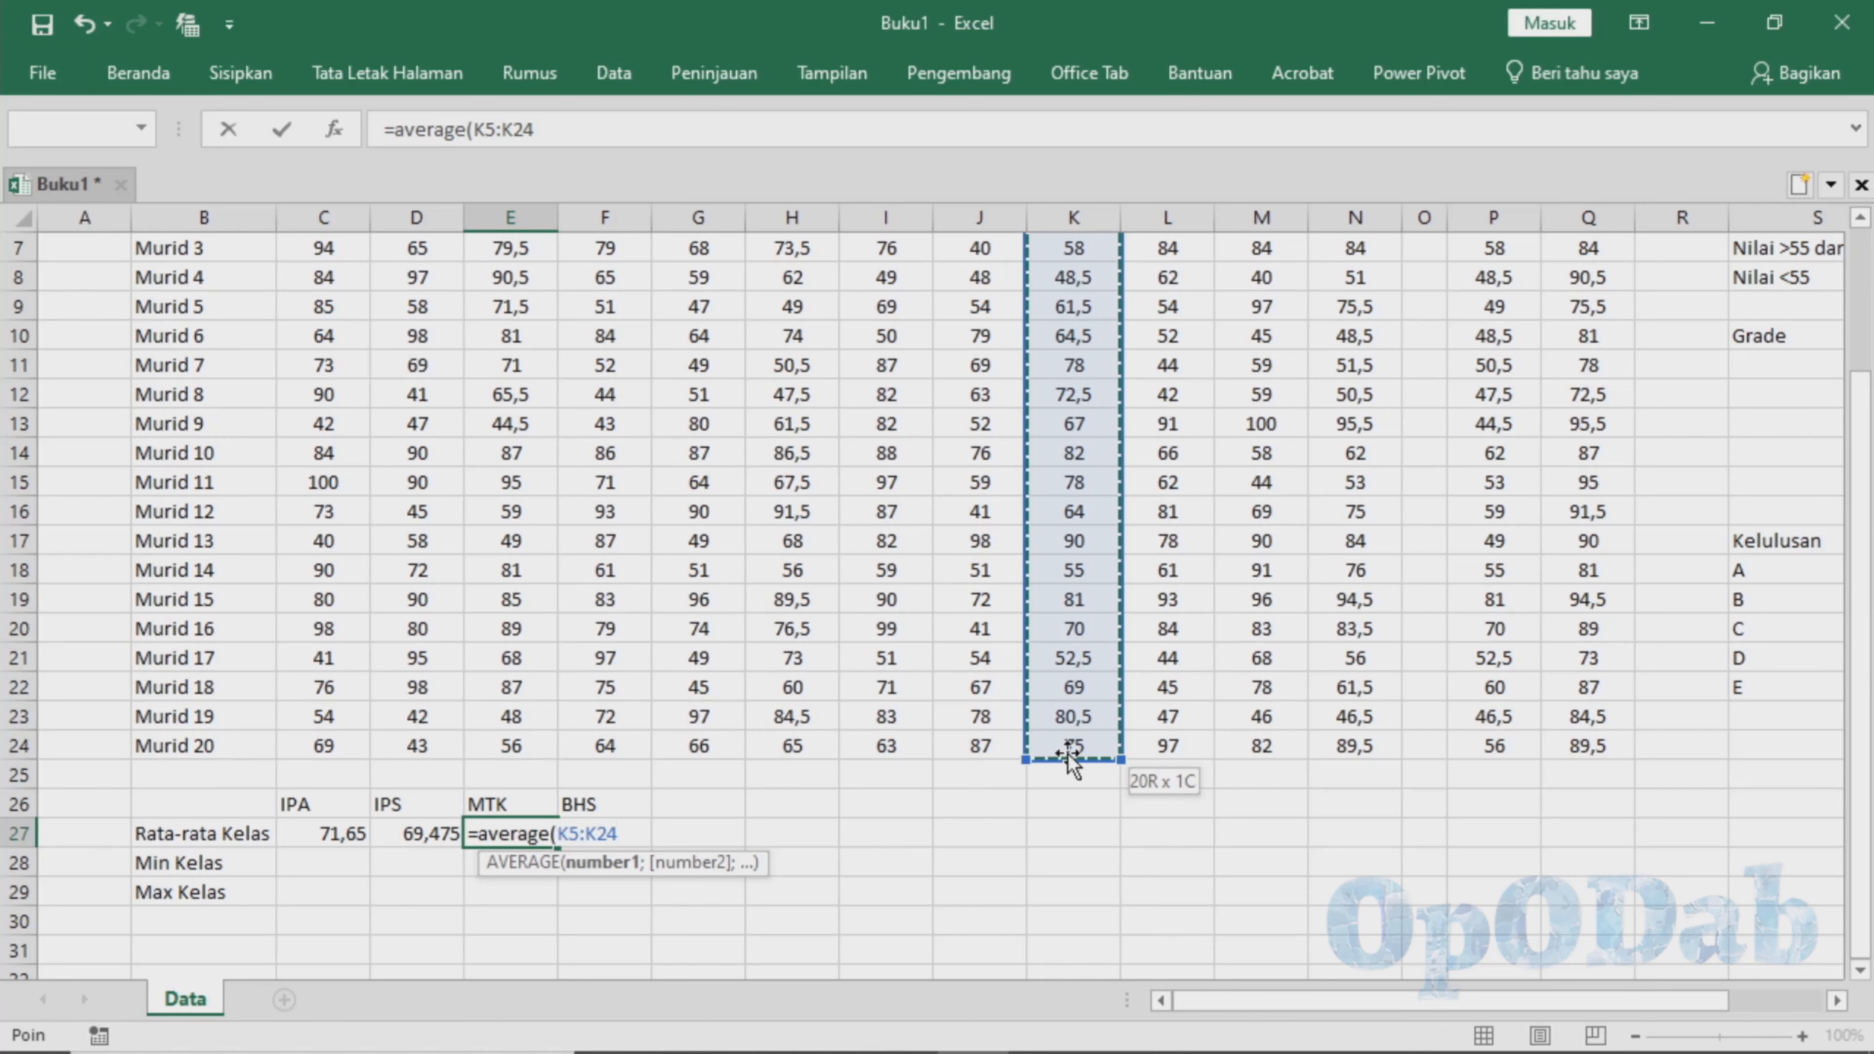
{"action": "key", "text": "Return"}
Calculate the BHS class average in F27 with AVERAGE over the Ave. BHS scores in N5:N24.
{"action": "left_click", "coordinate": [608, 834]}
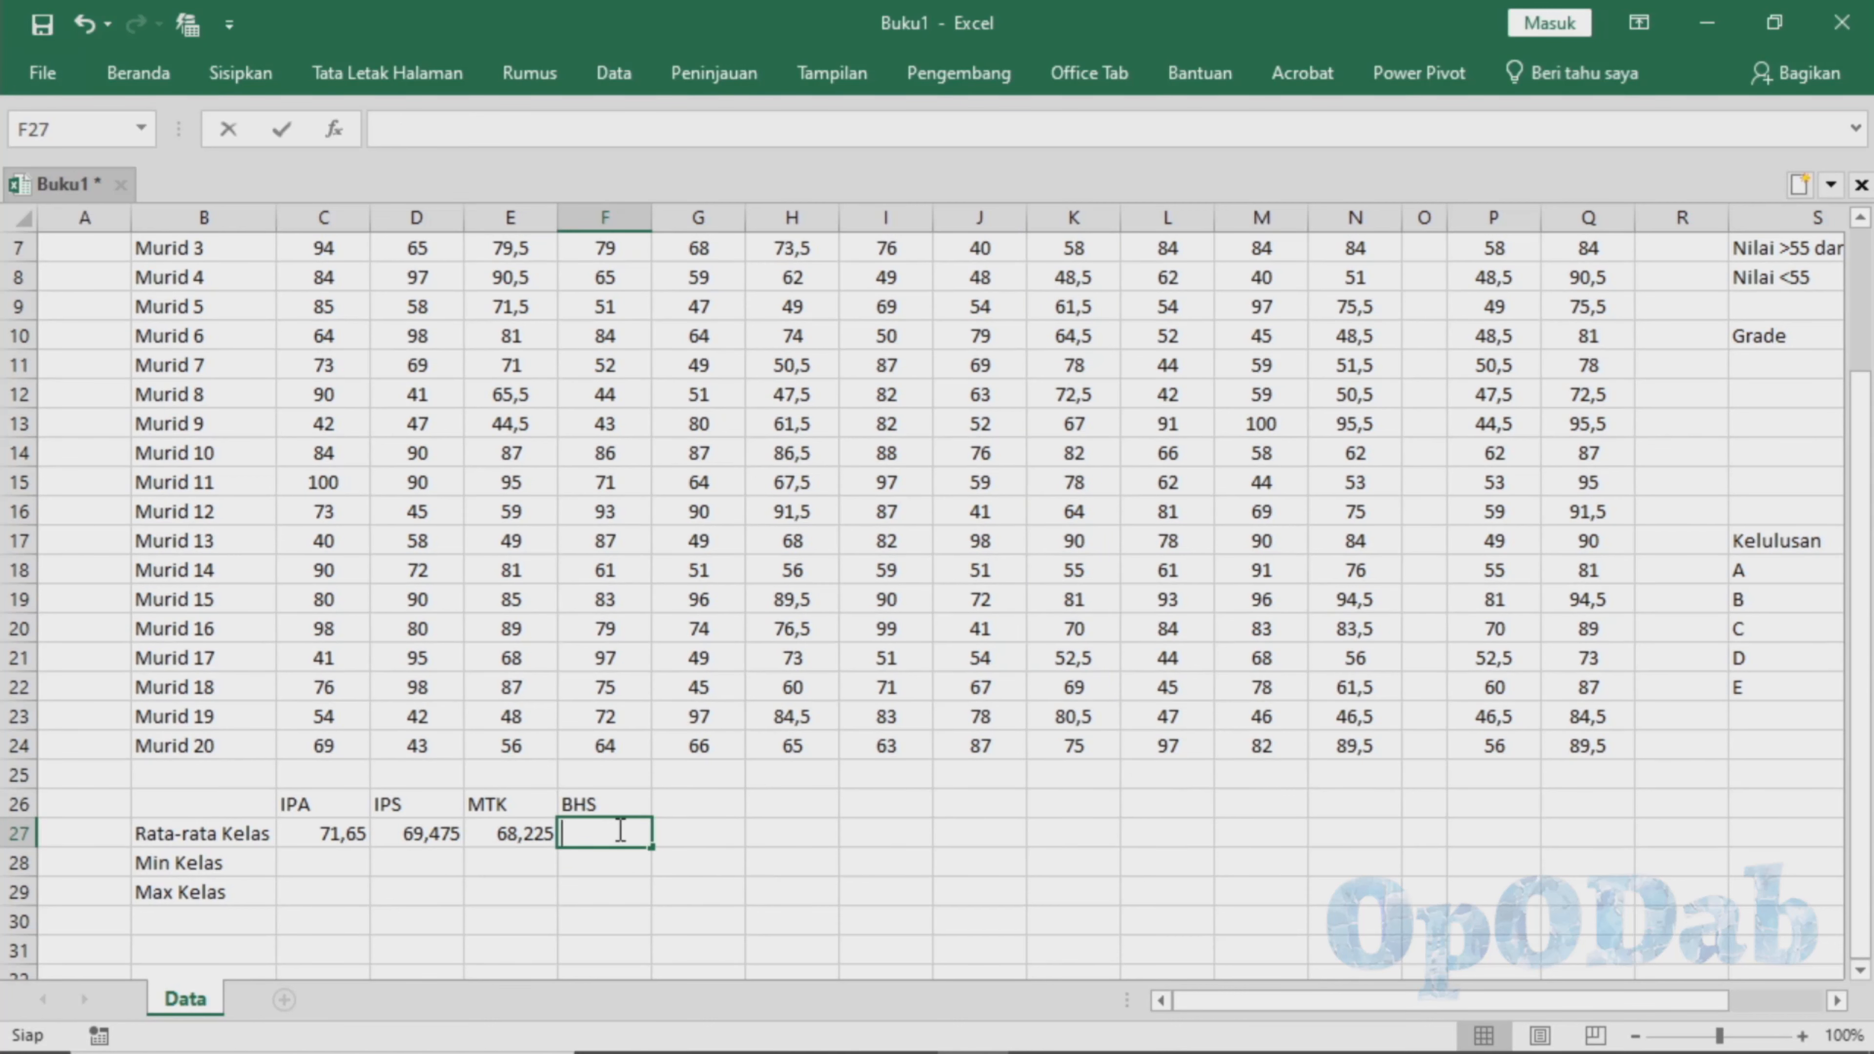
{"action": "type", "text": "=average"}
{"action": "scroll", "coordinate": [1356, 368], "scroll_direction": "up", "scroll_amount": 2}
{"action": "left_click", "coordinate": [1357, 367], "text": "shift"}
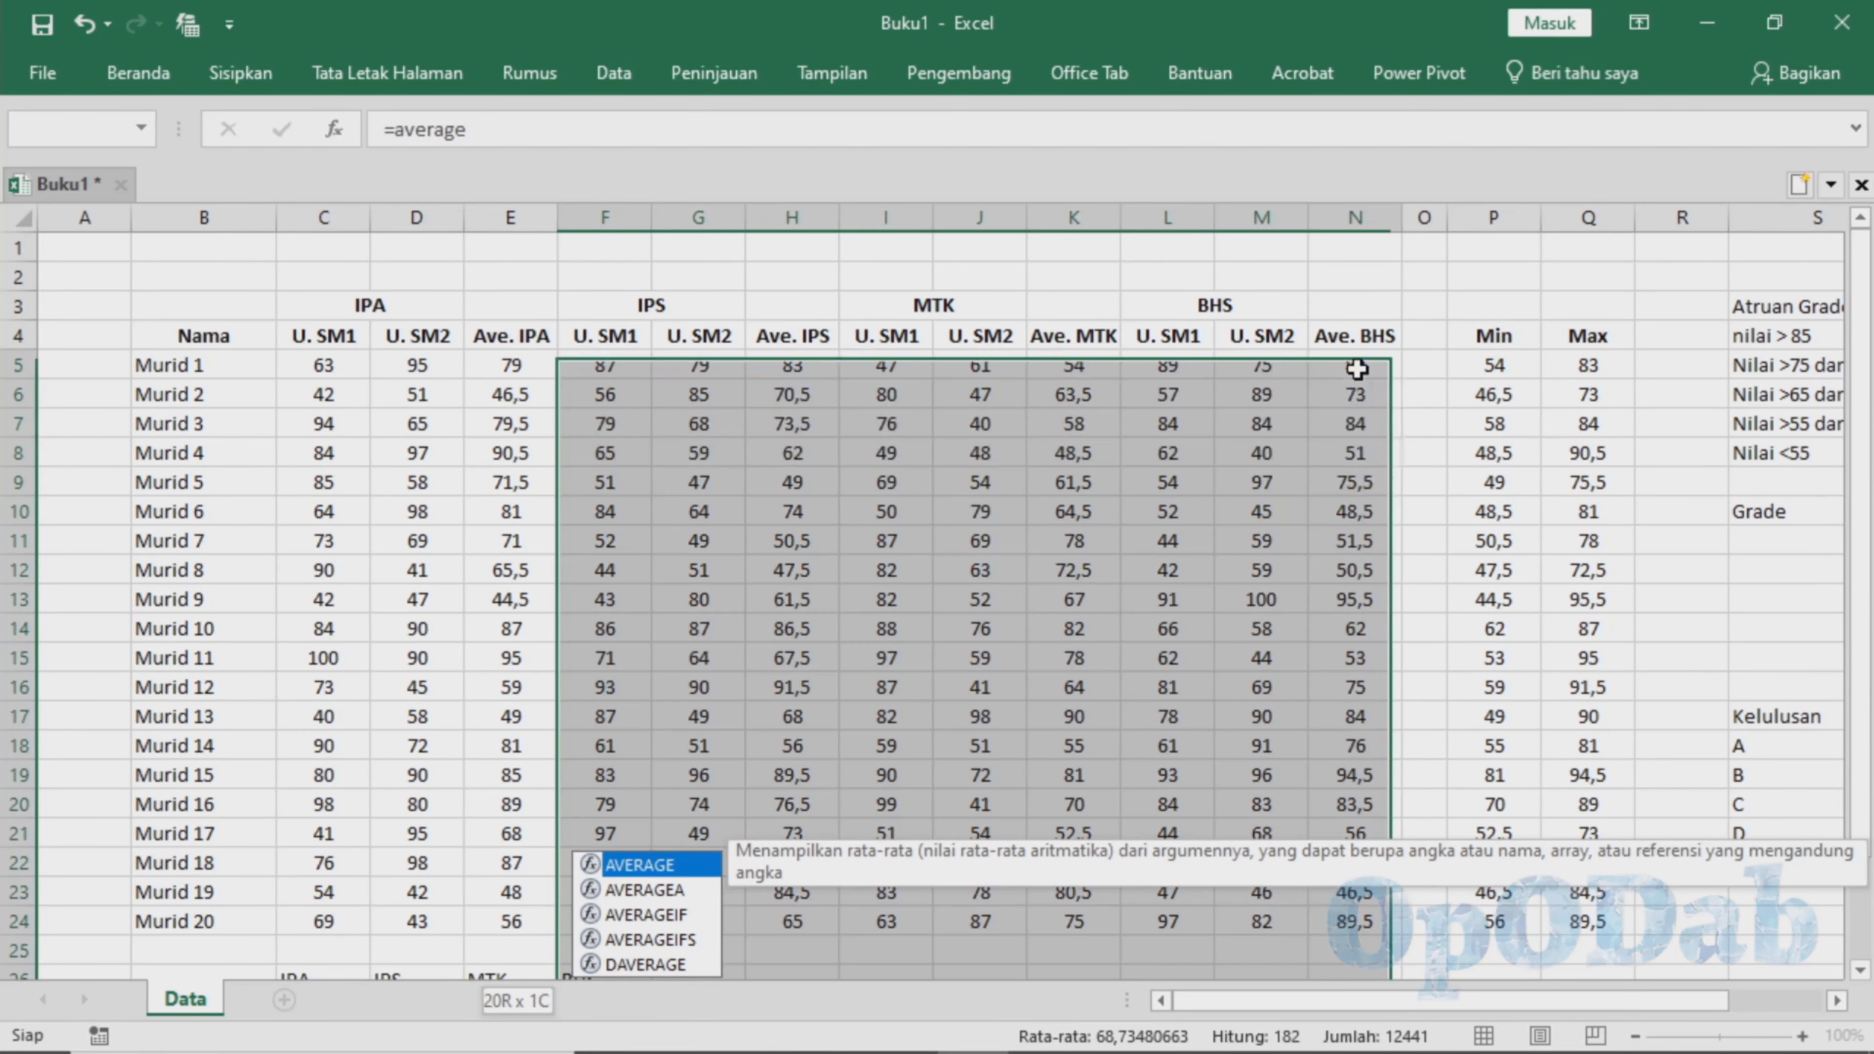
{"action": "left_click", "coordinate": [483, 128]}
{"action": "type", "text": "(N5:2"}
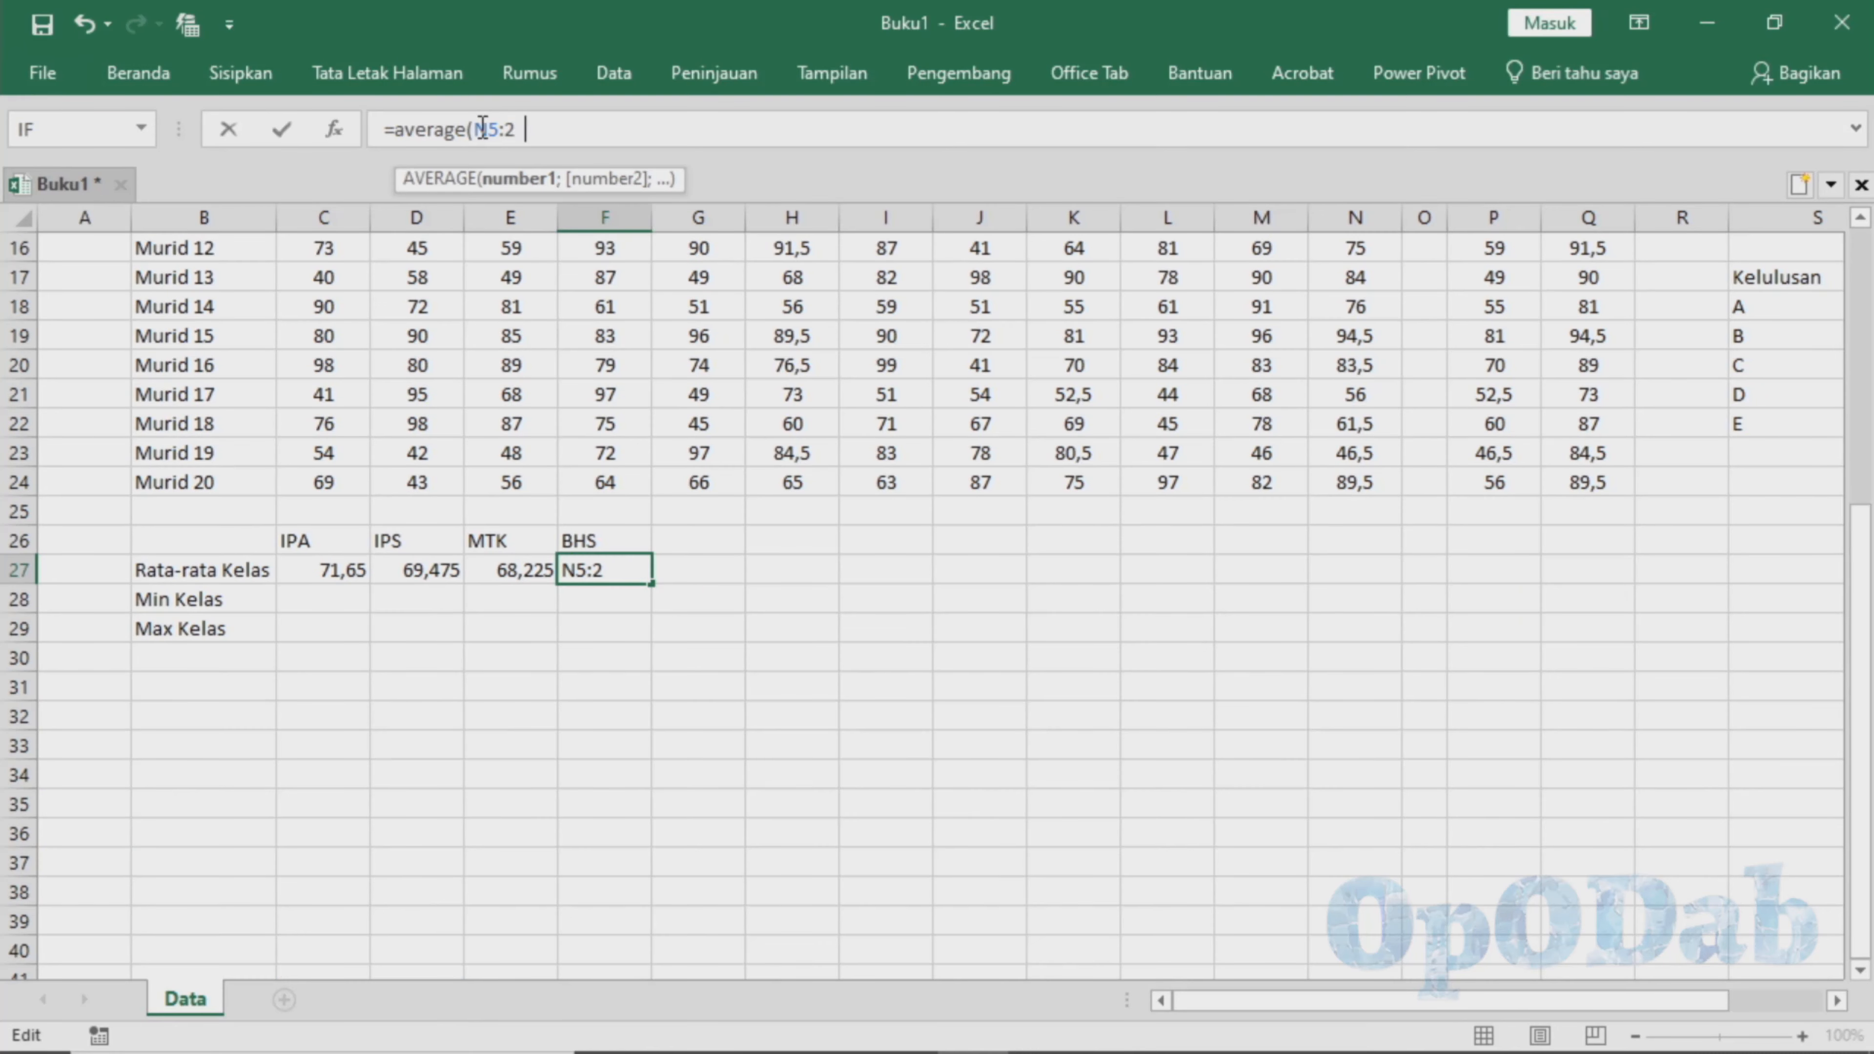
{"action": "type", "text": "4"}
{"action": "key", "text": "Return"}
Fill the class average formulas in C27:F27 down into the Min Kelas and Max Kelas rows.
{"action": "left_click_drag", "start_coordinate": [343, 570], "coordinate": [569, 571]}
{"action": "scroll", "coordinate": [272, 668], "scroll_direction": "up", "scroll_amount": 1}
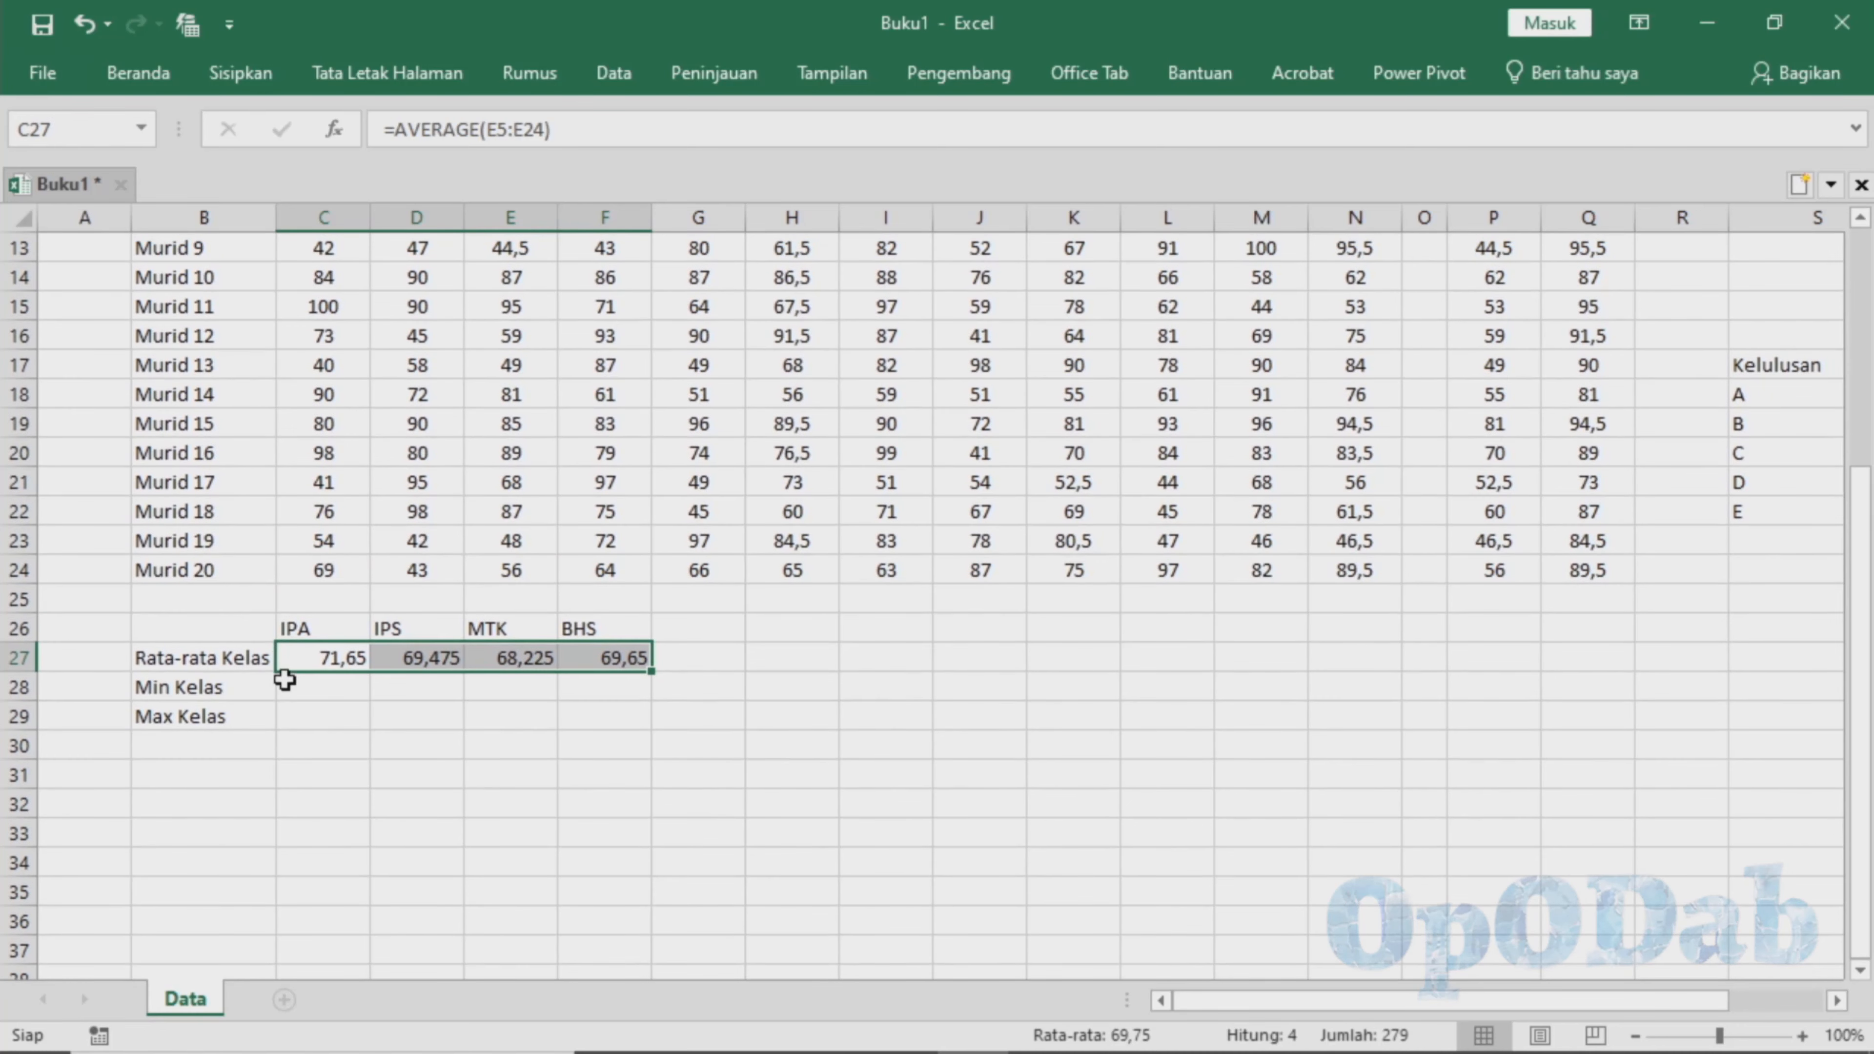
{"action": "left_click", "coordinate": [315, 668]}
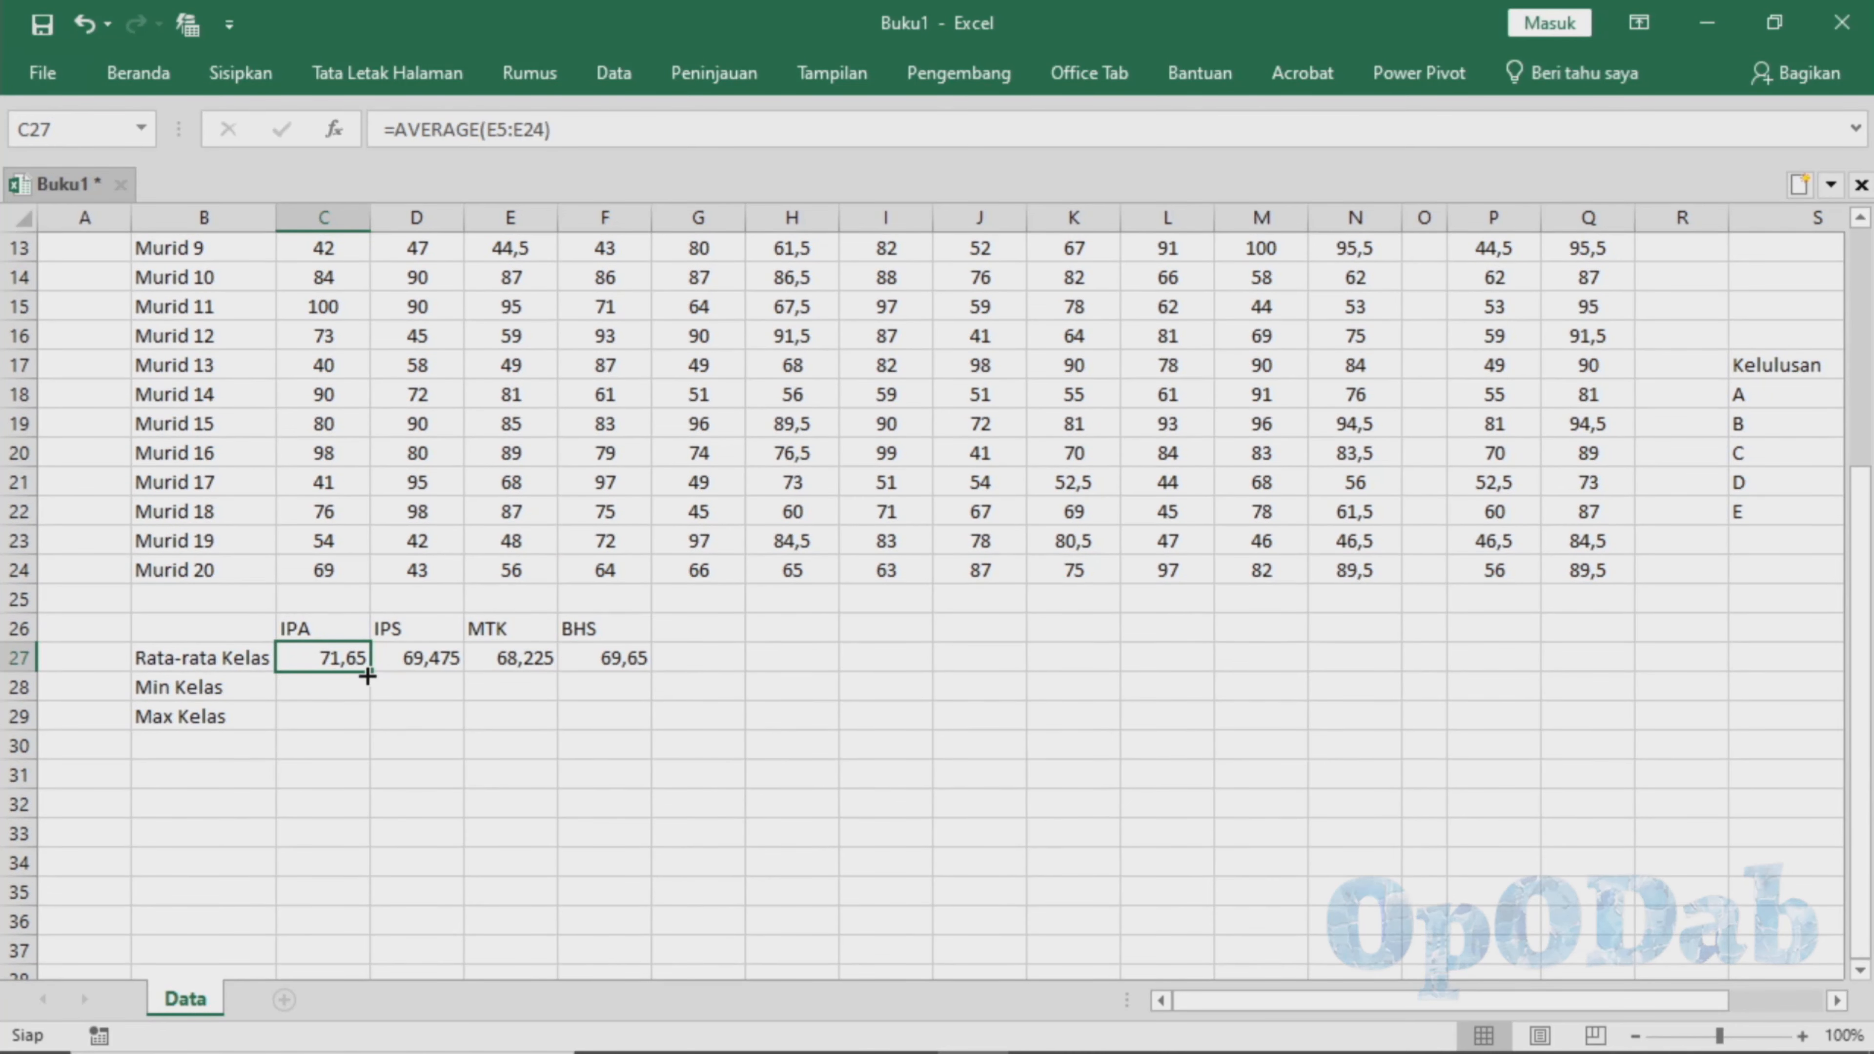
{"action": "scroll", "coordinate": [367, 676], "scroll_direction": "up", "scroll_amount": 2}
{"action": "left_click_drag", "start_coordinate": [368, 848], "coordinate": [468, 893]}
{"action": "left_click", "coordinate": [443, 837]}
{"action": "left_click", "coordinate": [527, 838]}
{"action": "left_click_drag", "start_coordinate": [558, 847], "coordinate": [552, 905]}
Replace AVERAGE with MIN in the Min Kelas formulas for IPA and IPS, using =MIN(E6:E25) in C28.
{"action": "left_click", "coordinate": [322, 862]}
{"action": "left_click_drag", "start_coordinate": [478, 129], "coordinate": [402, 145]}
{"action": "type", "text": "MIN(E6:E25"}
{"action": "key", "text": "Return"}
{"action": "key", "text": "Up"}
{"action": "key", "text": "Right"}
{"action": "type", "text": "MIN"}
{"action": "key", "text": "Return"}
Replace AVERAGE with MIN in the MTK formula in E28, keeping the range K6:K25.
{"action": "key", "text": "Up"}
{"action": "key", "text": "Right"}
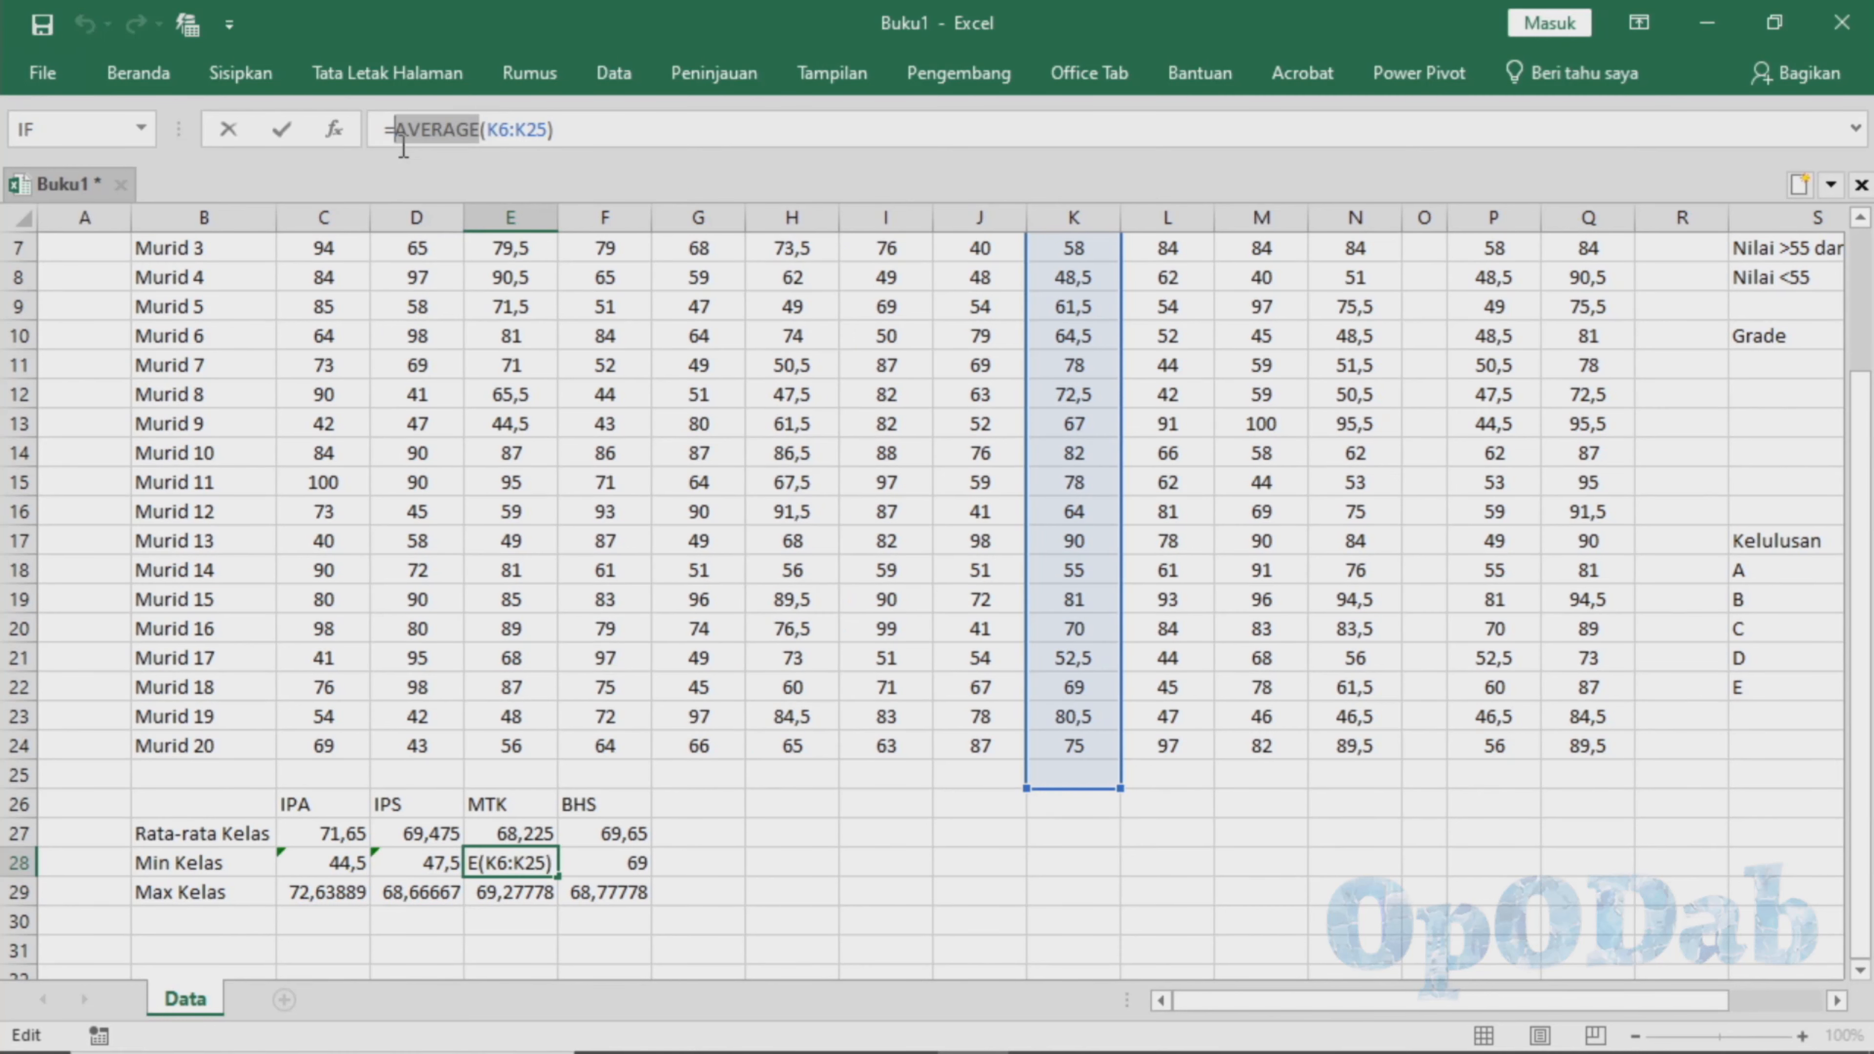
{"action": "type", "text": "MIN"}
{"action": "key", "text": "Return"}
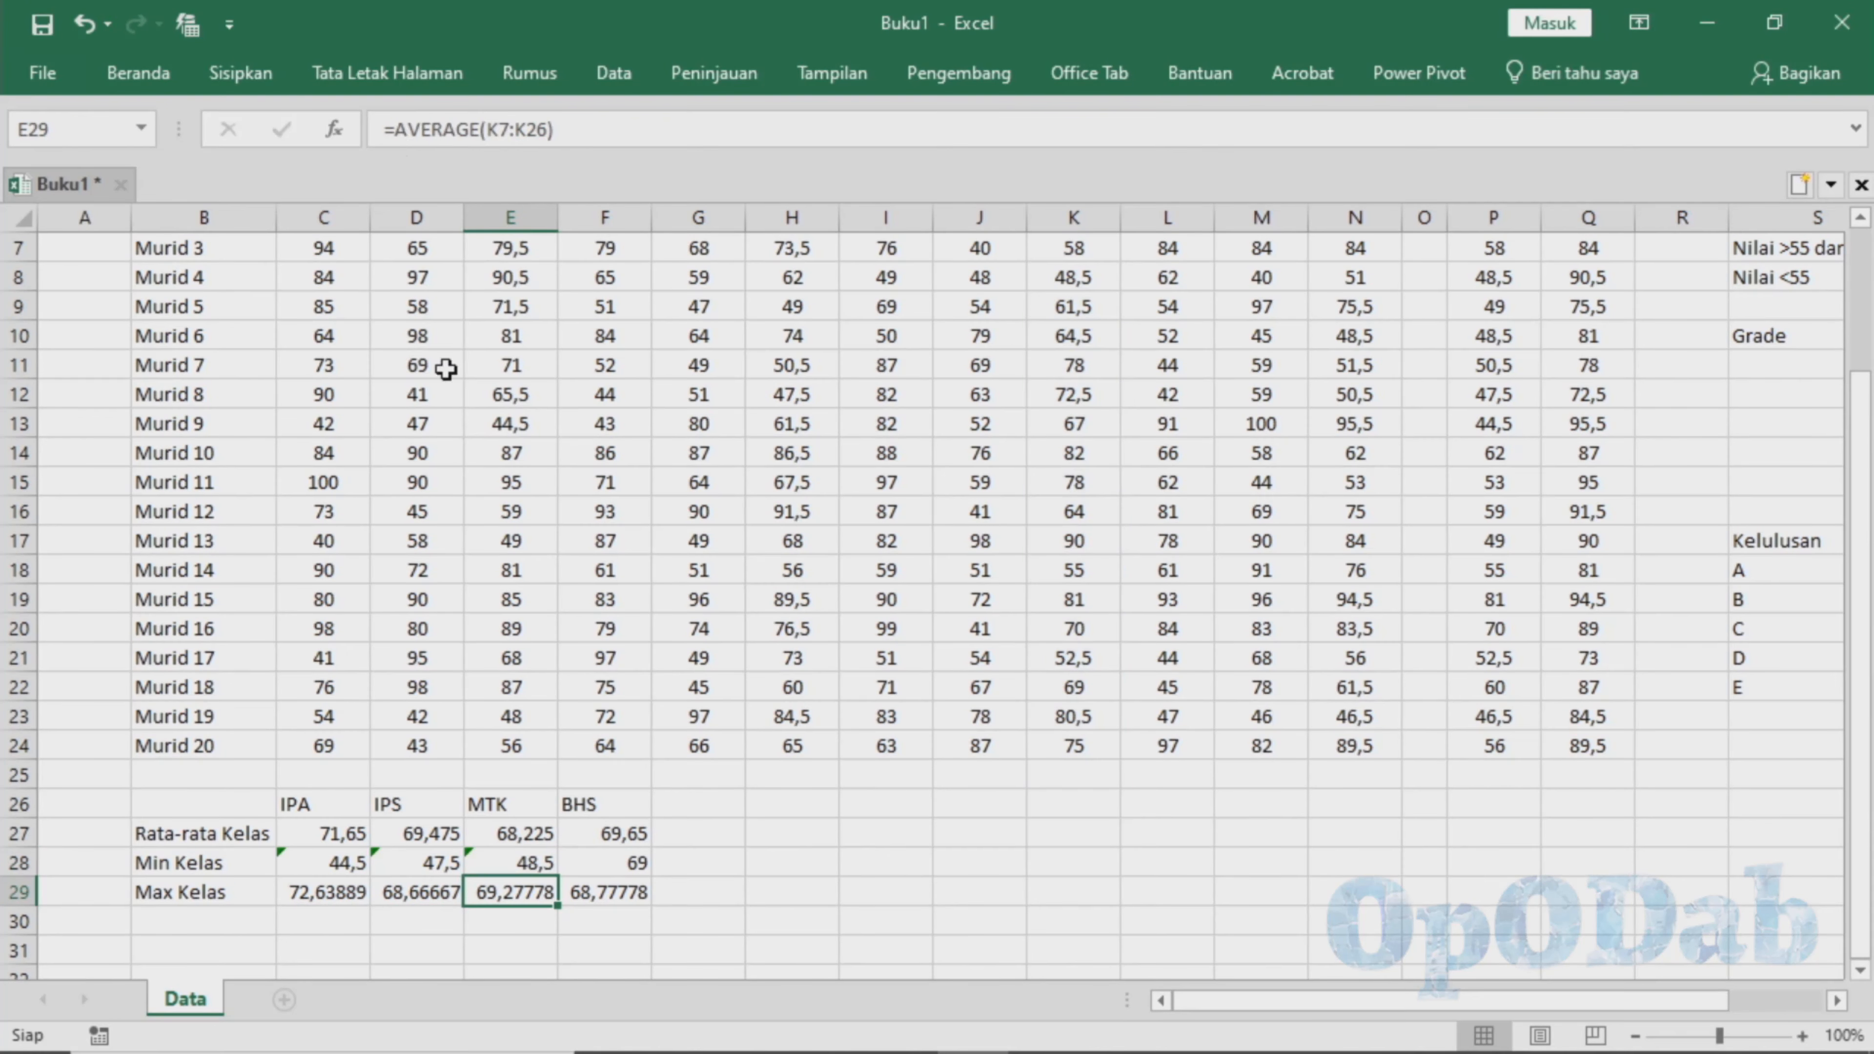
Replace AVERAGE with MIN in the BHS Min Kelas formula in F28, keeping the range N6:N25.
{"action": "left_click", "coordinate": [631, 867]}
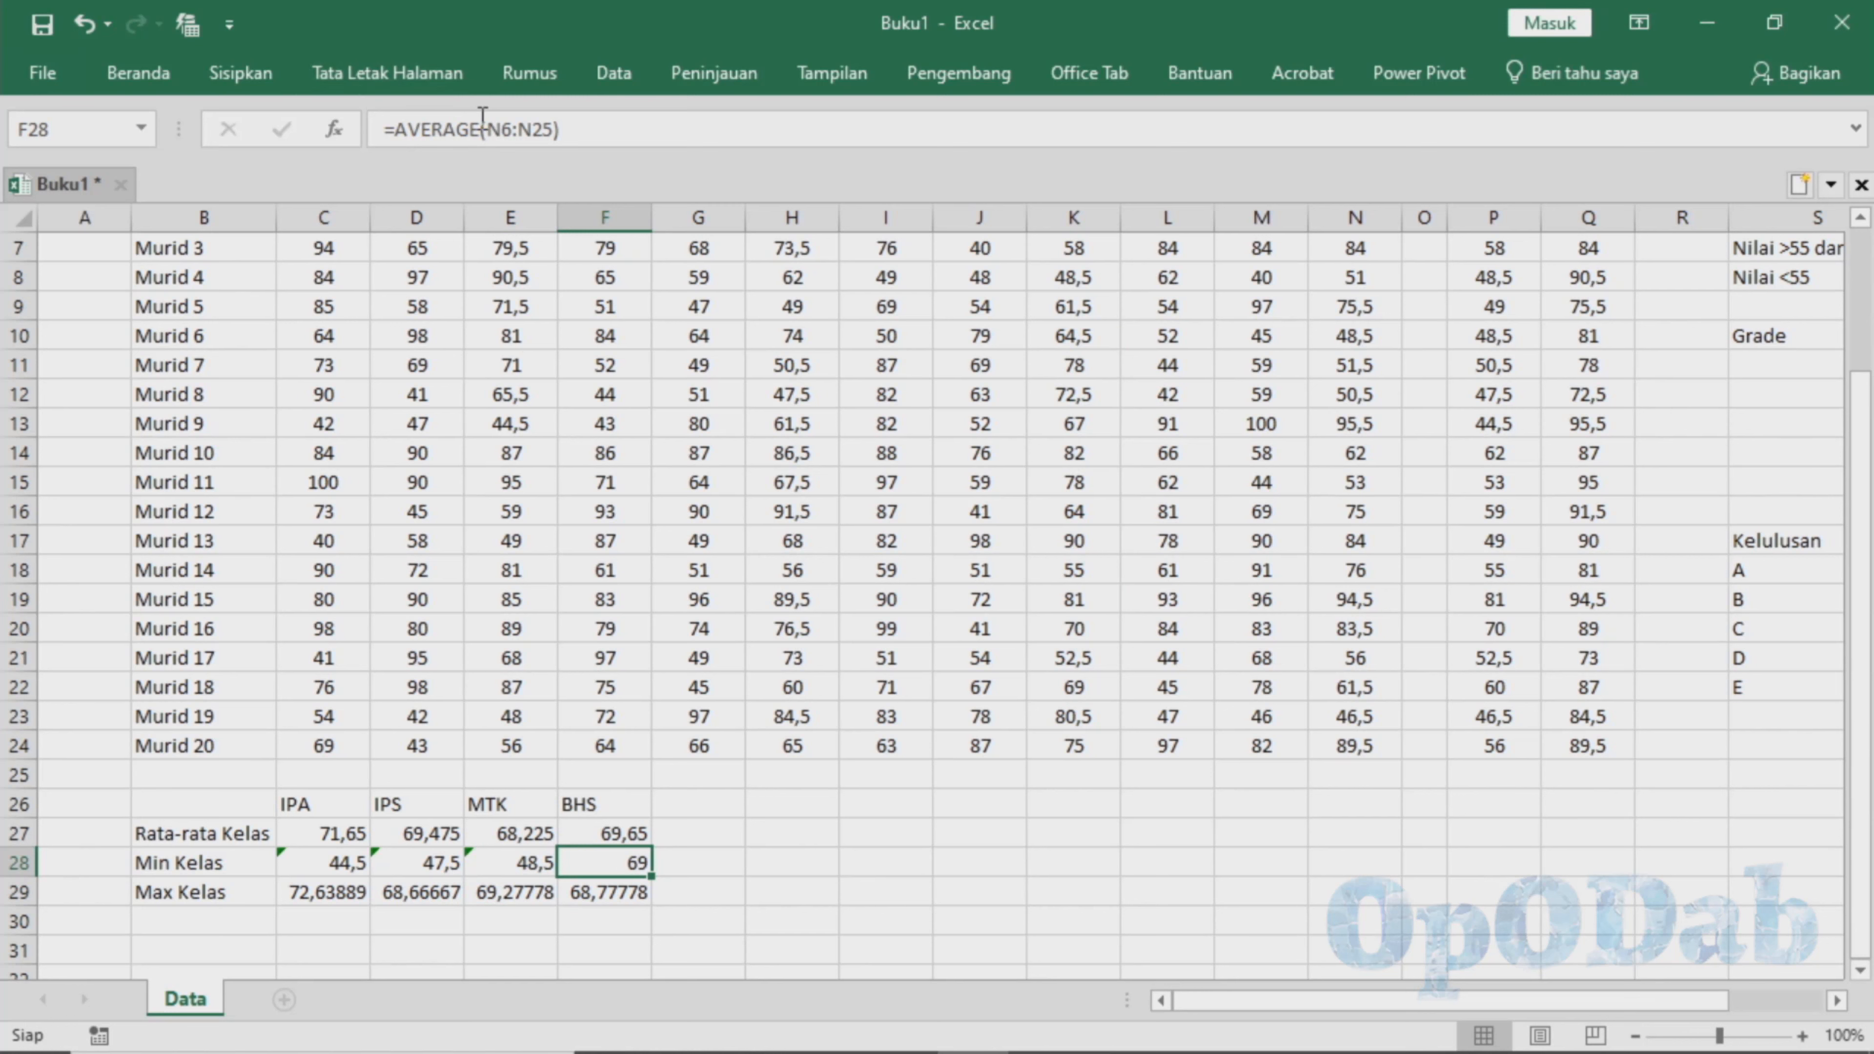
{"action": "left_click_drag", "start_coordinate": [481, 127], "coordinate": [391, 129]}
{"action": "type", "text": "MIN"}
{"action": "key", "text": "Return"}
Replace AVERAGE with MAX in the Max Kelas formulas for BHS and MTK, keeping the range K7:K26 in E29.
{"action": "type", "text": "MAX"}
{"action": "key", "text": "Return"}
{"action": "left_click", "coordinate": [509, 891]}
{"action": "type", "text": "nax"}
{"action": "key", "text": "Return"}
{"action": "key", "text": "Up"}
{"action": "type", "text": "m"}
{"action": "key", "text": "Return"}
Replace AVERAGE with MAX in the Max Kelas formulas for IPS in D29 and IPA in C29.
{"action": "left_click", "coordinate": [416, 891]}
{"action": "type", "text": "max"}
{"action": "key", "text": "Return"}
{"action": "left_click", "coordinate": [349, 892]}
{"action": "type", "text": "max"}
{"action": "key", "text": "Return"}
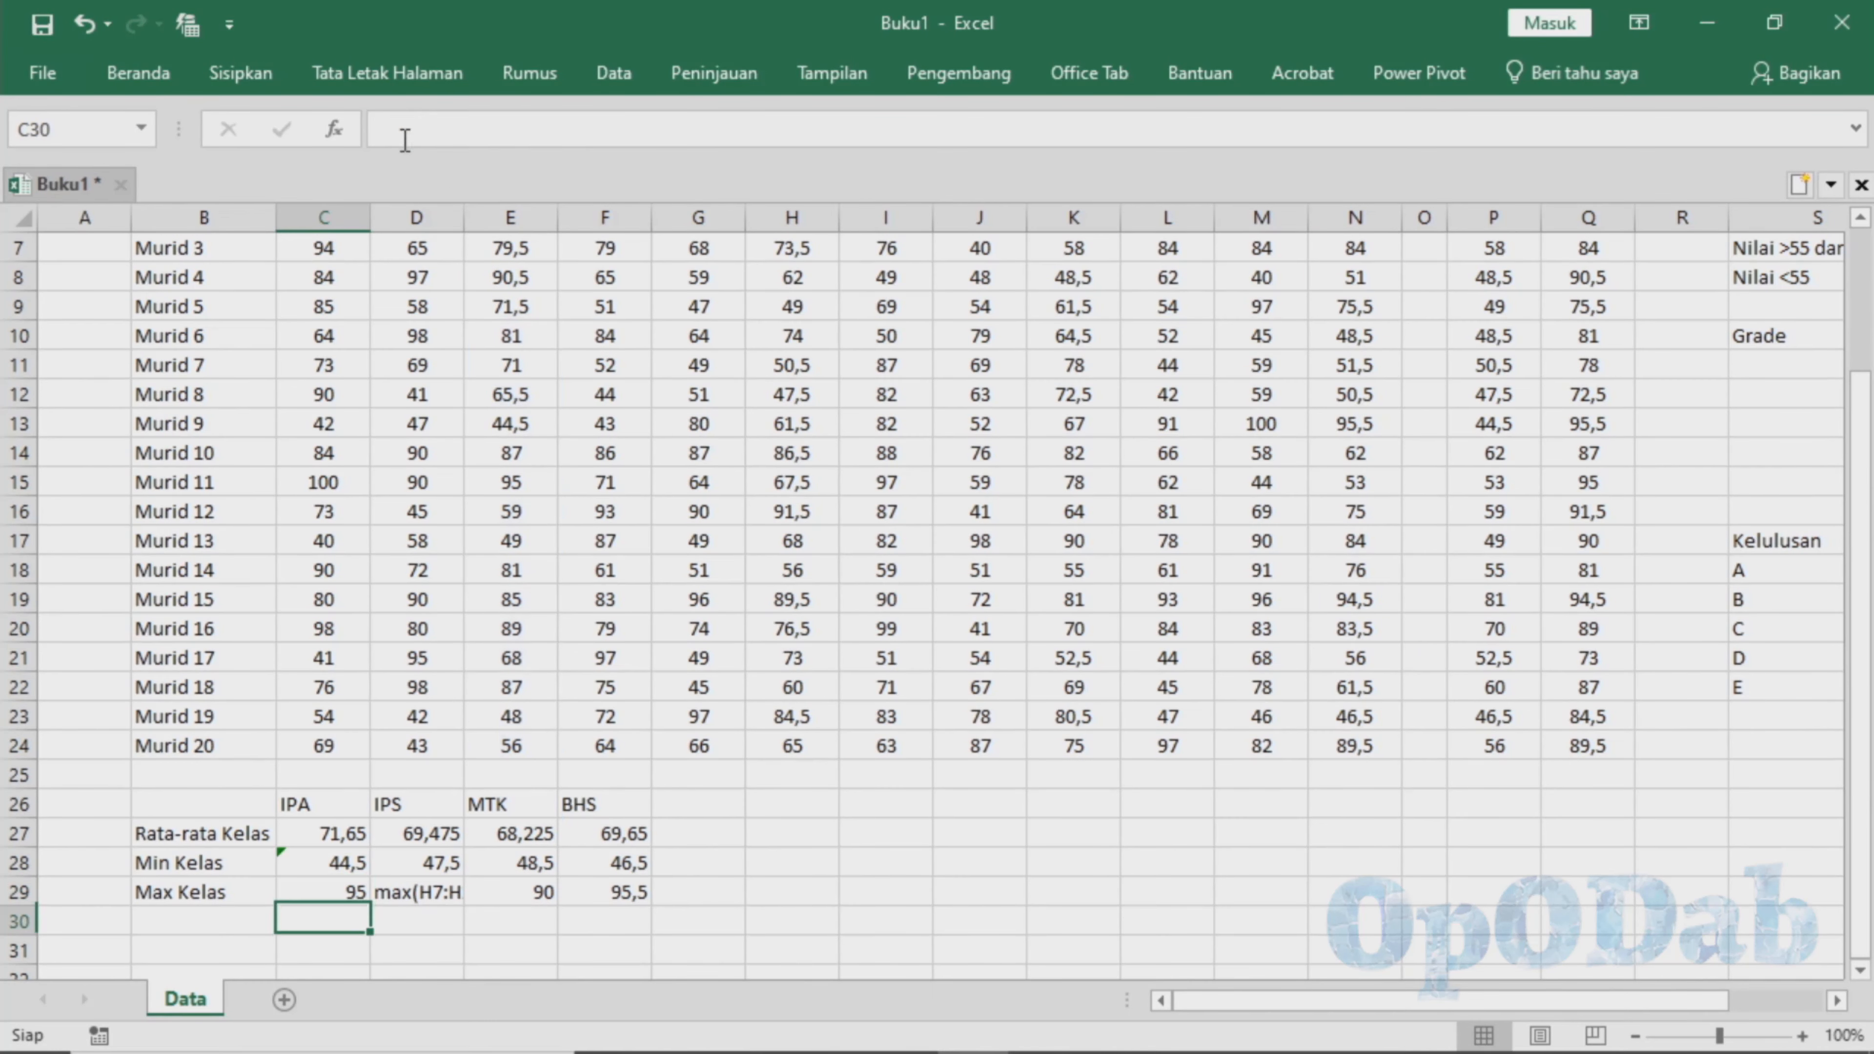
Add the missing equals sign at the start of the IPS maximum formula in D29.
{"action": "left_click", "coordinate": [416, 892]}
{"action": "left_click", "coordinate": [374, 130]}
{"action": "type", "text": "="}
{"action": "key", "text": "Return"}
Centre the class summary values in C27:F29 both vertically and horizontally.
{"action": "left_click_drag", "start_coordinate": [317, 833], "coordinate": [598, 880]}
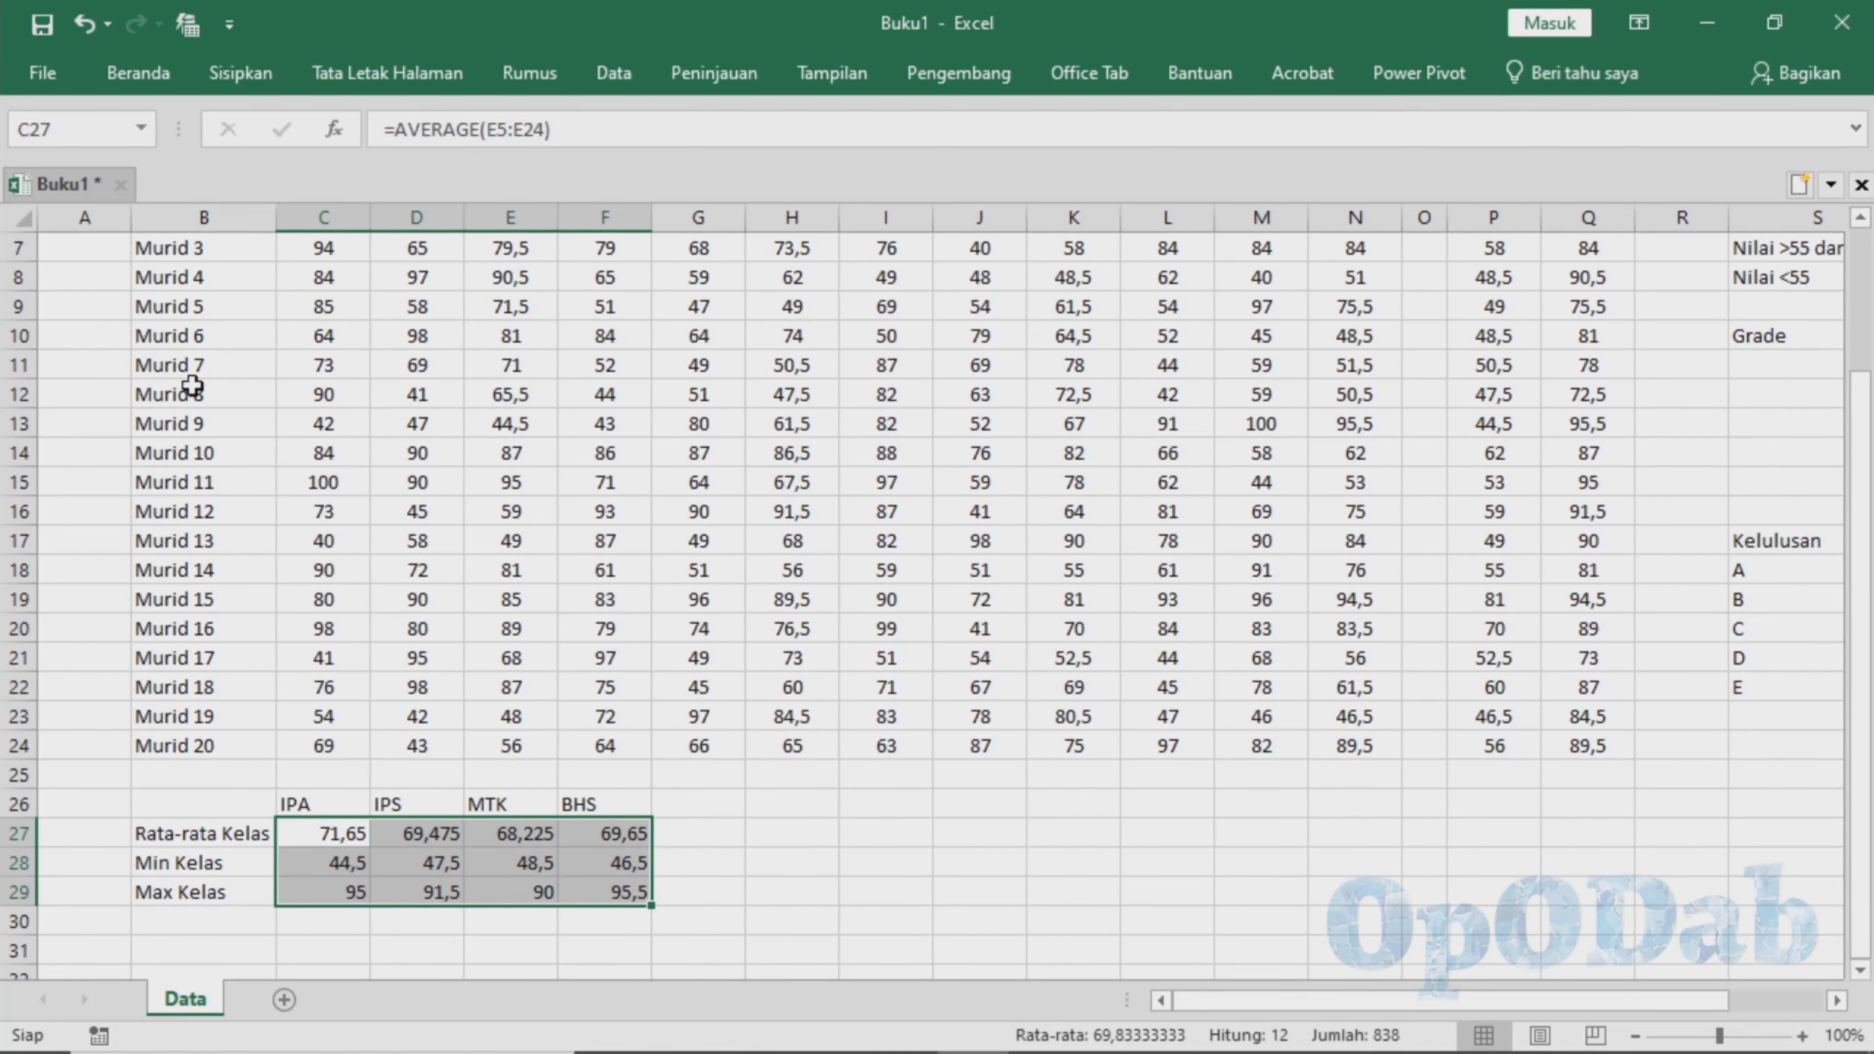
{"action": "left_click", "coordinate": [165, 77]}
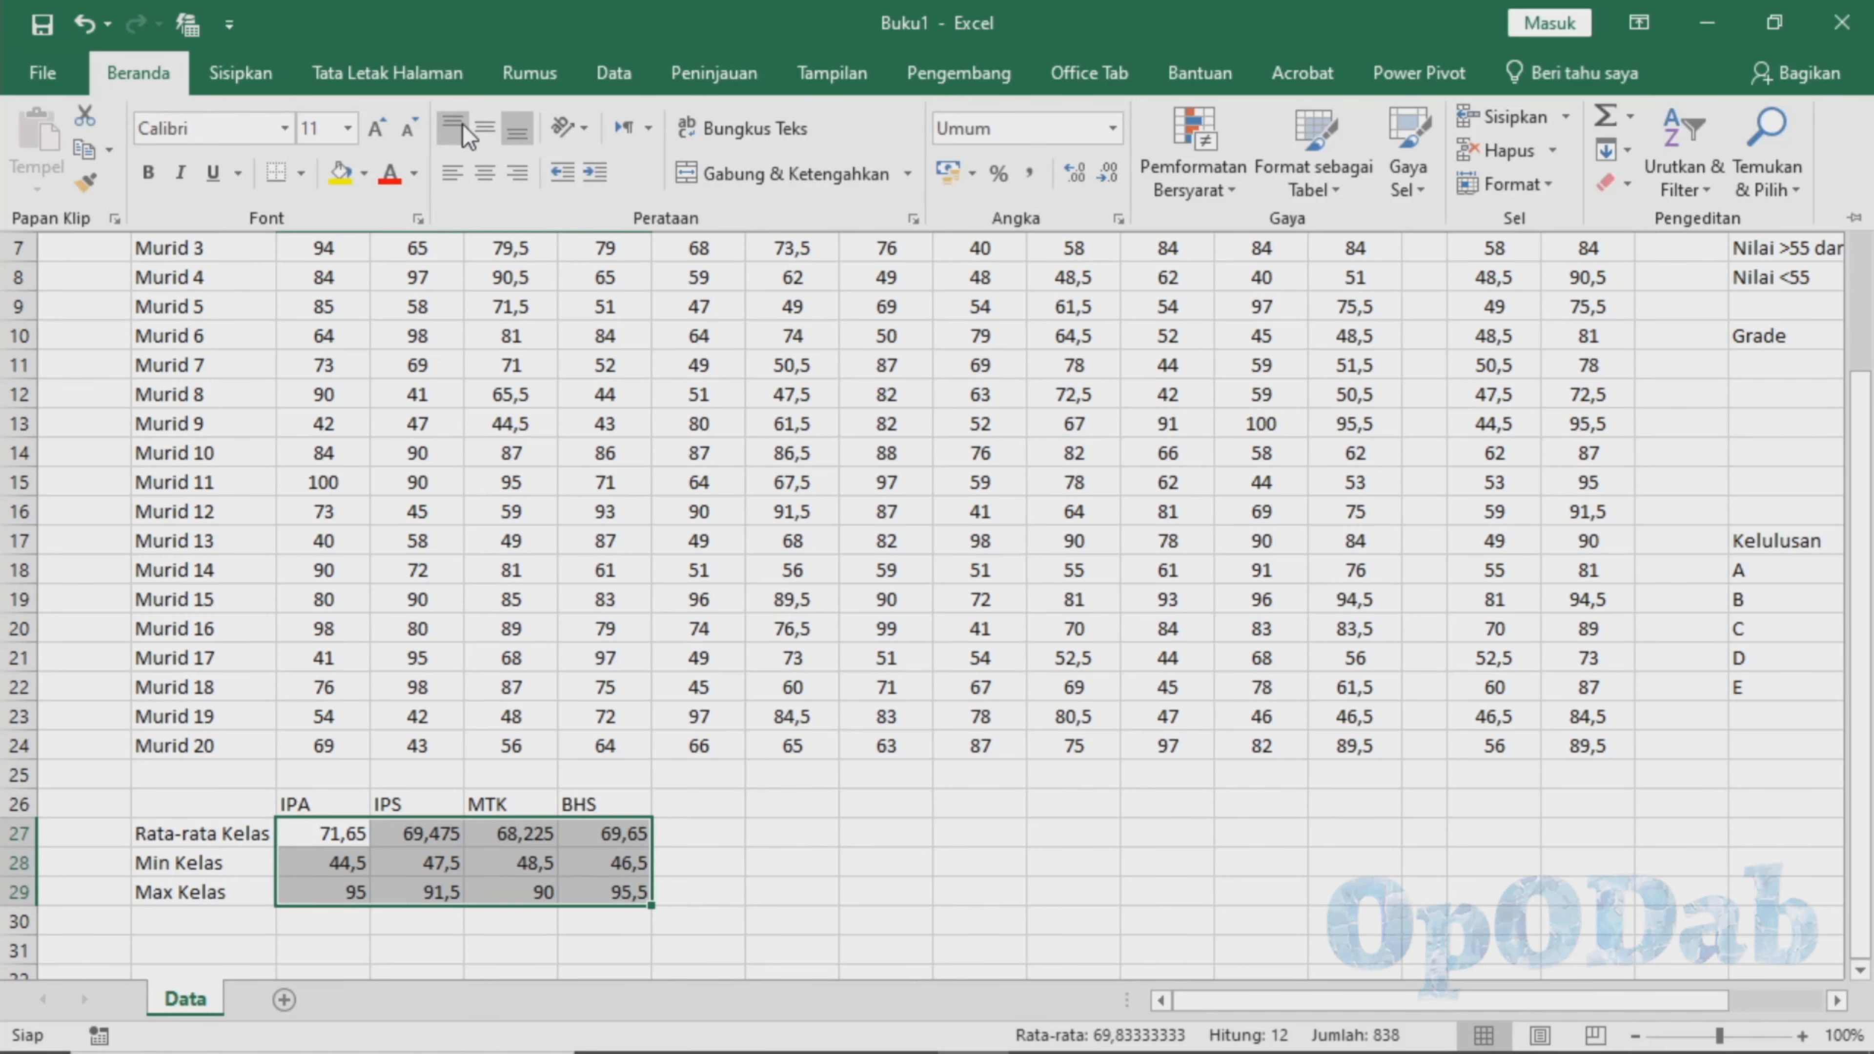
{"action": "left_click", "coordinate": [482, 130]}
{"action": "left_click", "coordinate": [485, 170]}
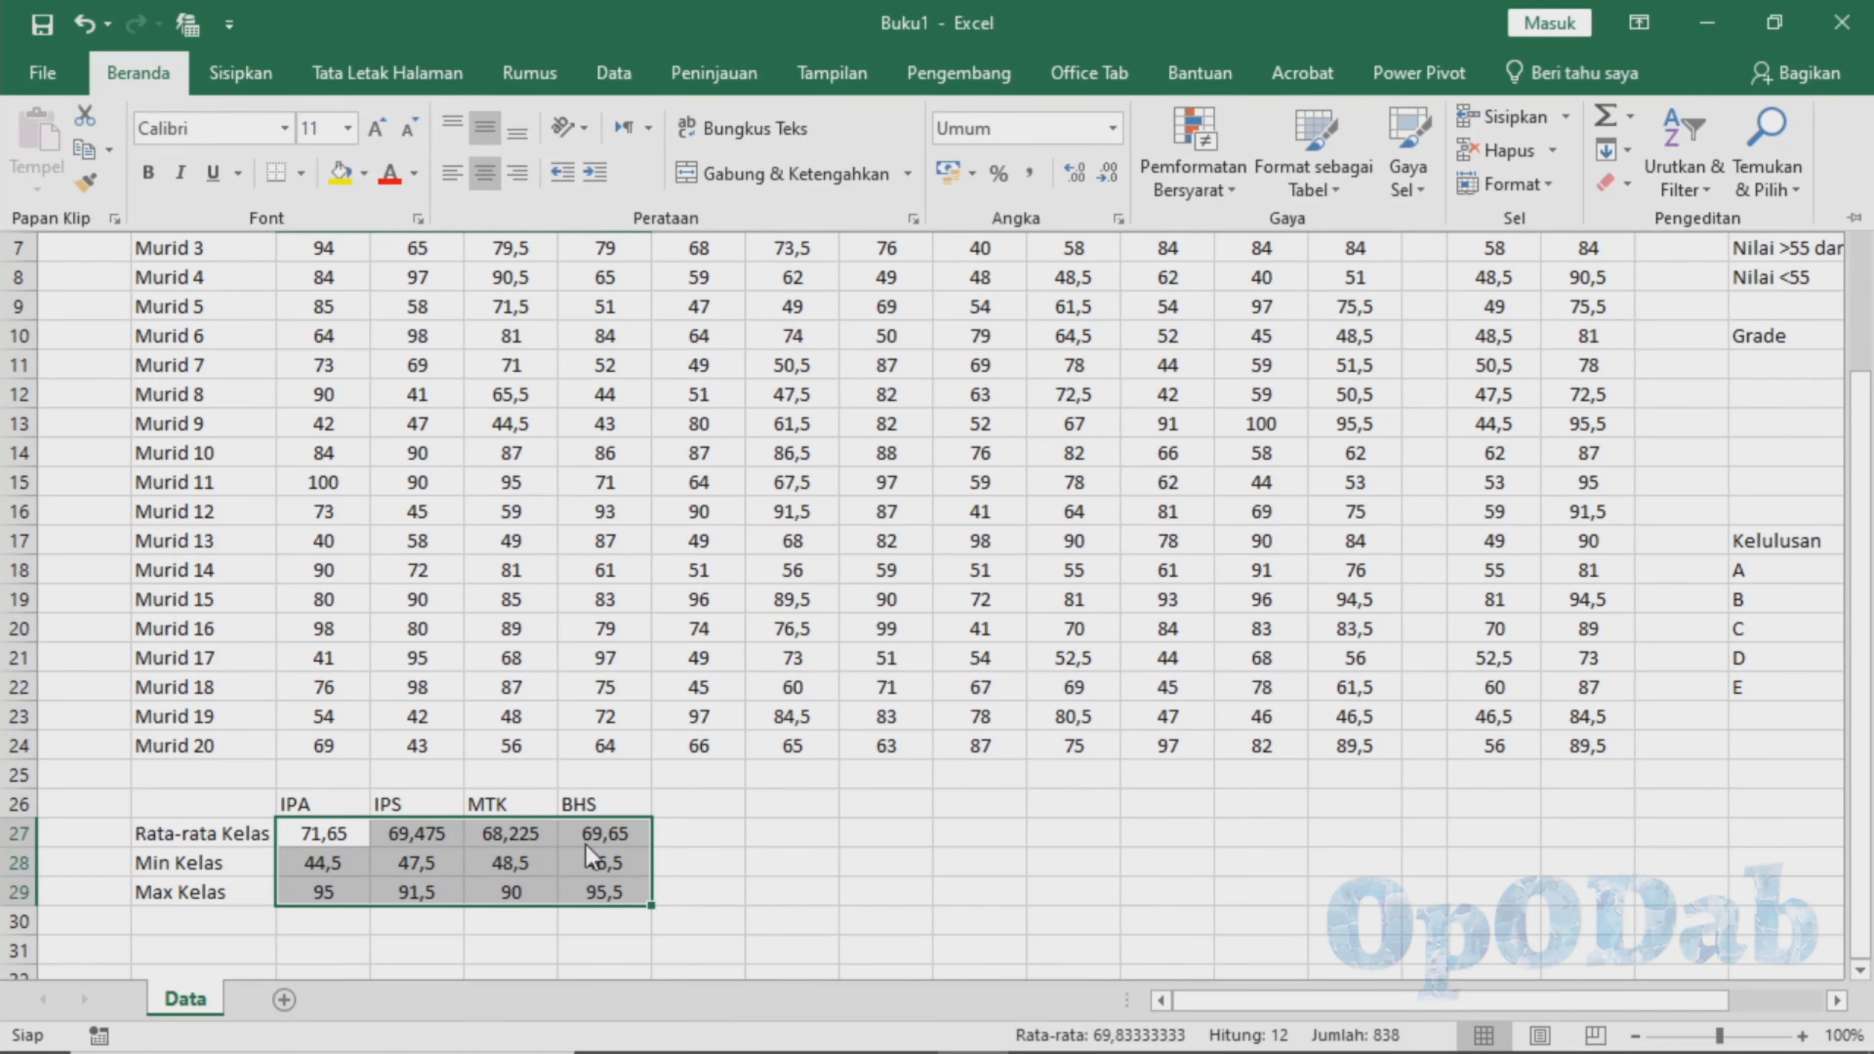
{"action": "left_click", "coordinate": [759, 841]}
Insert one blank column directly after each of the Ave. IPA, Ave. IPS, Ave. MTK and Ave. BHS columns.
{"action": "scroll", "coordinate": [754, 877], "scroll_direction": "up", "scroll_amount": 2}
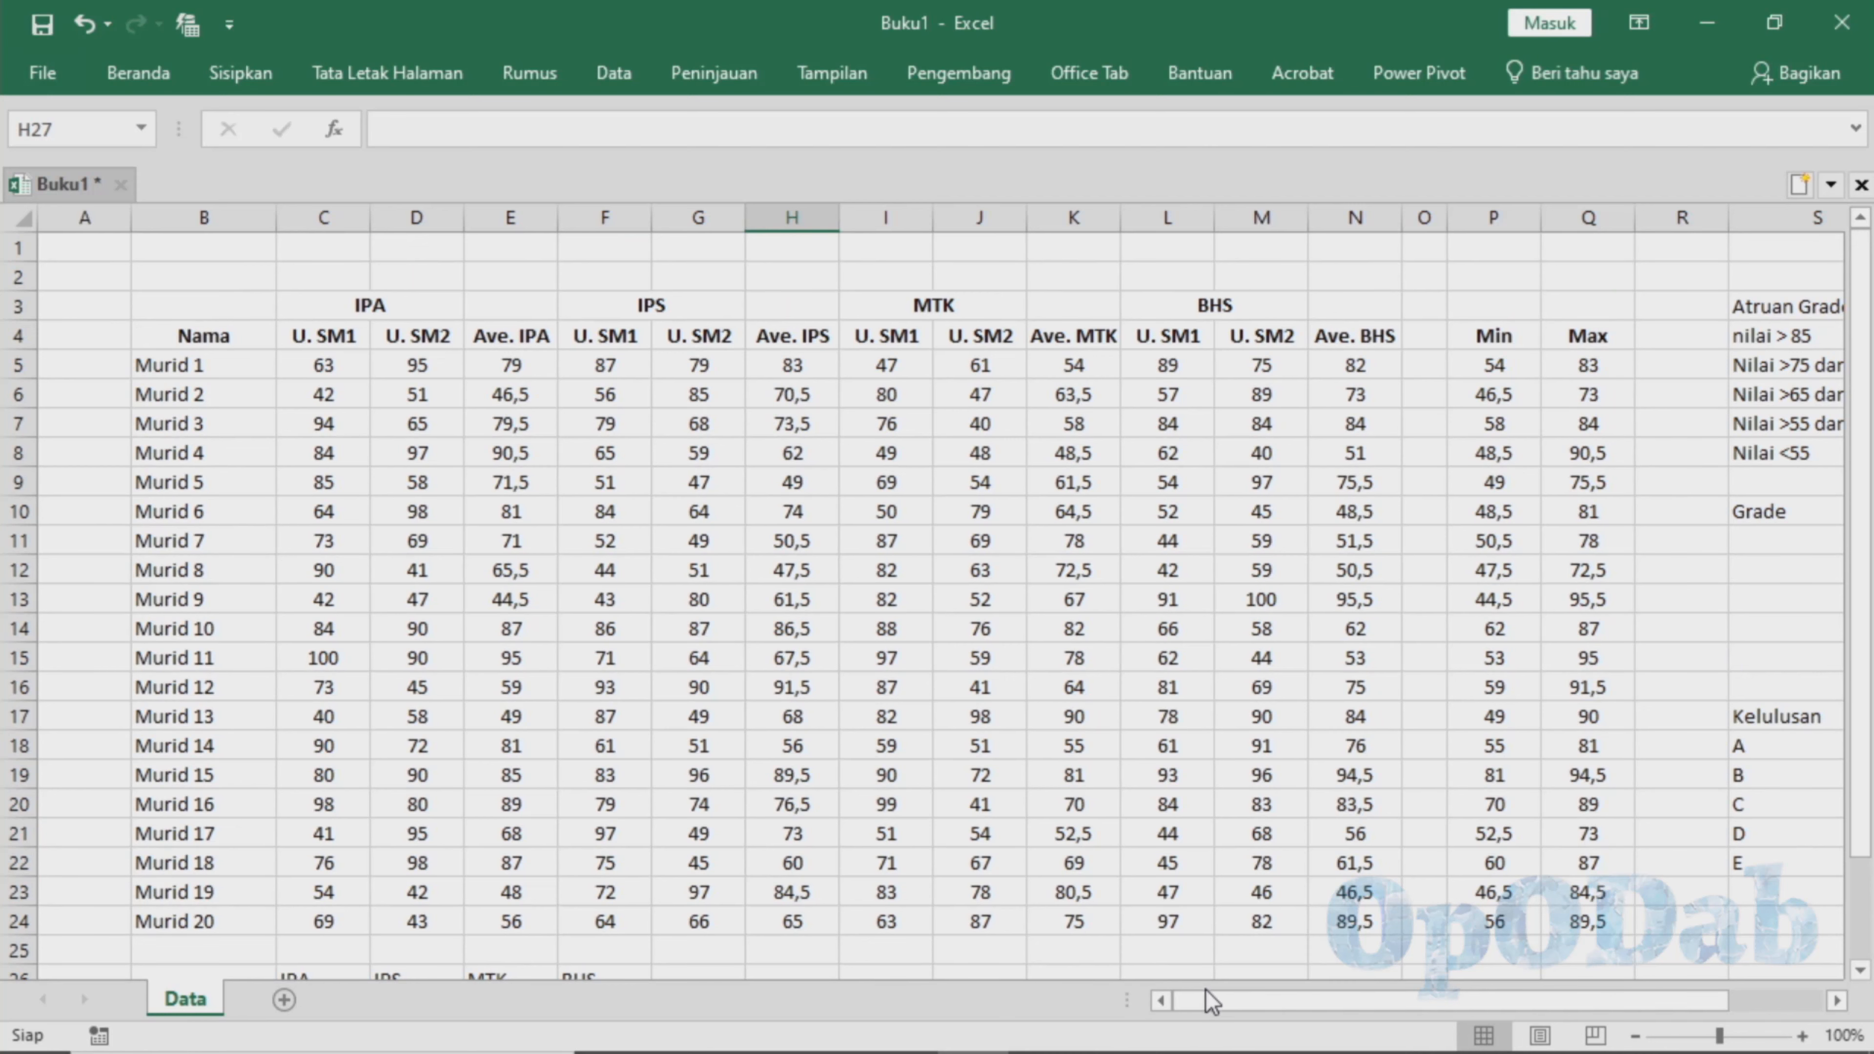
{"action": "left_click_drag", "start_coordinate": [1209, 1000], "coordinate": [1303, 1000]}
{"action": "scroll", "coordinate": [1553, 581], "scroll_direction": "down", "scroll_amount": 1}
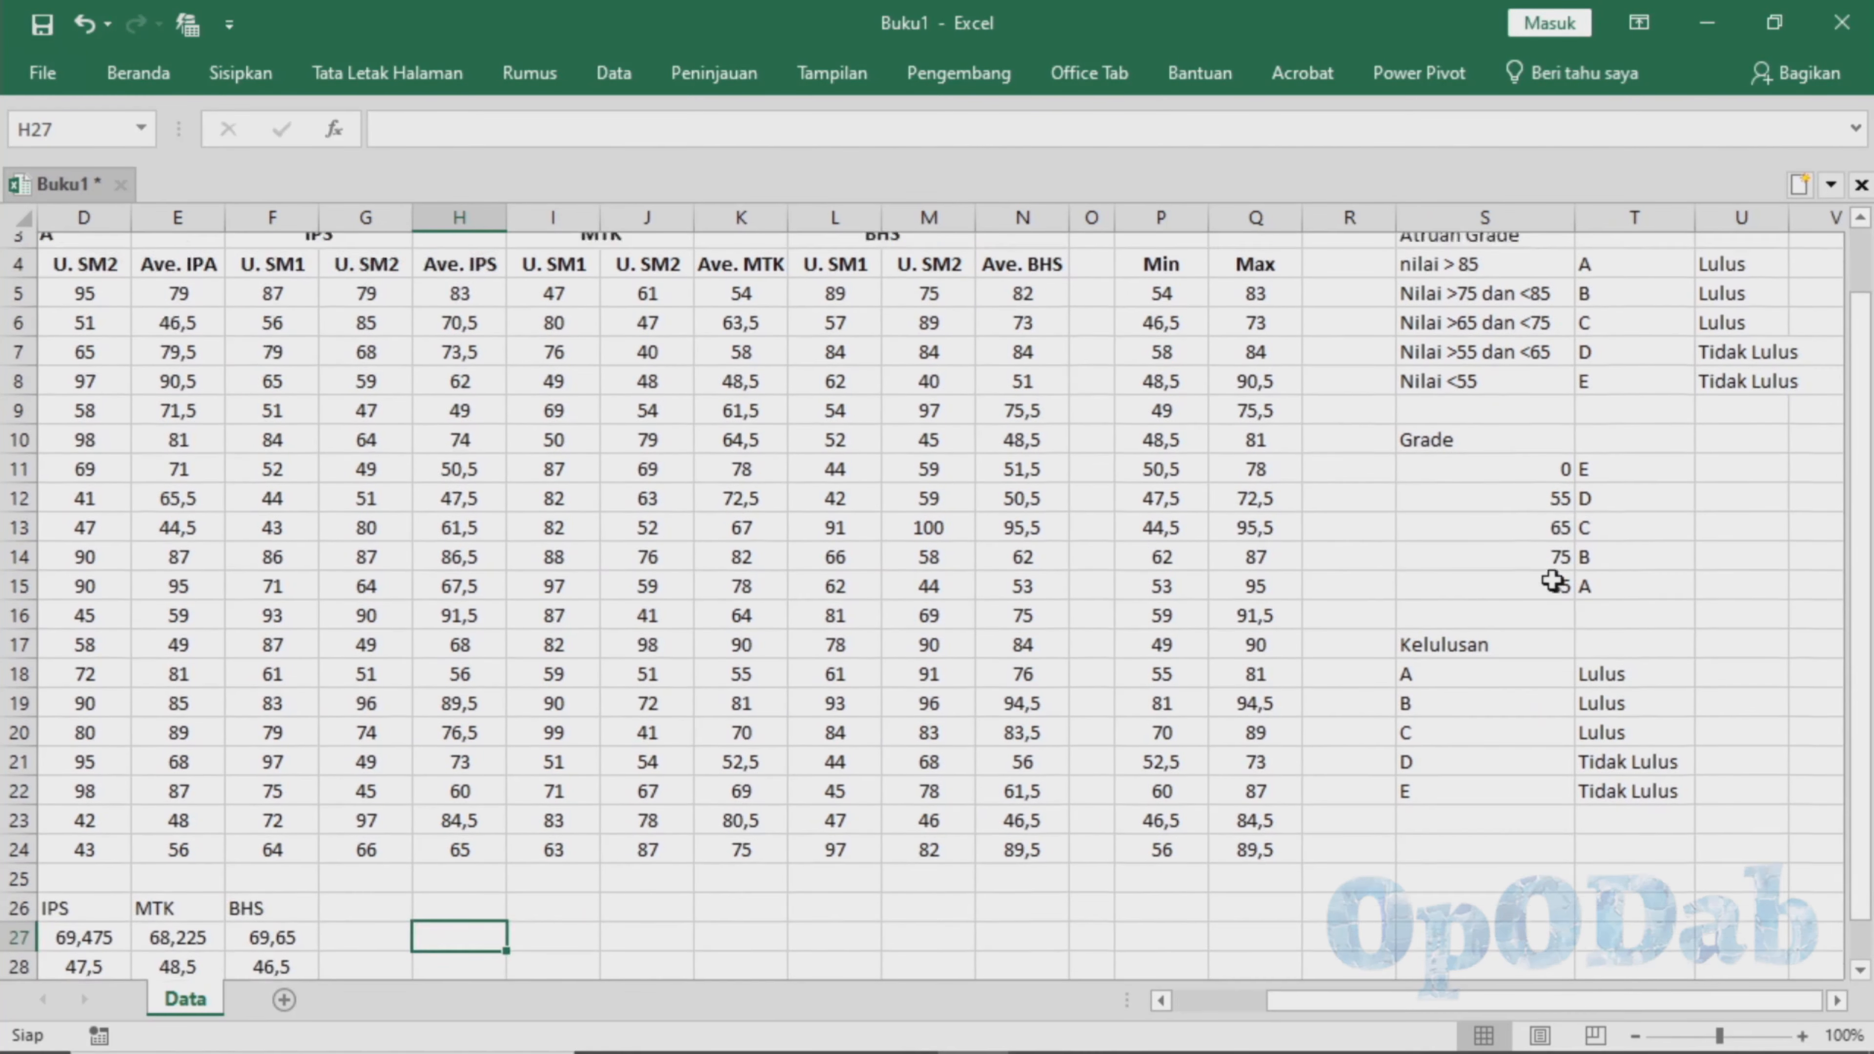
{"action": "scroll", "coordinate": [1553, 581], "scroll_direction": "up", "scroll_amount": 1}
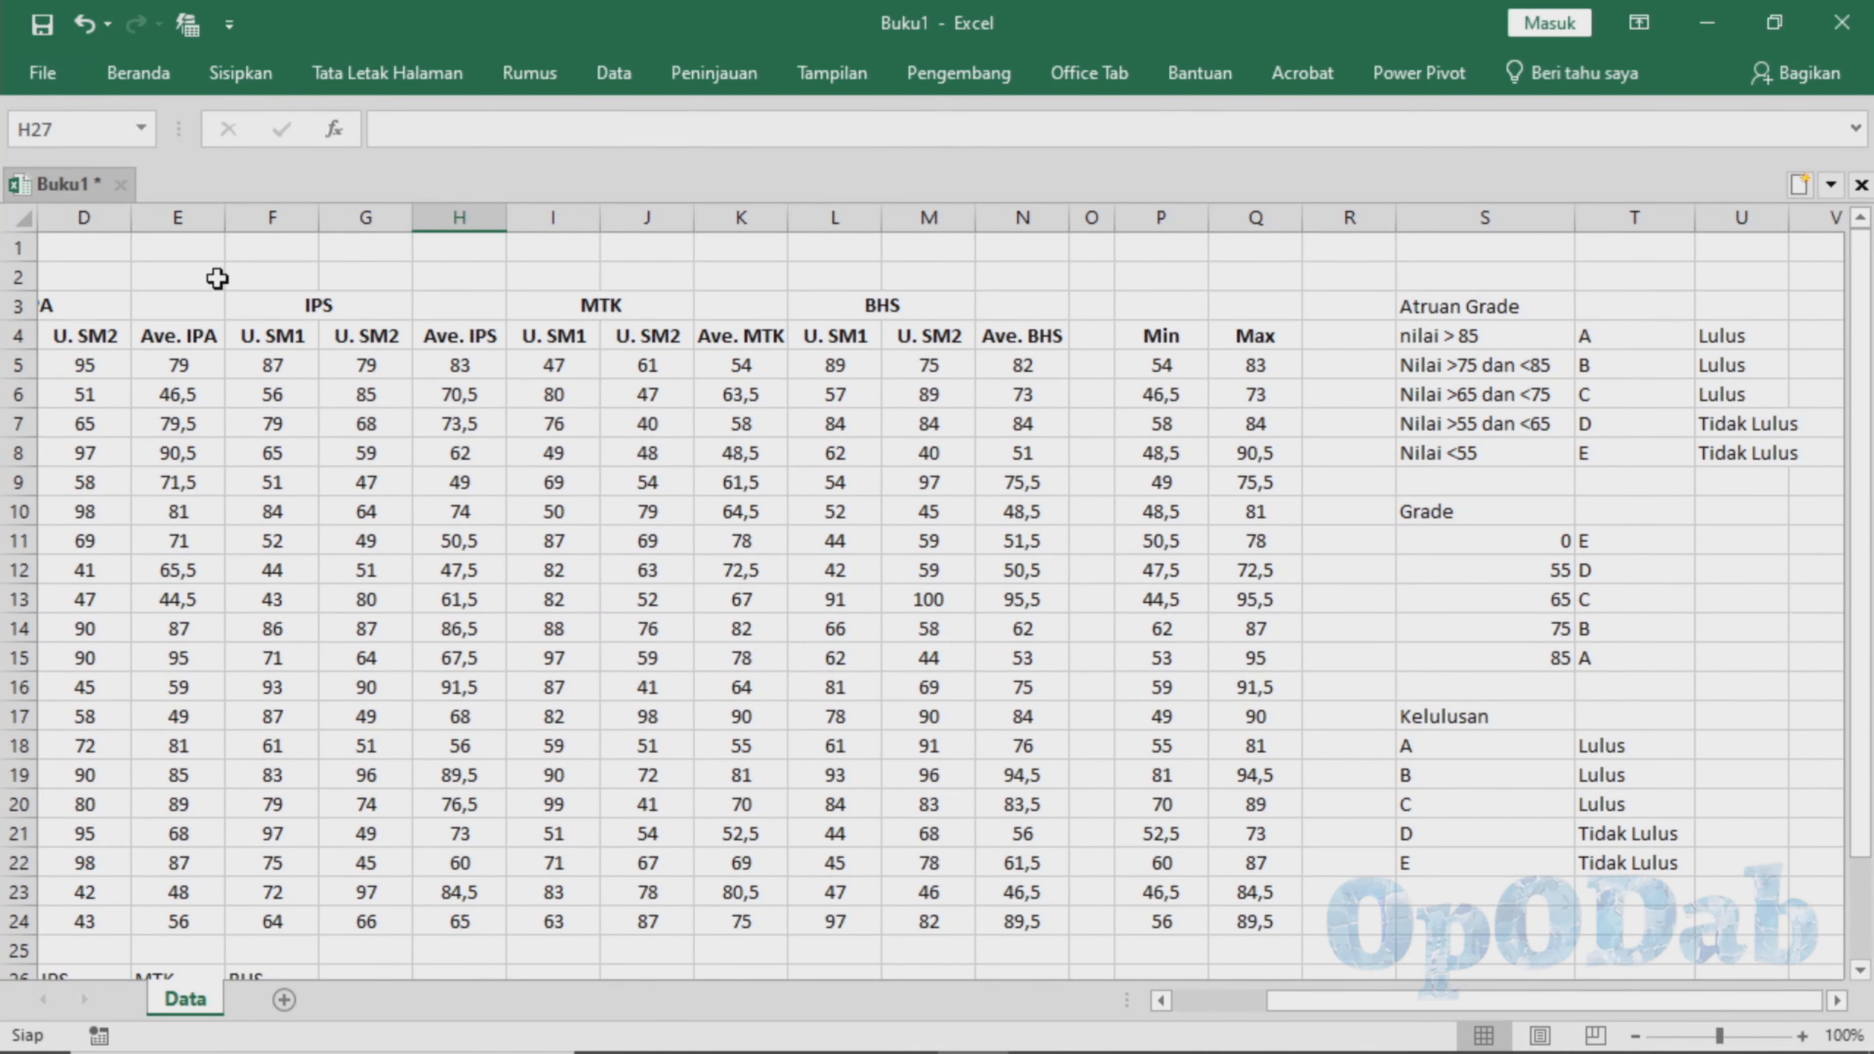
{"action": "right_click", "coordinate": [253, 215]}
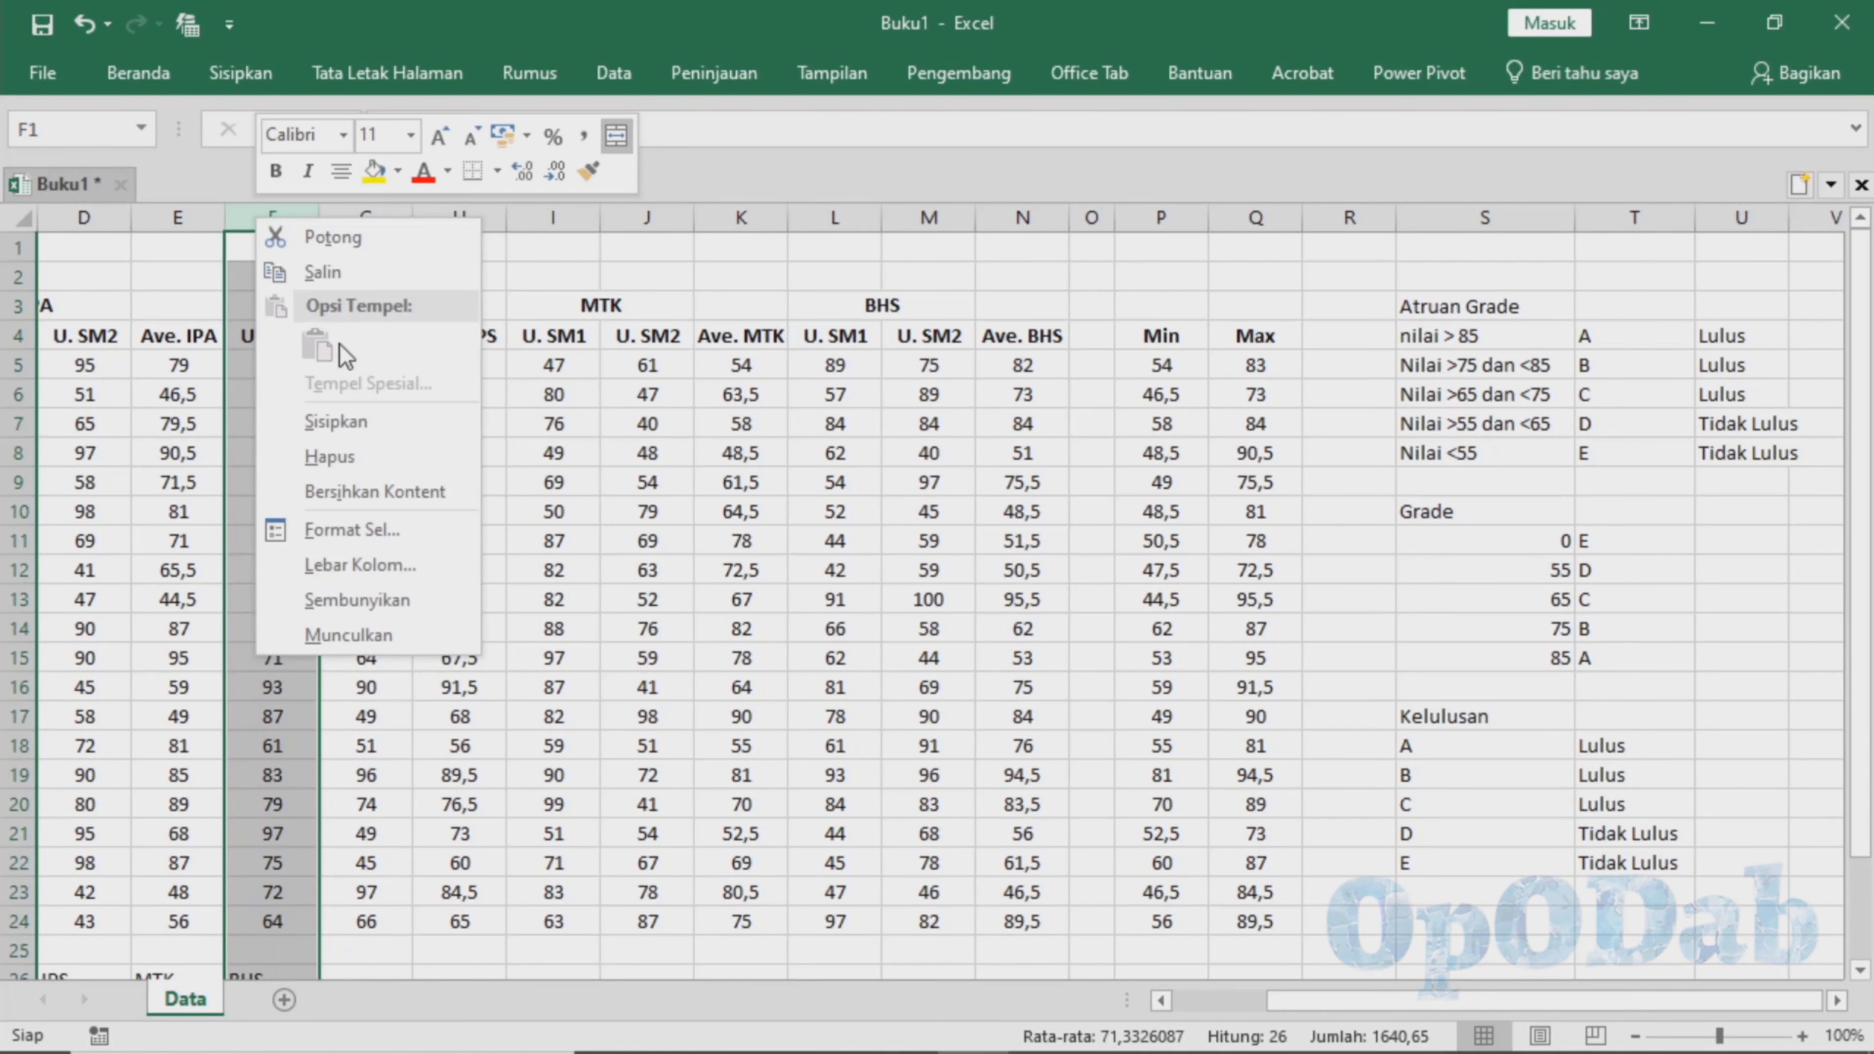
{"action": "left_click", "coordinate": [310, 303]}
{"action": "right_click", "coordinate": [627, 217]}
{"action": "left_click", "coordinate": [686, 303]}
{"action": "right_click", "coordinate": [1022, 217]}
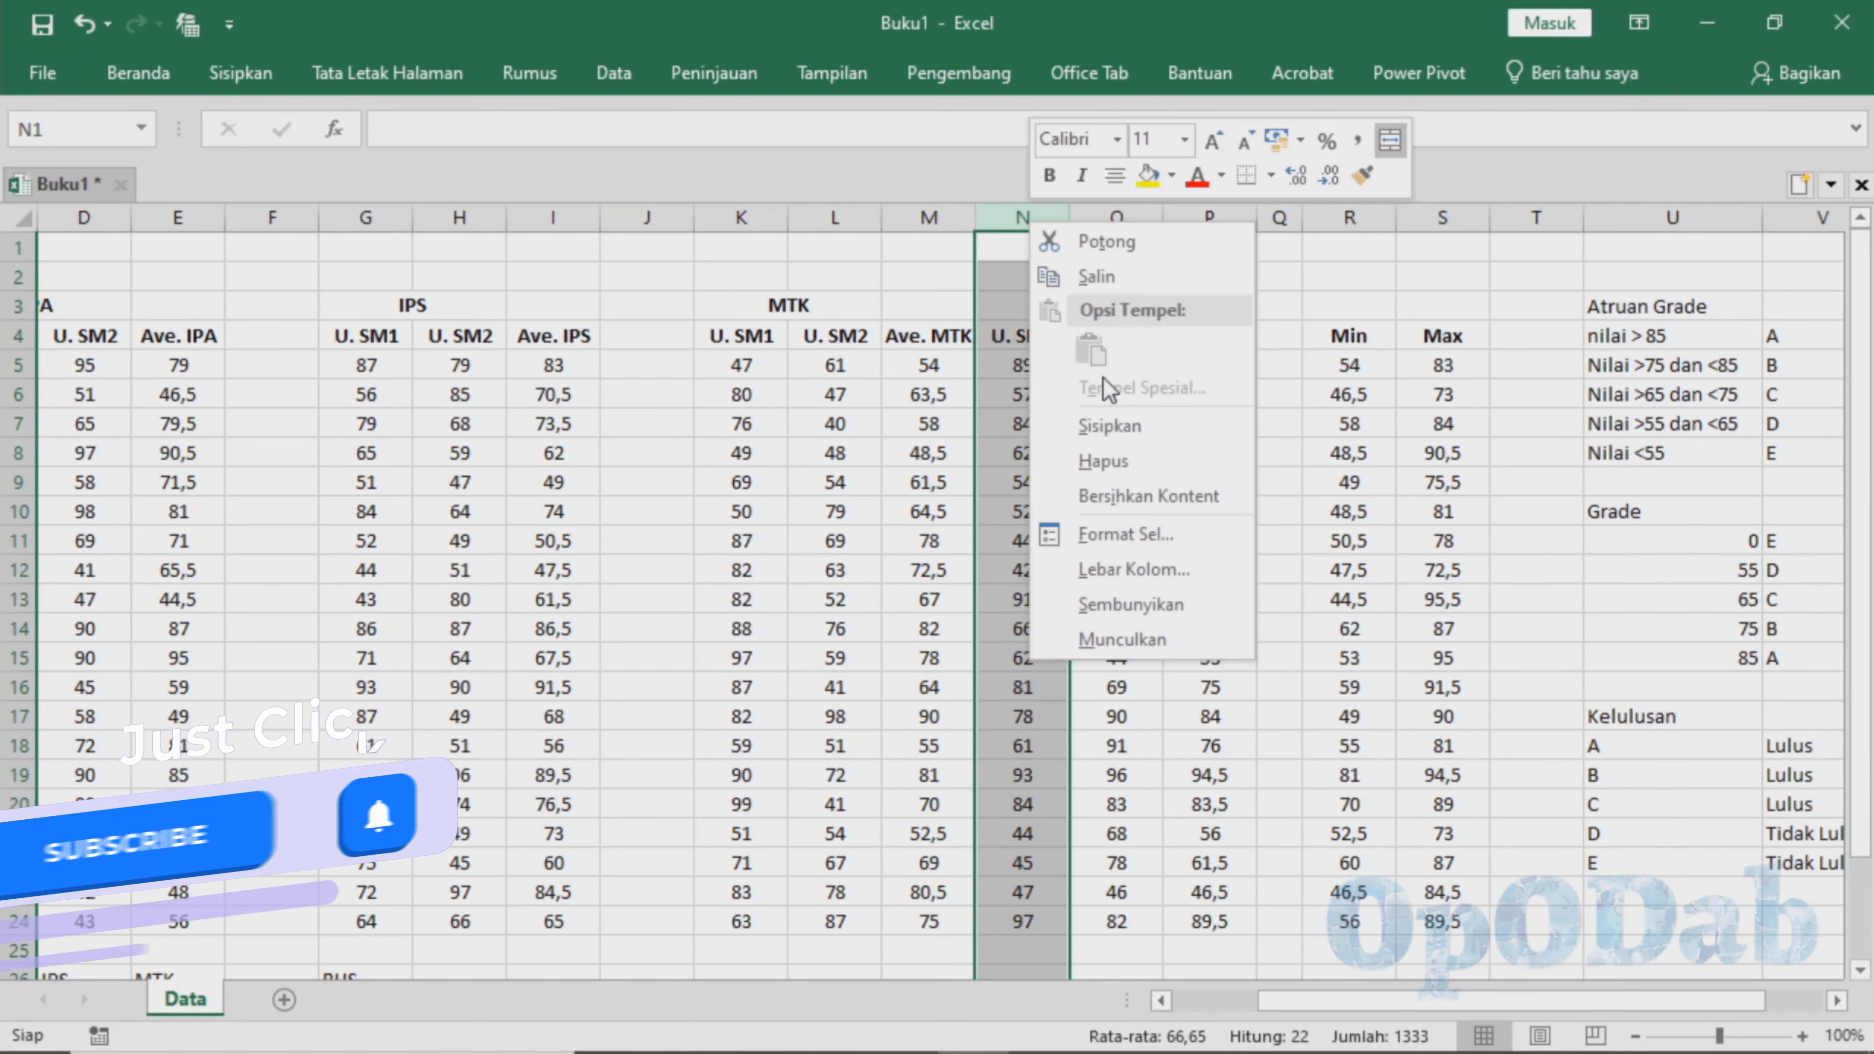
{"action": "left_click", "coordinate": [1108, 431]}
{"action": "right_click", "coordinate": [1386, 217]}
{"action": "left_click", "coordinate": [1473, 431]}
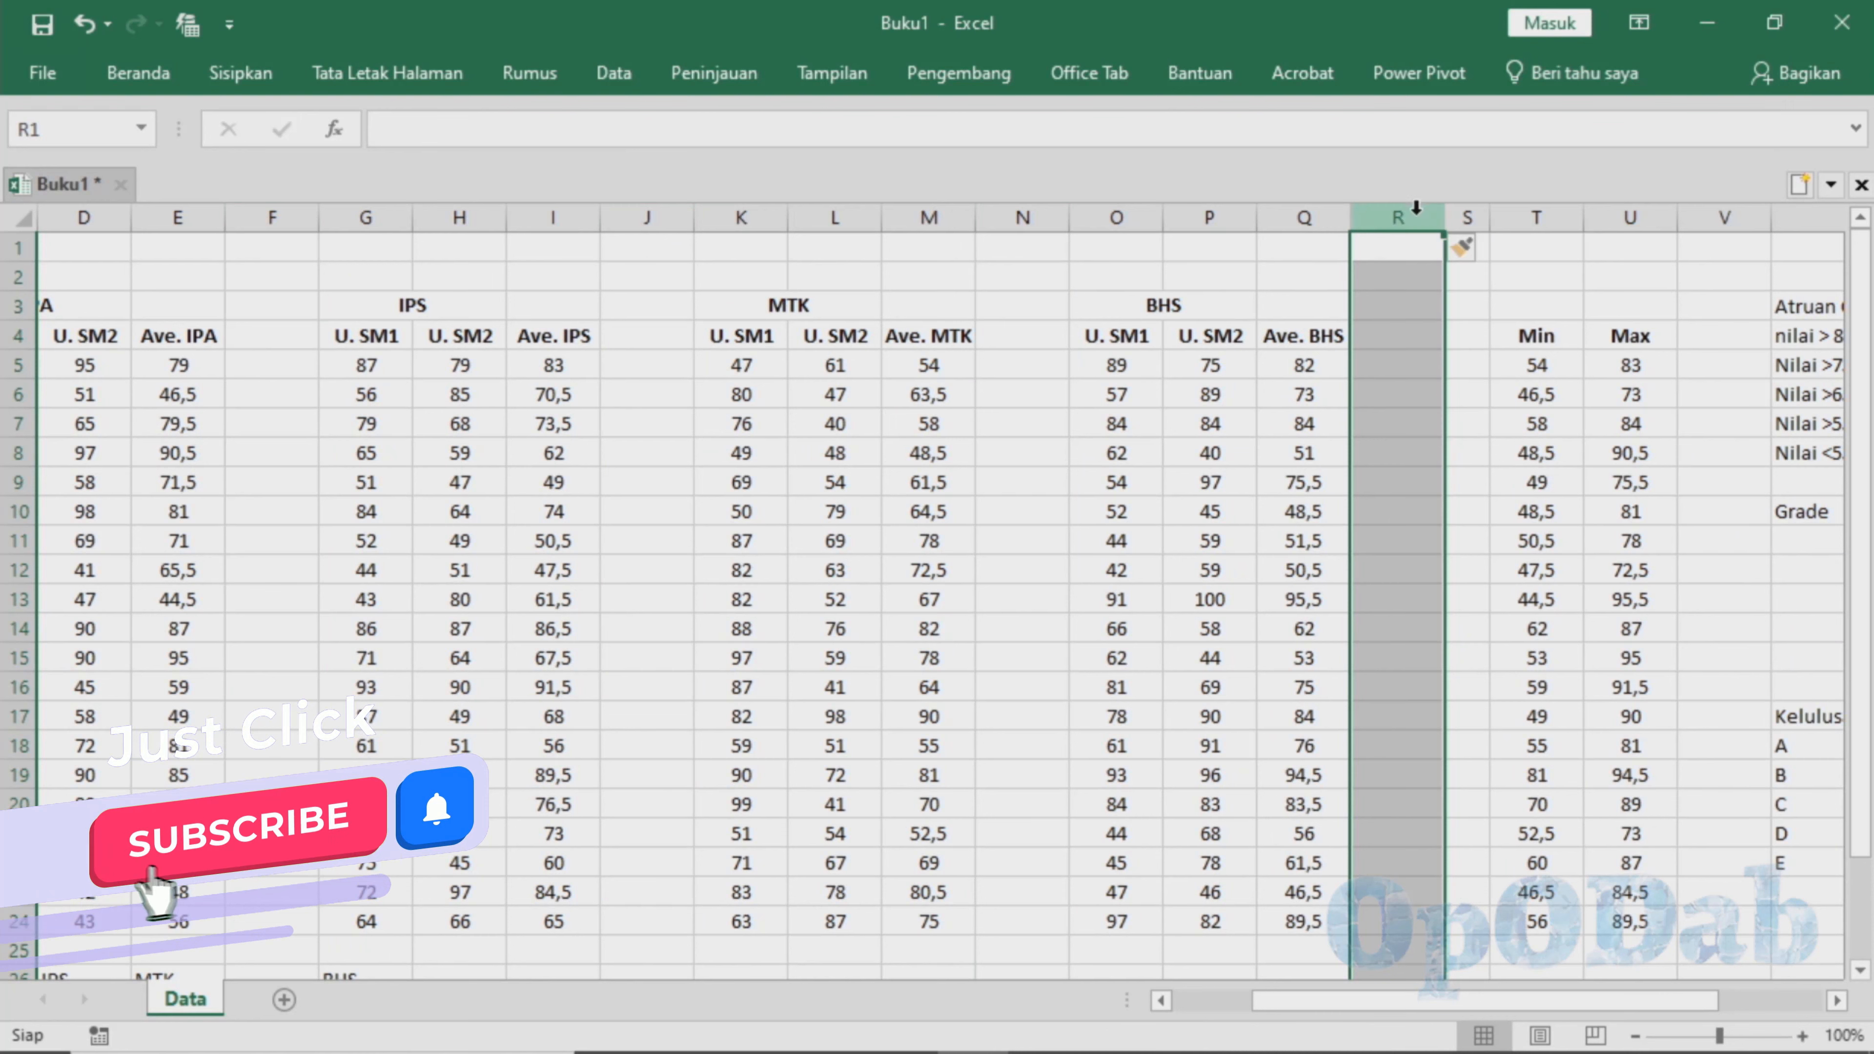
Insert a second blank column beside the blank one after each subject's average column.
{"action": "right_click", "coordinate": [1397, 217]}
{"action": "left_click", "coordinate": [1476, 427]}
{"action": "right_click", "coordinate": [1023, 218]}
{"action": "left_click", "coordinate": [1107, 427]}
{"action": "right_click", "coordinate": [272, 217]}
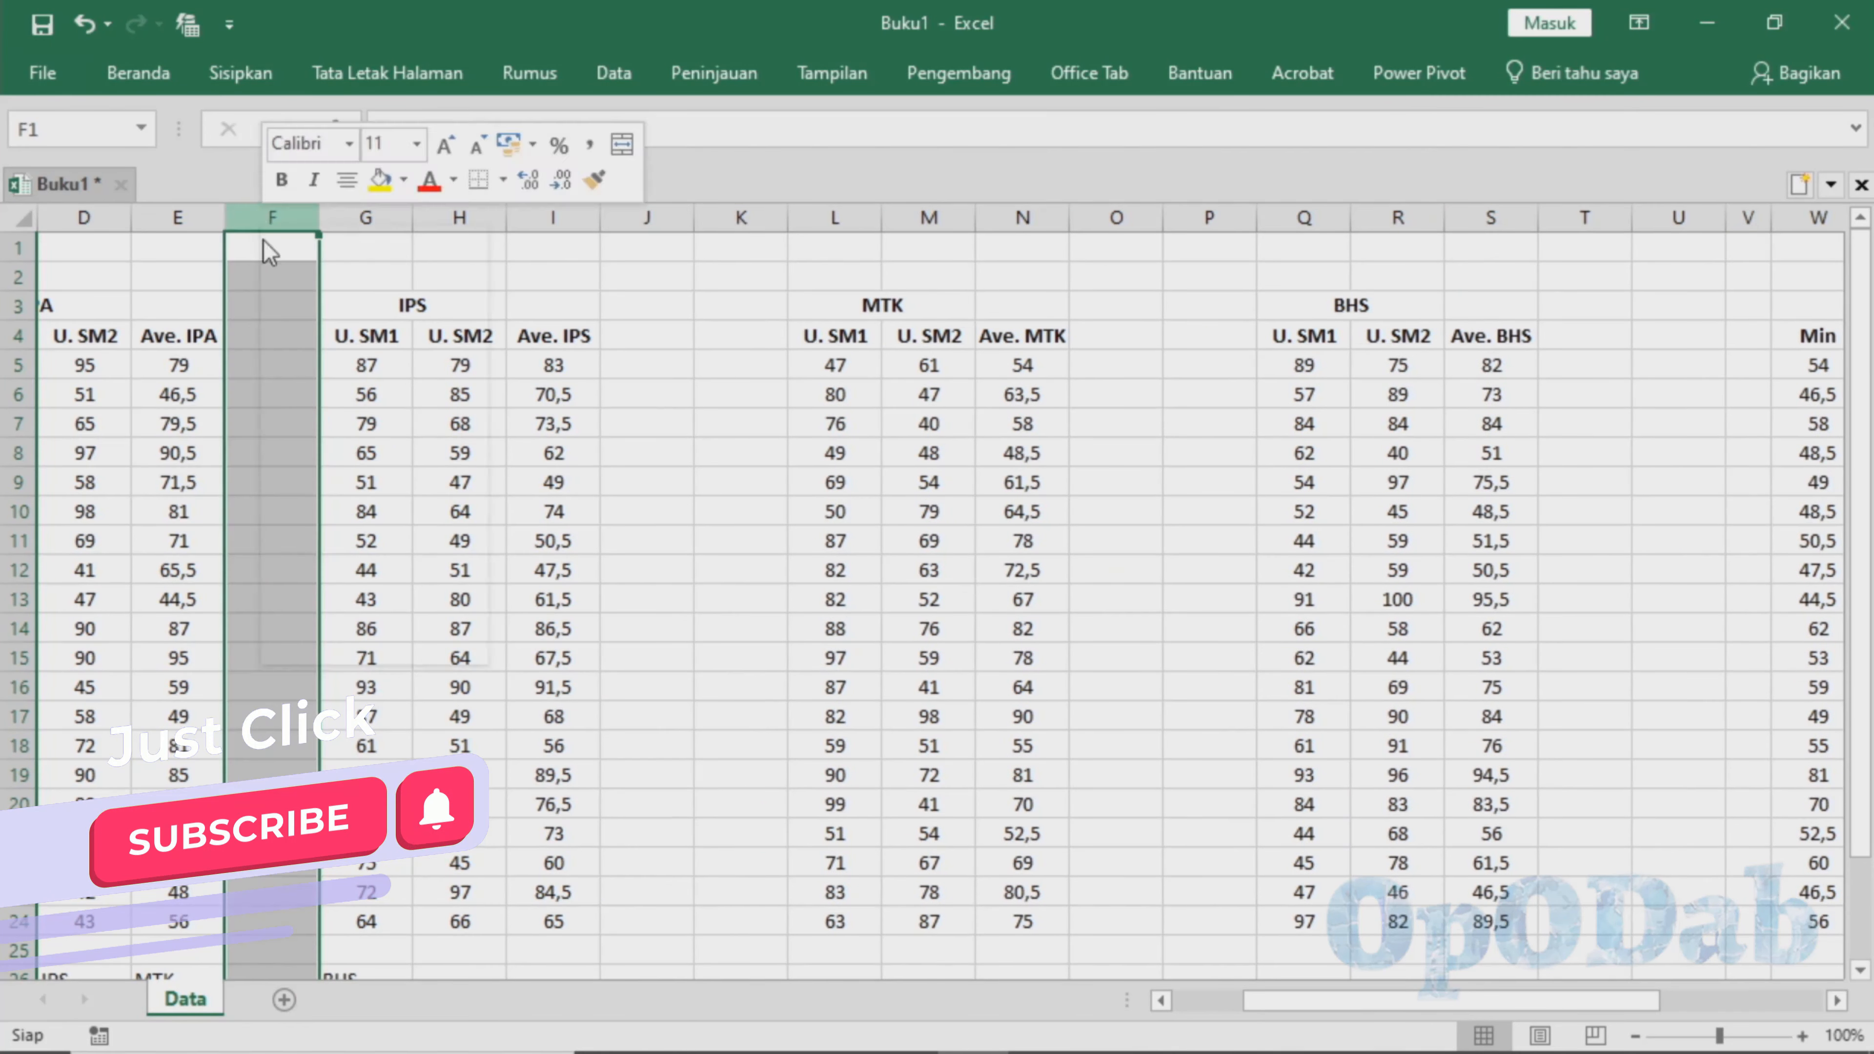
{"action": "left_click", "coordinate": [326, 431]}
Enter the headings Grade in F4 and Kelulusan in G4 for the two new IPA columns.
{"action": "left_click", "coordinate": [314, 341]}
{"action": "type", "text": "Gr"}
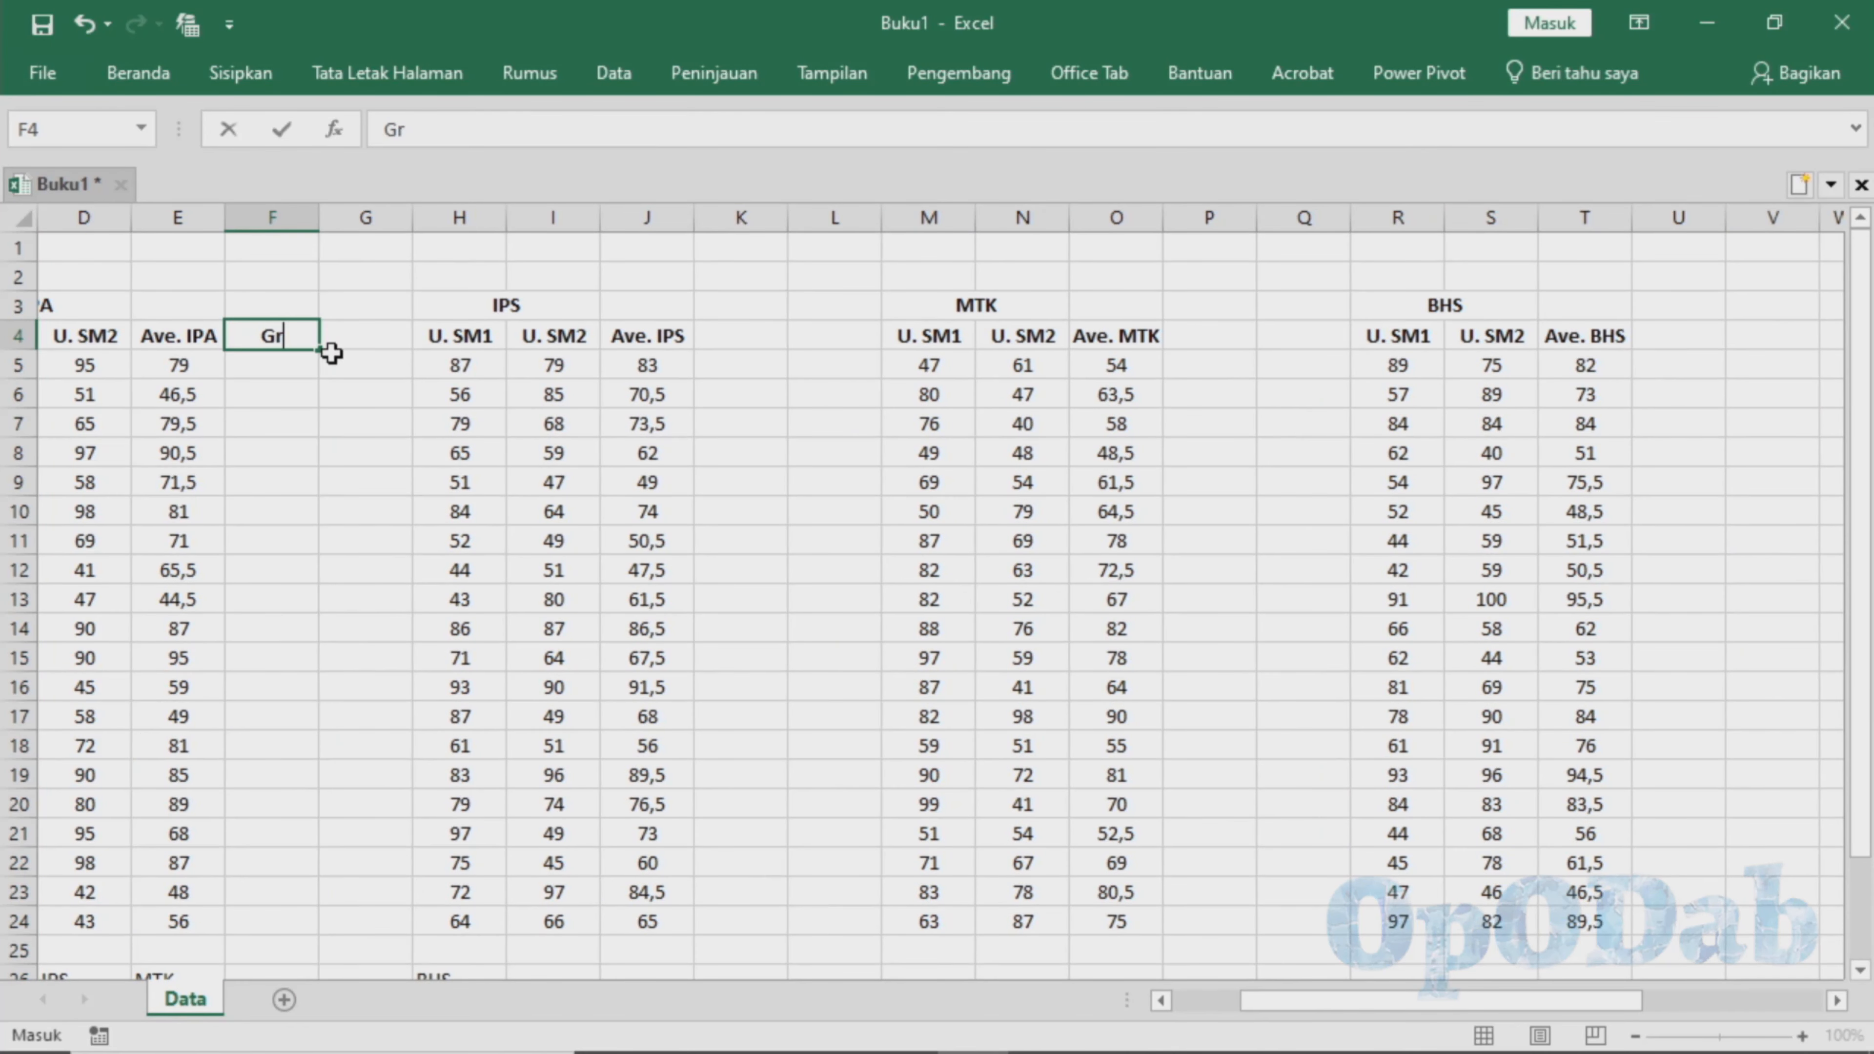
{"action": "type", "text": "ade"}
{"action": "key", "text": "Tab"}
{"action": "type", "text": "Kelulusa"}
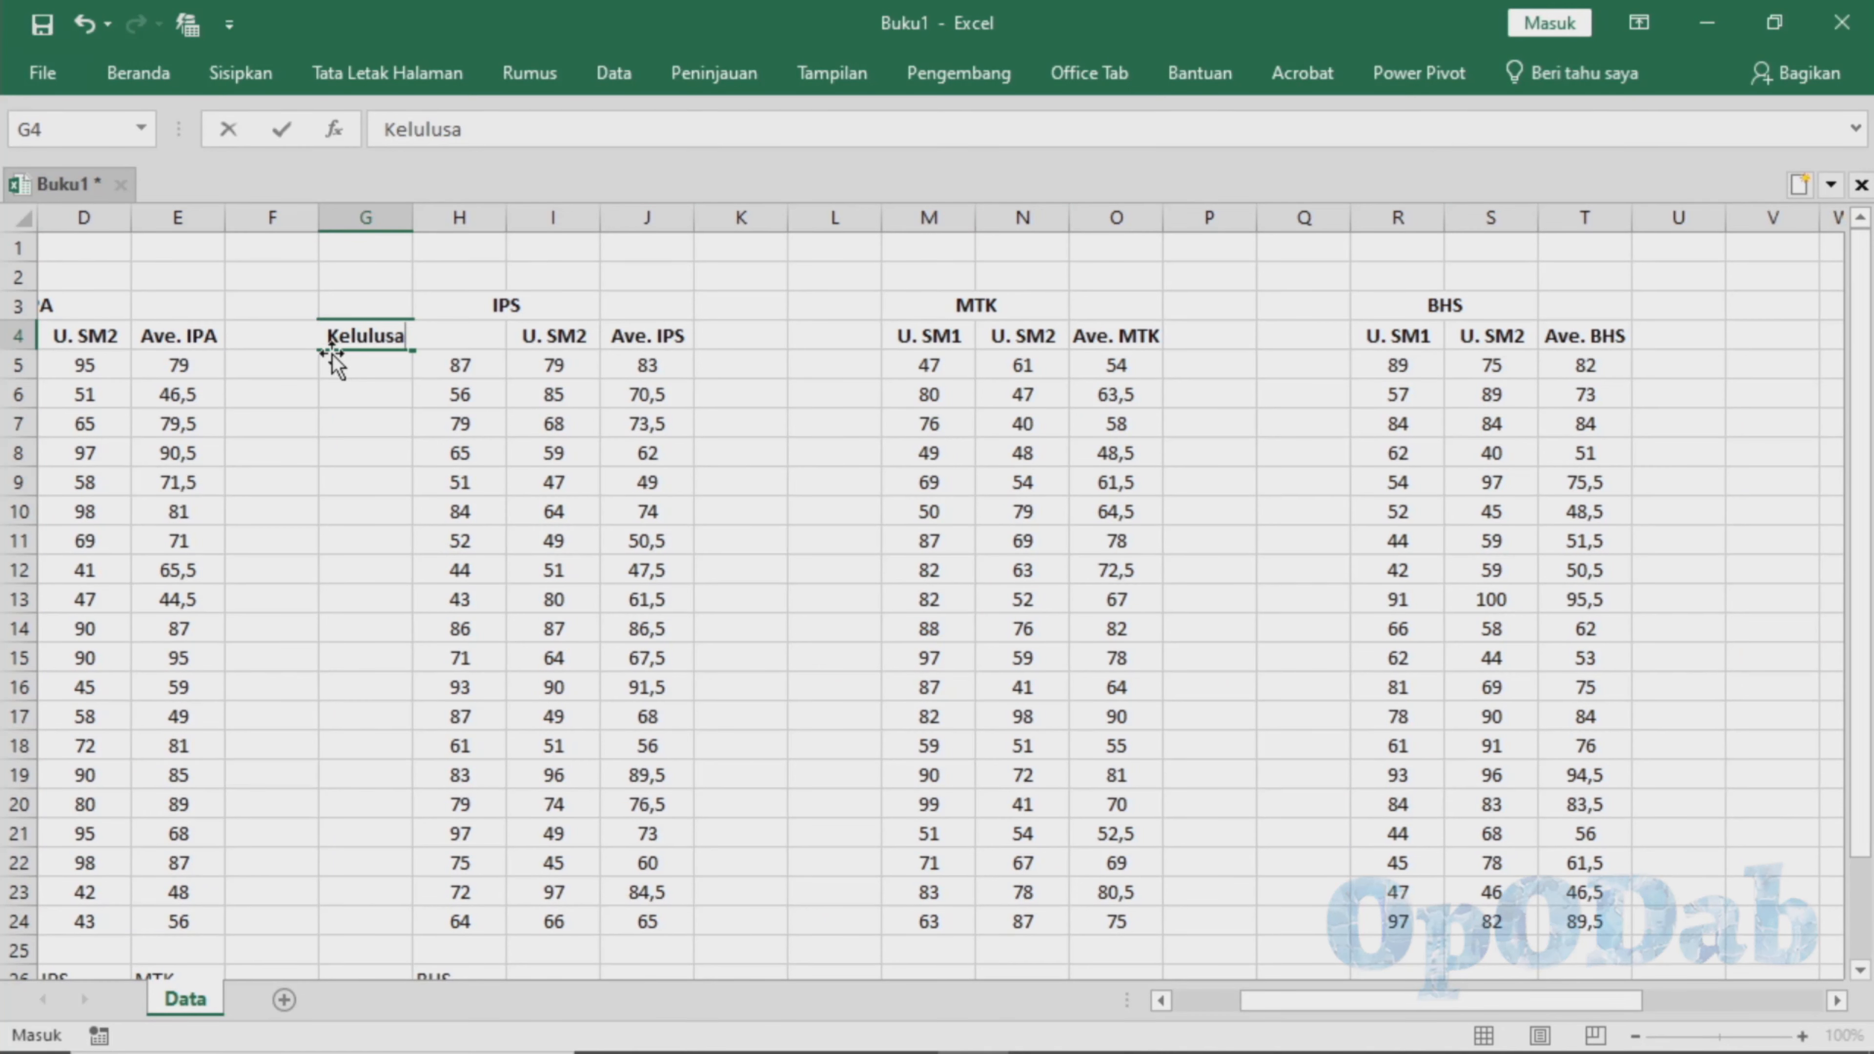
{"action": "type", "text": "n"}
Copy the Grade and Kelulusan headings to the blank IPS, MTK and BHS columns at K4:L4, P4:Q4 and U4:V4.
{"action": "left_click_drag", "start_coordinate": [284, 338], "coordinate": [336, 341]}
{"action": "key", "text": "ctrl+c"}
{"action": "left_click", "coordinate": [745, 338]}
{"action": "key", "text": "ctrl+v"}
{"action": "left_click", "coordinate": [1210, 338]}
{"action": "key", "text": "ctrl+v"}
{"action": "left_click", "coordinate": [1671, 338]}
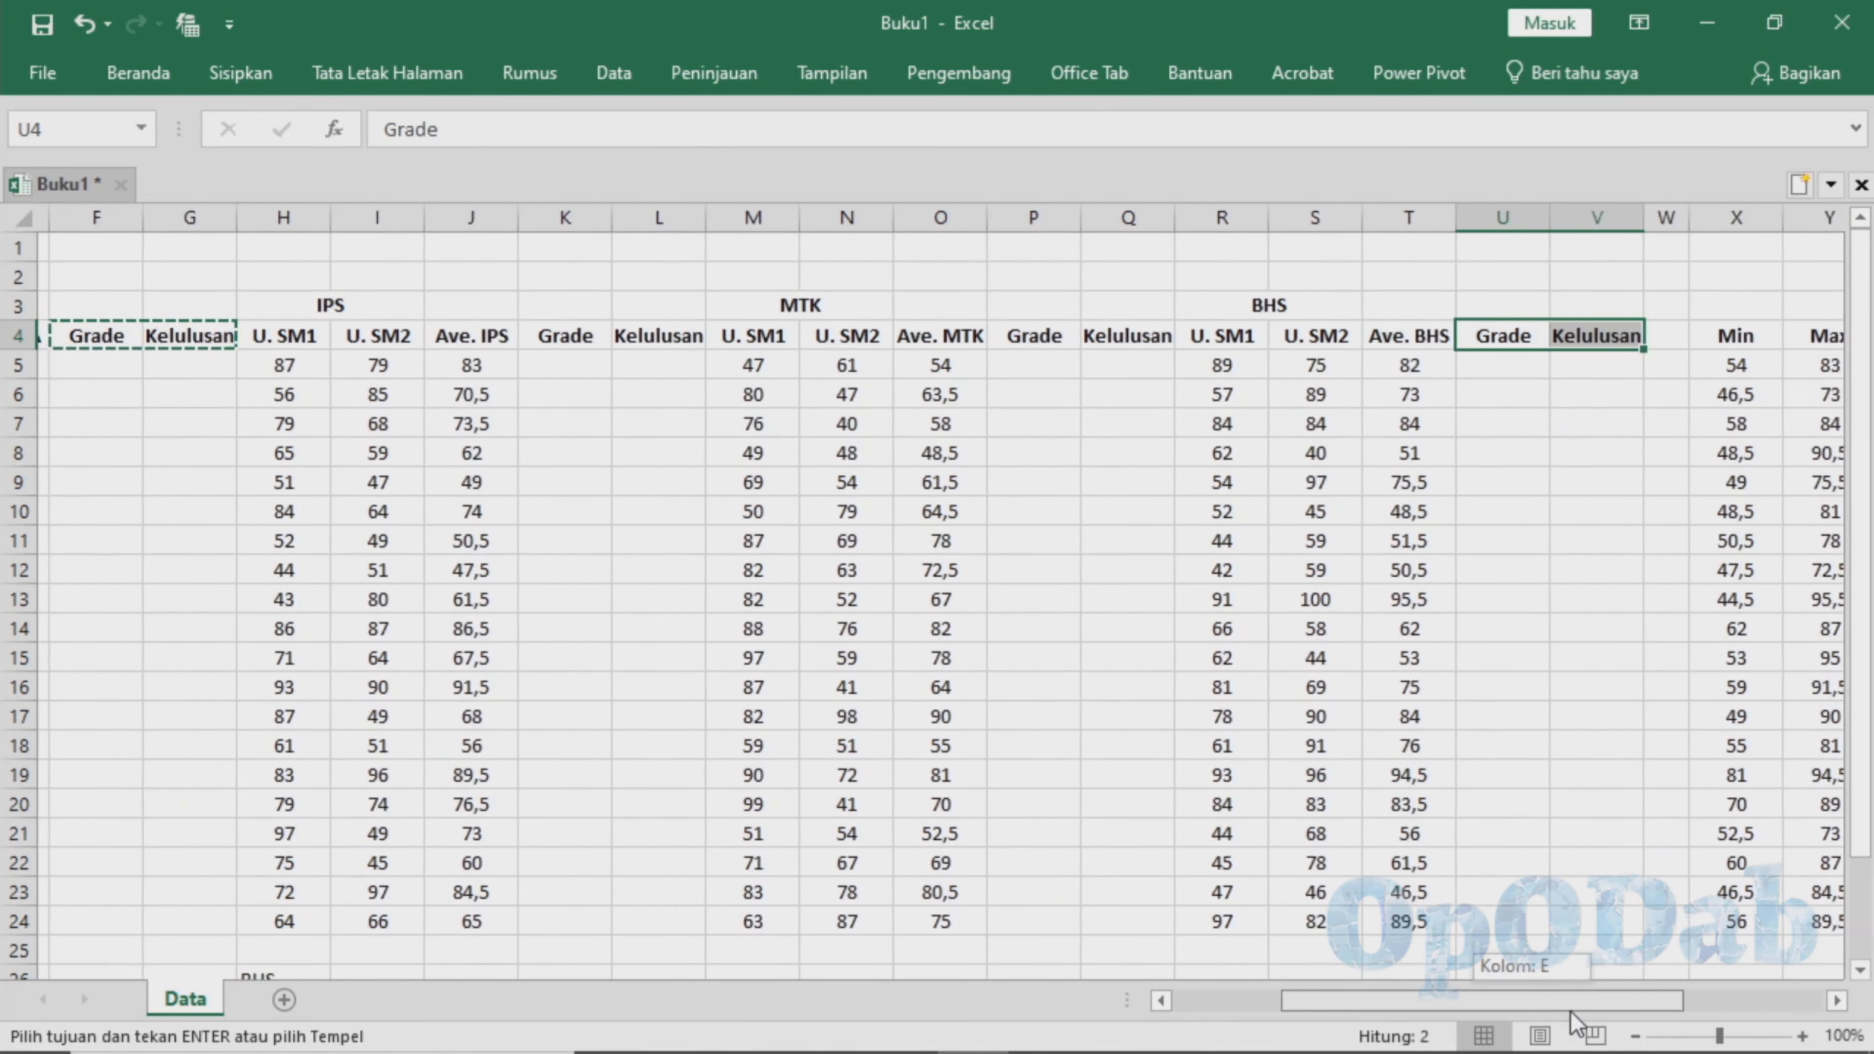
{"action": "left_click", "coordinate": [1112, 715]}
{"action": "left_click_drag", "start_coordinate": [1572, 1012], "coordinate": [1692, 968]}
{"action": "key", "text": "Escape"}
Centre the Grade lookup table in AA11:AB15 both vertically and horizontally.
{"action": "left_click", "coordinate": [266, 366]}
{"action": "left_click", "coordinate": [177, 365]}
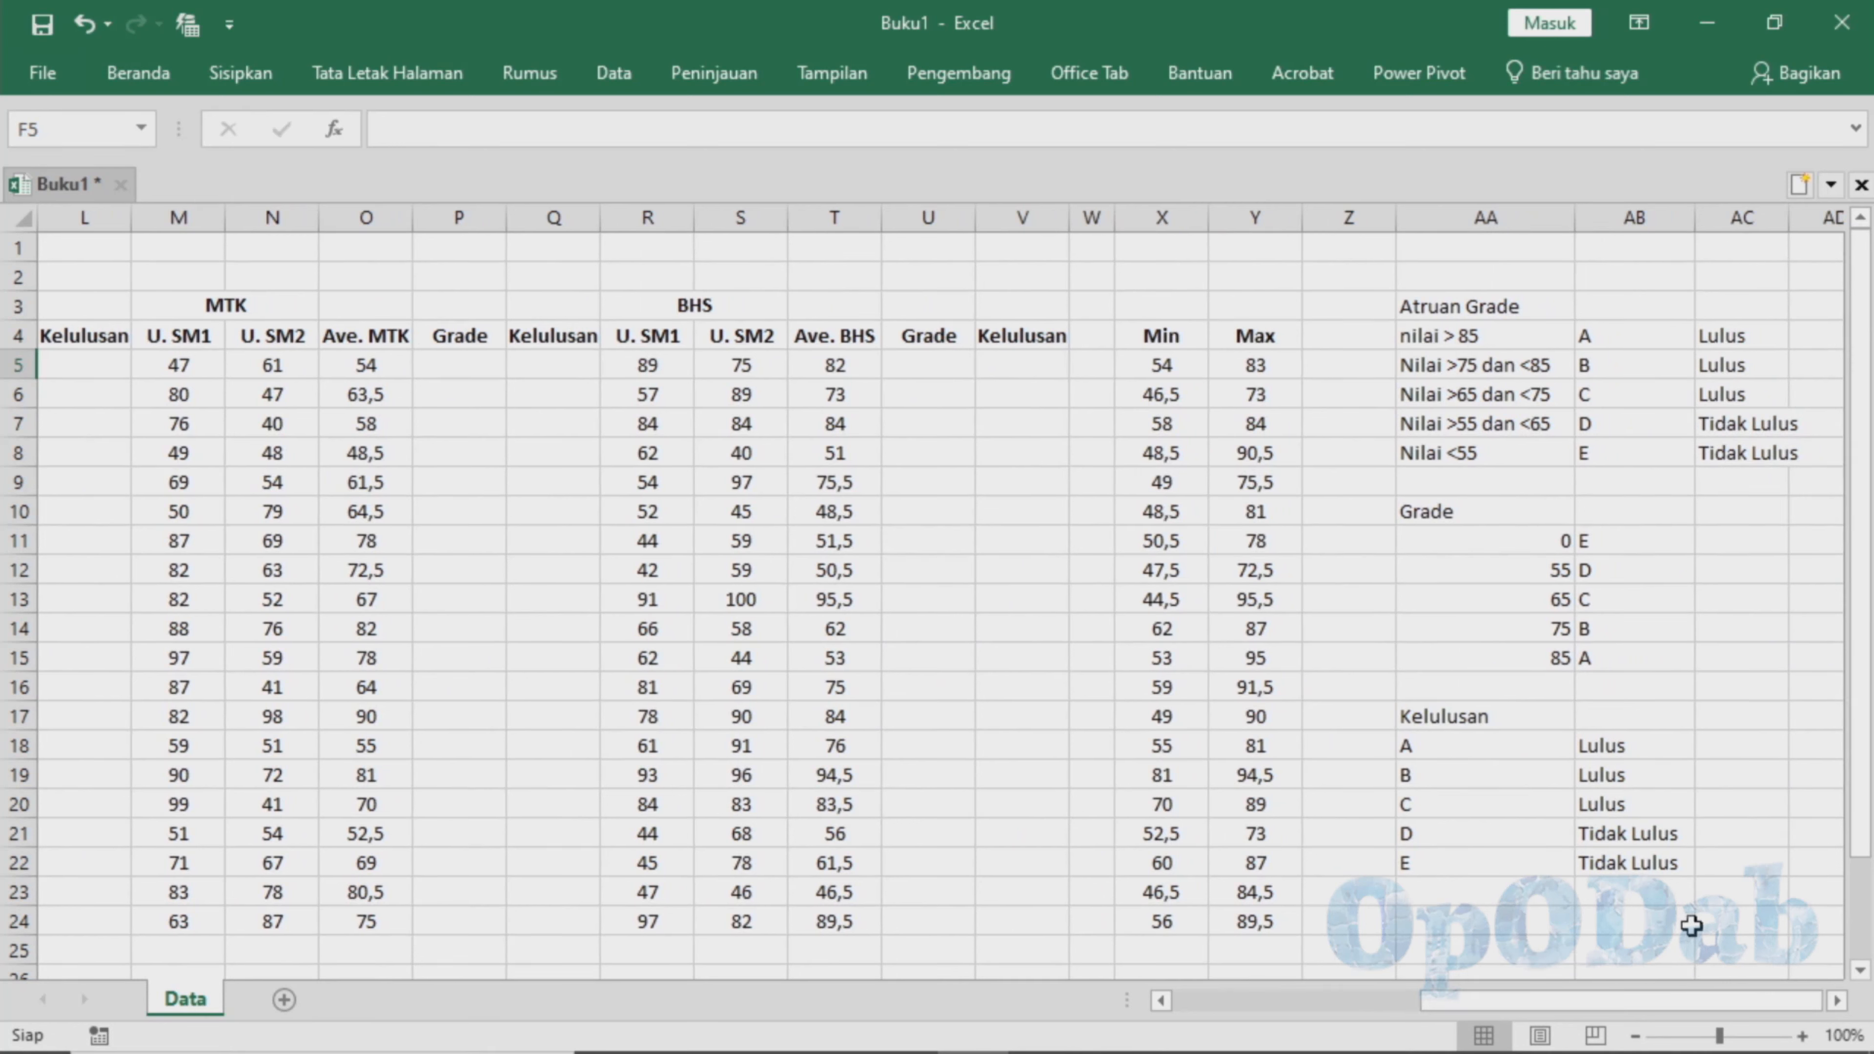
{"action": "left_click", "coordinate": [1519, 536]}
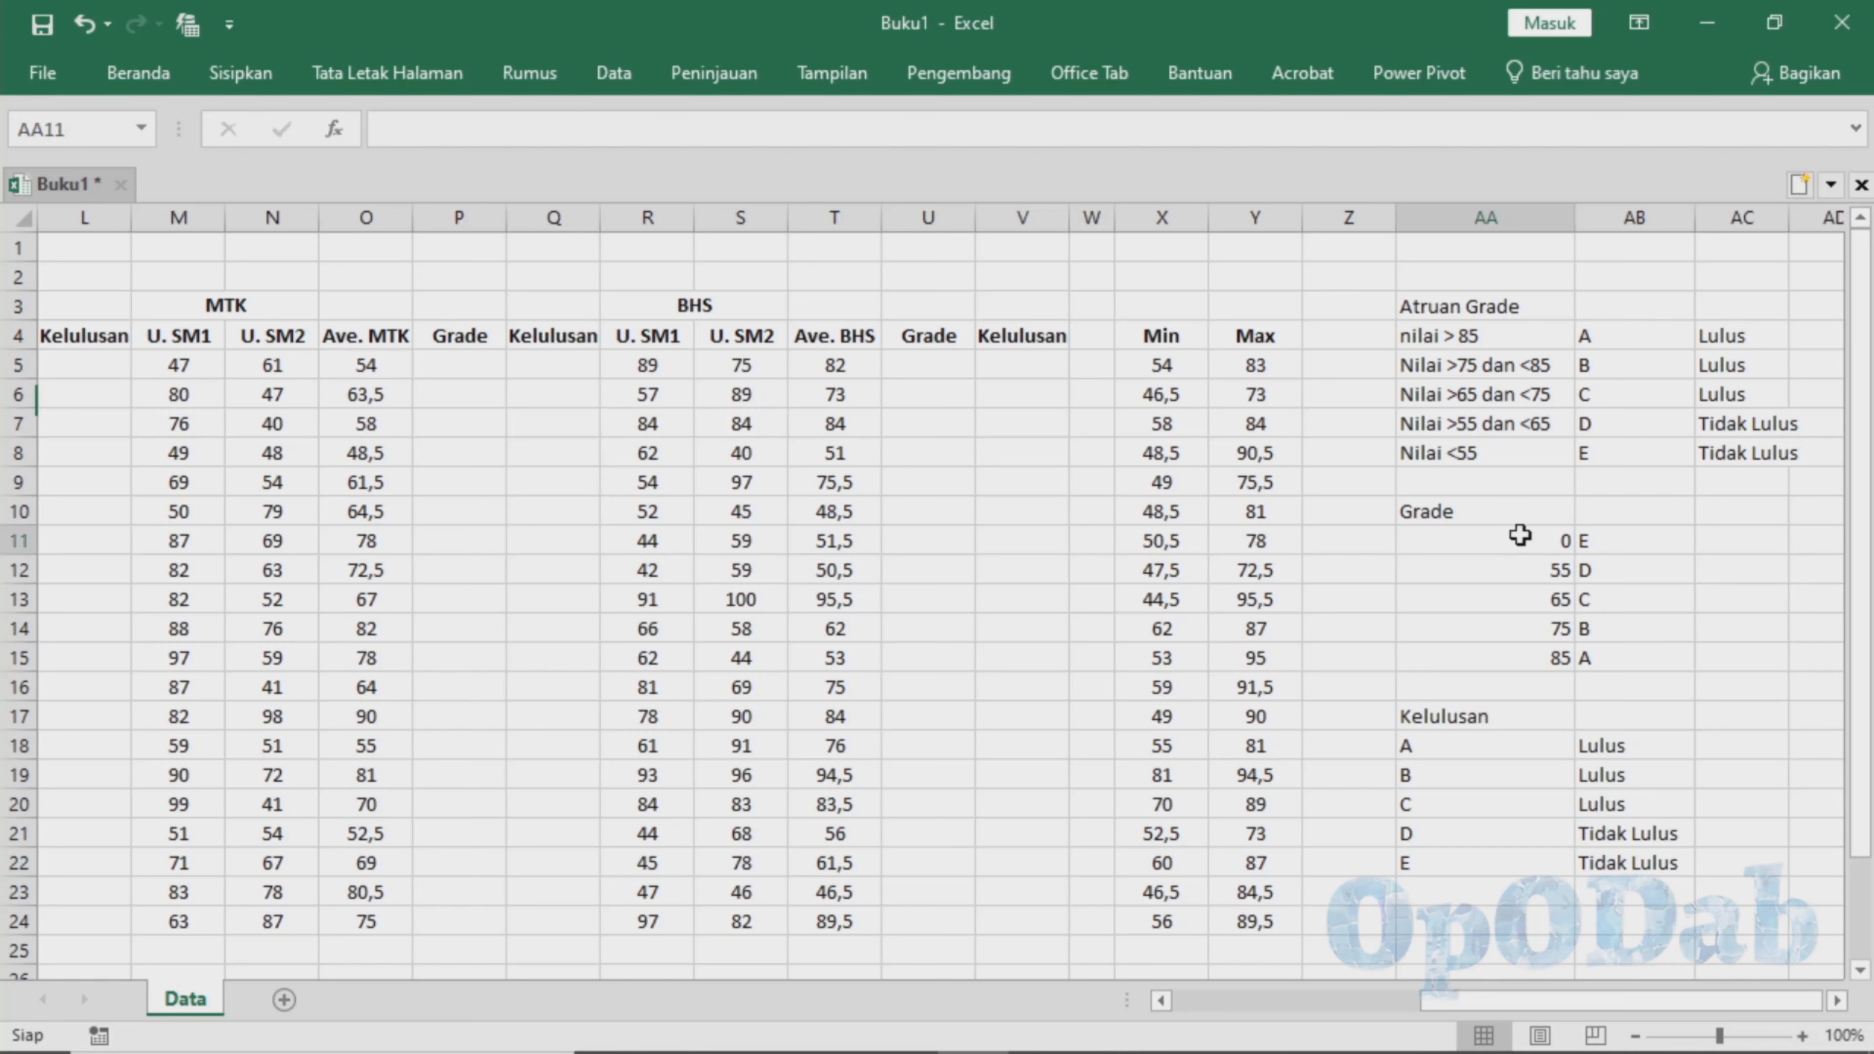
{"action": "left_click_drag", "start_coordinate": [1519, 535], "coordinate": [1615, 661]}
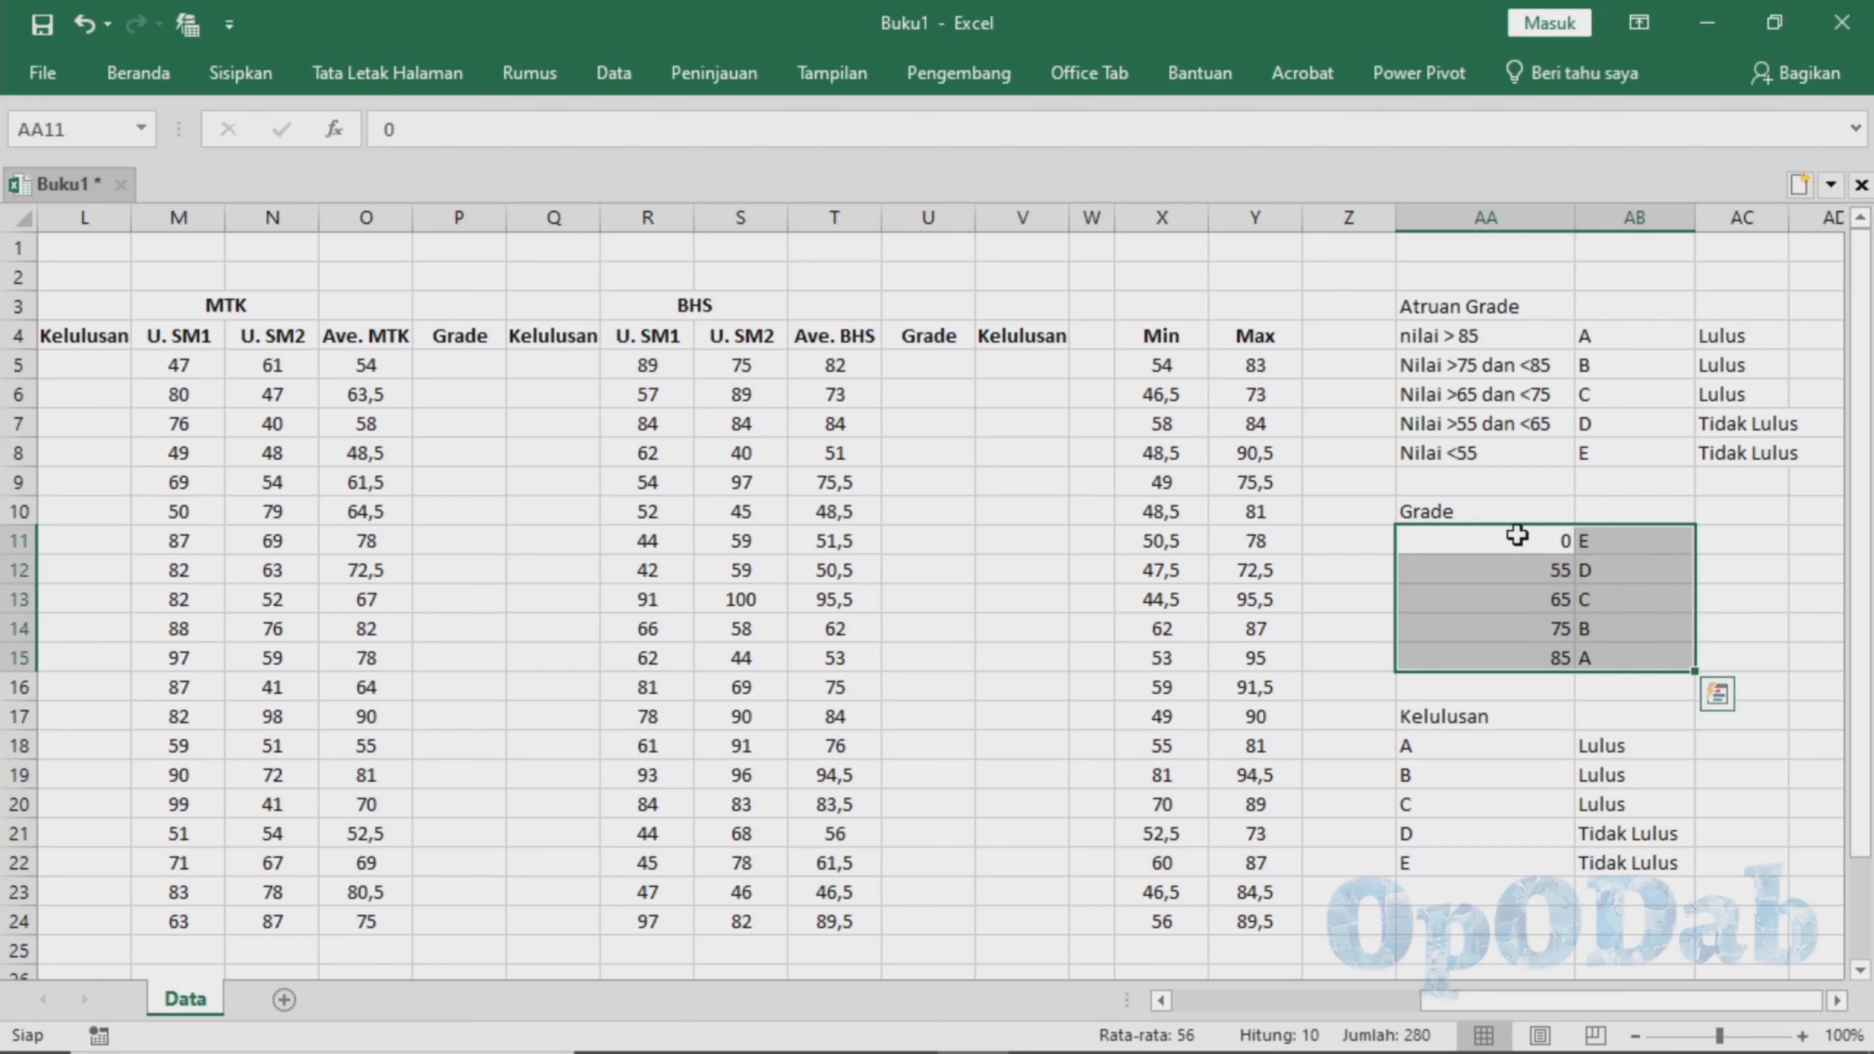
{"action": "left_click", "coordinate": [138, 72]}
{"action": "left_click", "coordinate": [481, 133]}
{"action": "left_click", "coordinate": [484, 172]}
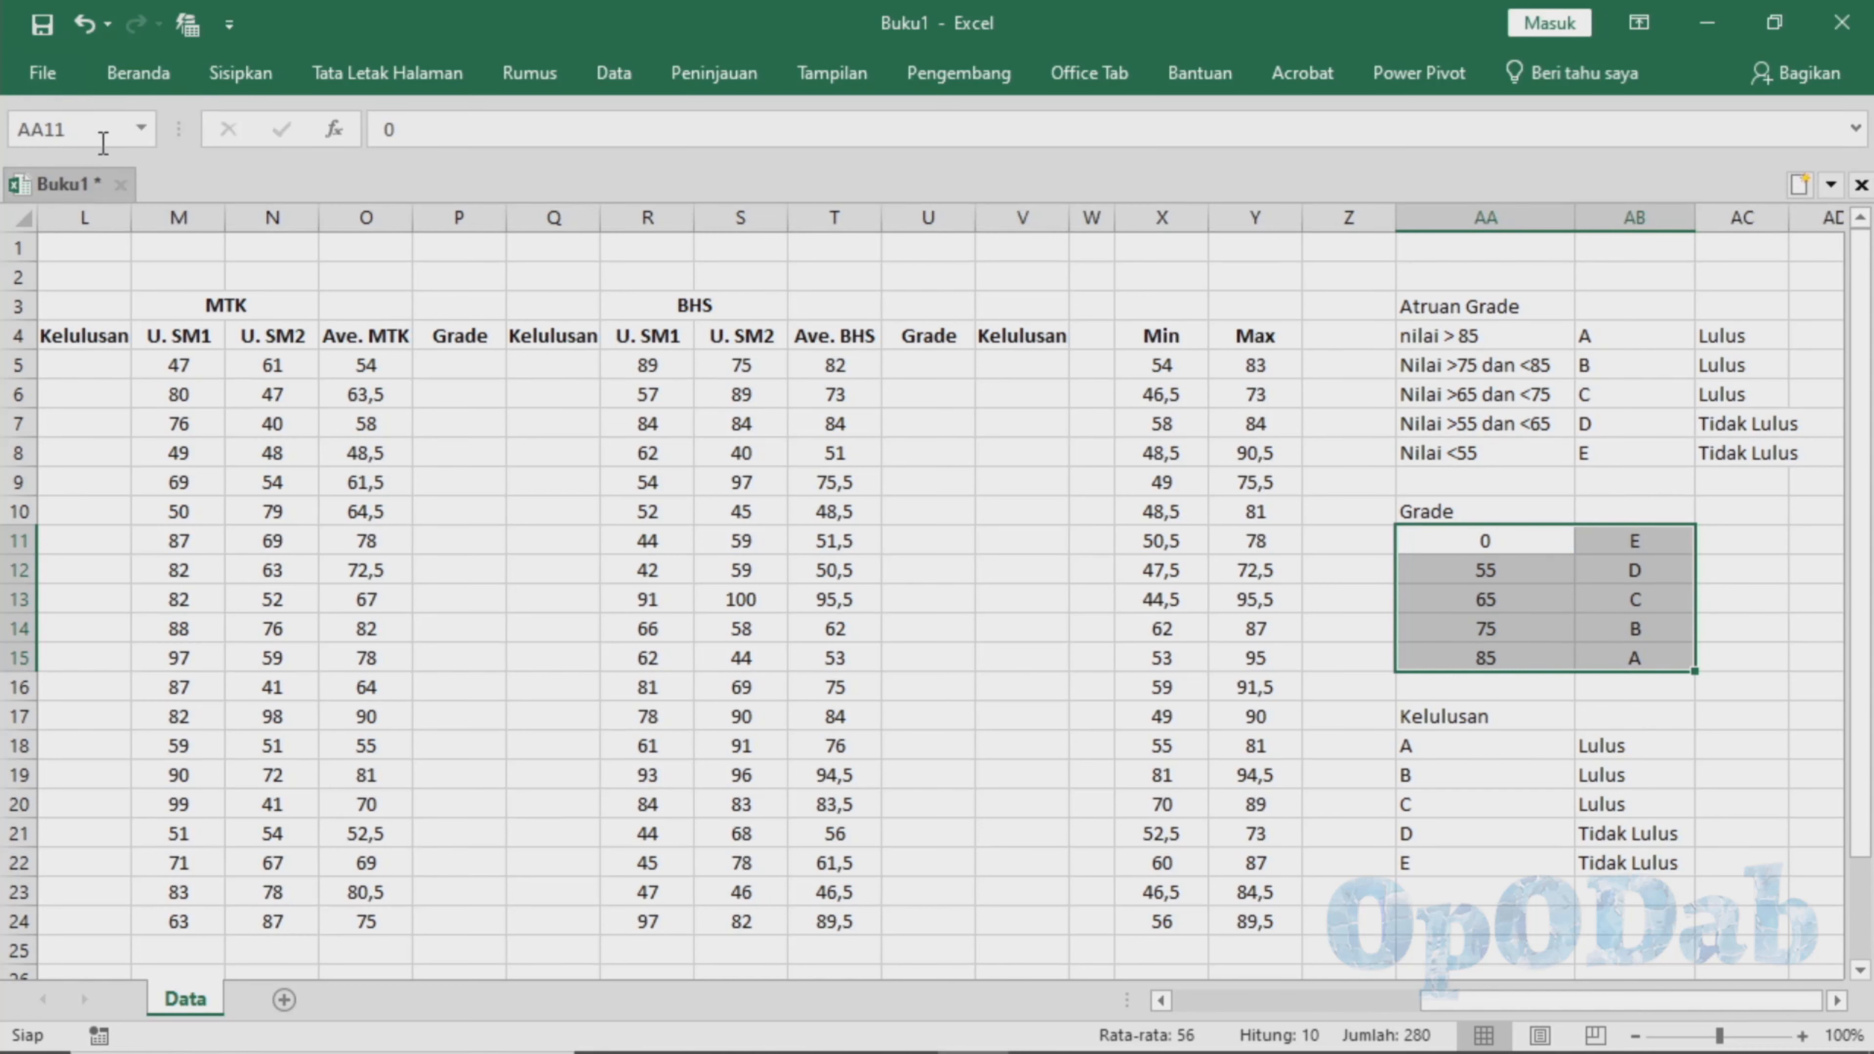
Name the Grade lookup range AA11:AB15 Grade_Table.
{"action": "left_click", "coordinate": [101, 141]}
{"action": "type", "text": "Grade_Ta..."}
{"action": "key", "text": "Return"}
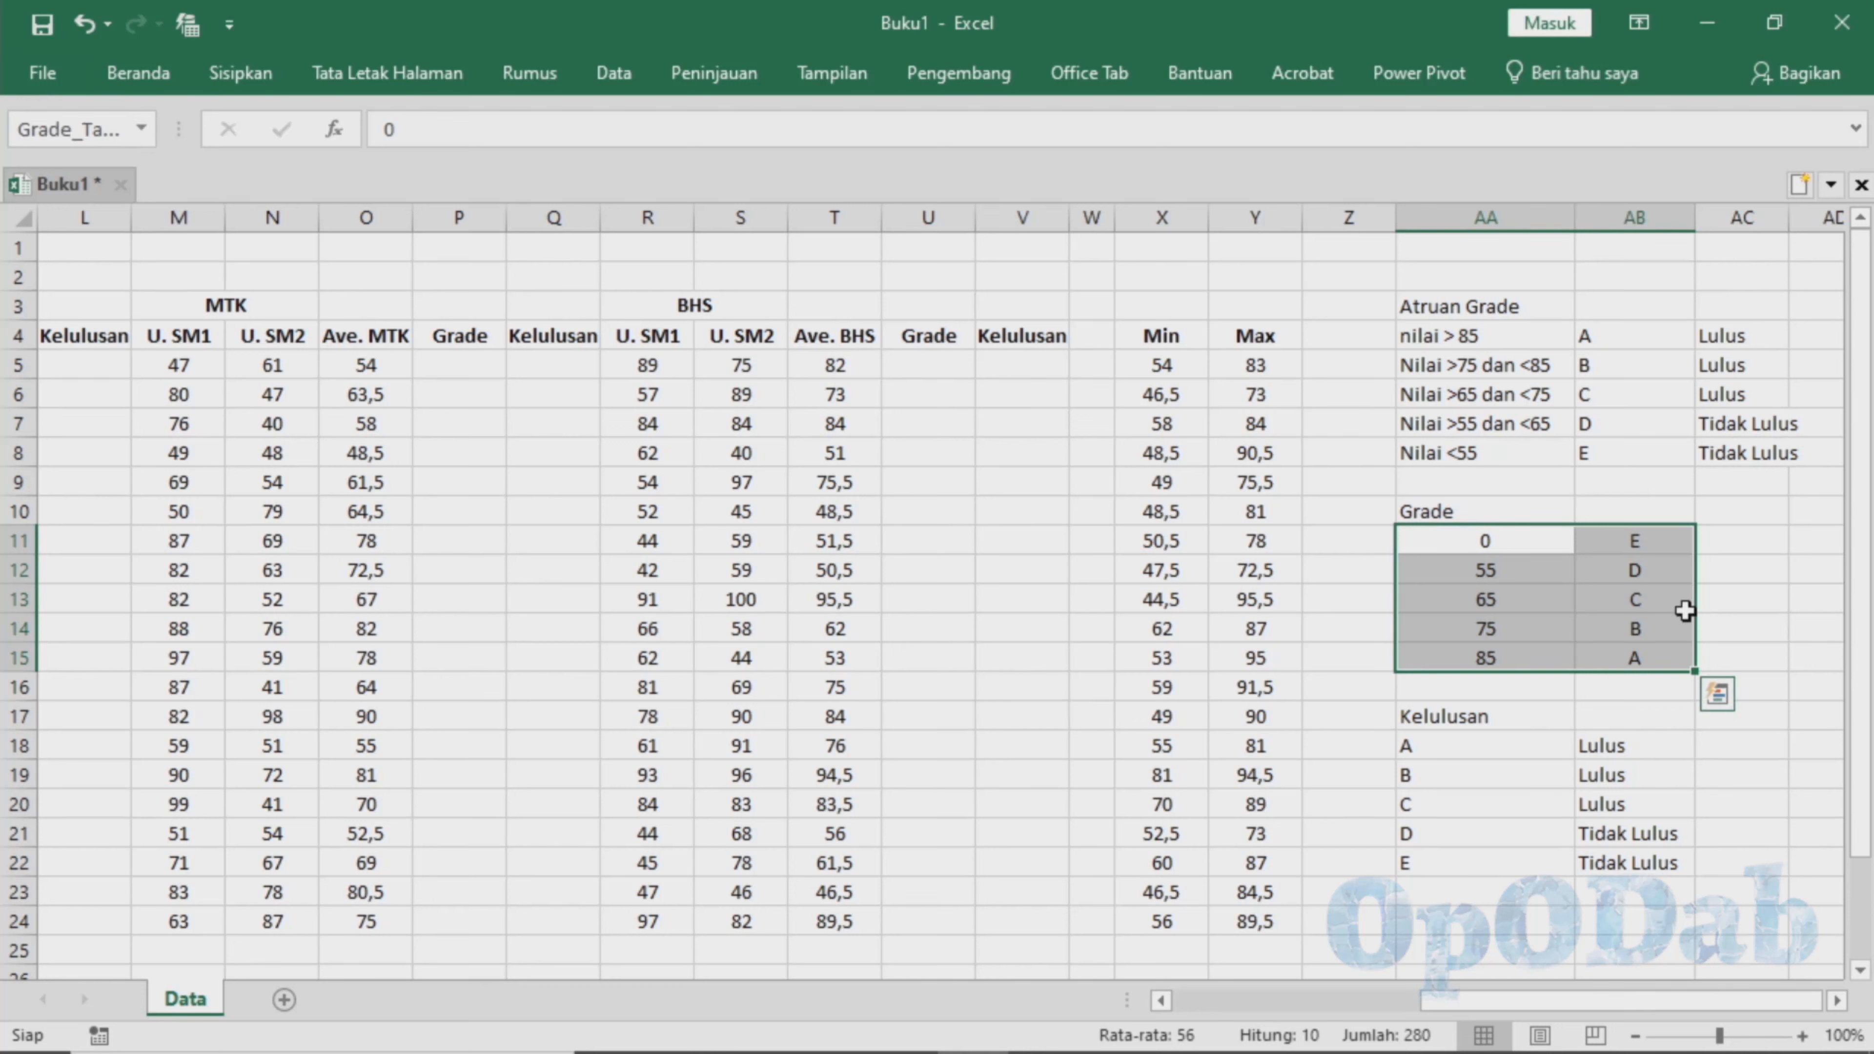
Start a VLOOKUP formula in F5 with Murid 1's IPA average in E5 as the lookup value.
{"action": "left_click_drag", "start_coordinate": [1491, 1005], "coordinate": [1243, 1005]}
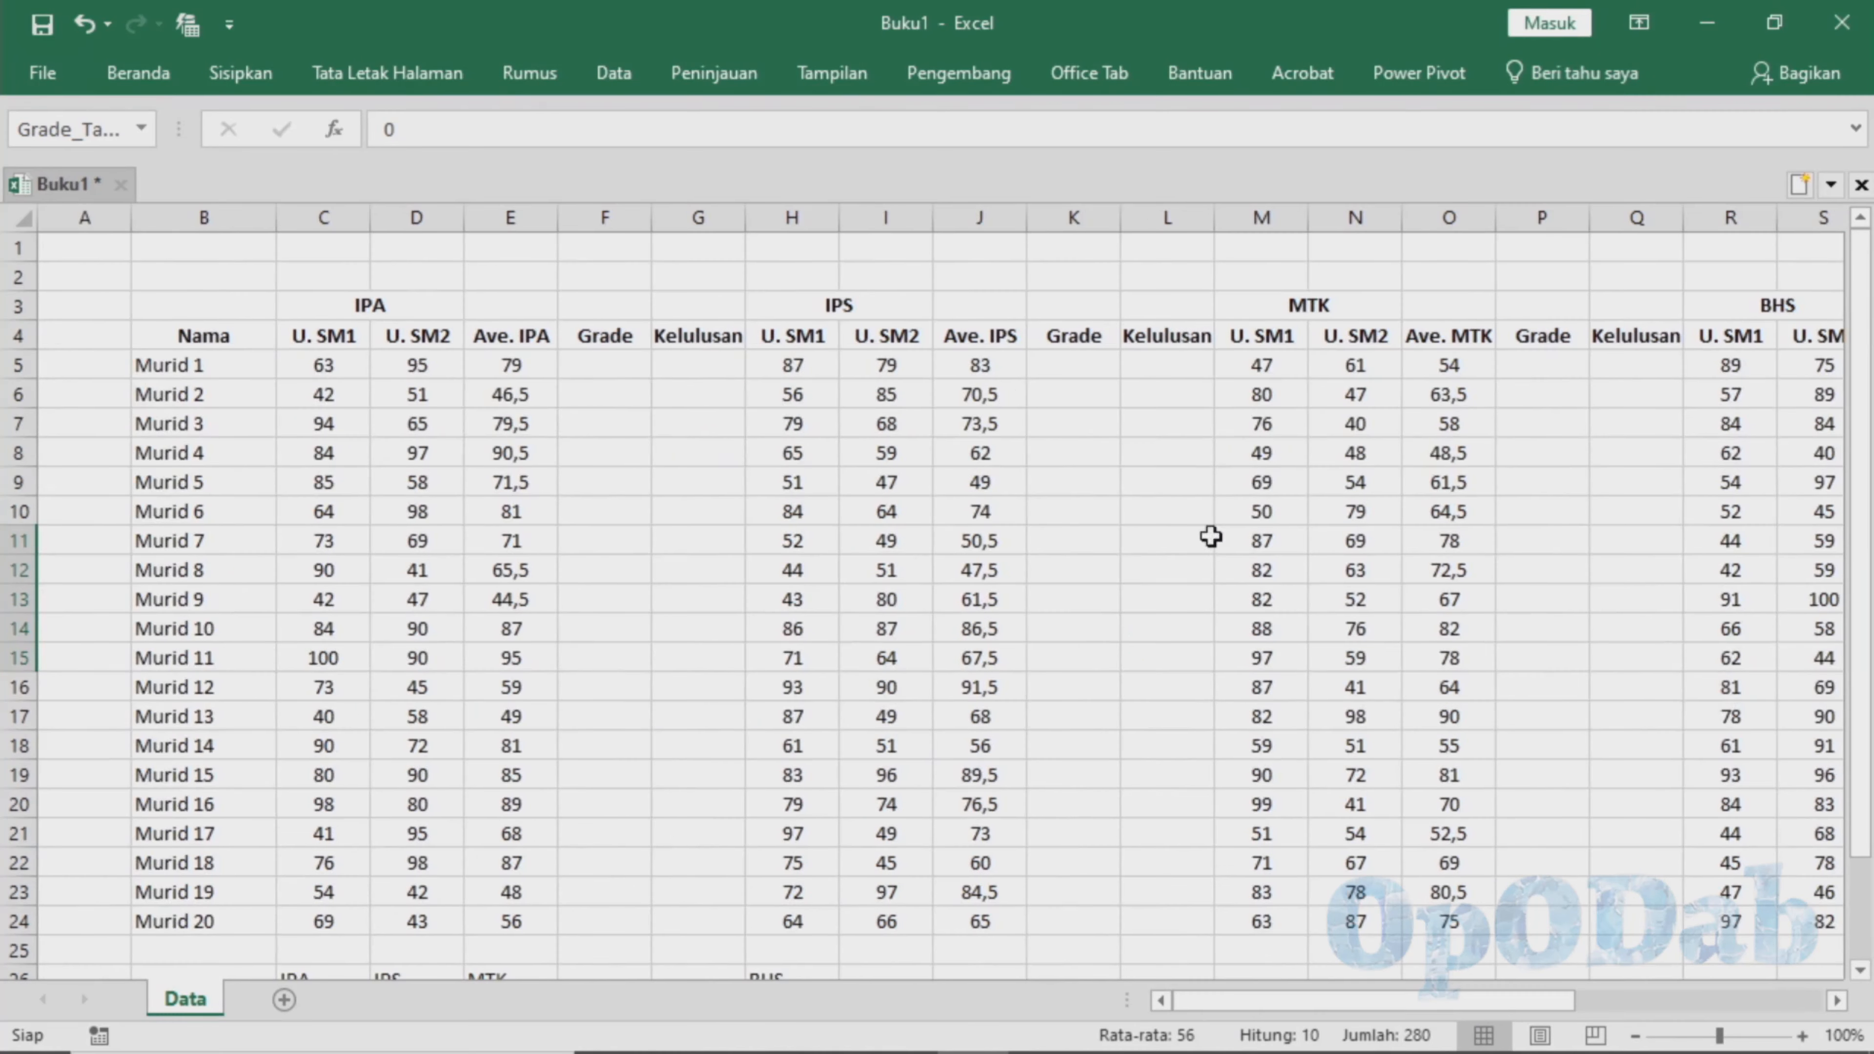
{"action": "left_click", "coordinate": [598, 369]}
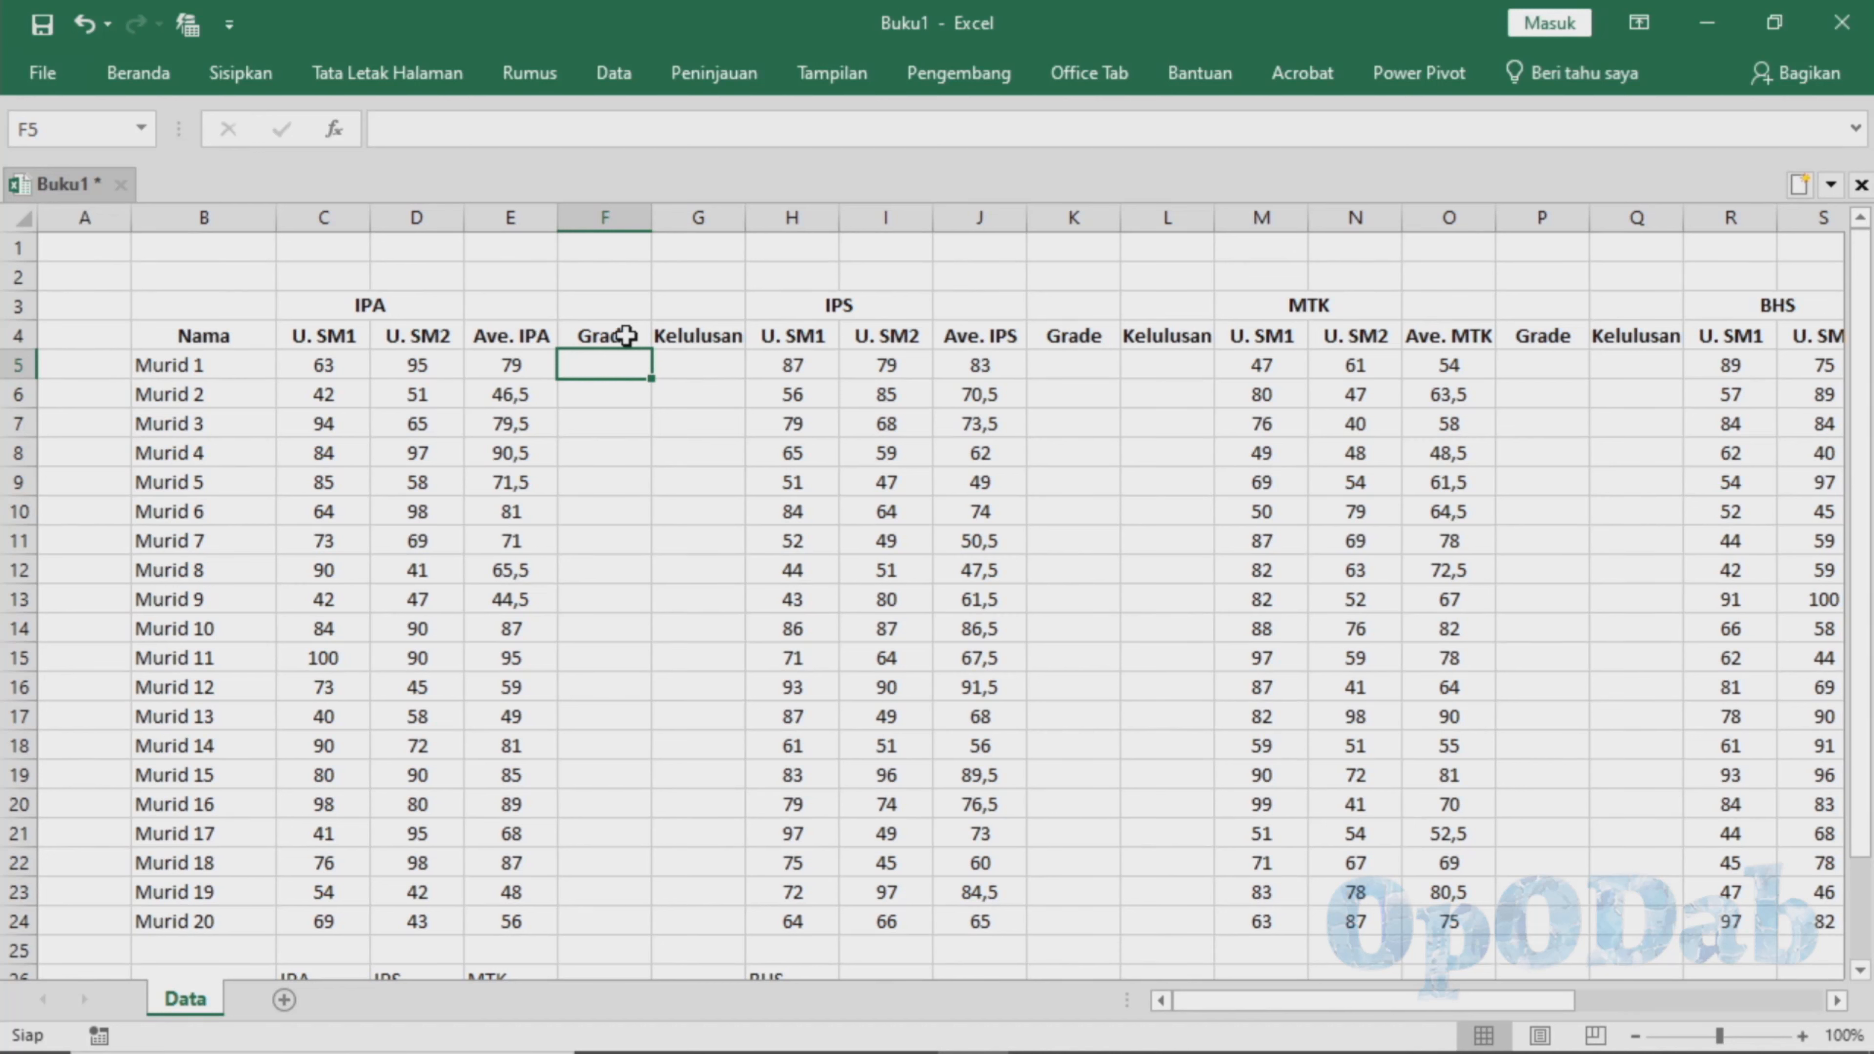
{"action": "type", "text": "="}
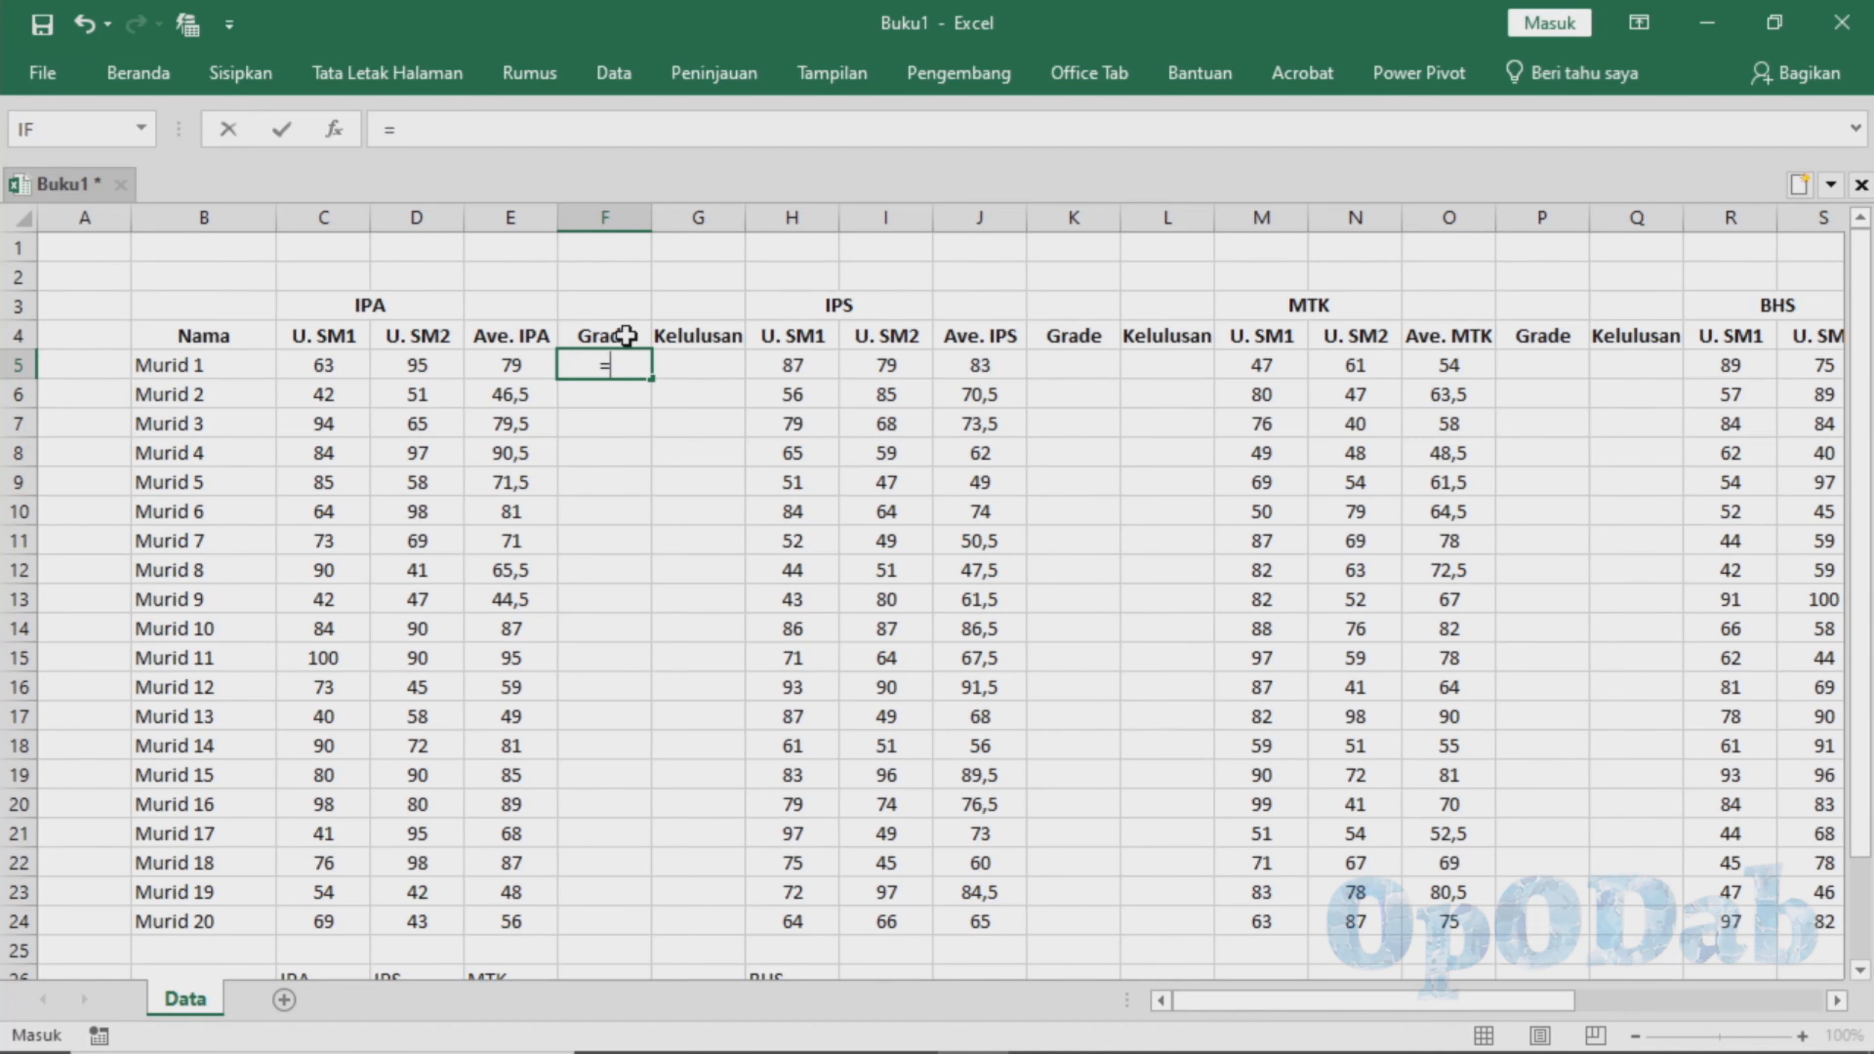
{"action": "type", "text": "vlooo"}
{"action": "key", "text": "BackSpace"}
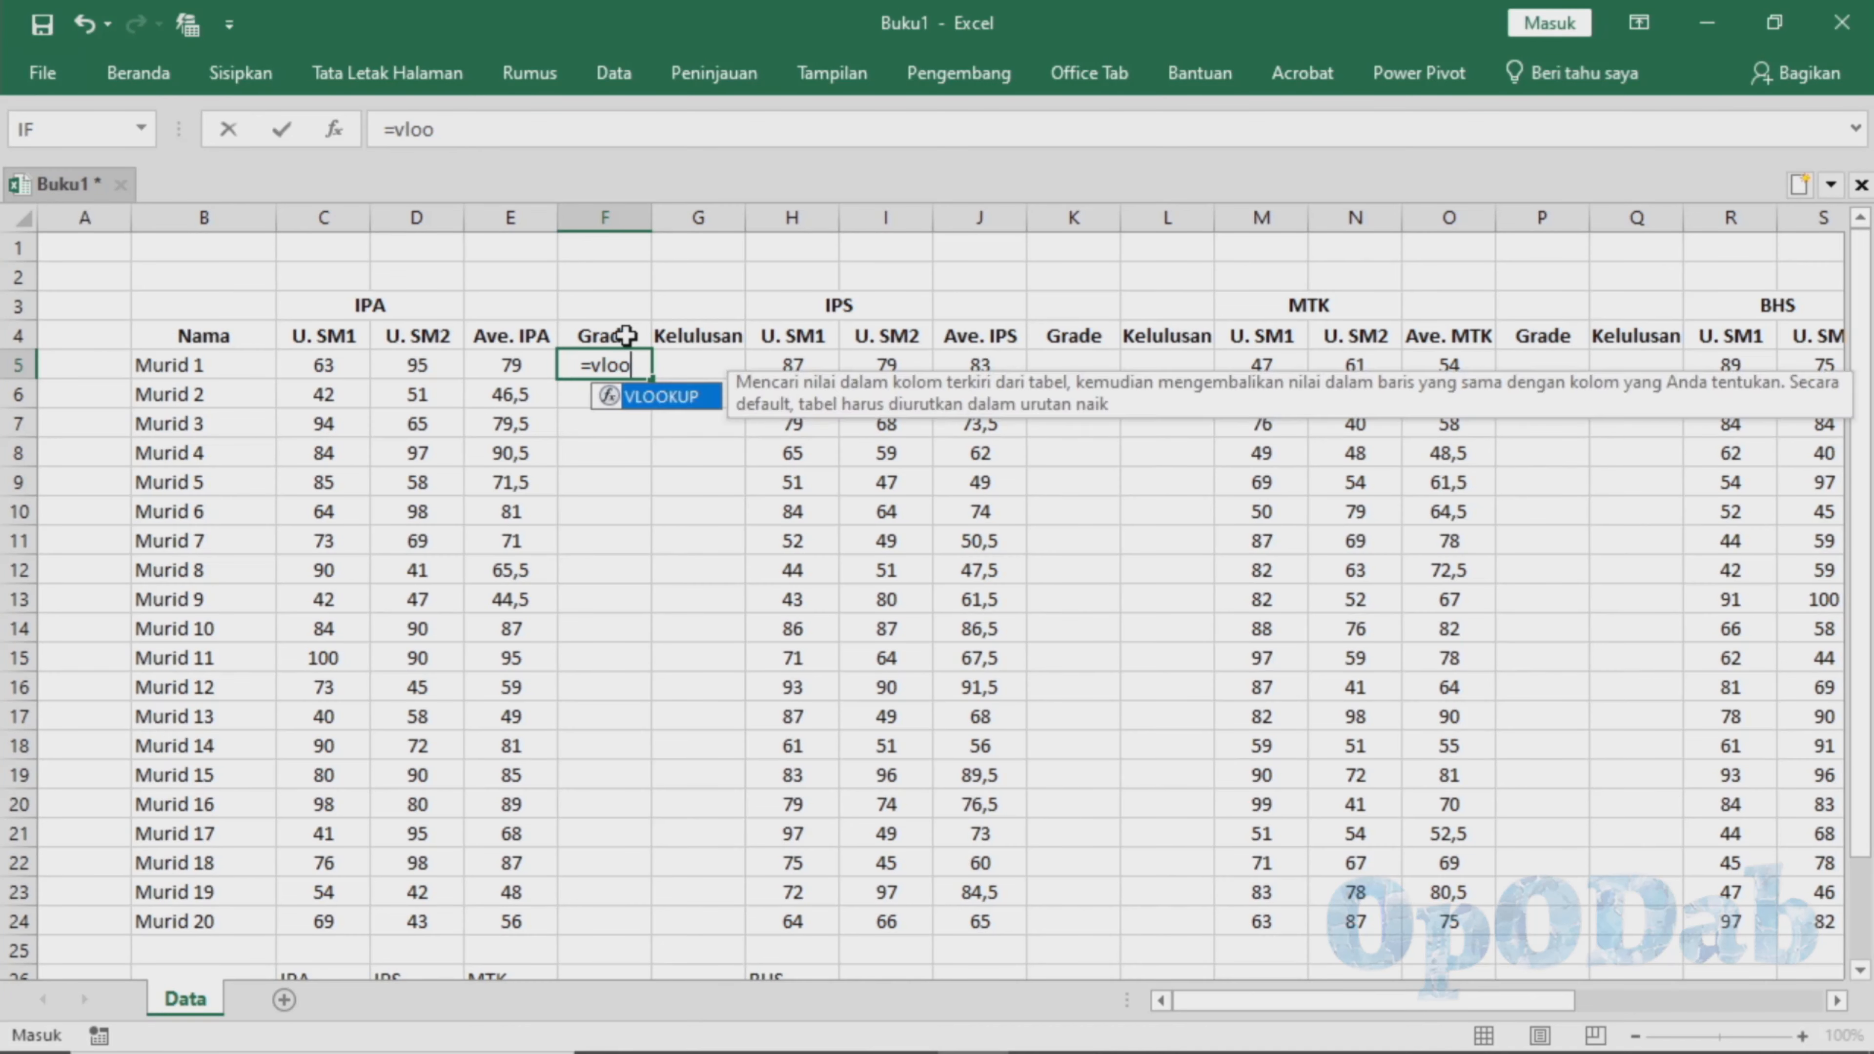
{"action": "type", "text": "kup("}
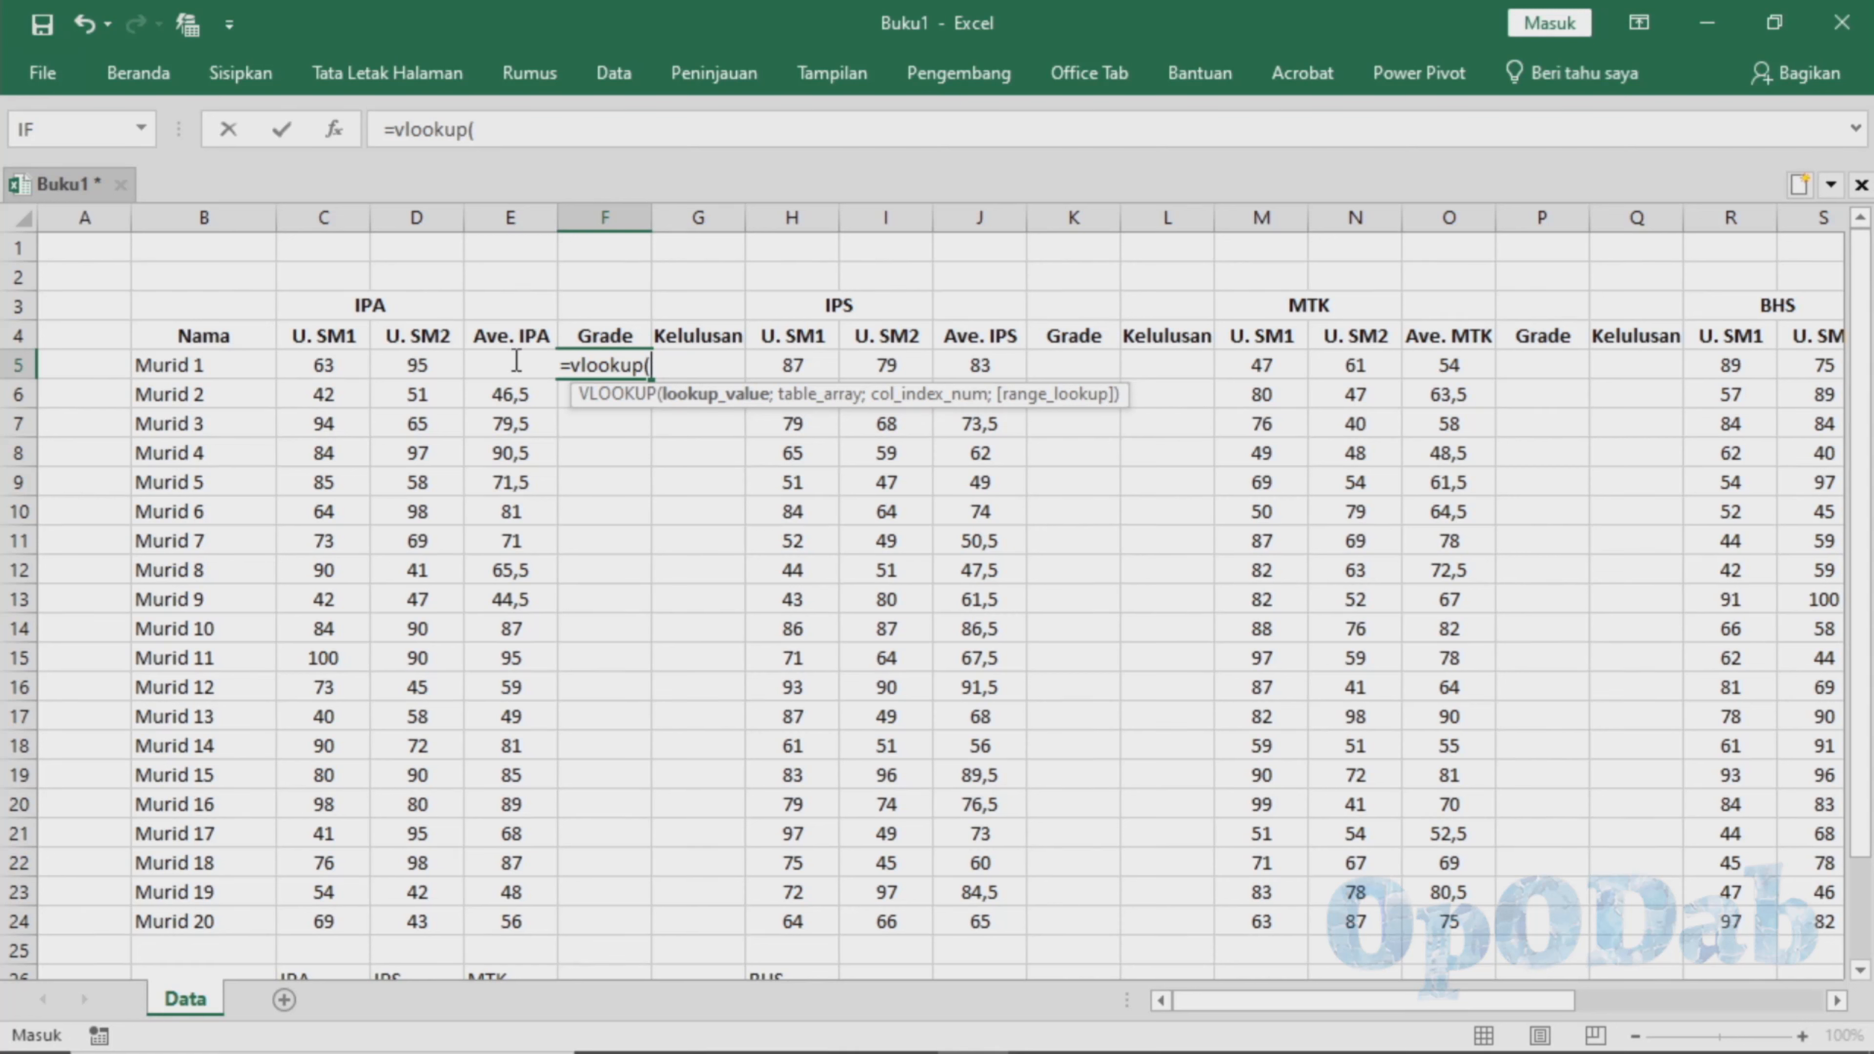
{"action": "type", "text": "E%"}
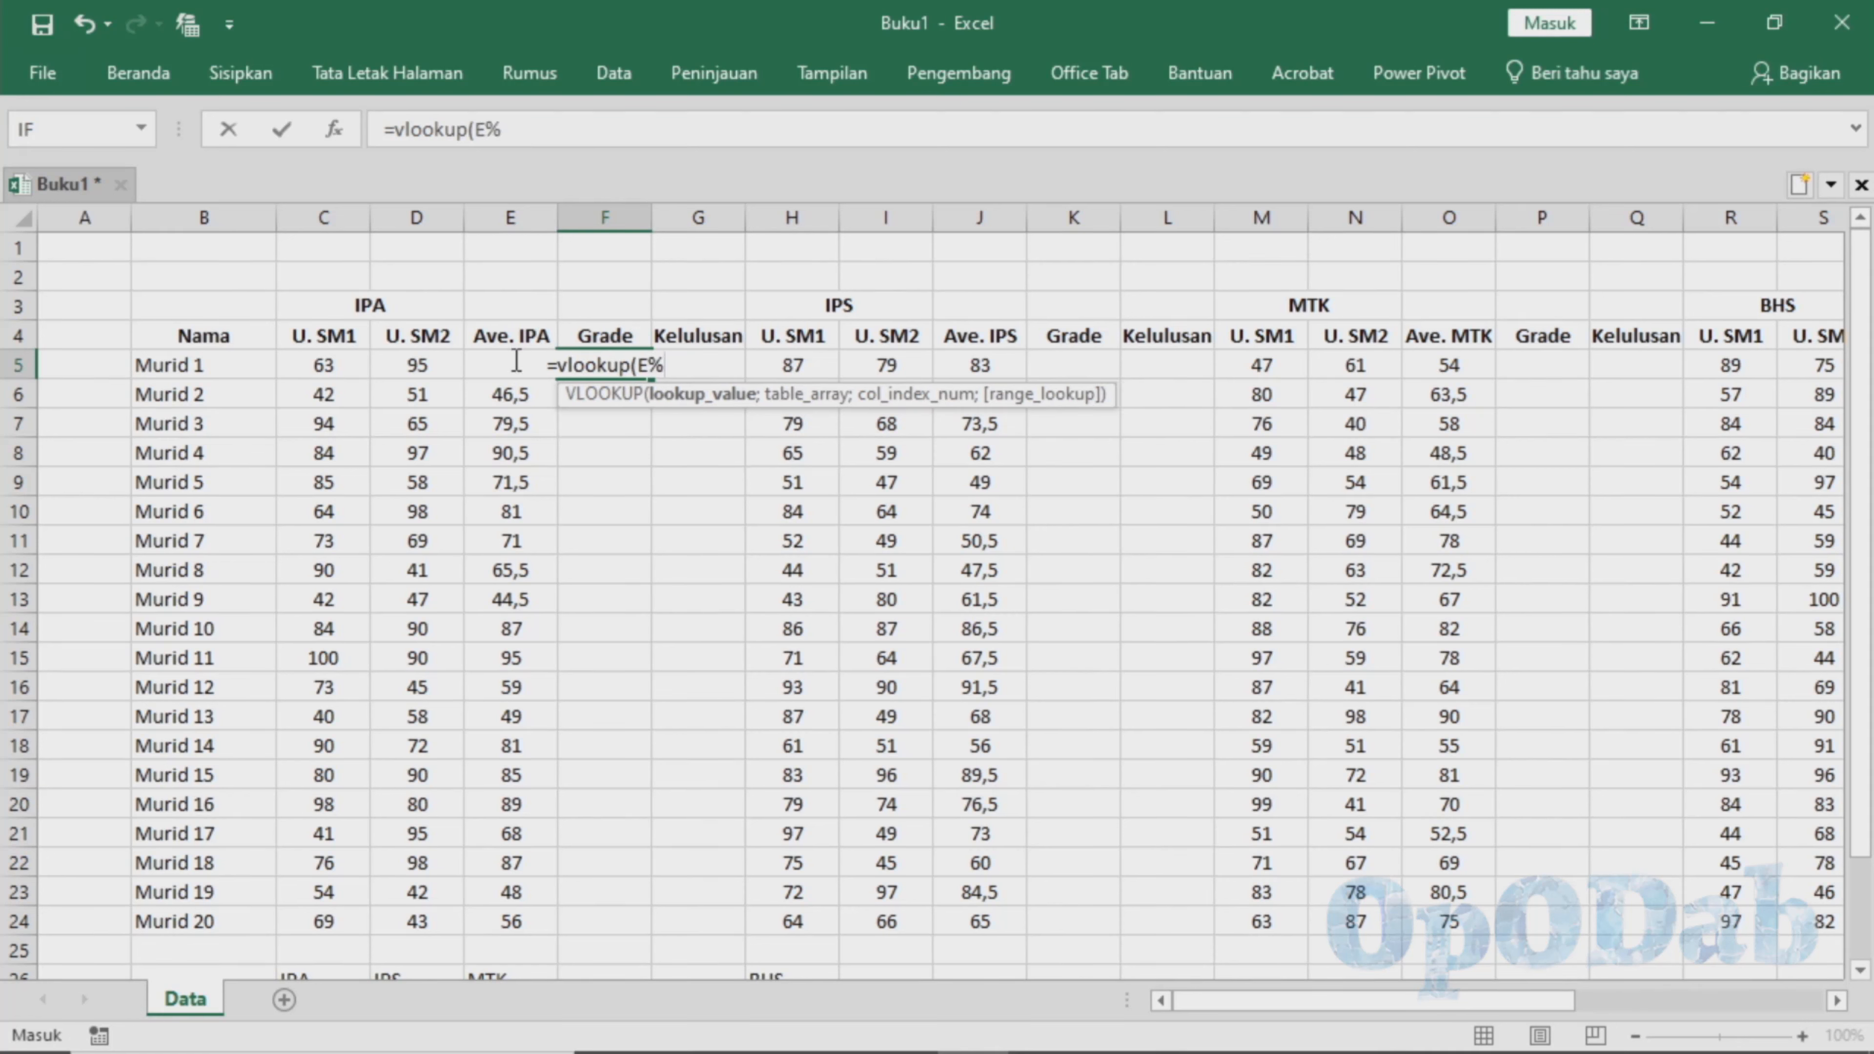
{"action": "key", "text": "BackSpace"}
{"action": "type", "text": "5"}
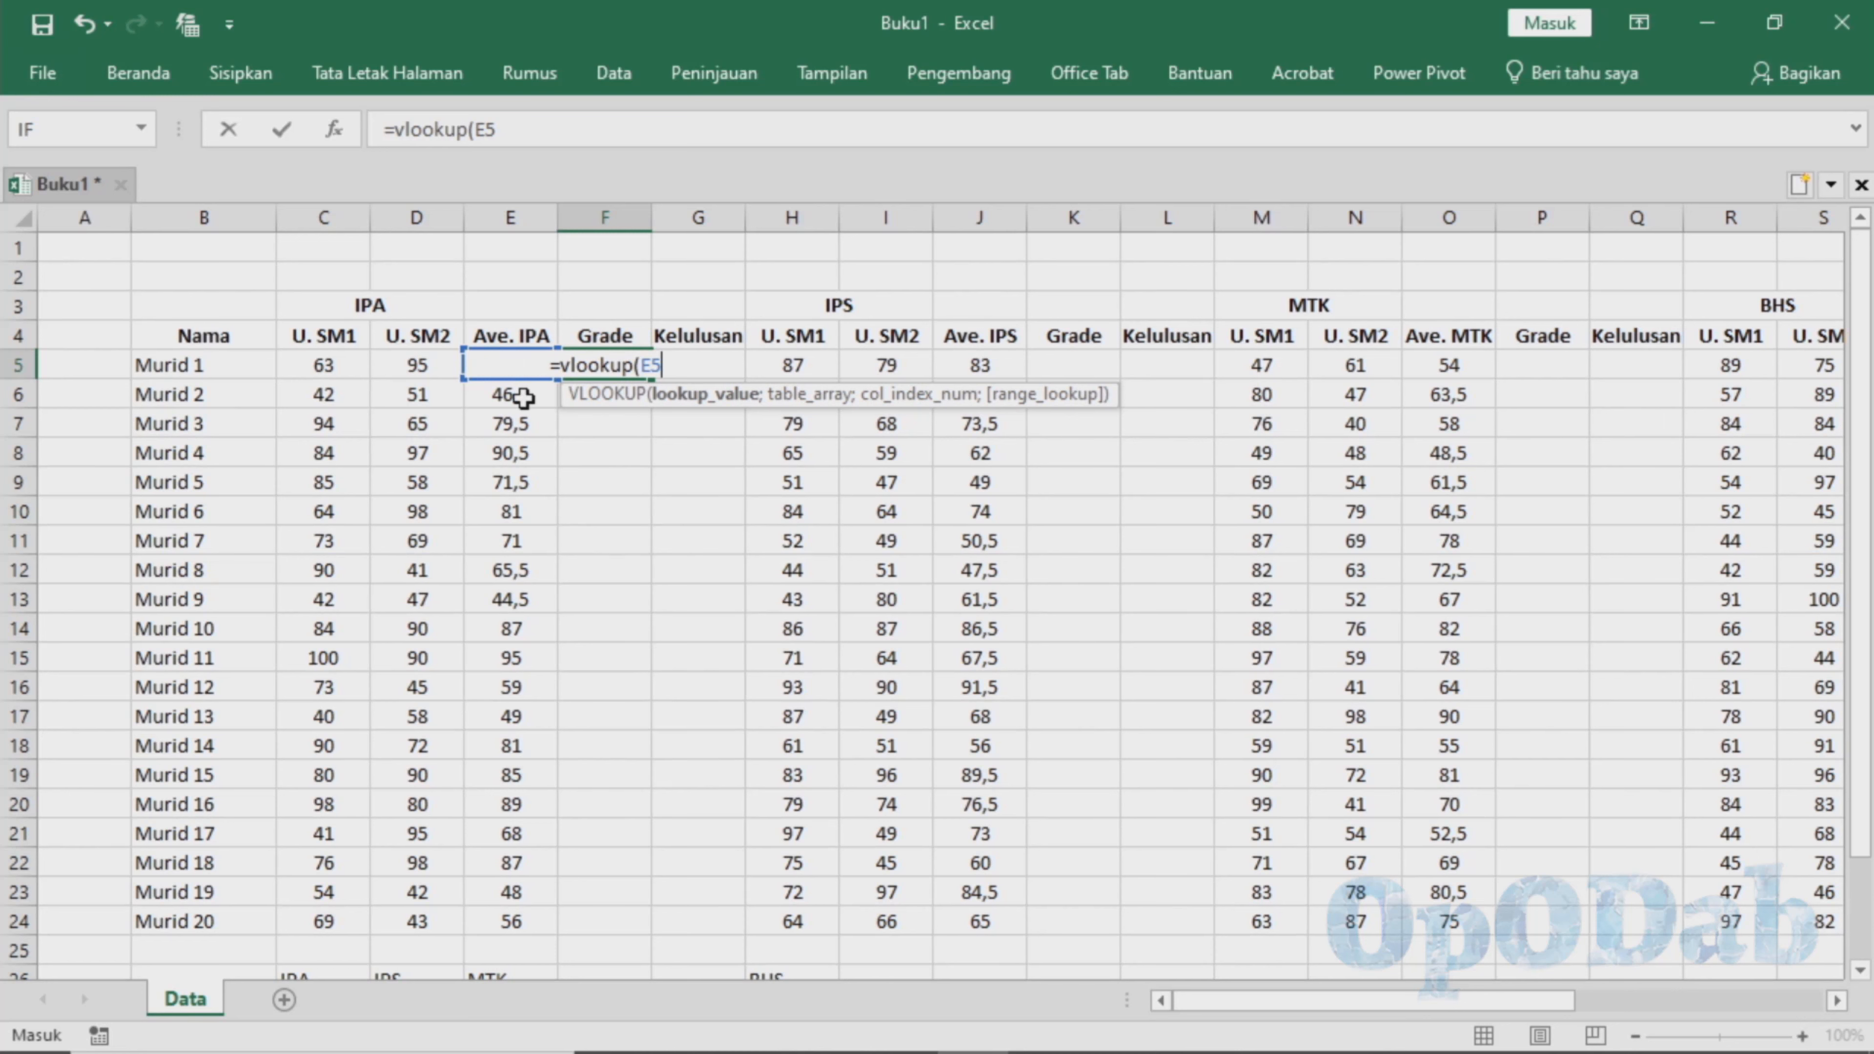
{"action": "type", "text": ";"}
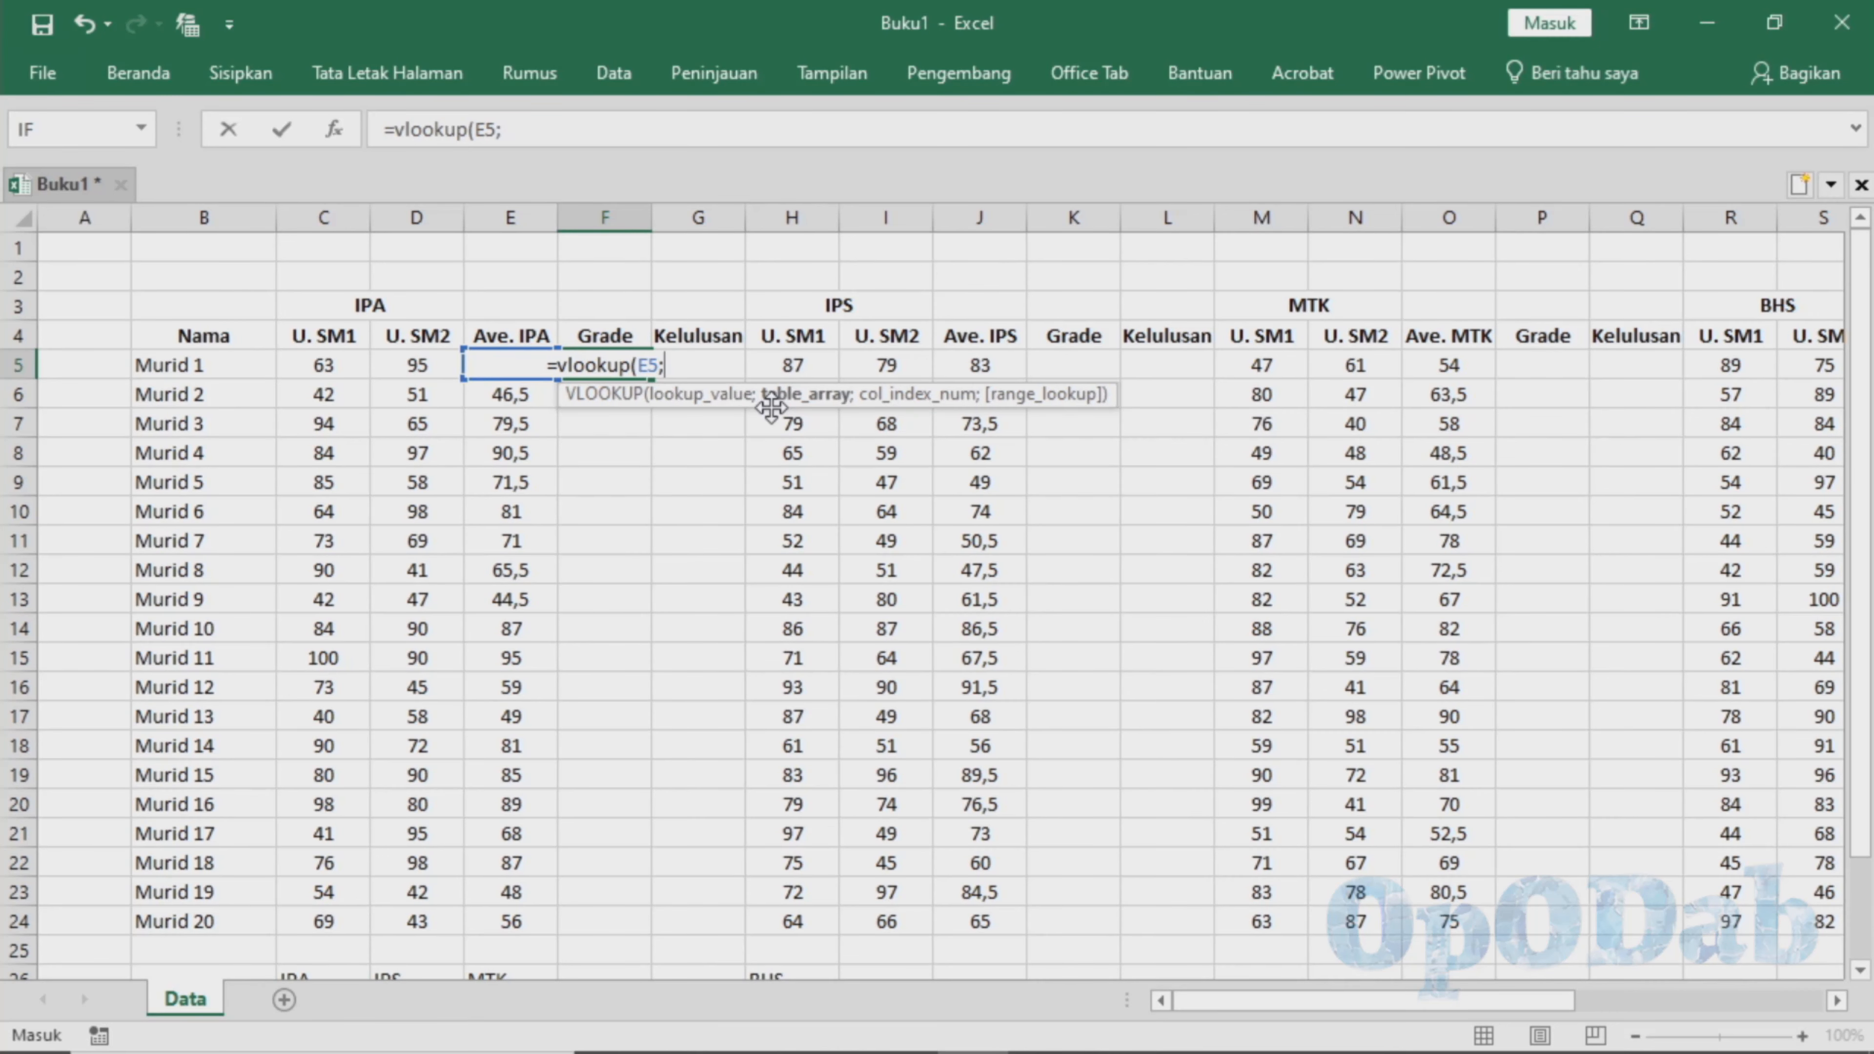
Supply the grade range AA11:AB15, named Grade_Table, as the table array of the VLOOKUP in F5.
{"action": "left_click_drag", "start_coordinate": [1216, 1017], "coordinate": [1490, 1005]}
{"action": "left_click_drag", "start_coordinate": [1485, 541], "coordinate": [1625, 666]}
{"action": "left_click_drag", "start_coordinate": [1478, 1002], "coordinate": [1319, 1002]}
{"action": "left_click_drag", "start_coordinate": [1416, 1001], "coordinate": [1368, 1001]}
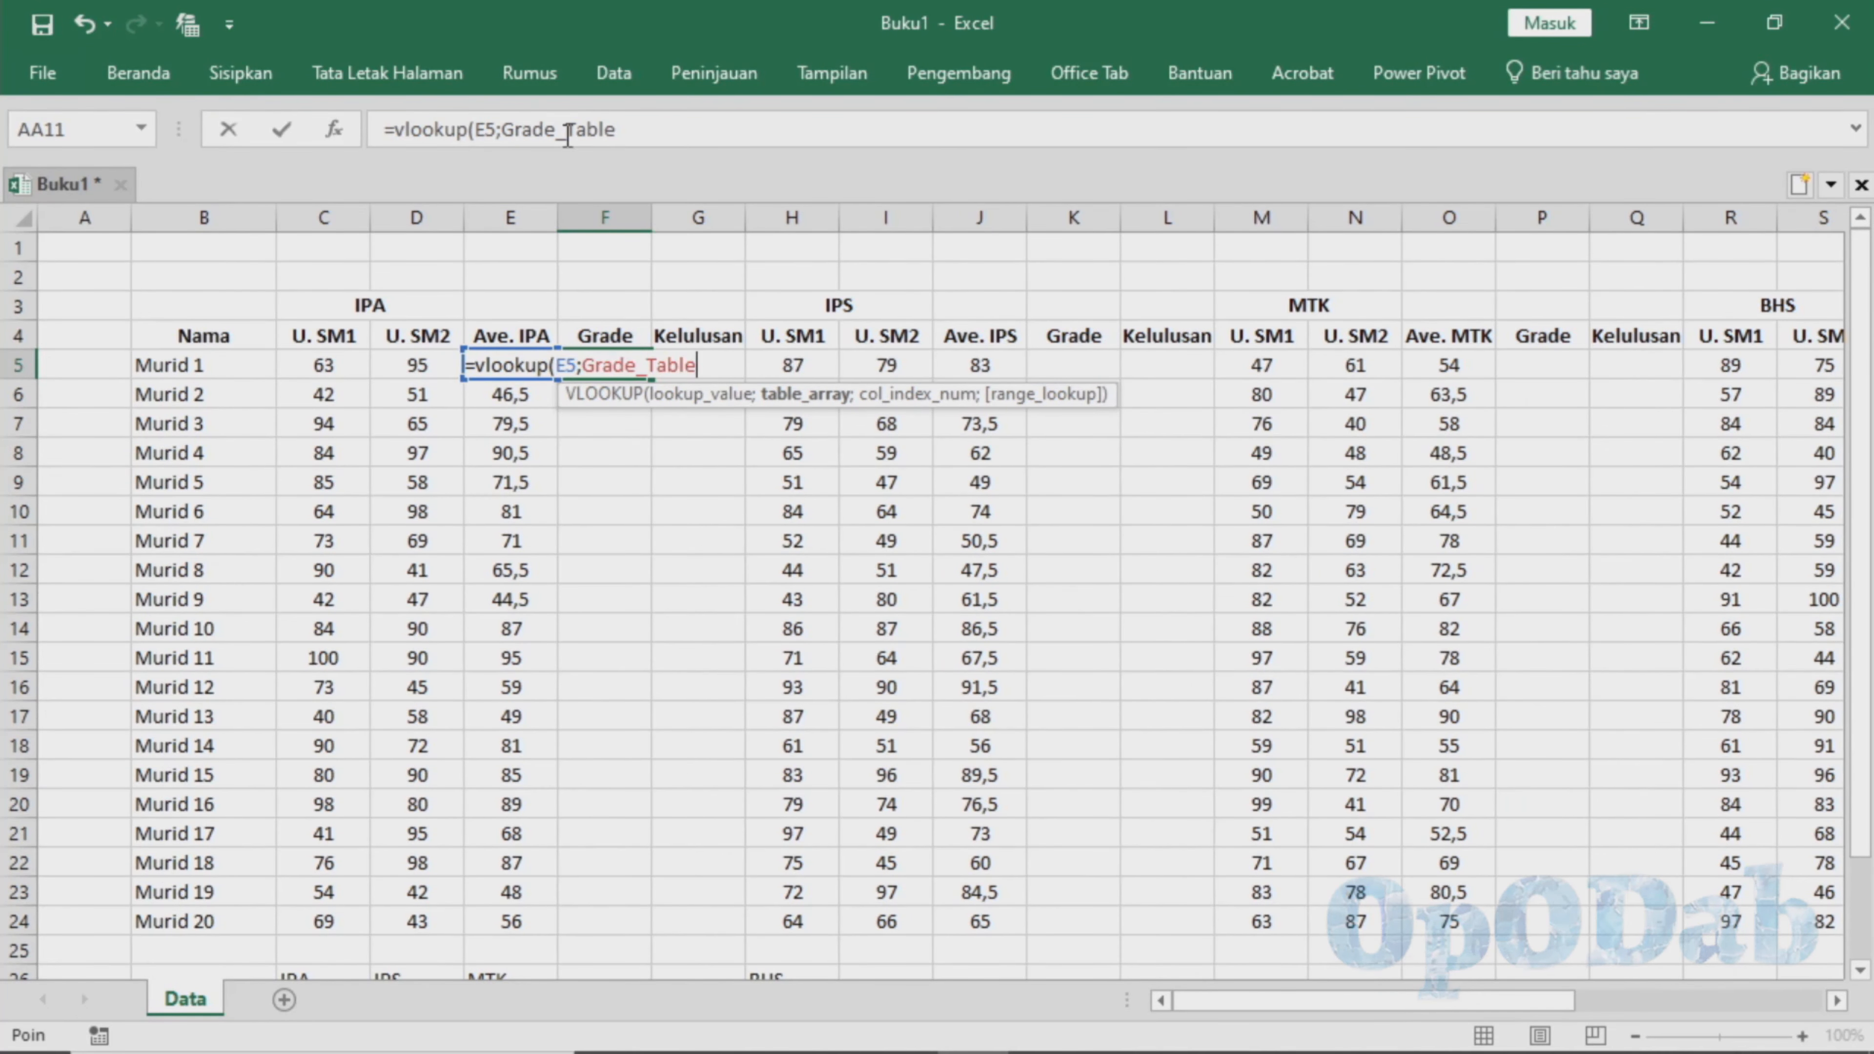
{"action": "left_click", "coordinate": [619, 131]}
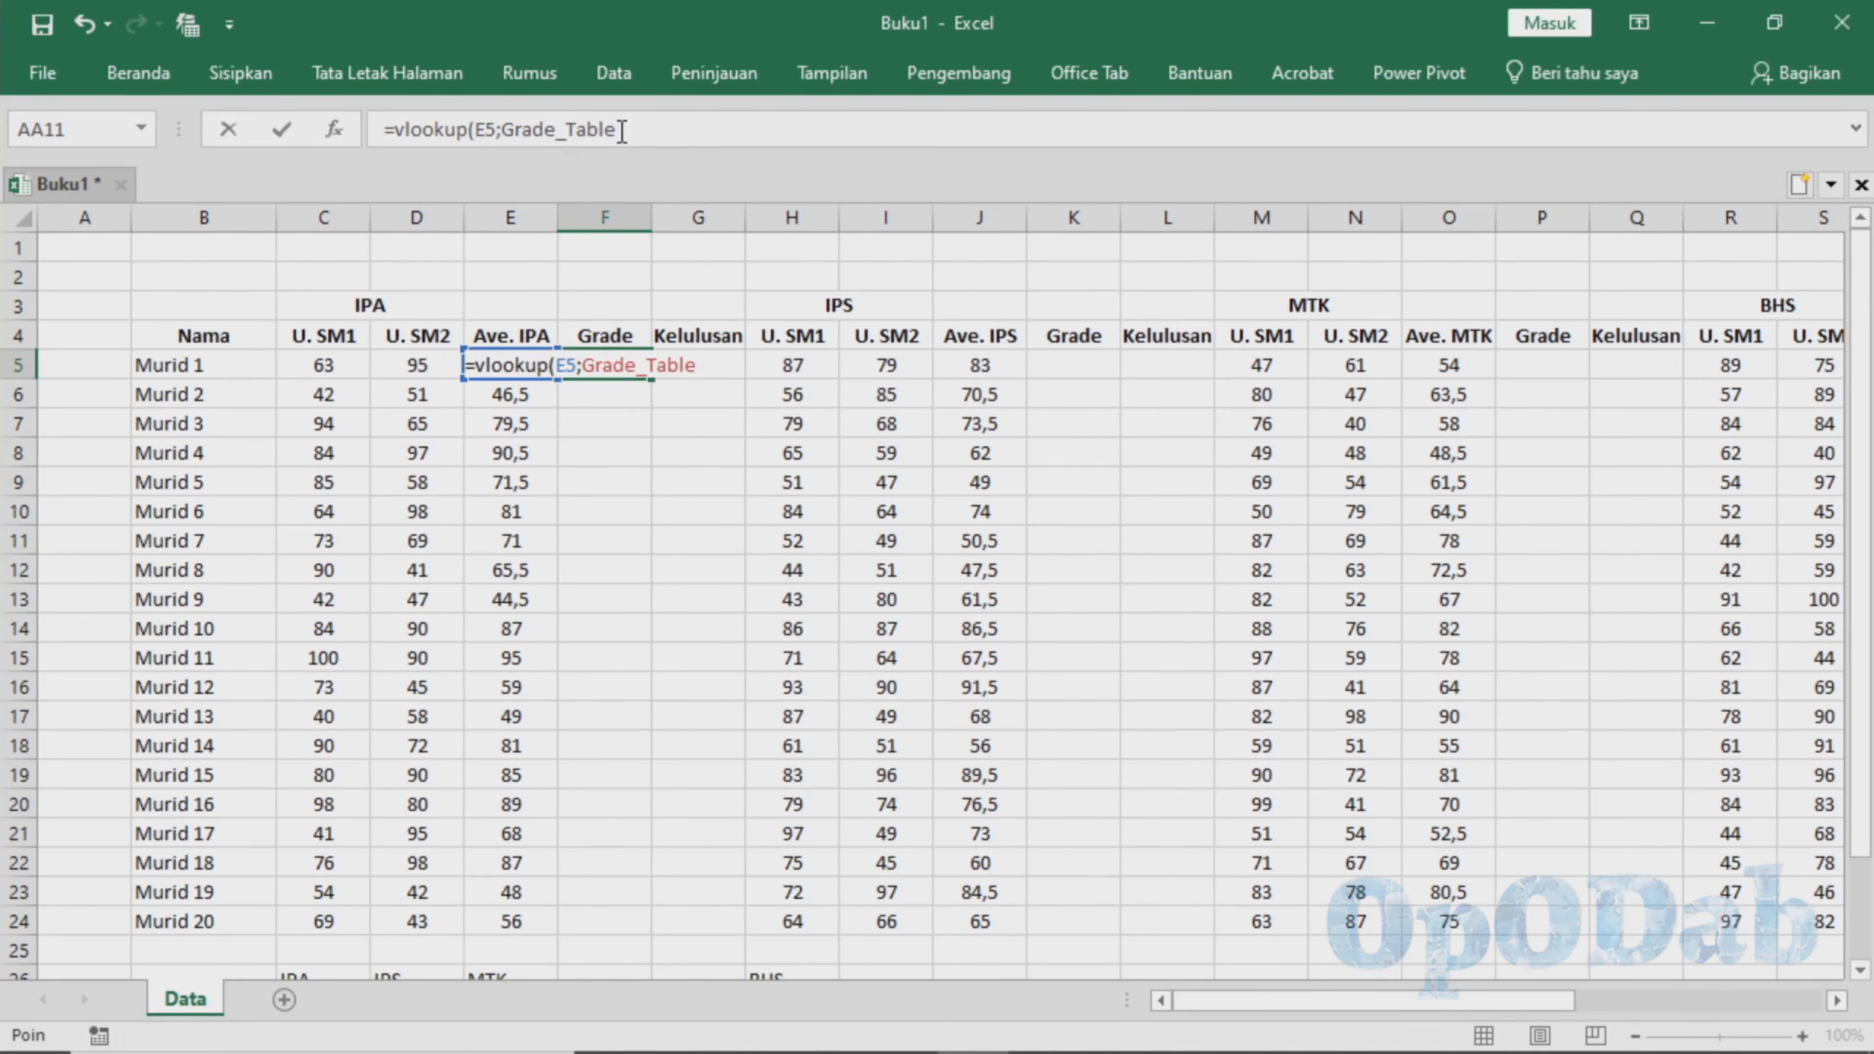
{"action": "type", "text": ";"}
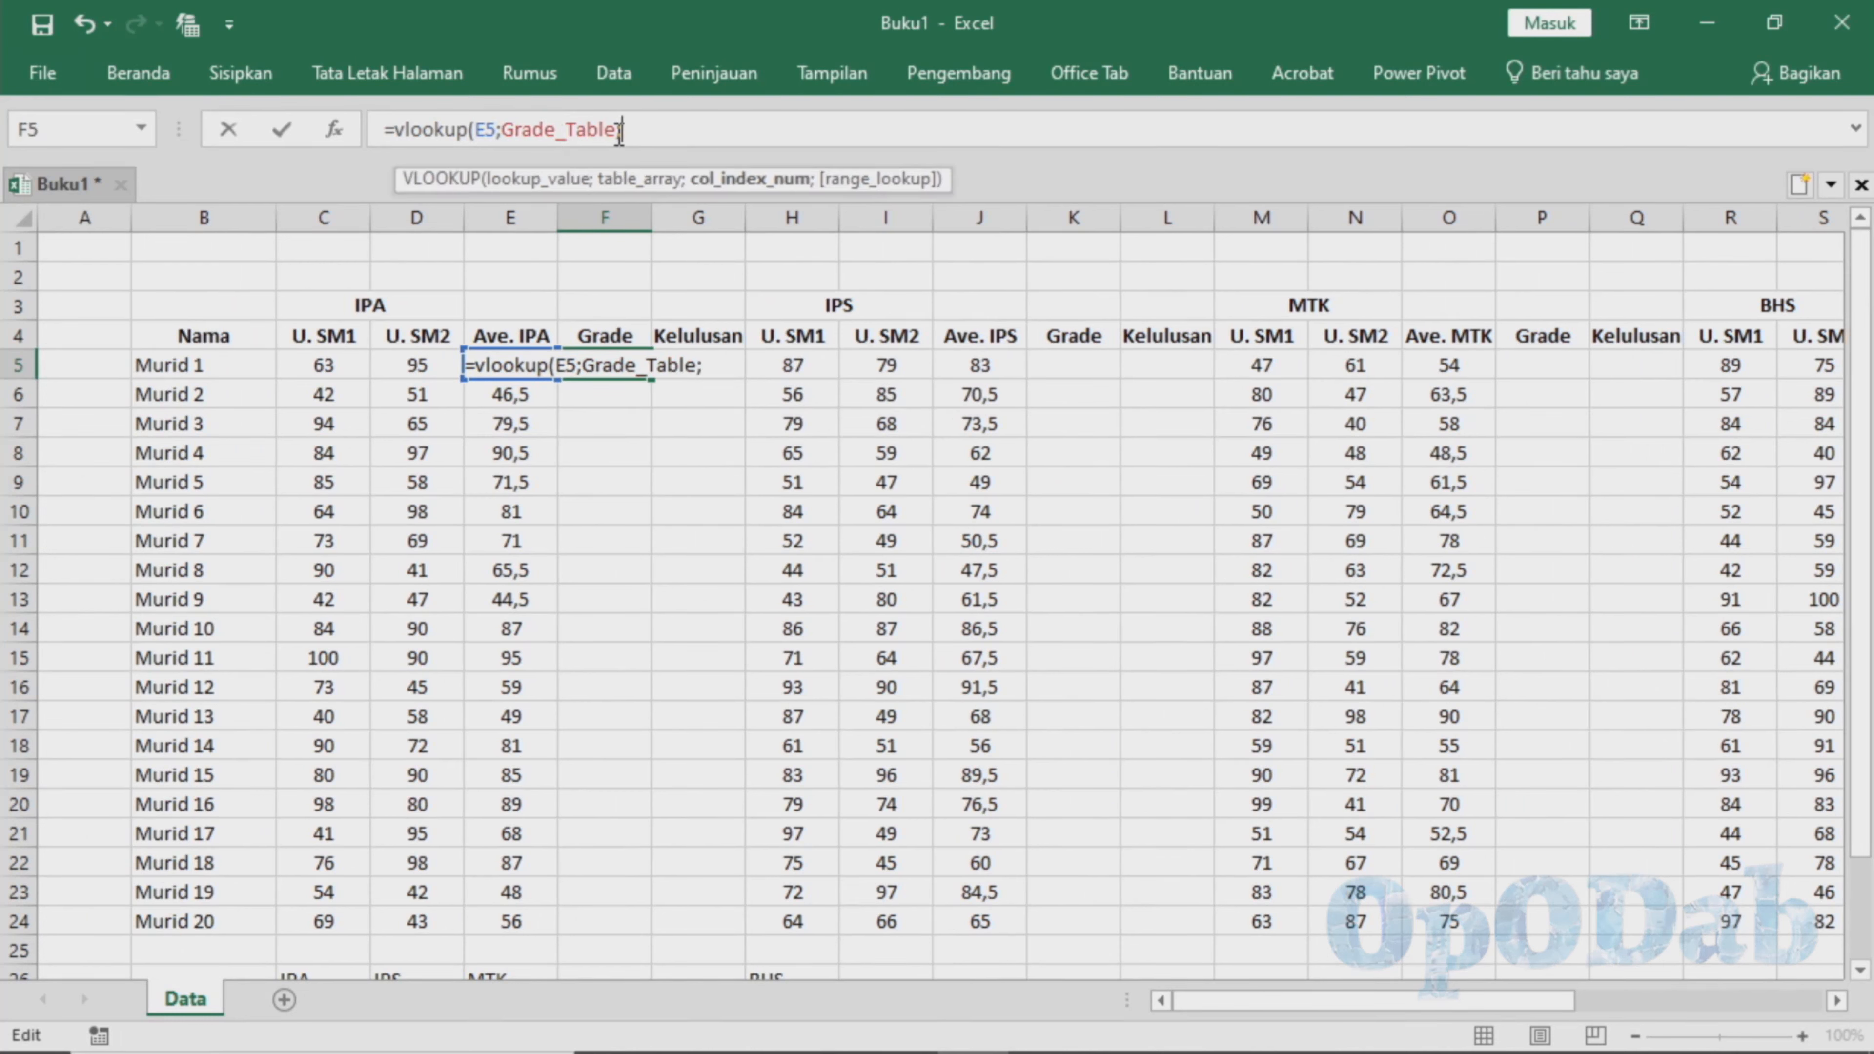
Complete the F5 VLOOKUP with column index 2 and approximate match TRUE, giving =VLOOKUP(E5;Grade_Table;2;TRUE).
{"action": "scroll", "coordinate": [1365, 861], "scroll_direction": "right", "scroll_amount": 5}
{"action": "type", "text": "2;TR"}
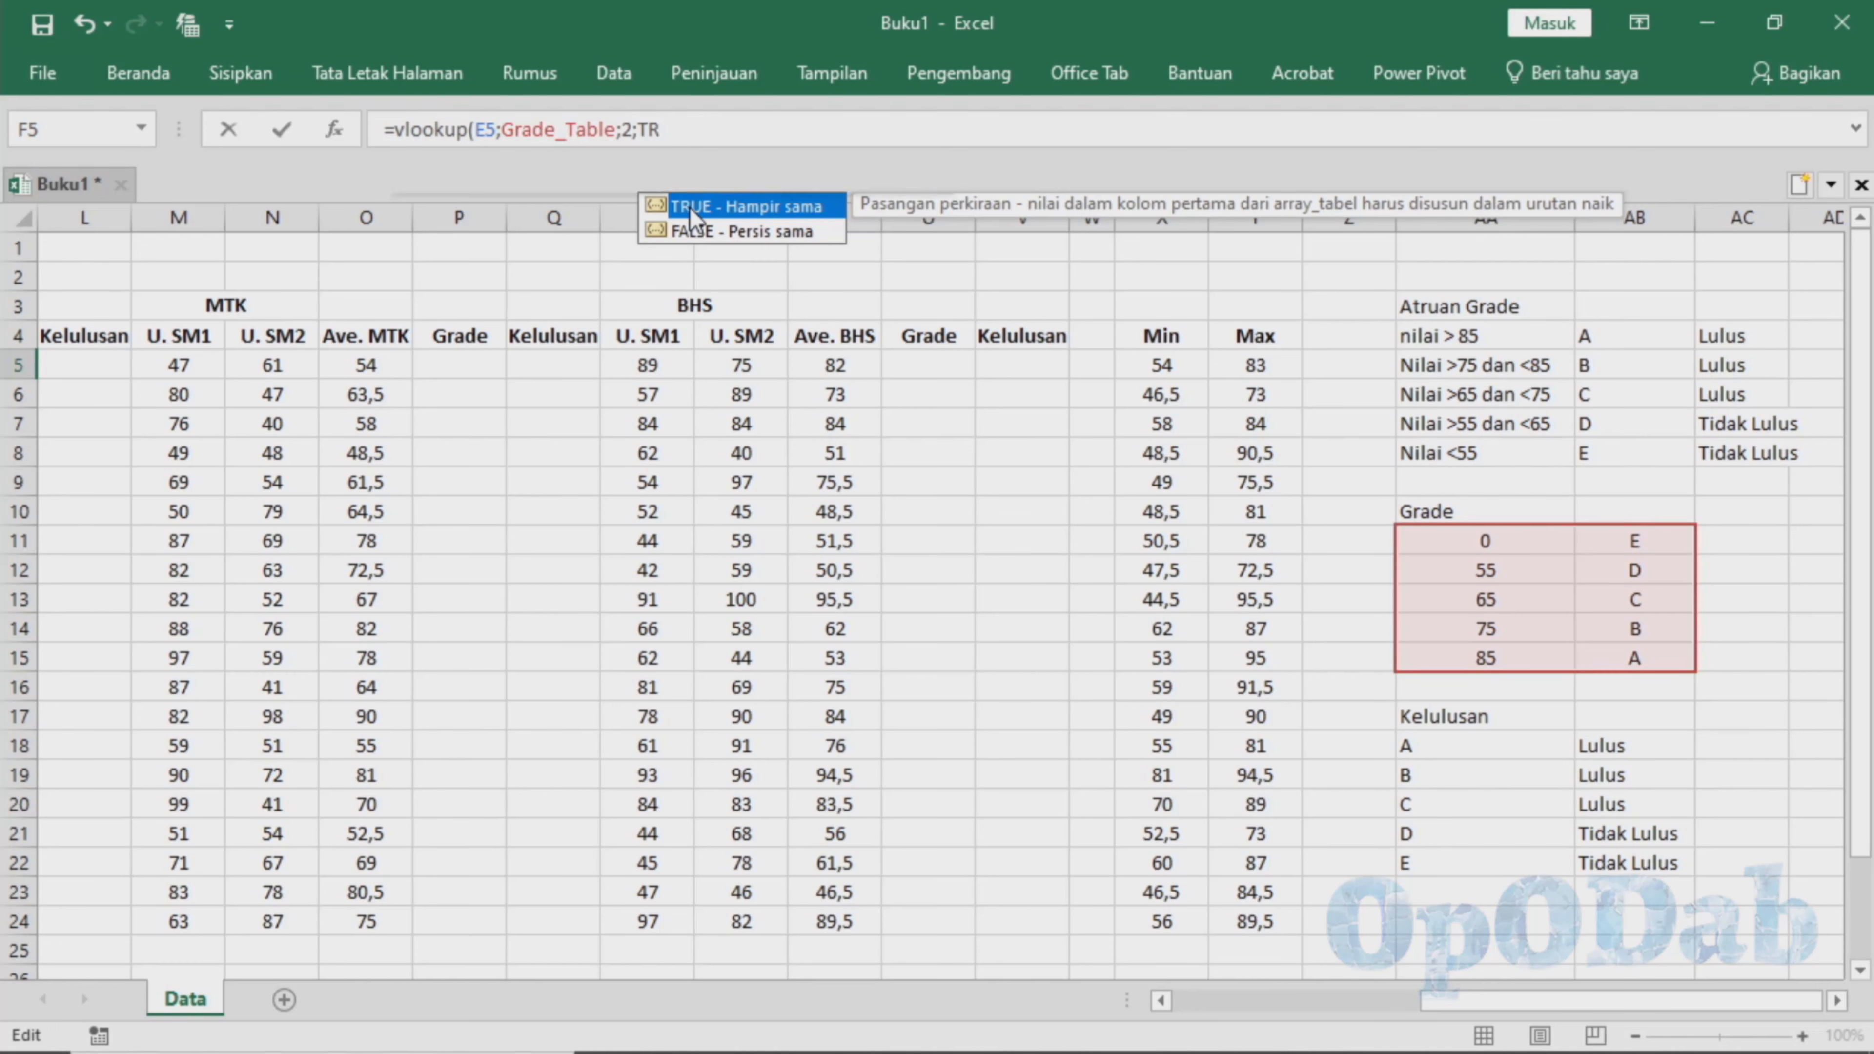
{"action": "double_click", "coordinate": [690, 208]}
{"action": "type", "text": ")"}
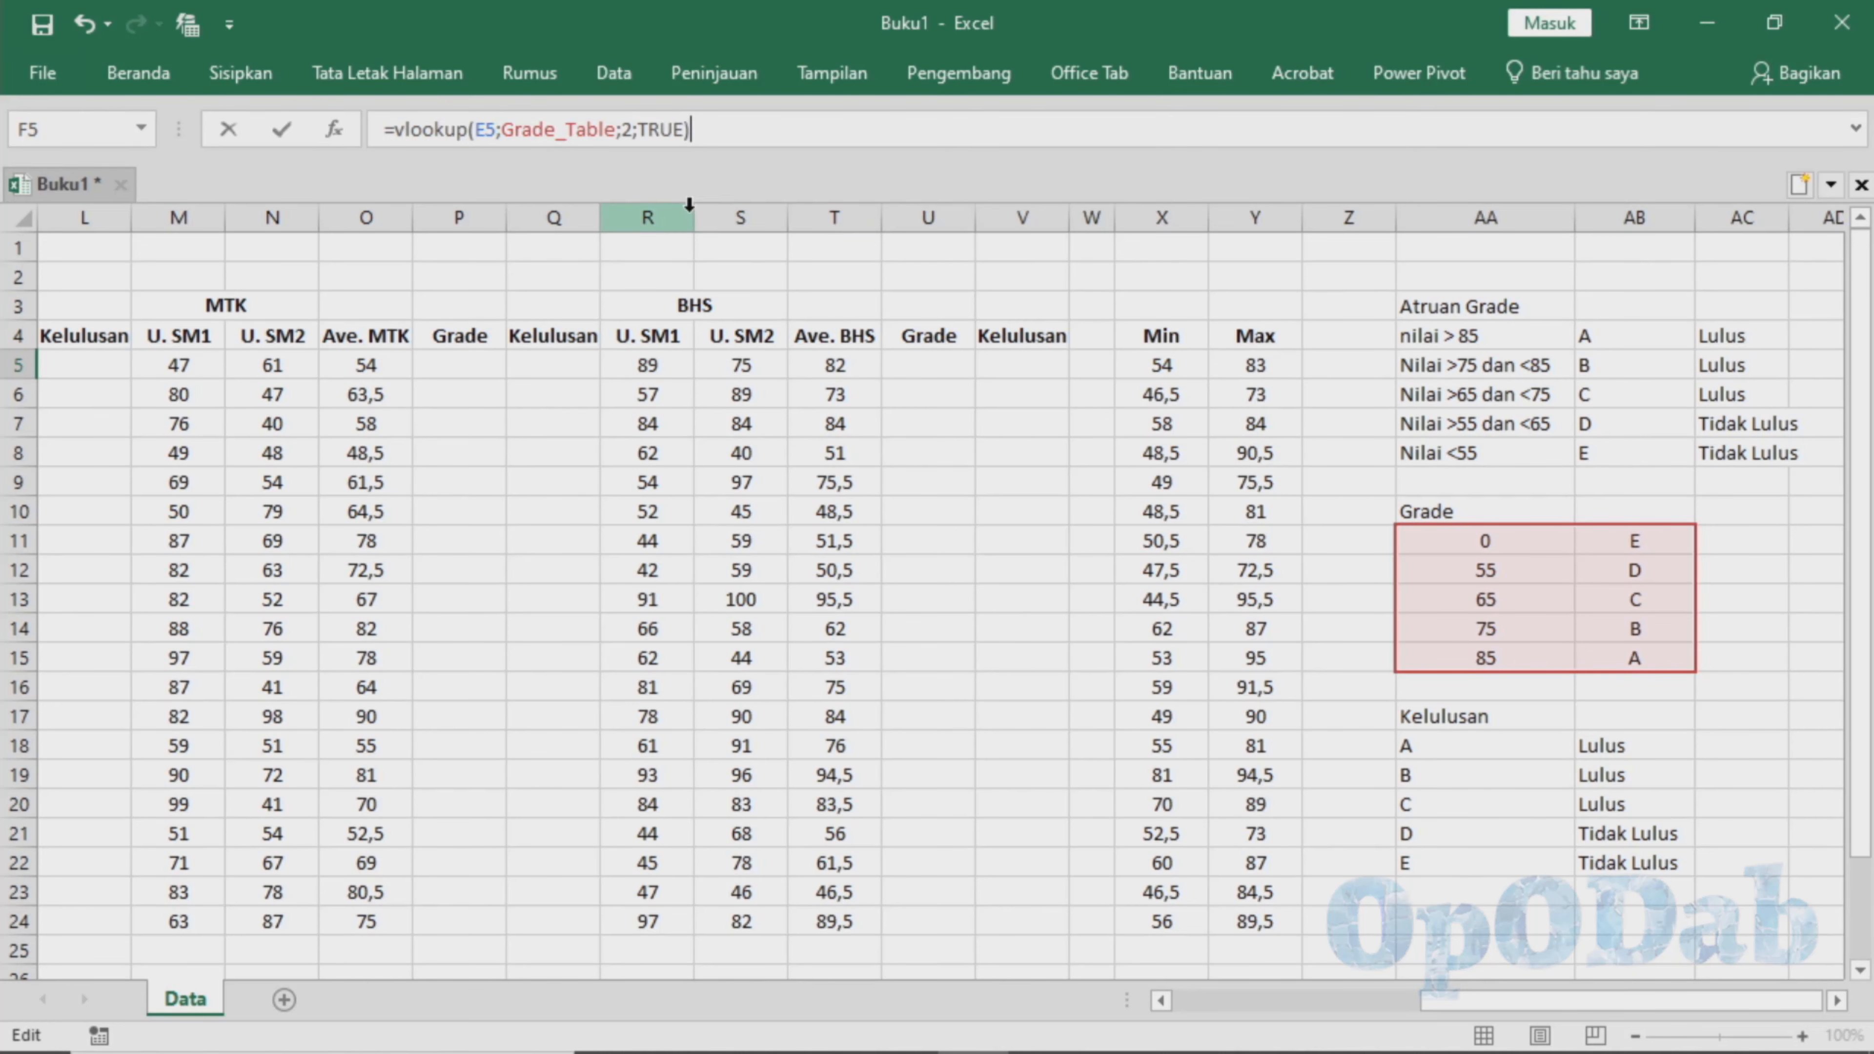
{"action": "key", "text": "Return"}
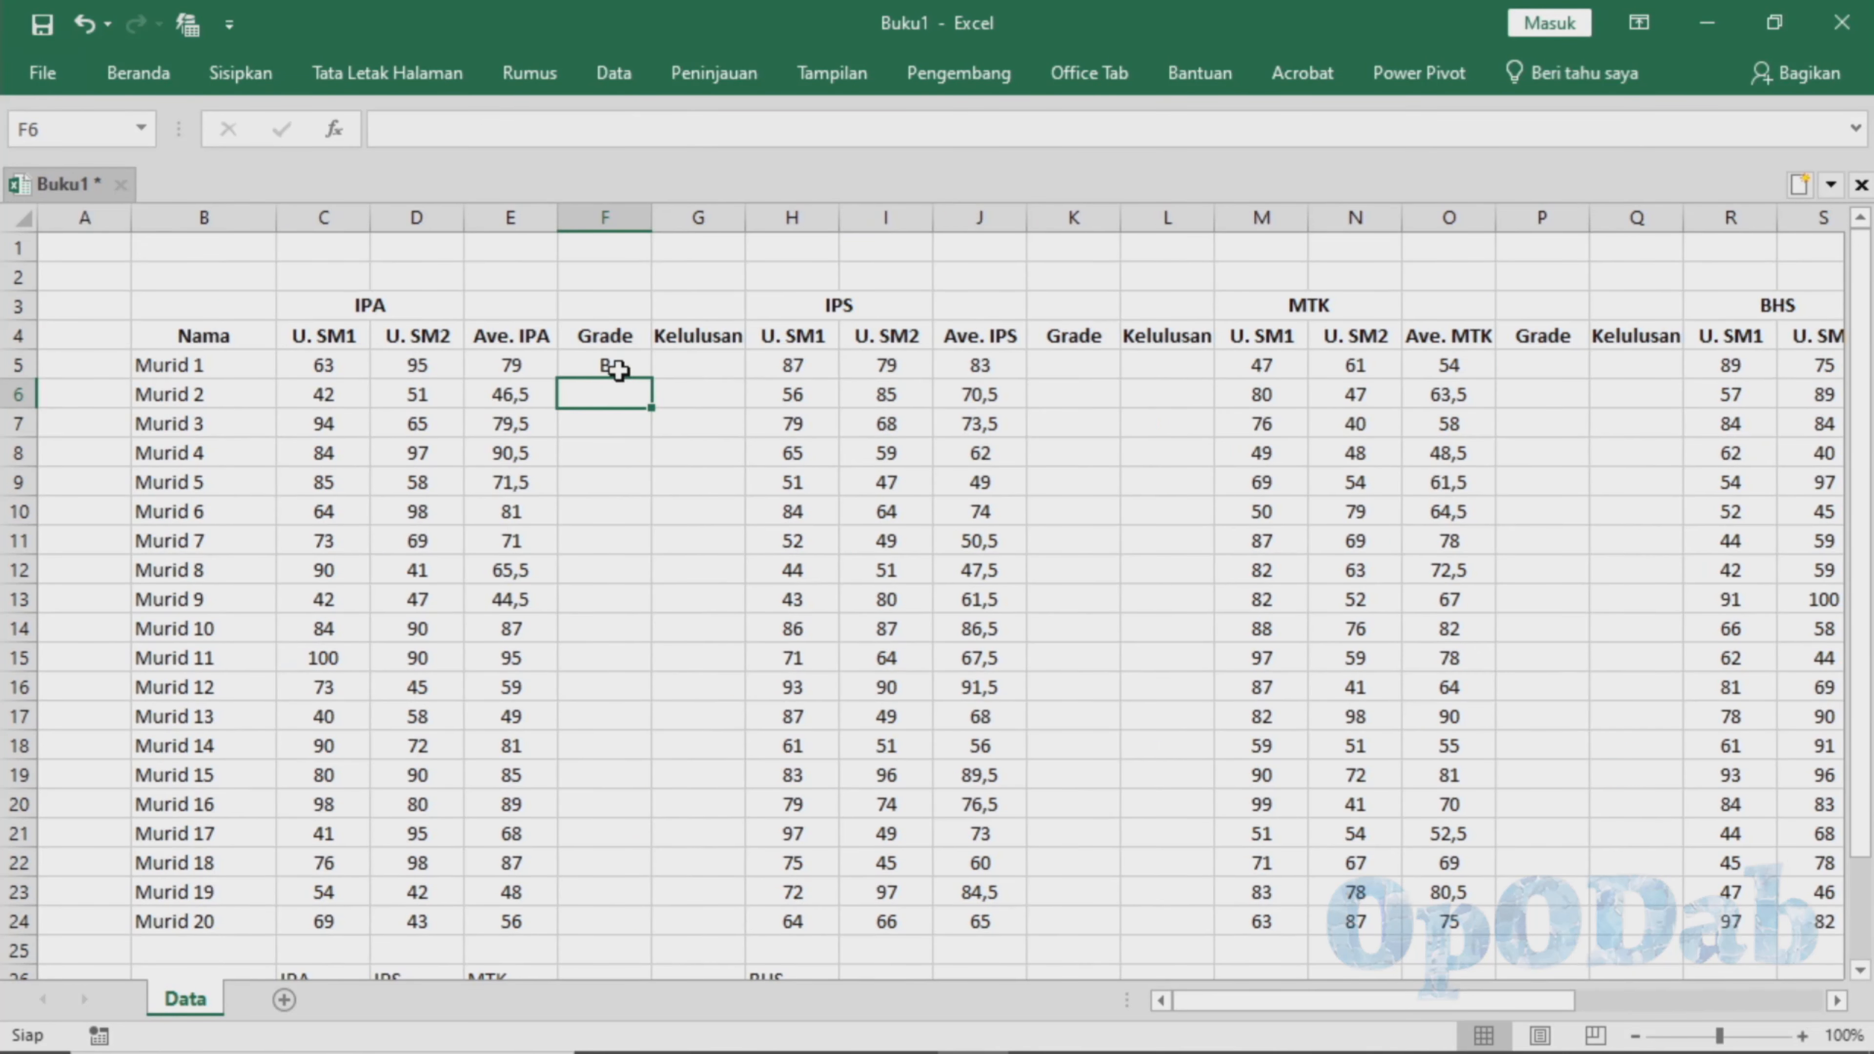
{"action": "left_click", "coordinate": [614, 371]}
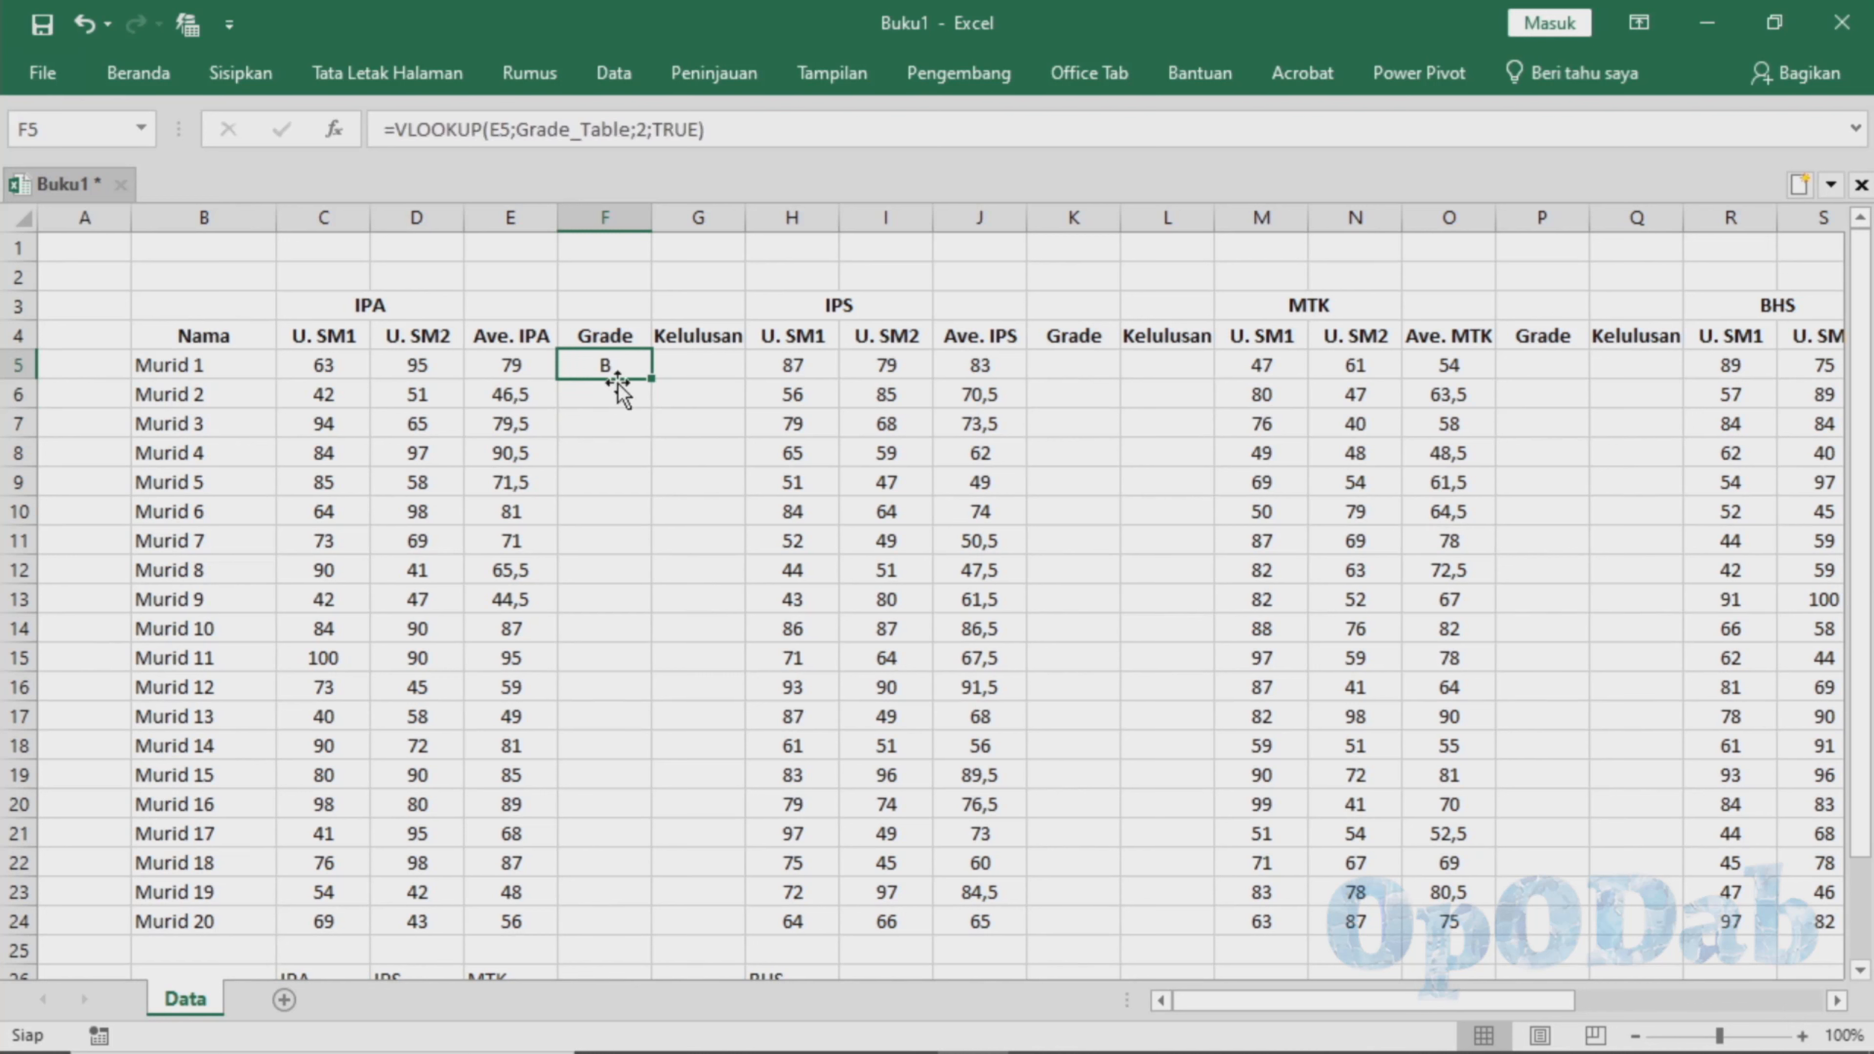
Inspect the Grade_Table range that the VLOOKUP formula in F5 refers to.
{"action": "left_click", "coordinate": [576, 131]}
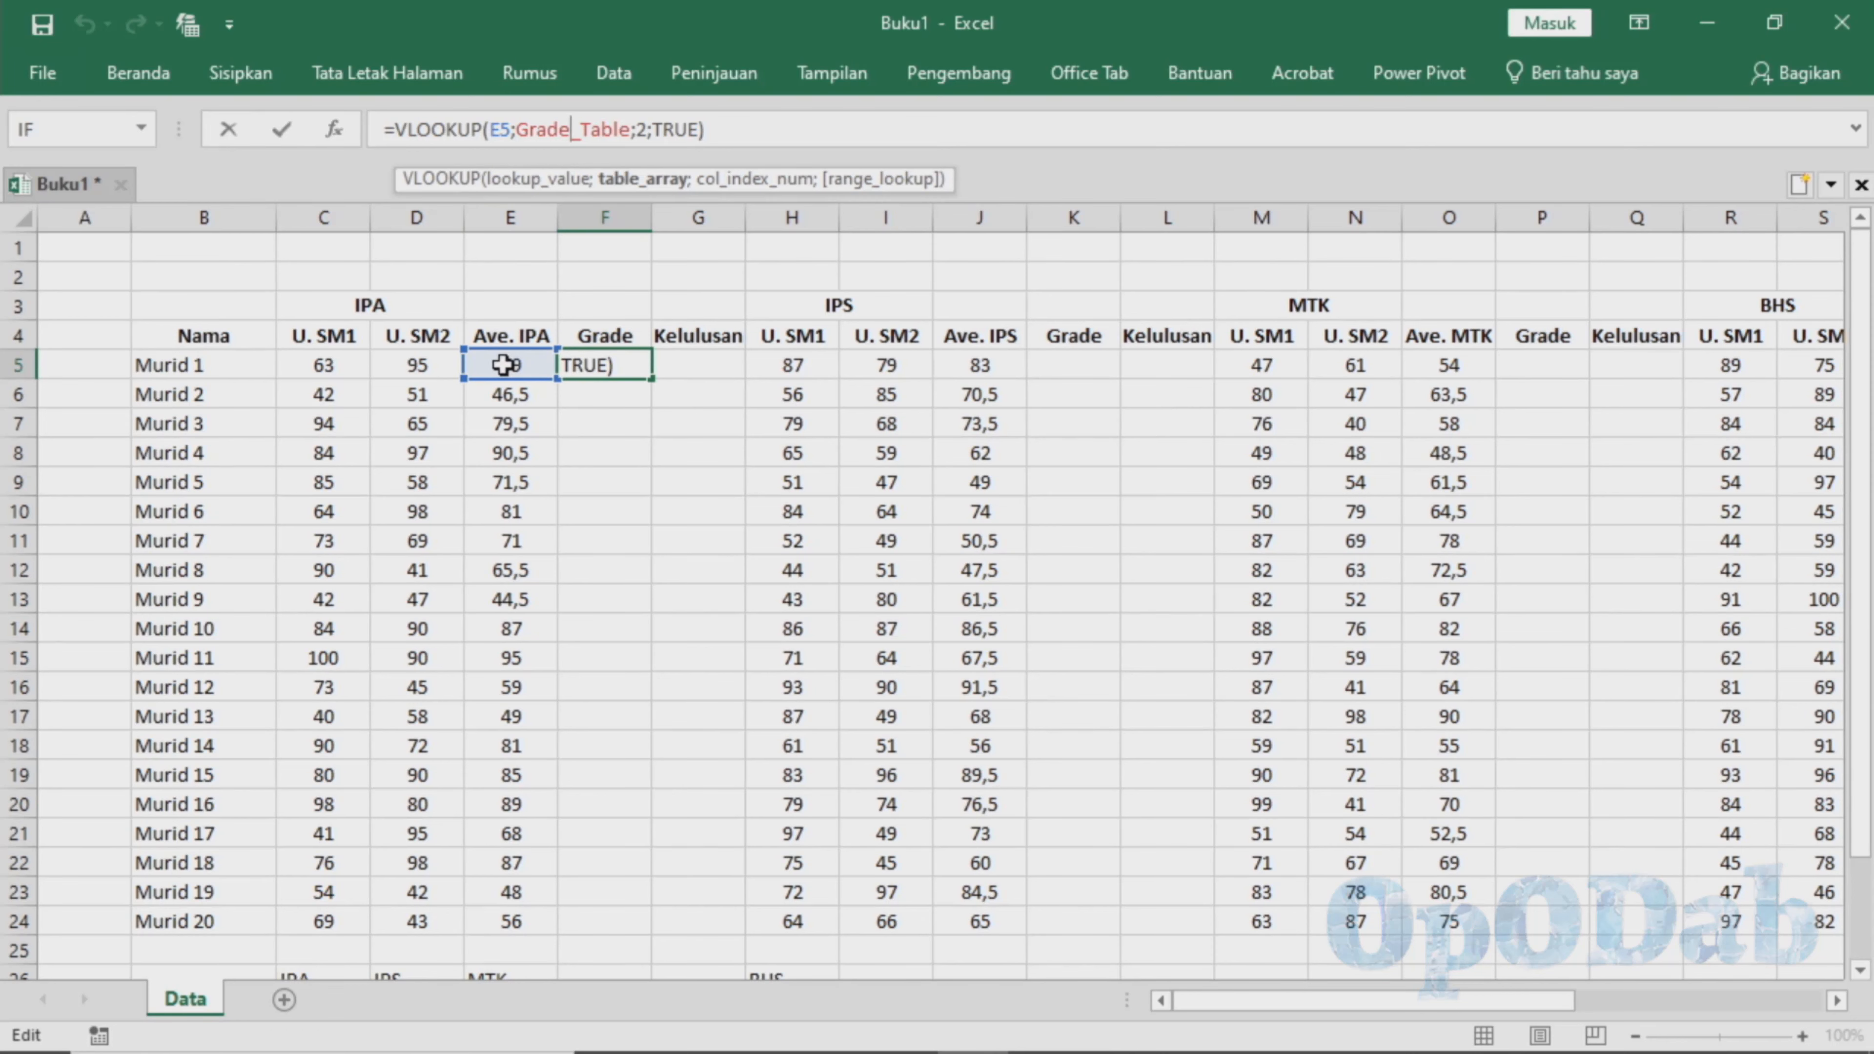
{"action": "left_click_drag", "start_coordinate": [1476, 1000], "coordinate": [1663, 1037]}
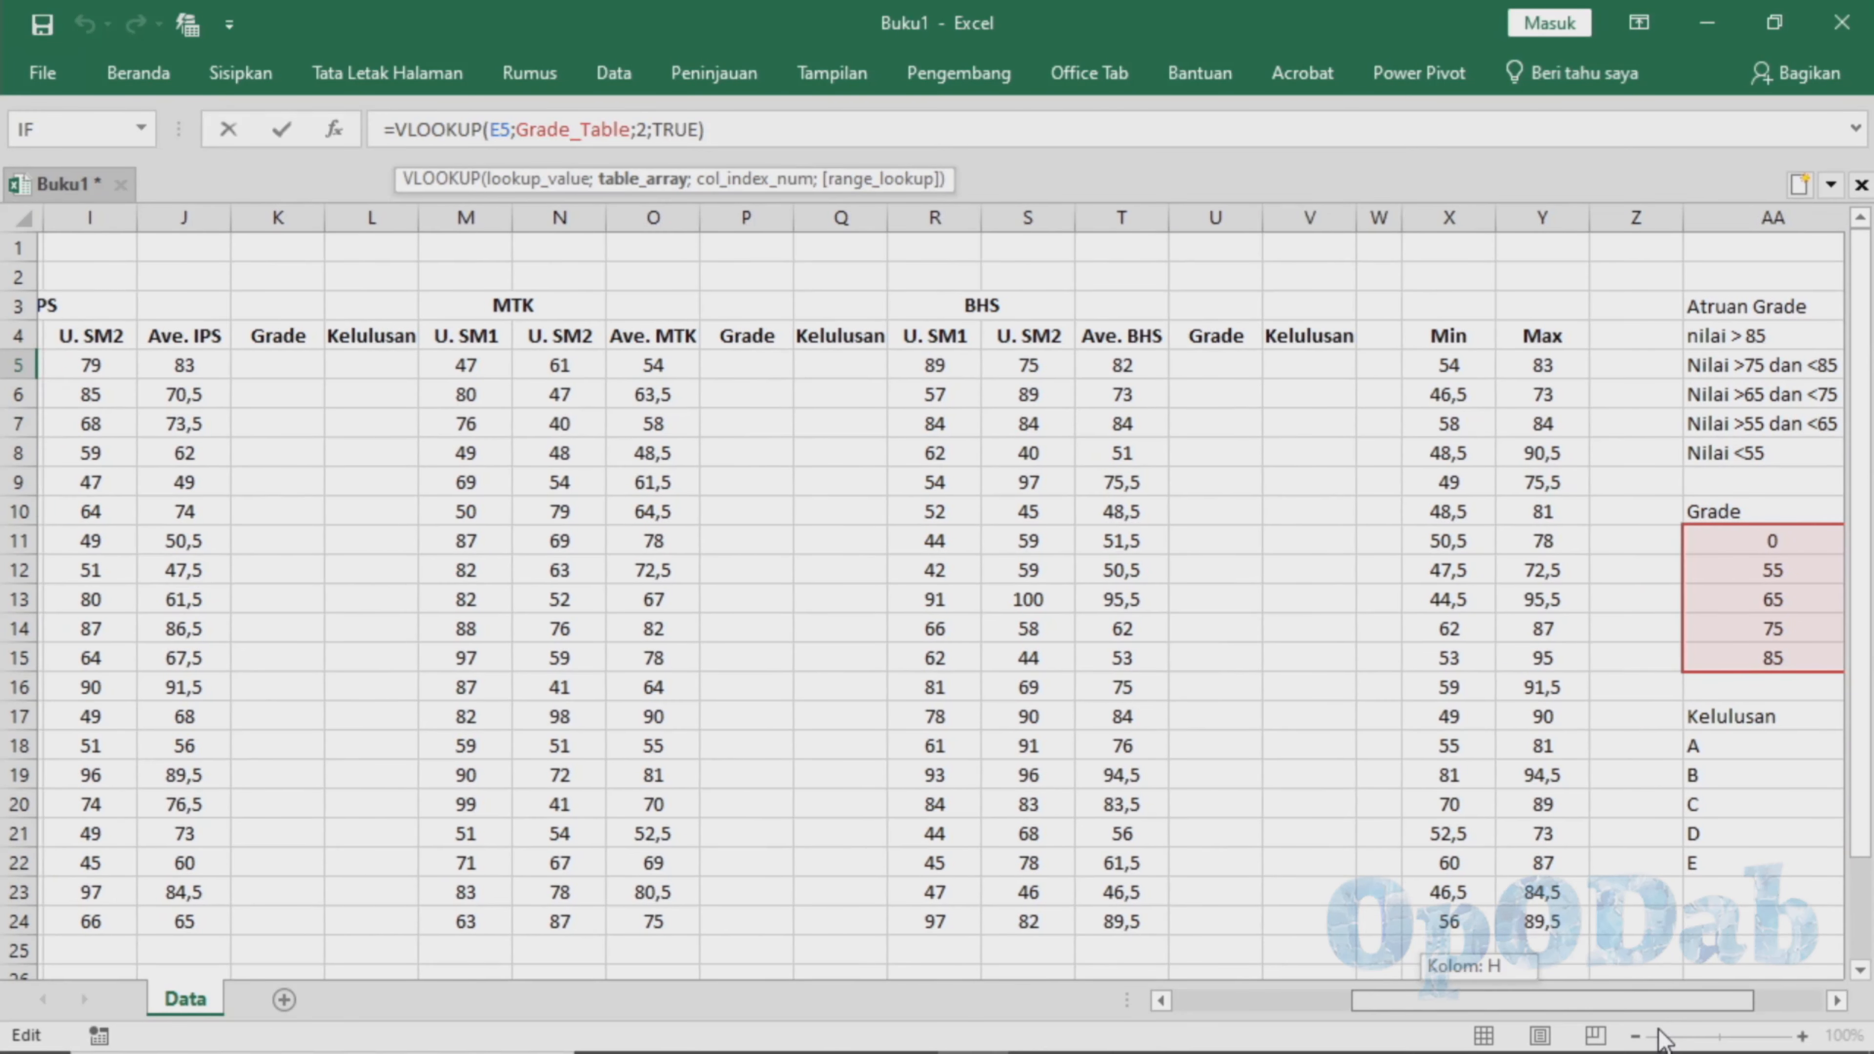
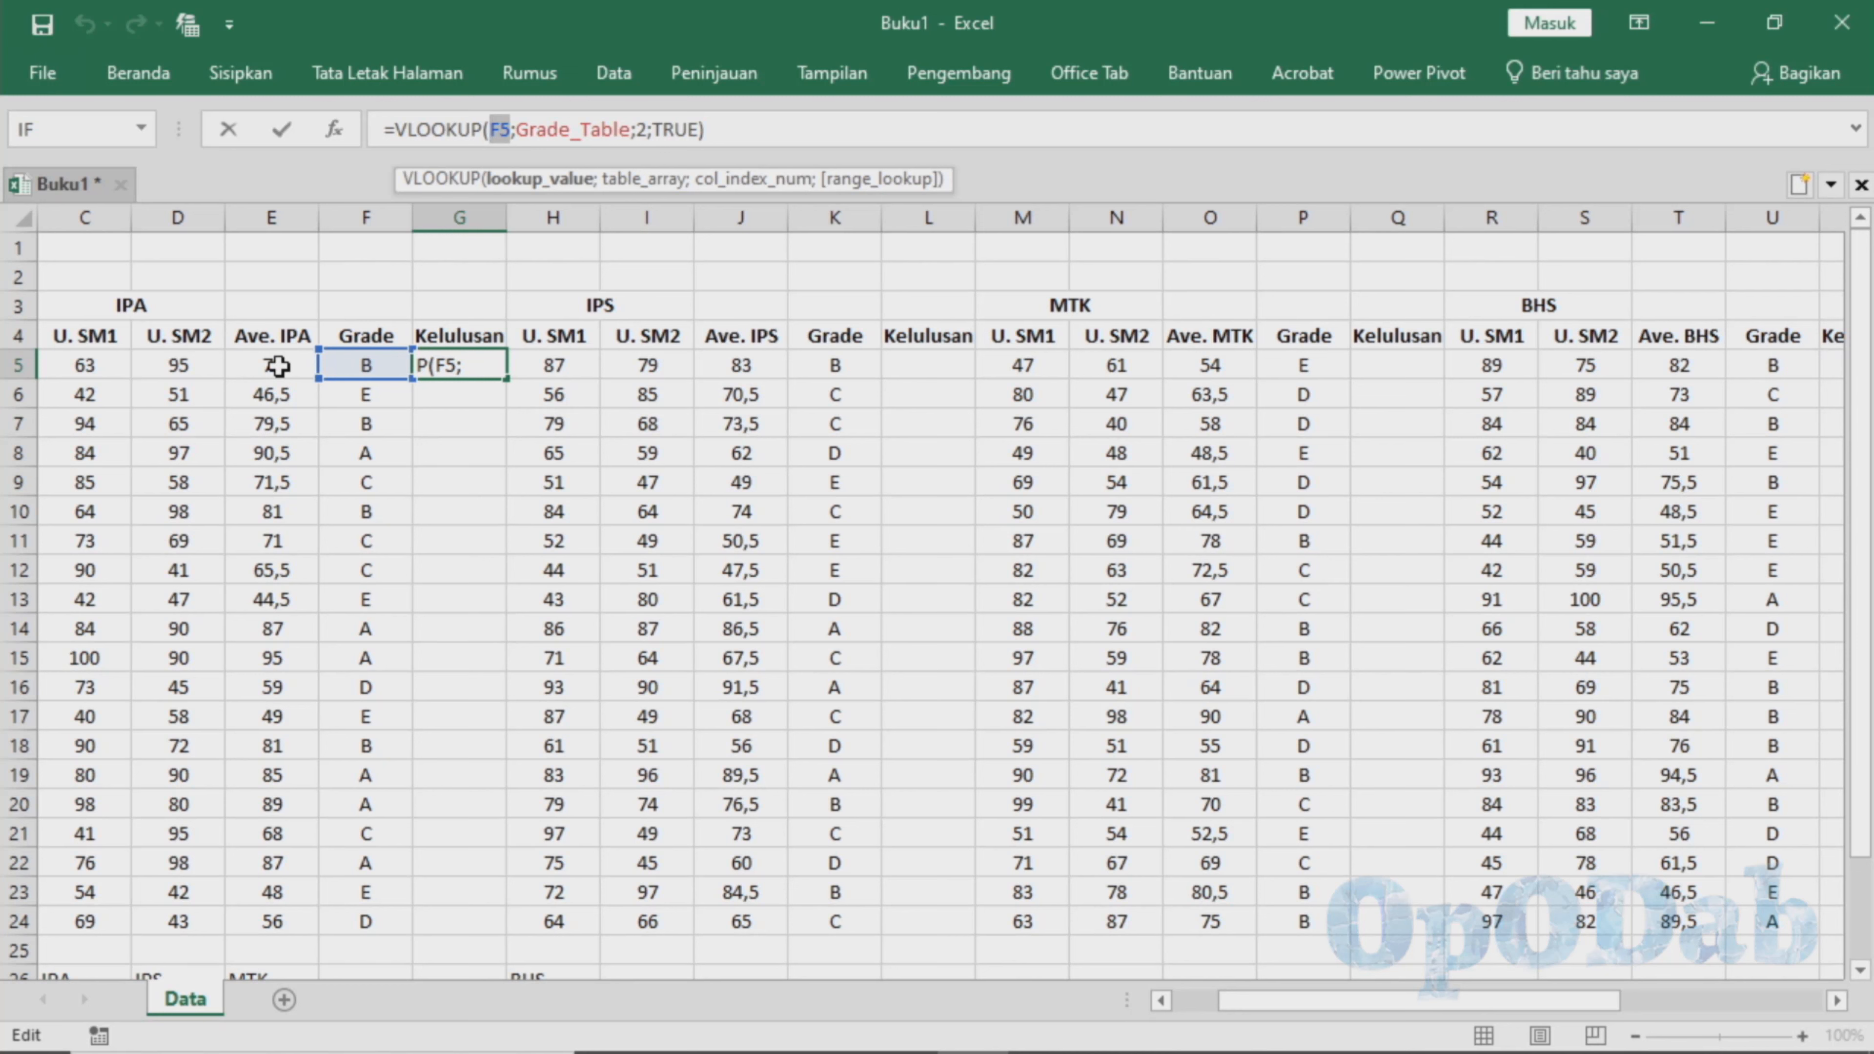
Edit the VLOOKUP in G5 to use E5 as lookup value and the Kelulusan range AA18:AB22 as table array.
{"action": "type", "text": "E"}
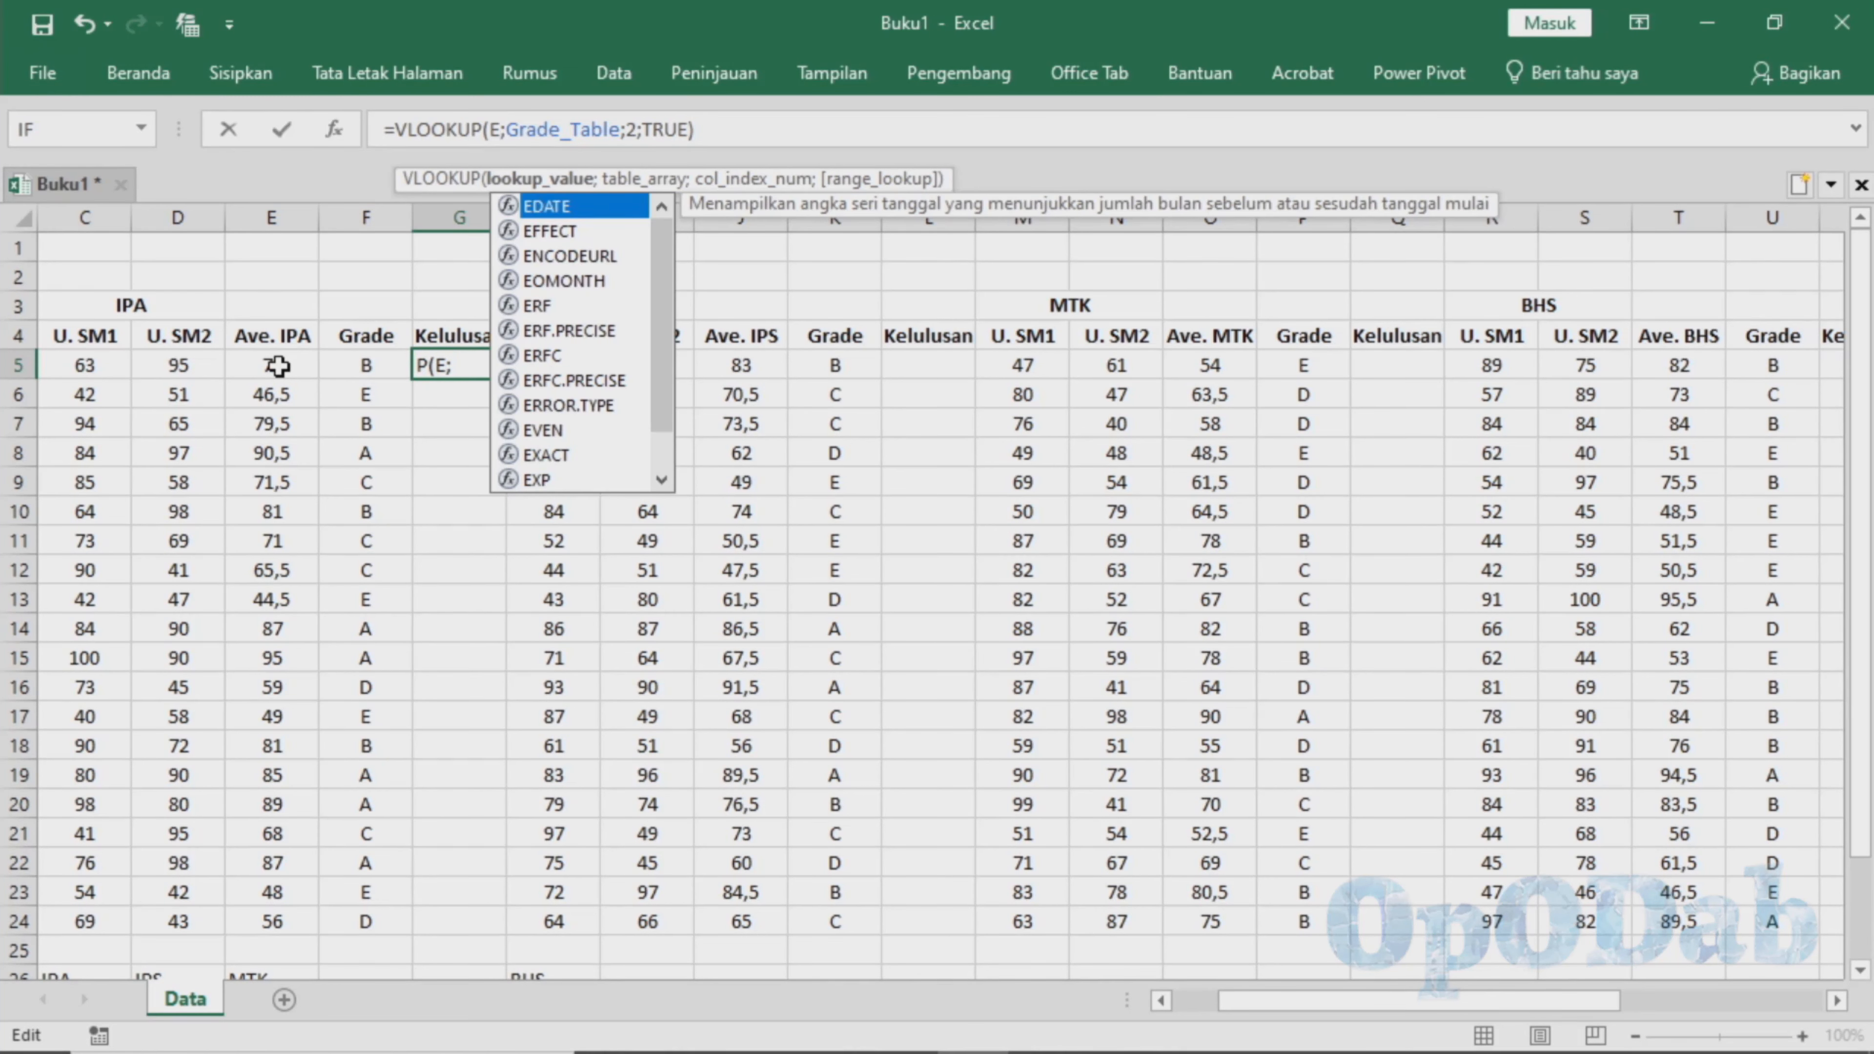
{"action": "left_click", "coordinate": [278, 365]}
{"action": "scroll", "coordinate": [1258, 971], "scroll_direction": "right", "scroll_amount": 3}
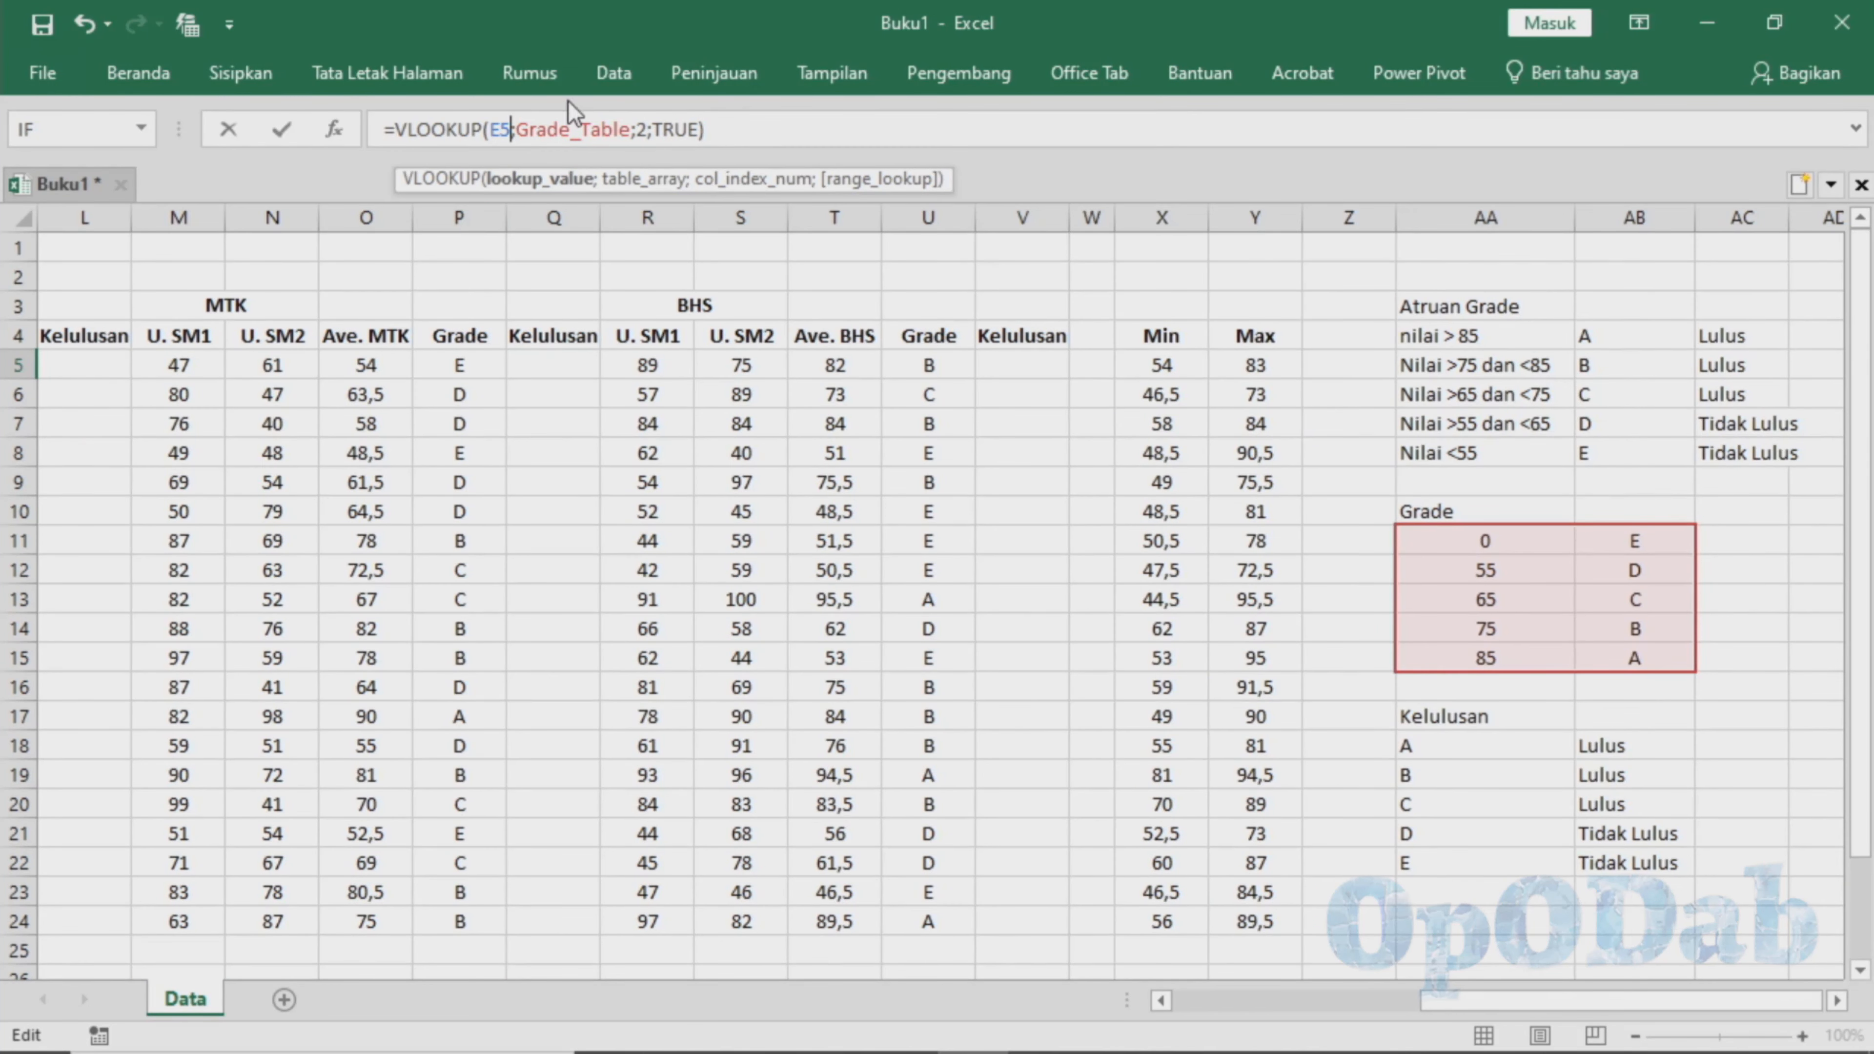
{"action": "left_click_drag", "start_coordinate": [516, 130], "coordinate": [636, 130]}
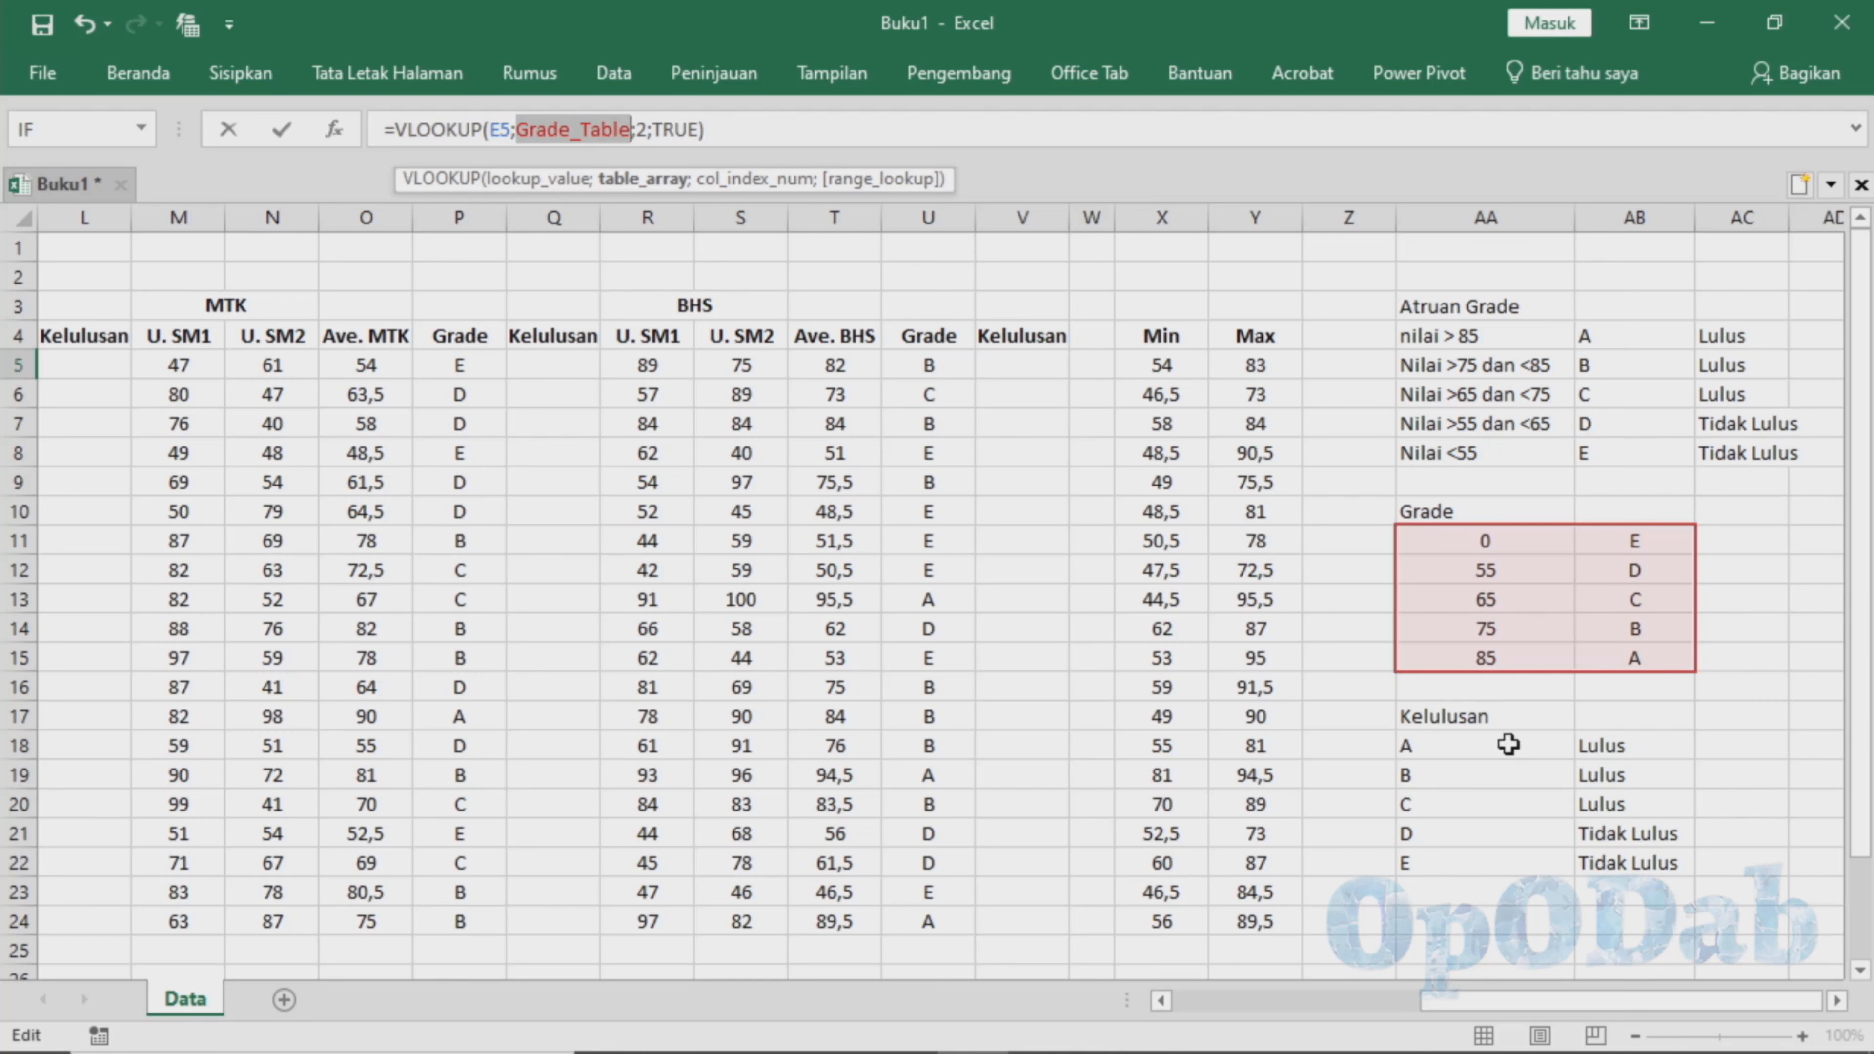
{"action": "left_click_drag", "start_coordinate": [1460, 754], "coordinate": [1626, 863]}
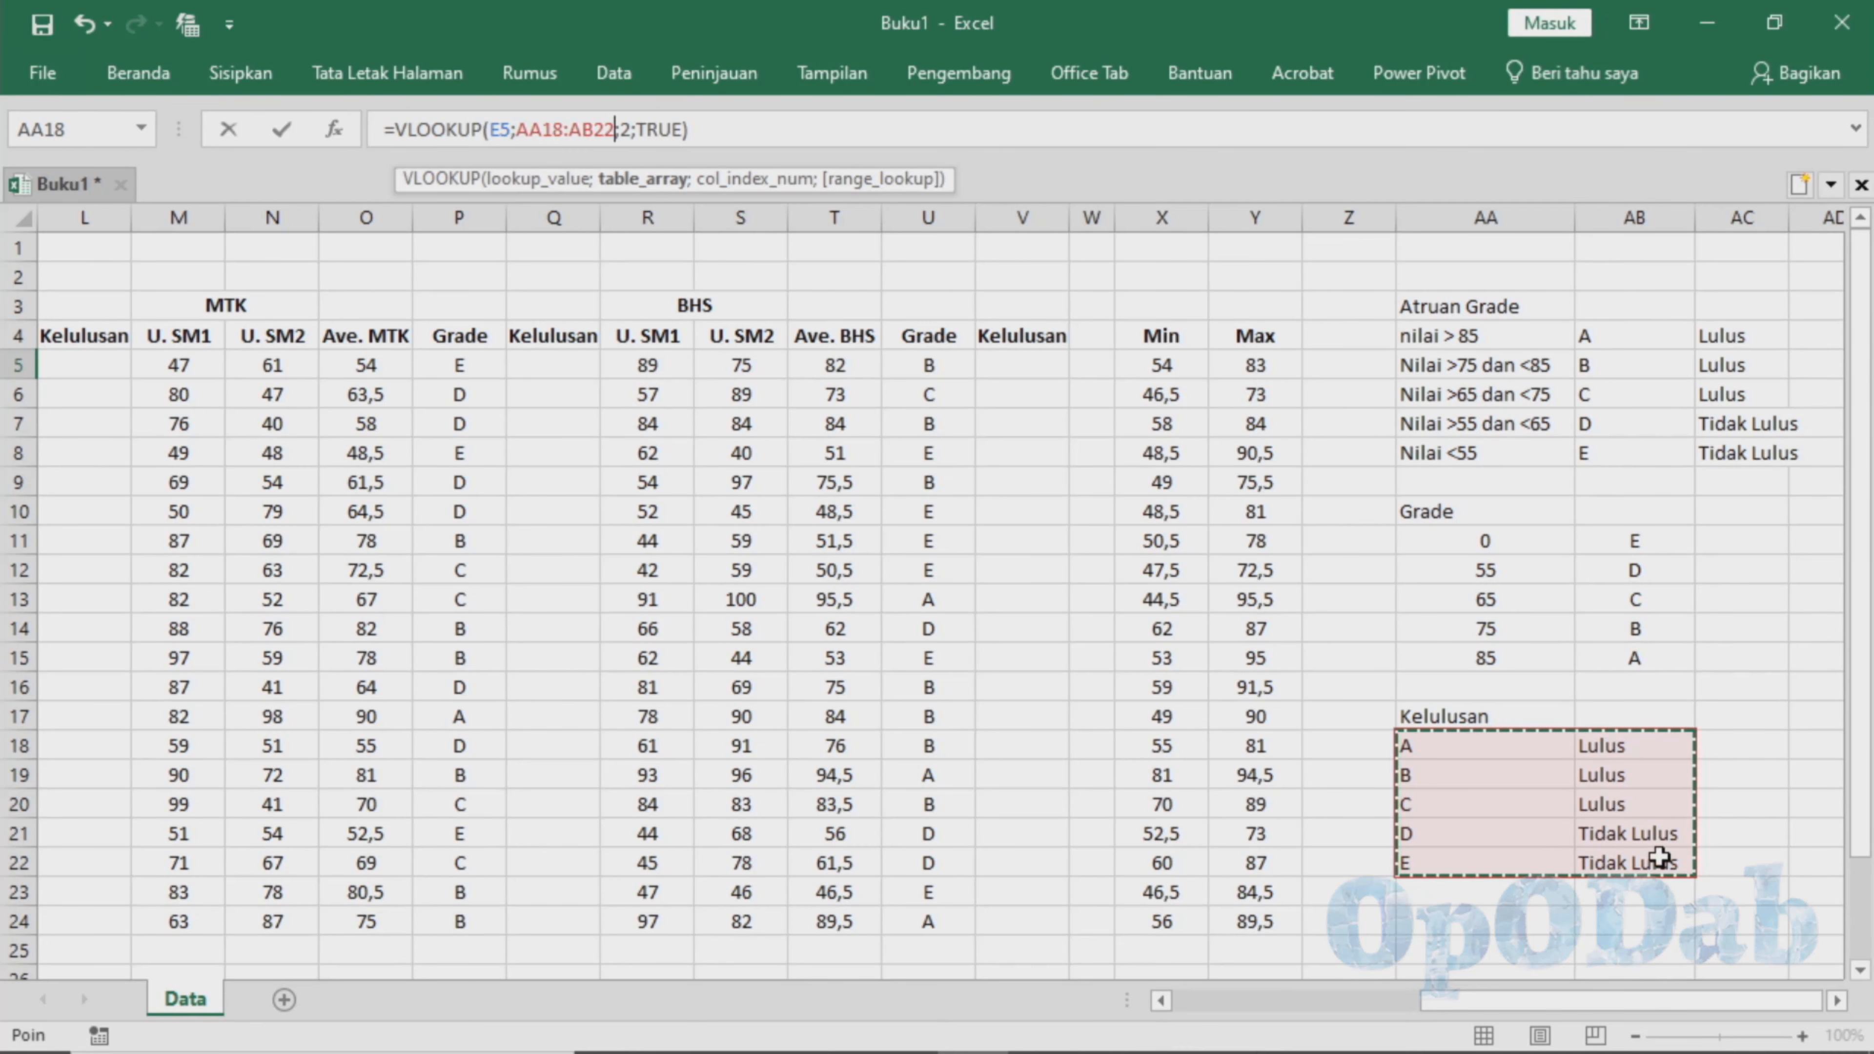
{"action": "key", "text": "Return"}
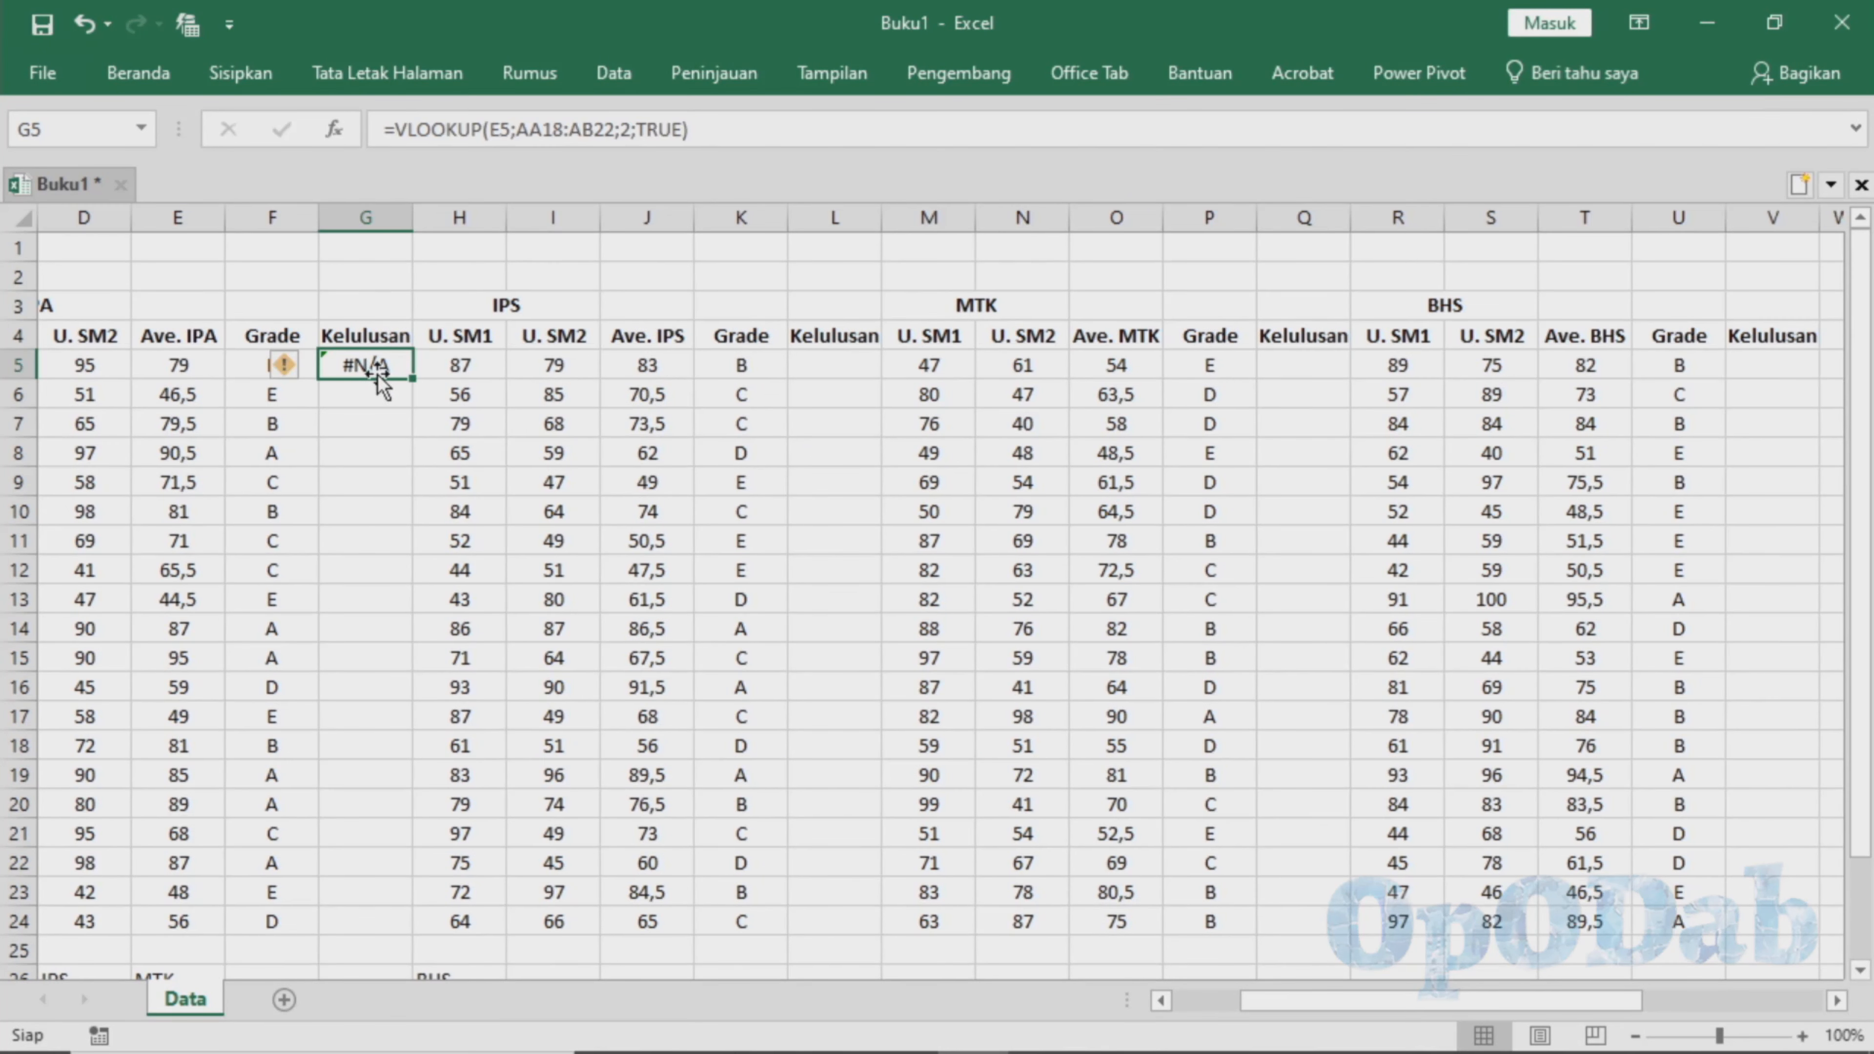
Change the lookup value in G5's VLOOKUP to the grade in F5 and fill the formula down through G24.
{"action": "left_click", "coordinate": [499, 130]}
{"action": "key", "text": "BackSpace"}
{"action": "type", "text": "f5;AA18:AB22;2;TRUE)"}
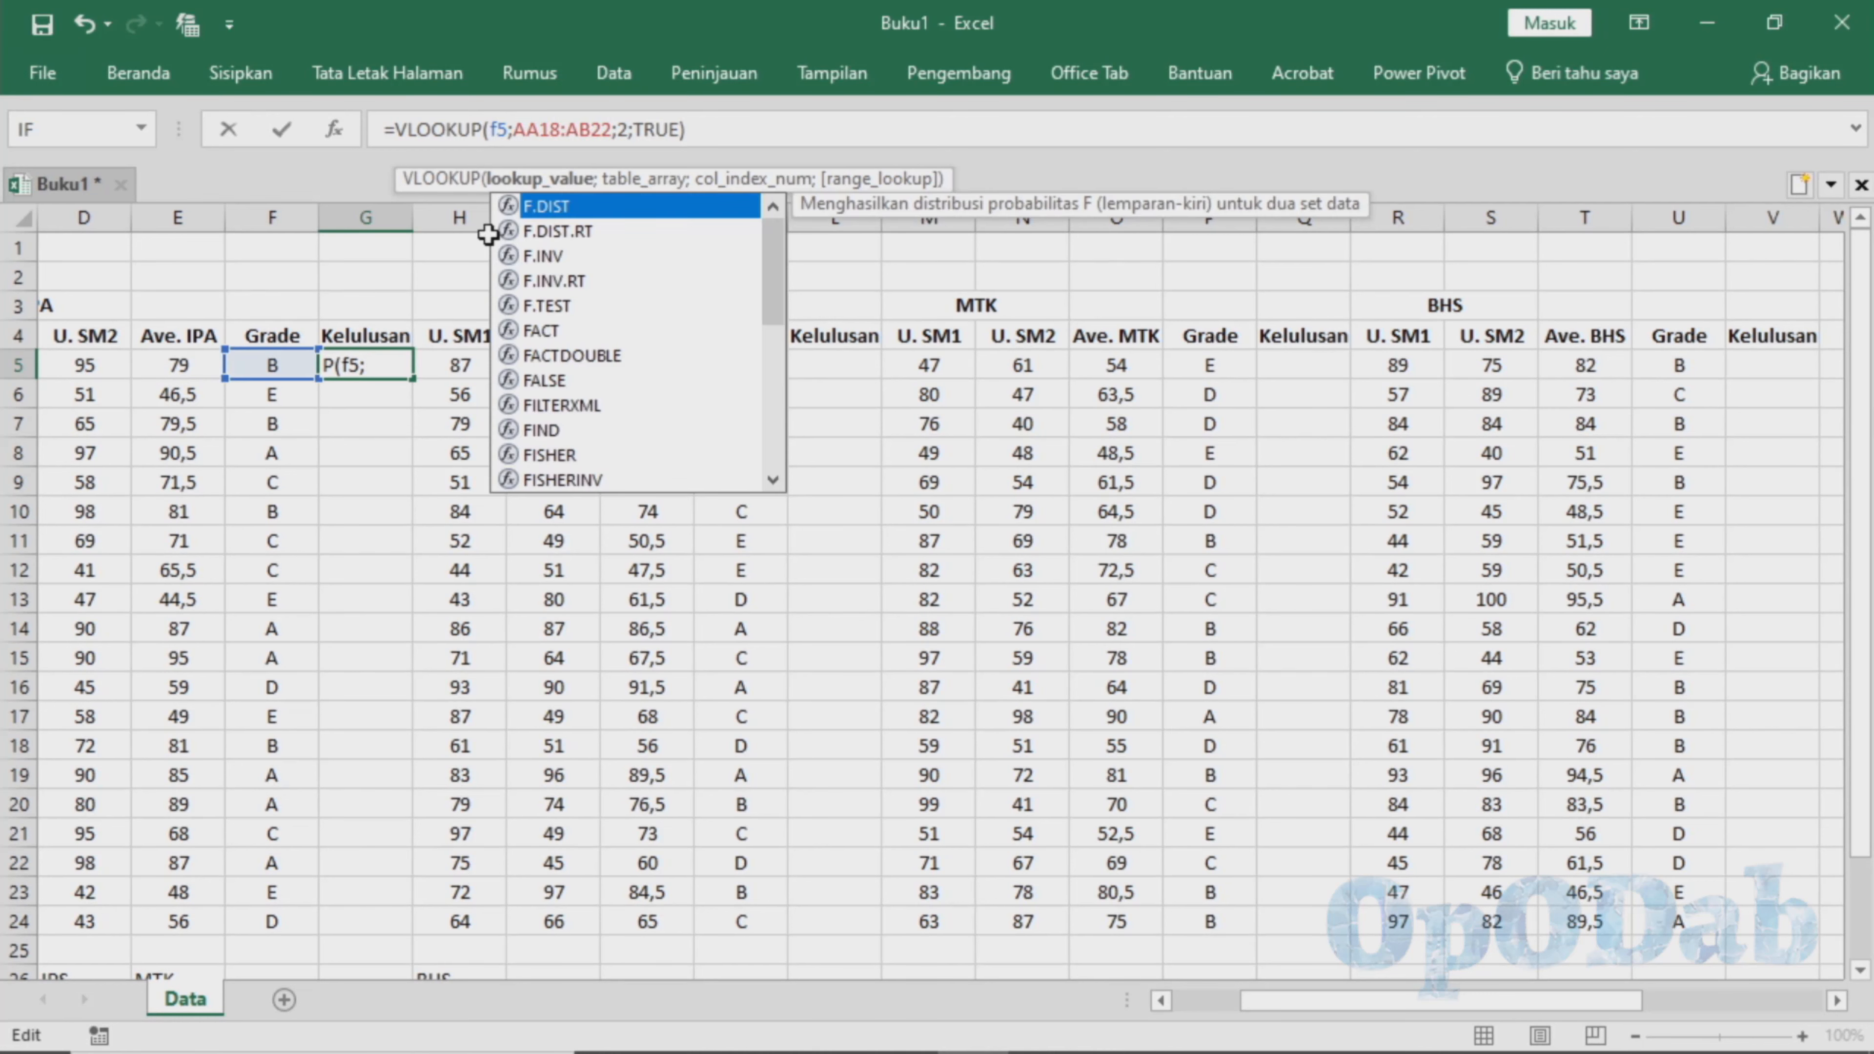
{"action": "key", "text": "ctrl+Return"}
{"action": "left_click_drag", "start_coordinate": [1350, 1000], "coordinate": [1294, 1000]}
{"action": "left_click_drag", "start_coordinate": [506, 378], "coordinate": [511, 937]}
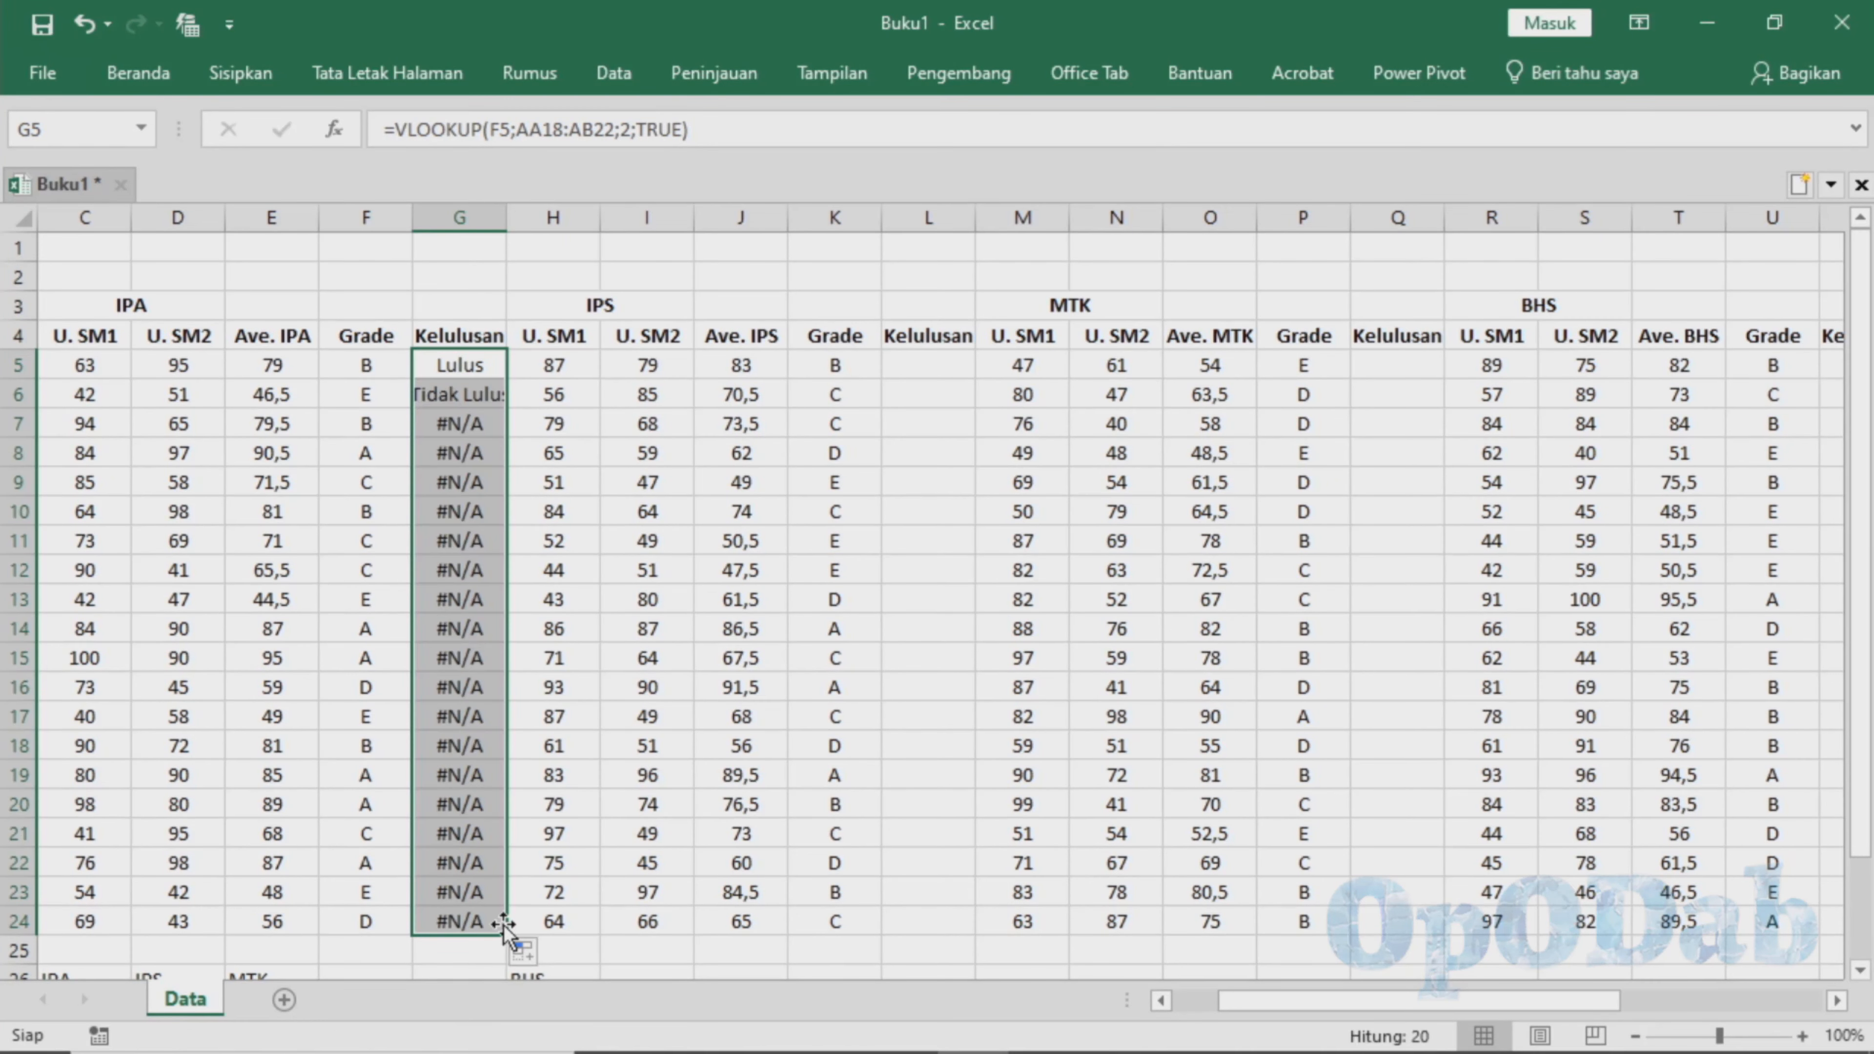
Compare the table ranges in the Kelulusan formulas of G5, G6 and G7 with the Kelulusan lookup table.
{"action": "scroll", "coordinate": [1563, 904], "scroll_direction": "left", "scroll_amount": 2}
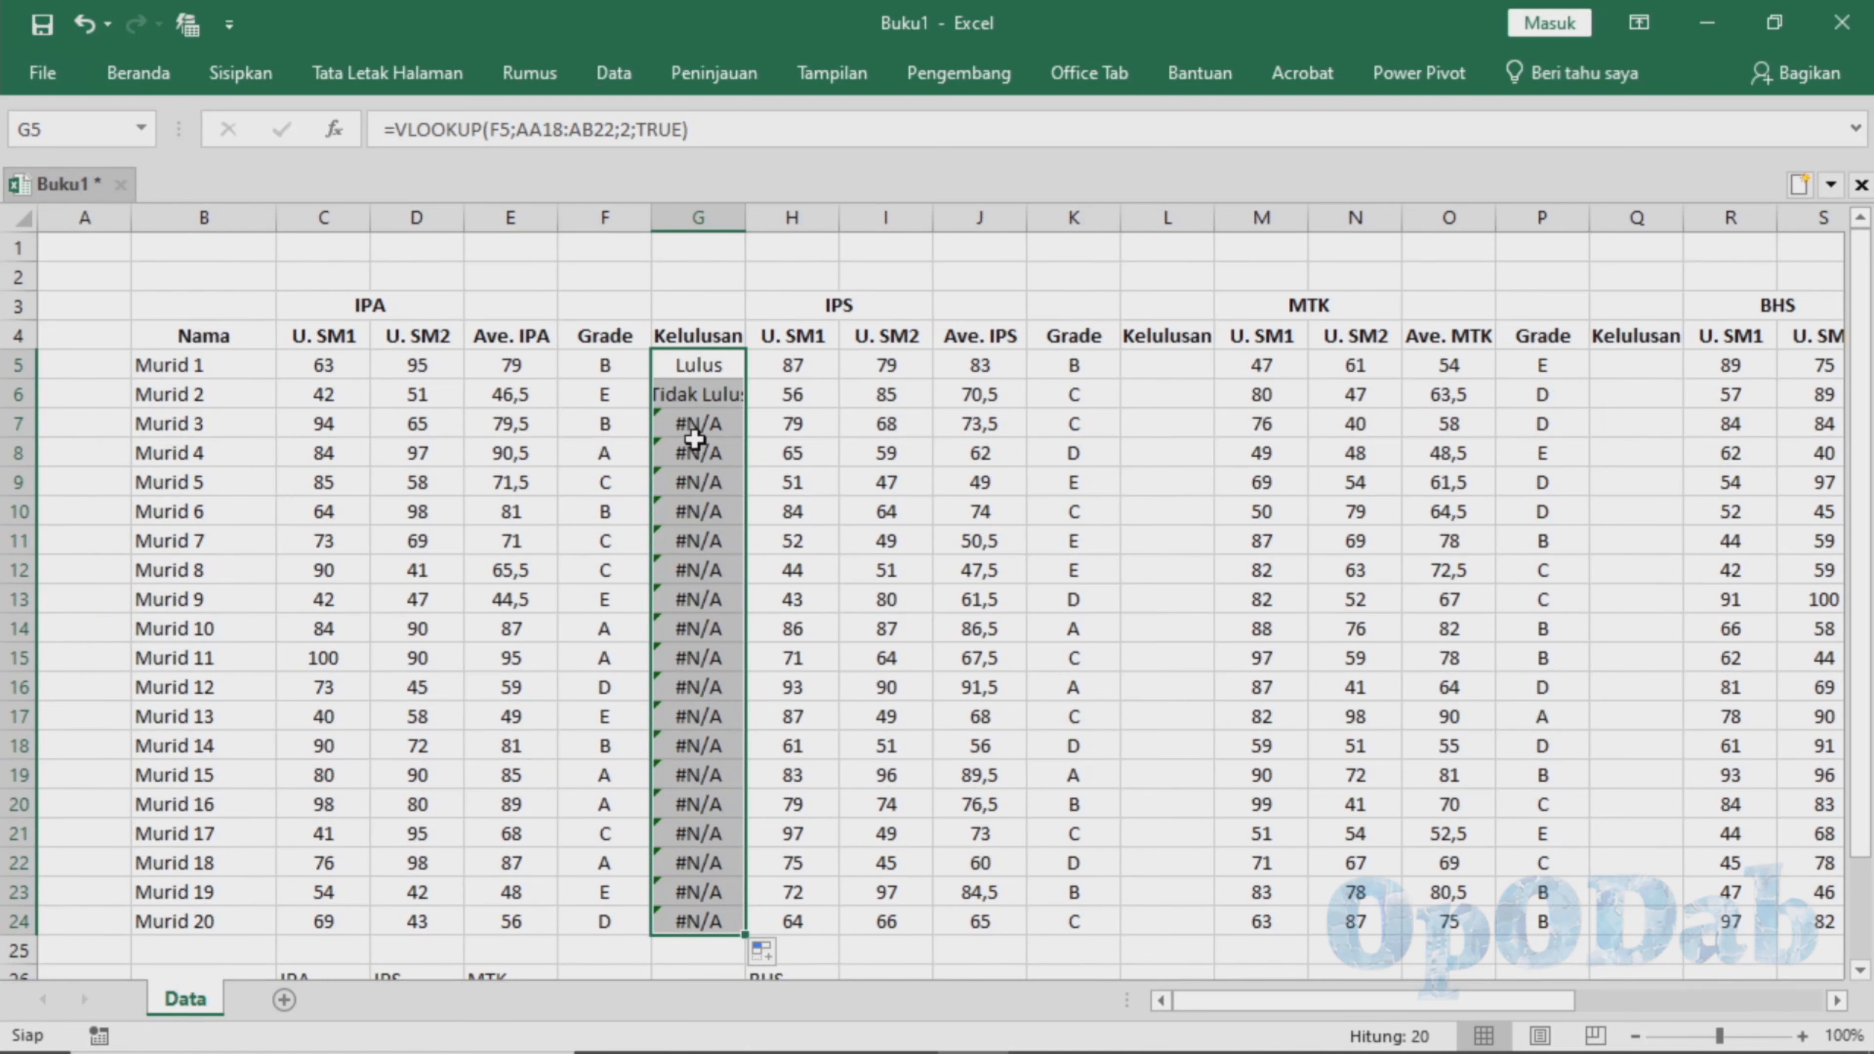
{"action": "left_click", "coordinate": [694, 425]}
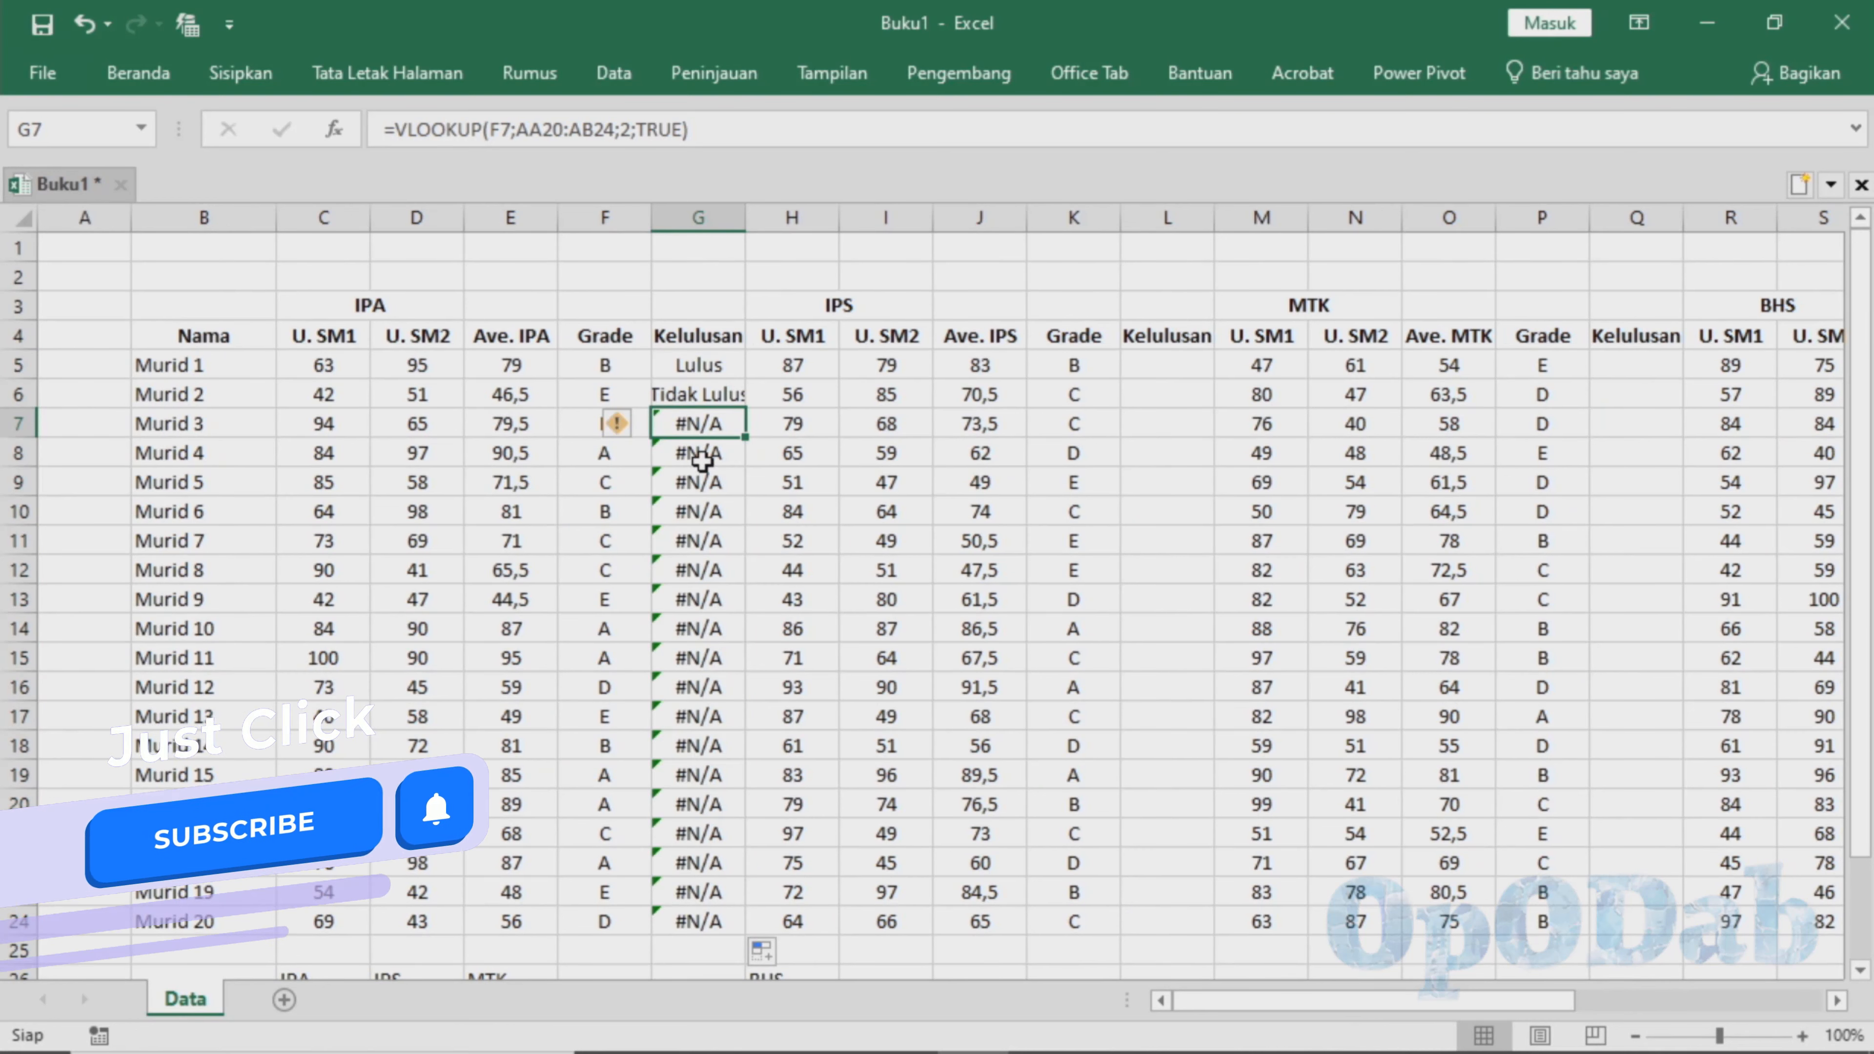
{"action": "left_click", "coordinate": [719, 366]}
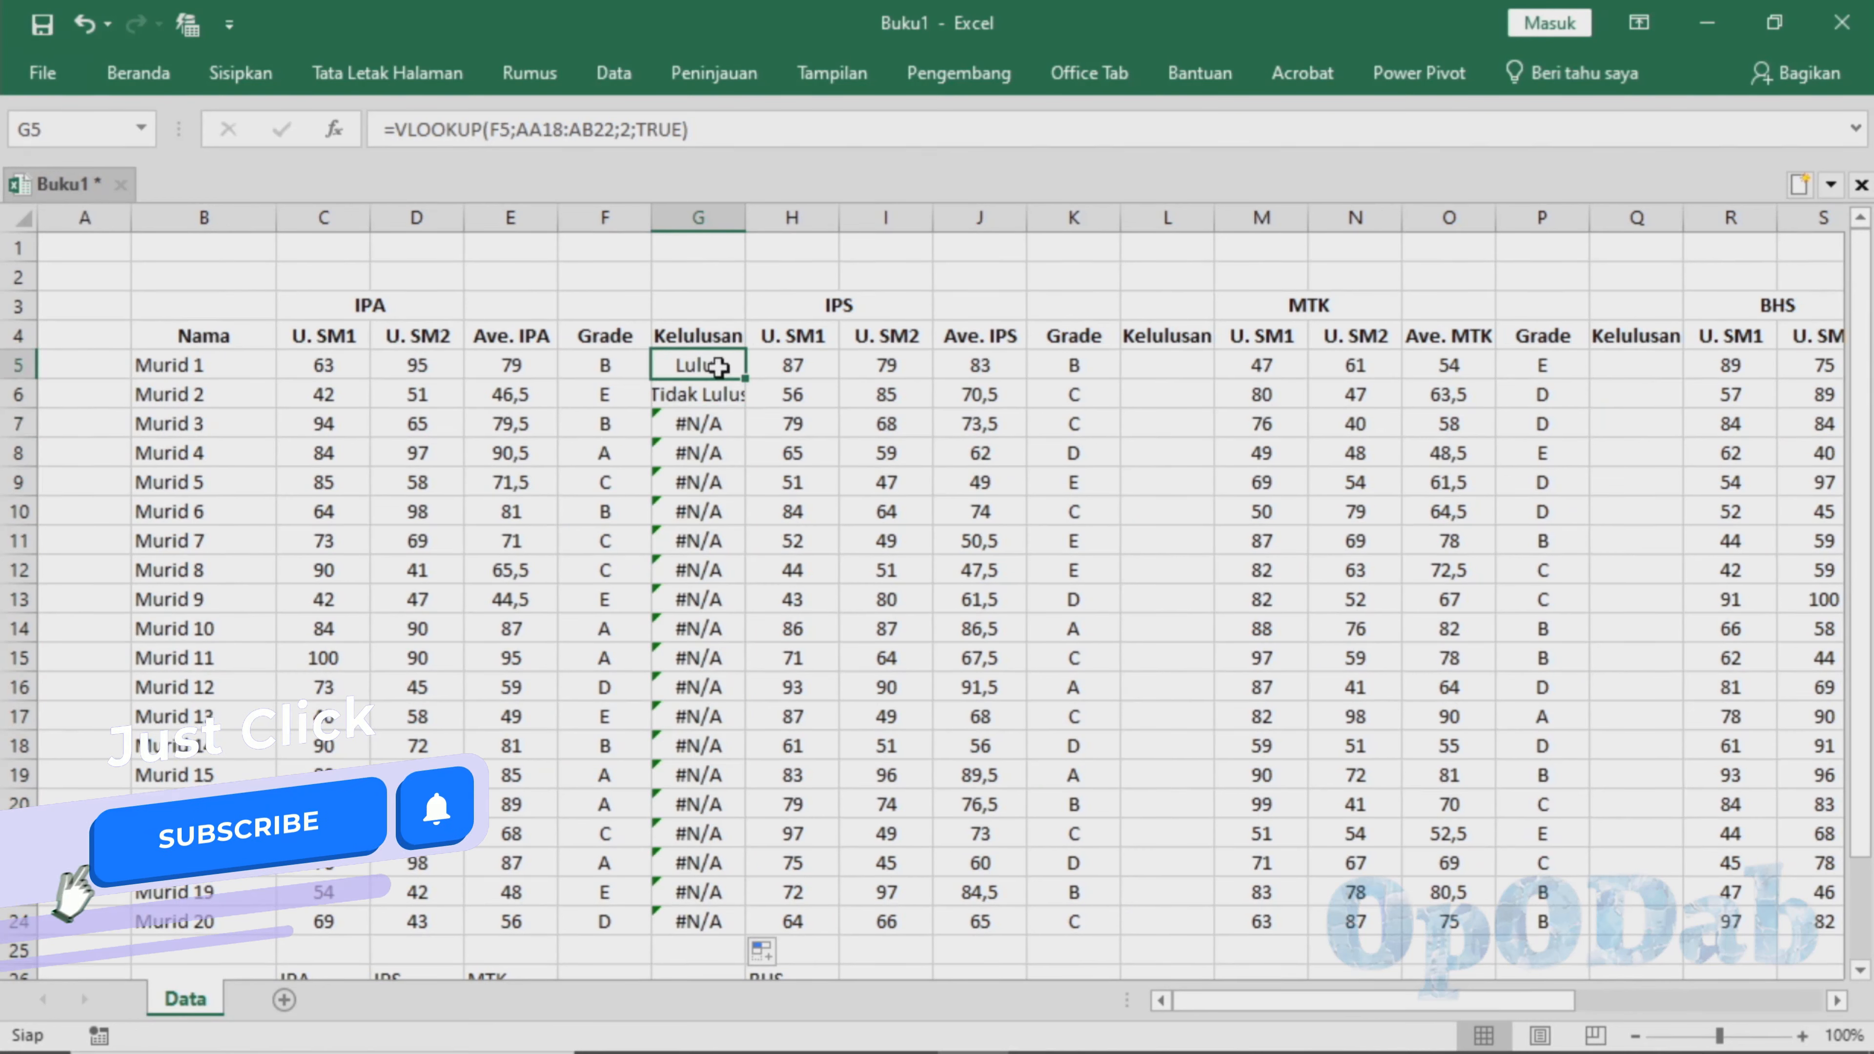
{"action": "left_click", "coordinate": [582, 129]}
{"action": "key", "text": "Return"}
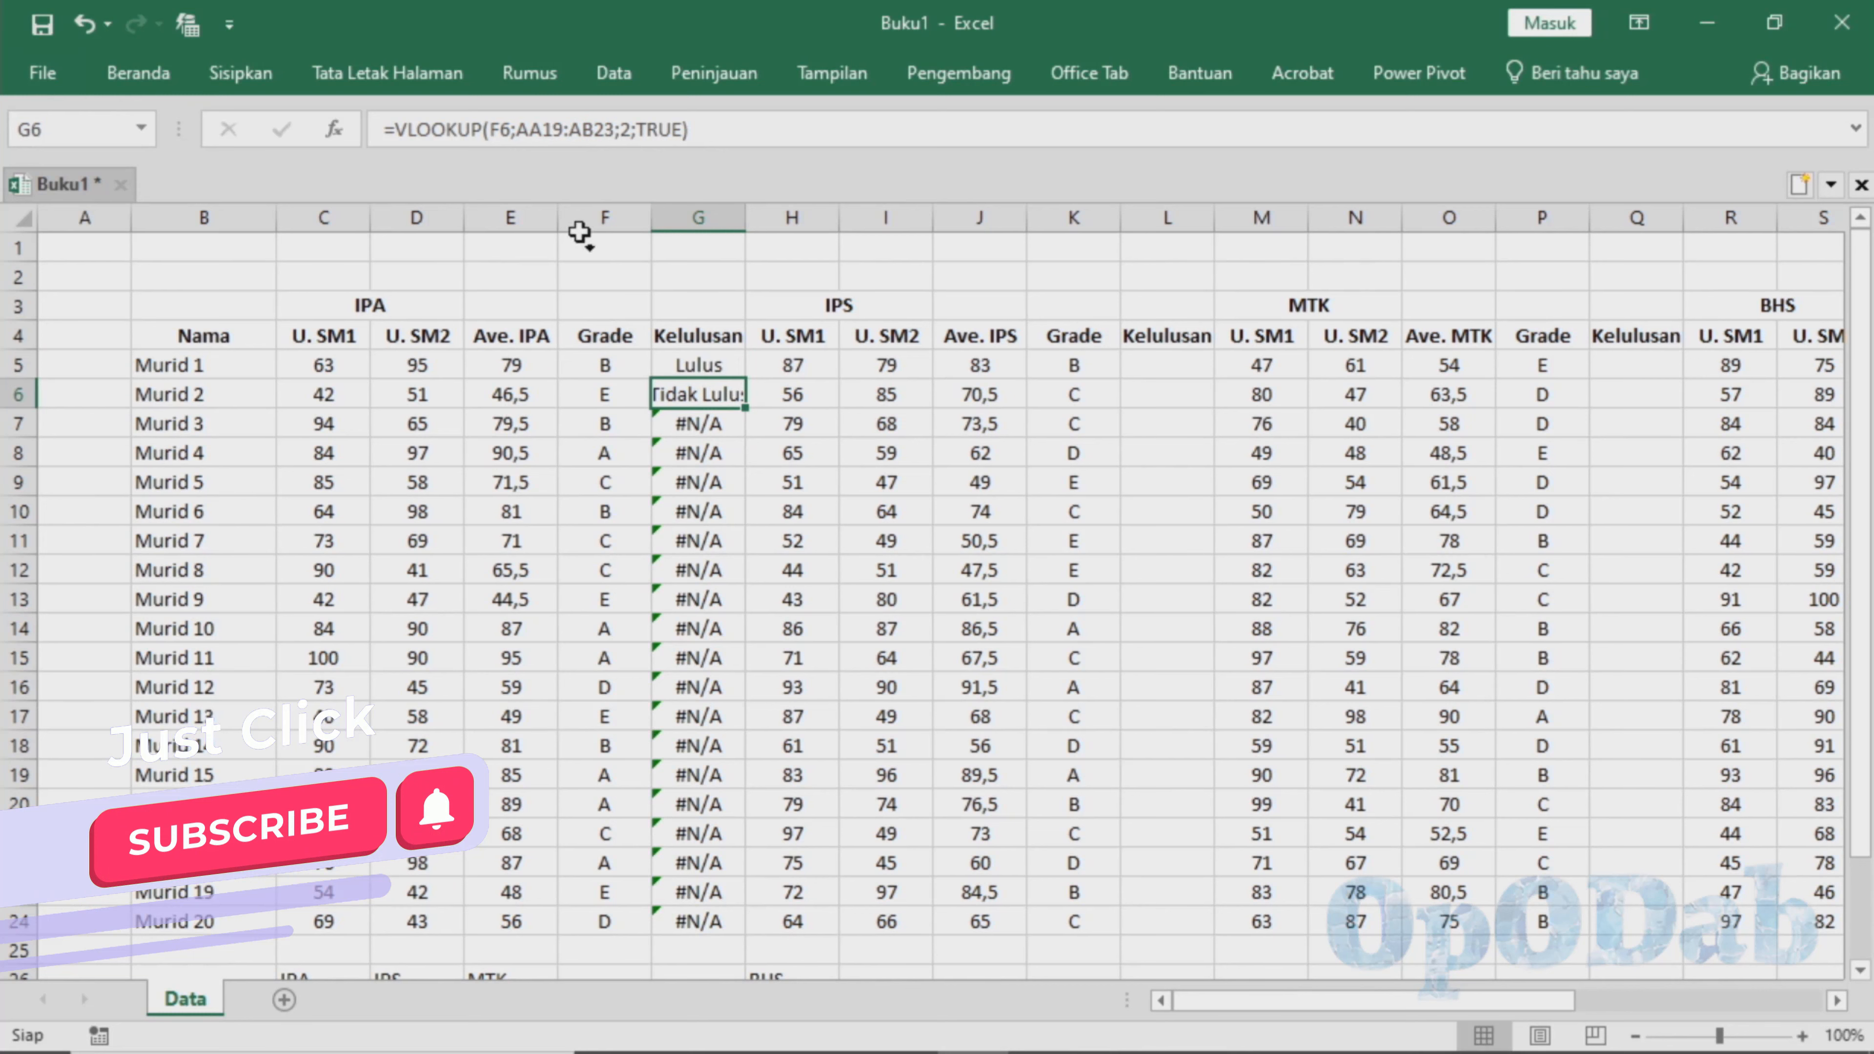
{"action": "left_click", "coordinate": [593, 129]}
{"action": "left_click_drag", "start_coordinate": [1225, 1000], "coordinate": [1459, 994]}
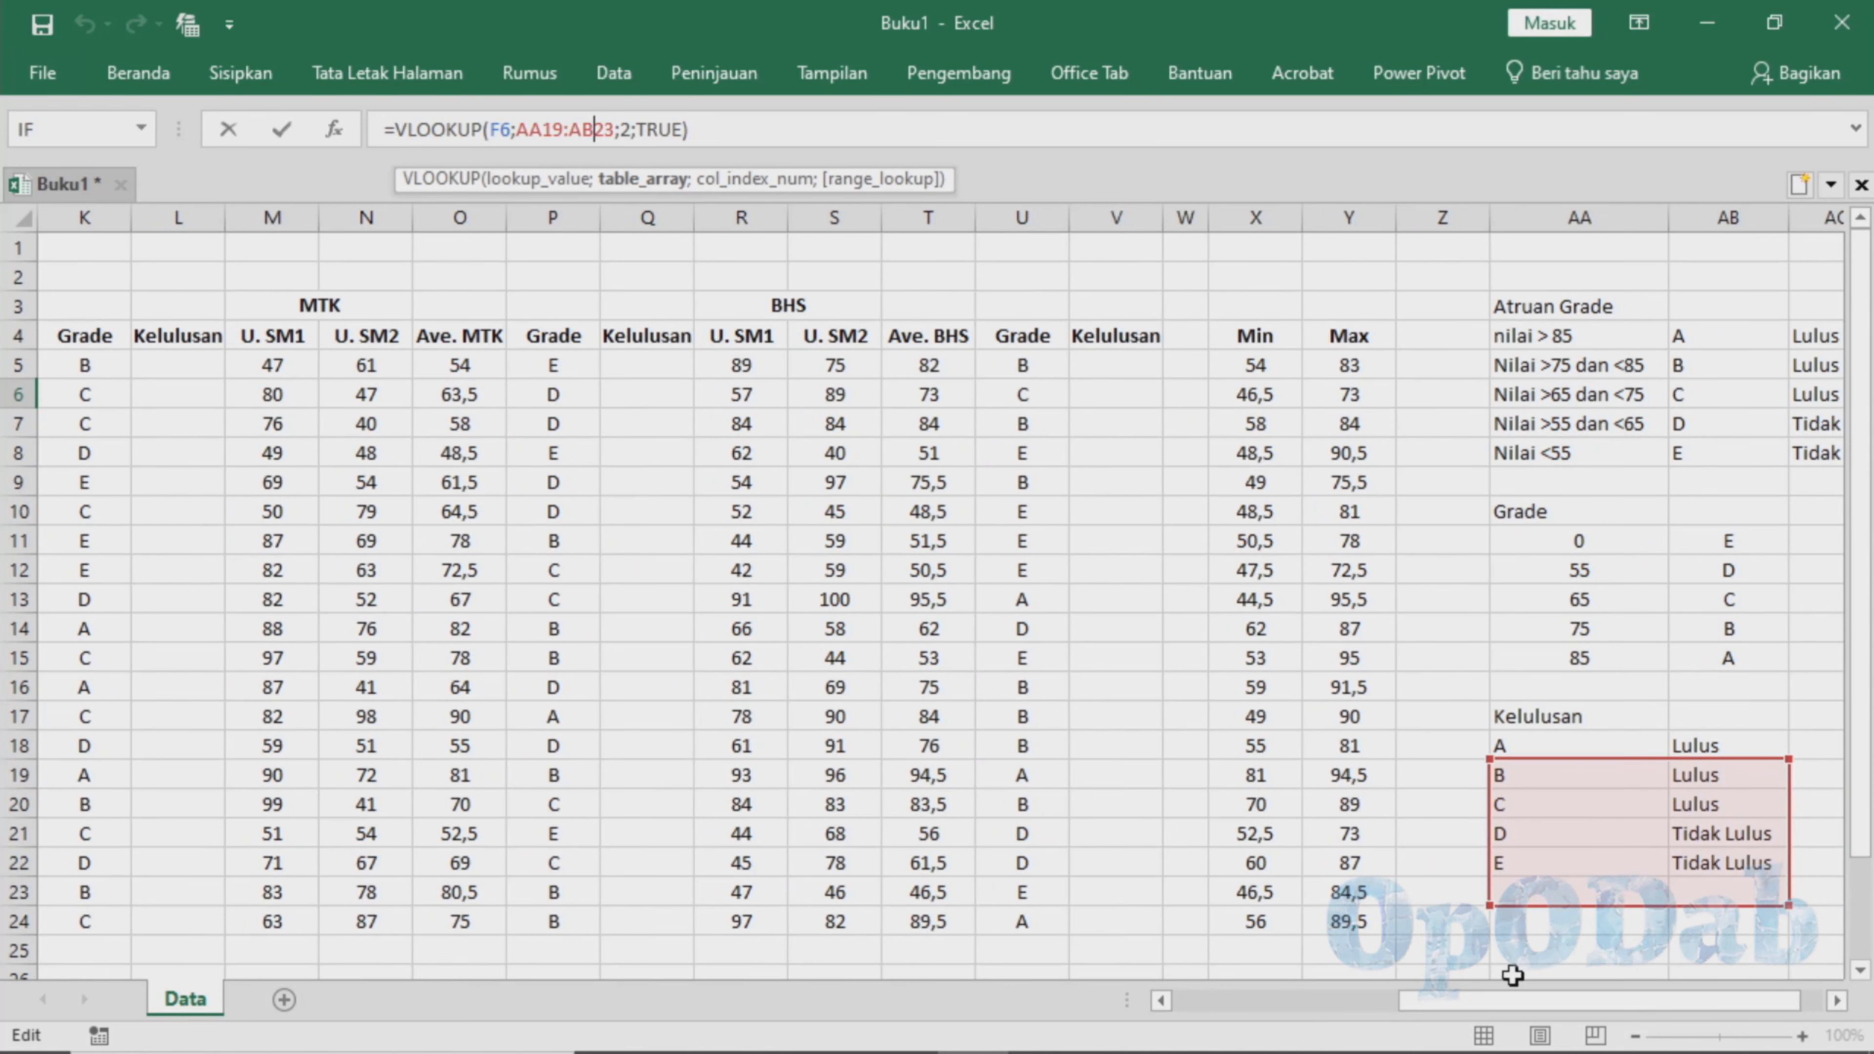
{"action": "left_click_drag", "start_coordinate": [1498, 1001], "coordinate": [1330, 1037]}
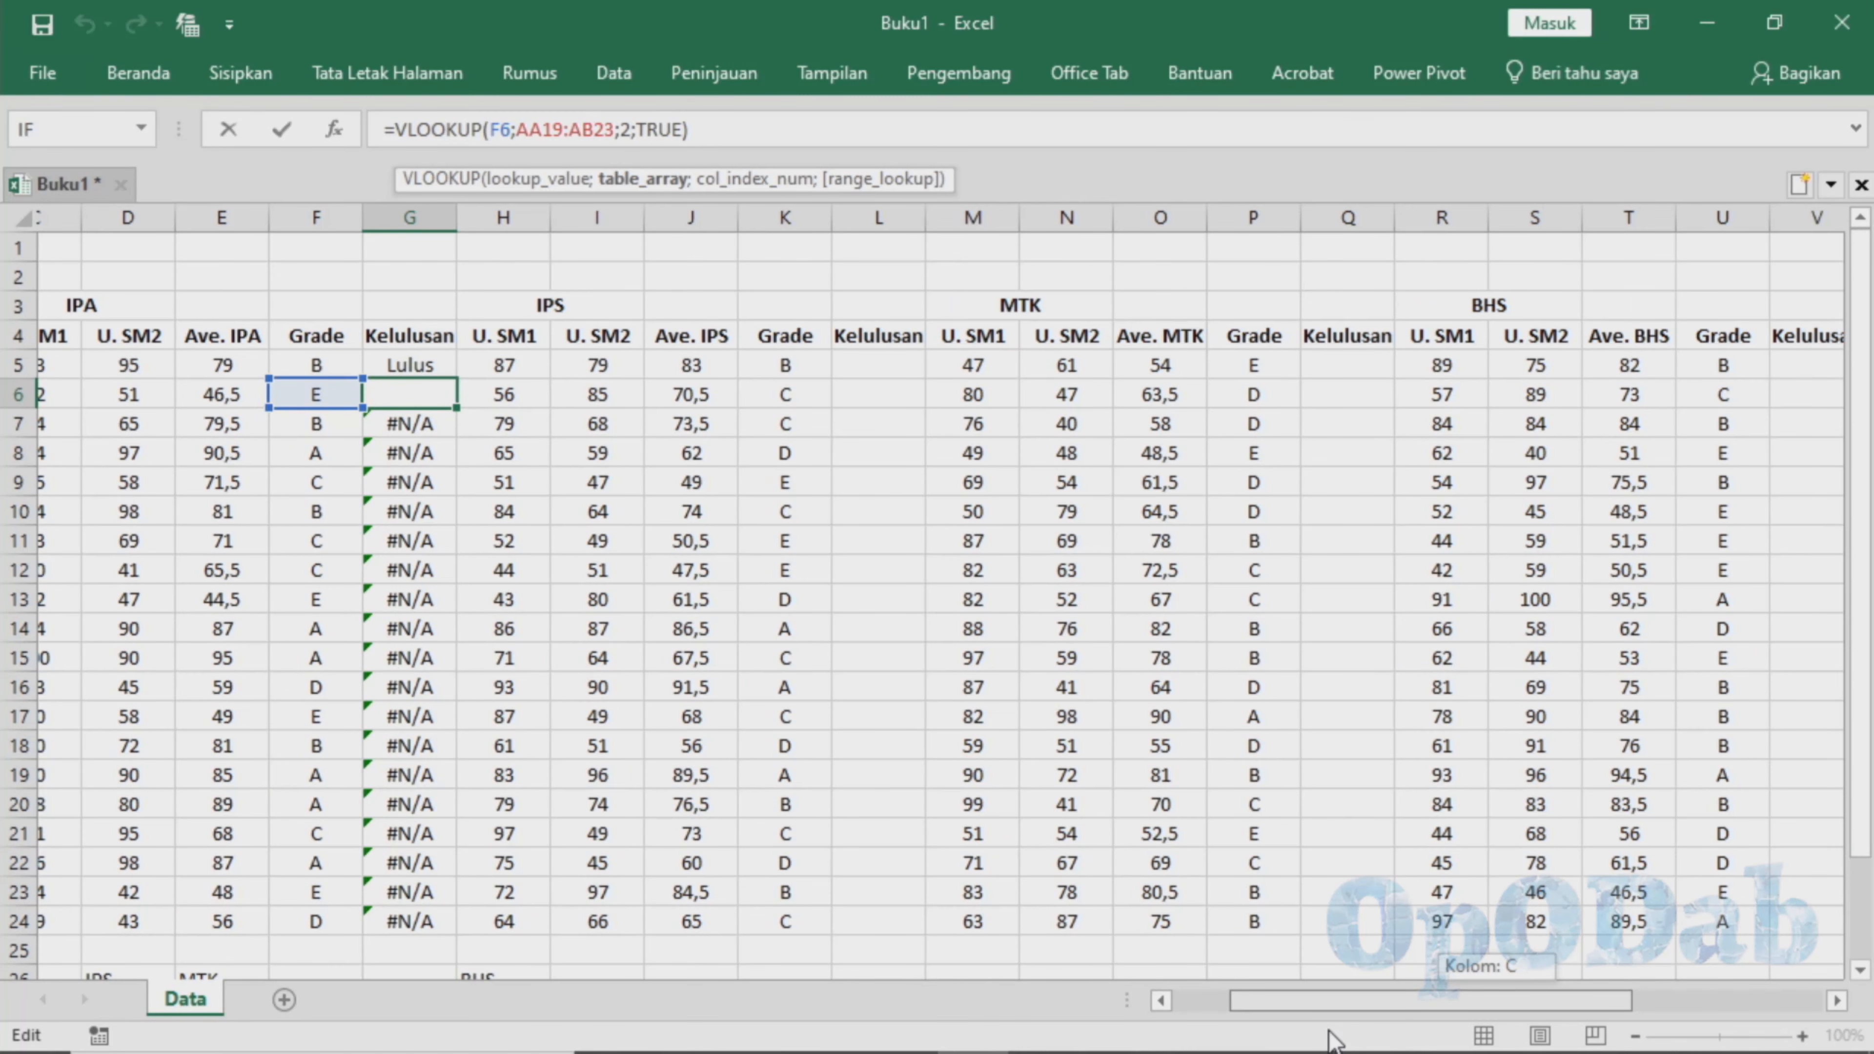
{"action": "left_click_drag", "start_coordinate": [1331, 1037], "coordinate": [1312, 1043]}
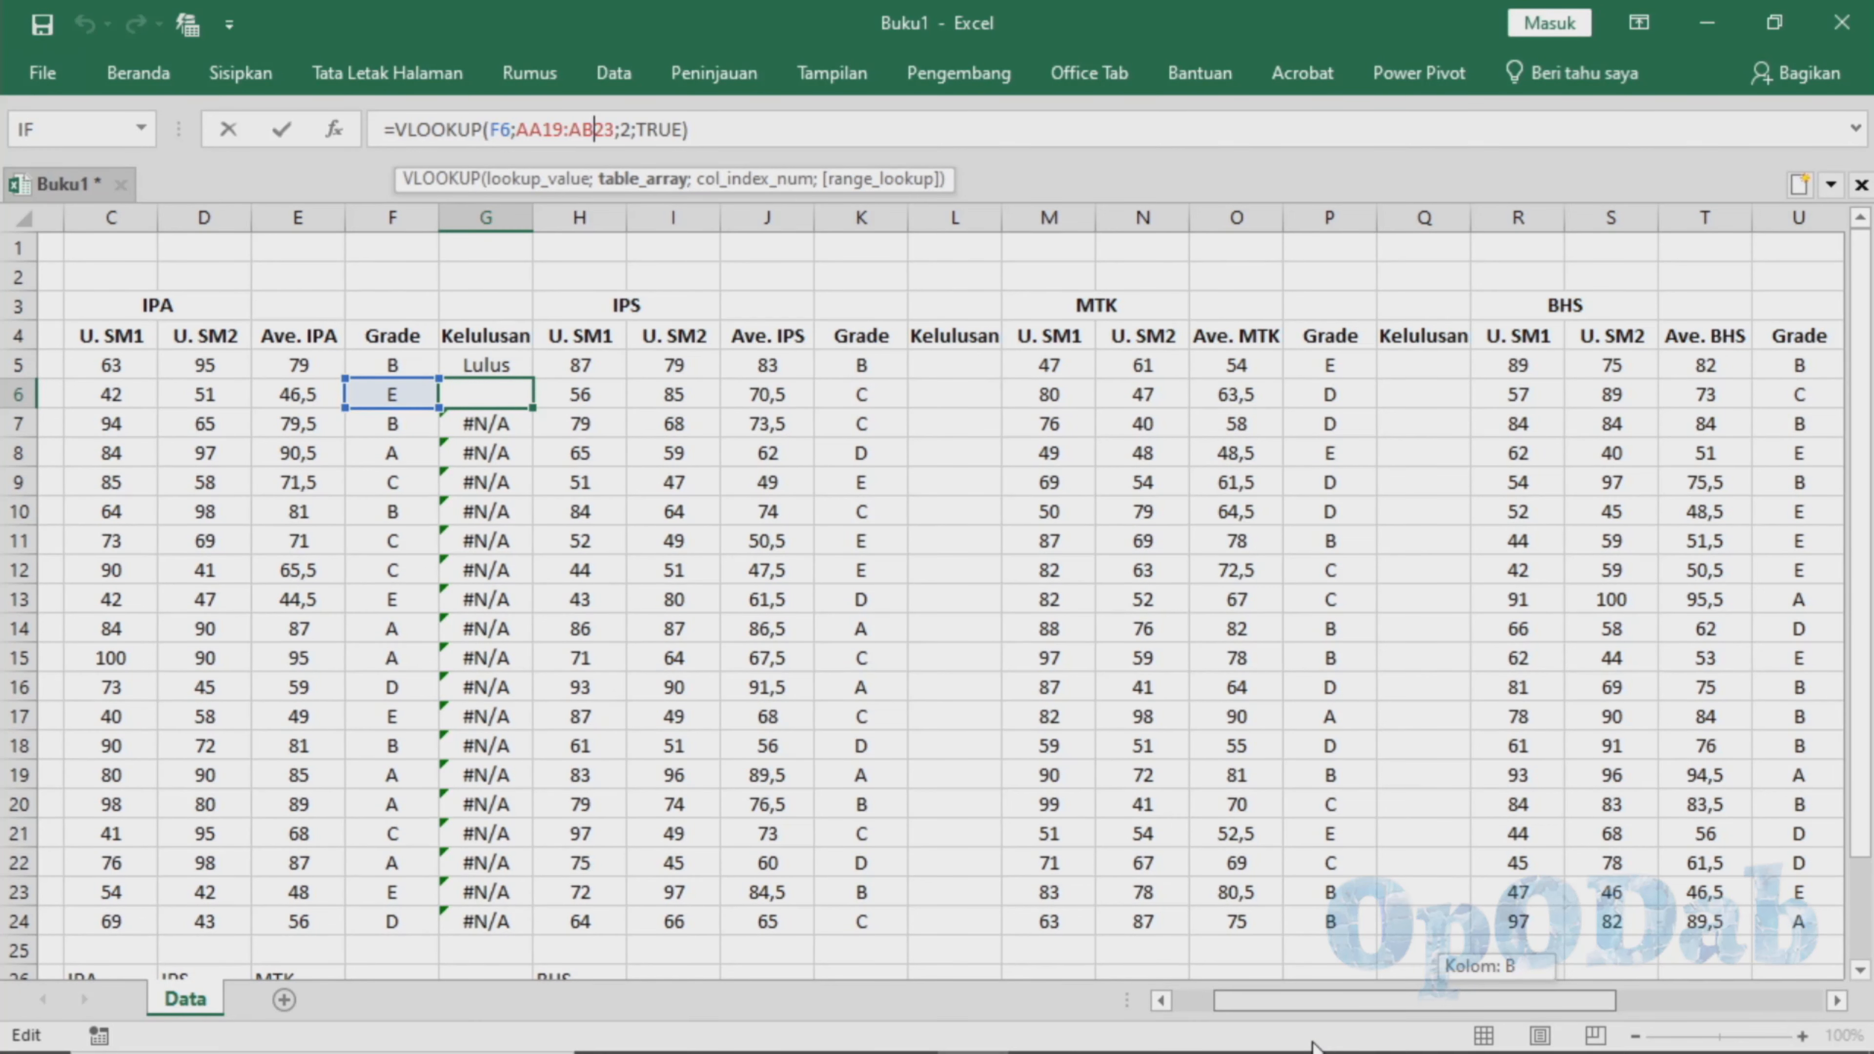
{"action": "left_click_drag", "start_coordinate": [1313, 1042], "coordinate": [1337, 1033]}
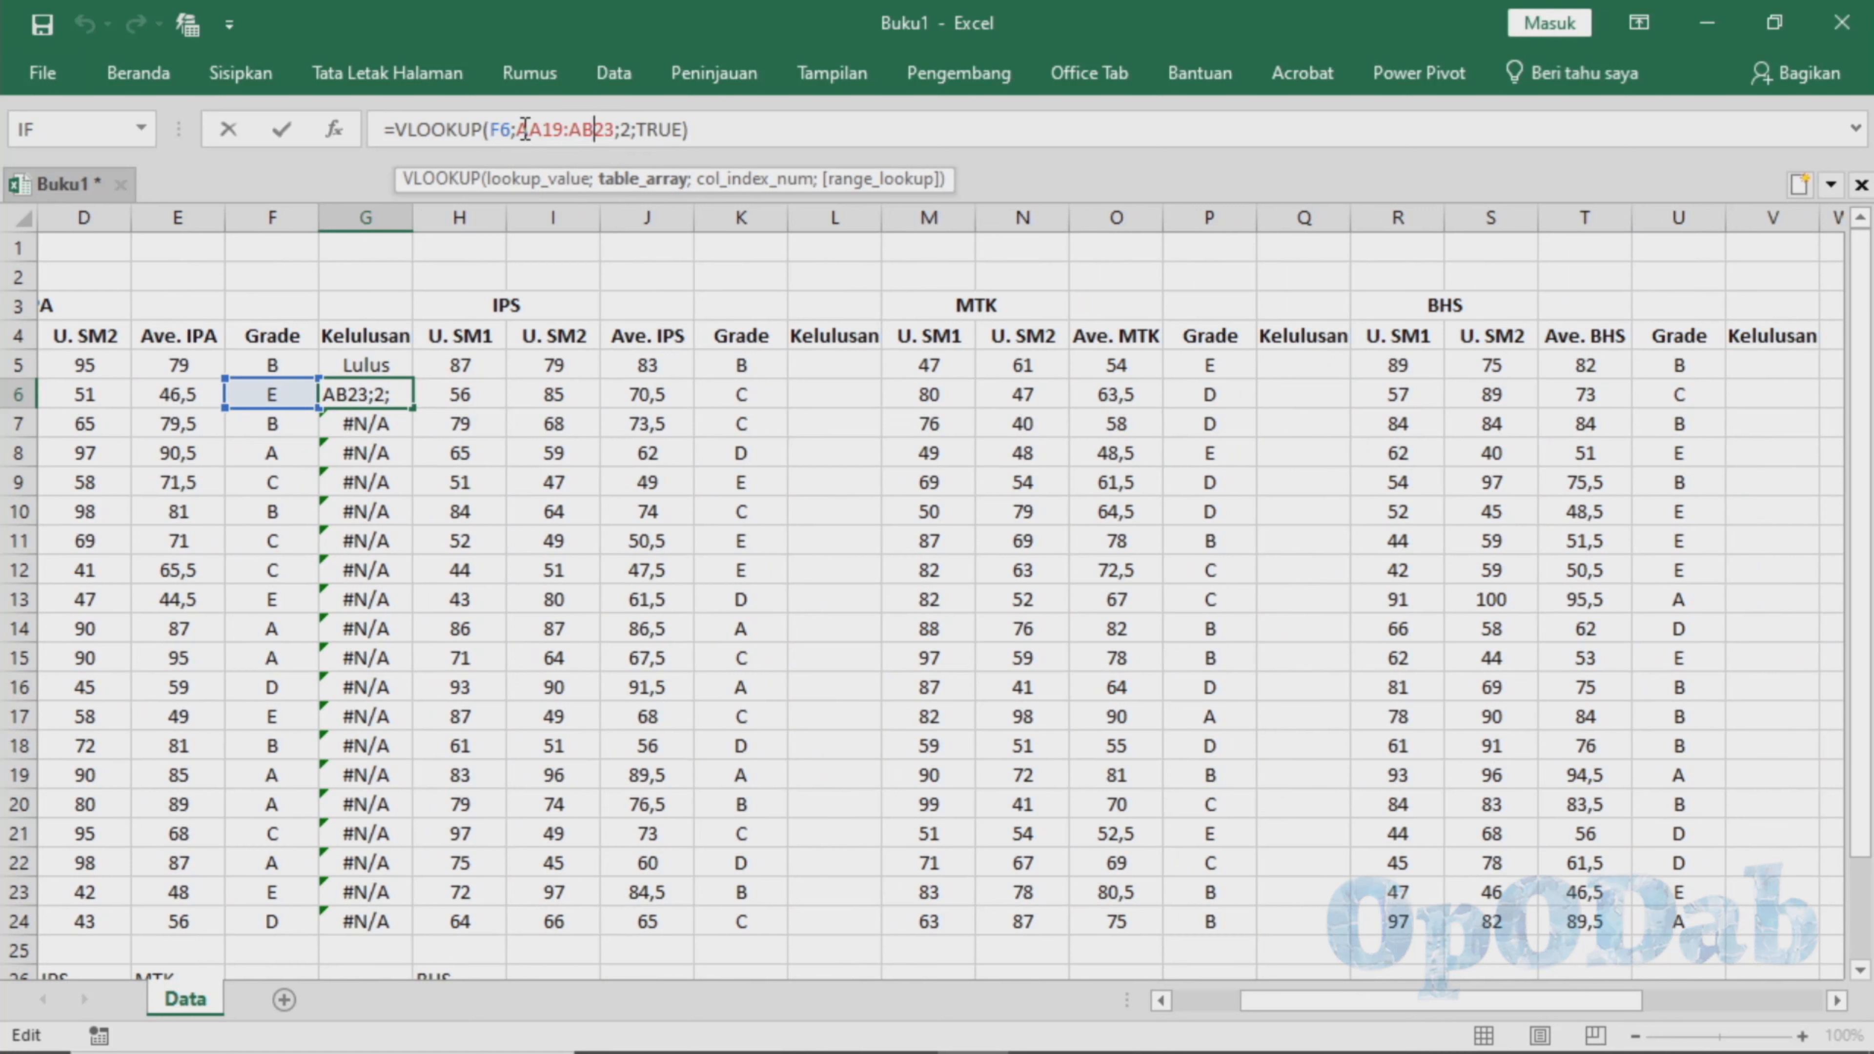
Make the table array in G6's VLOOKUP absolute as $AA$19:$AB$23.
{"action": "left_click_drag", "start_coordinate": [516, 130], "coordinate": [616, 125]}
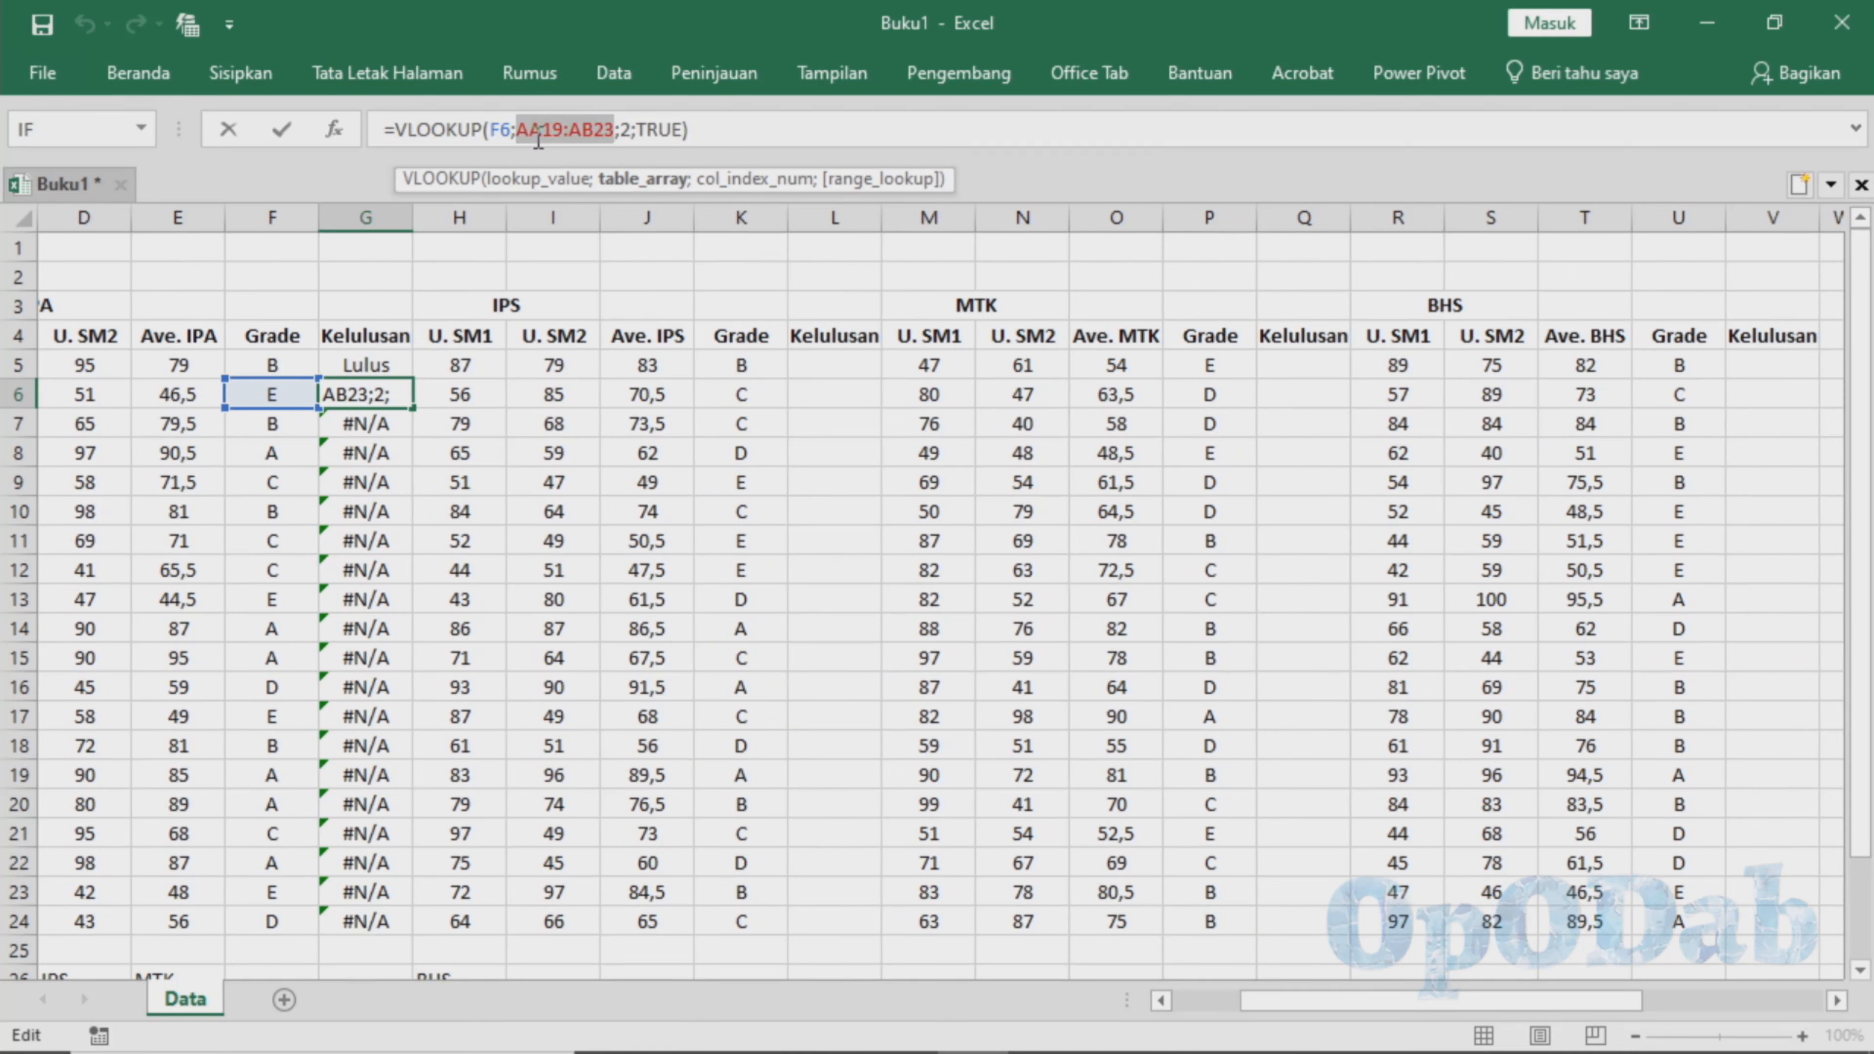
{"action": "left_click", "coordinate": [522, 129]}
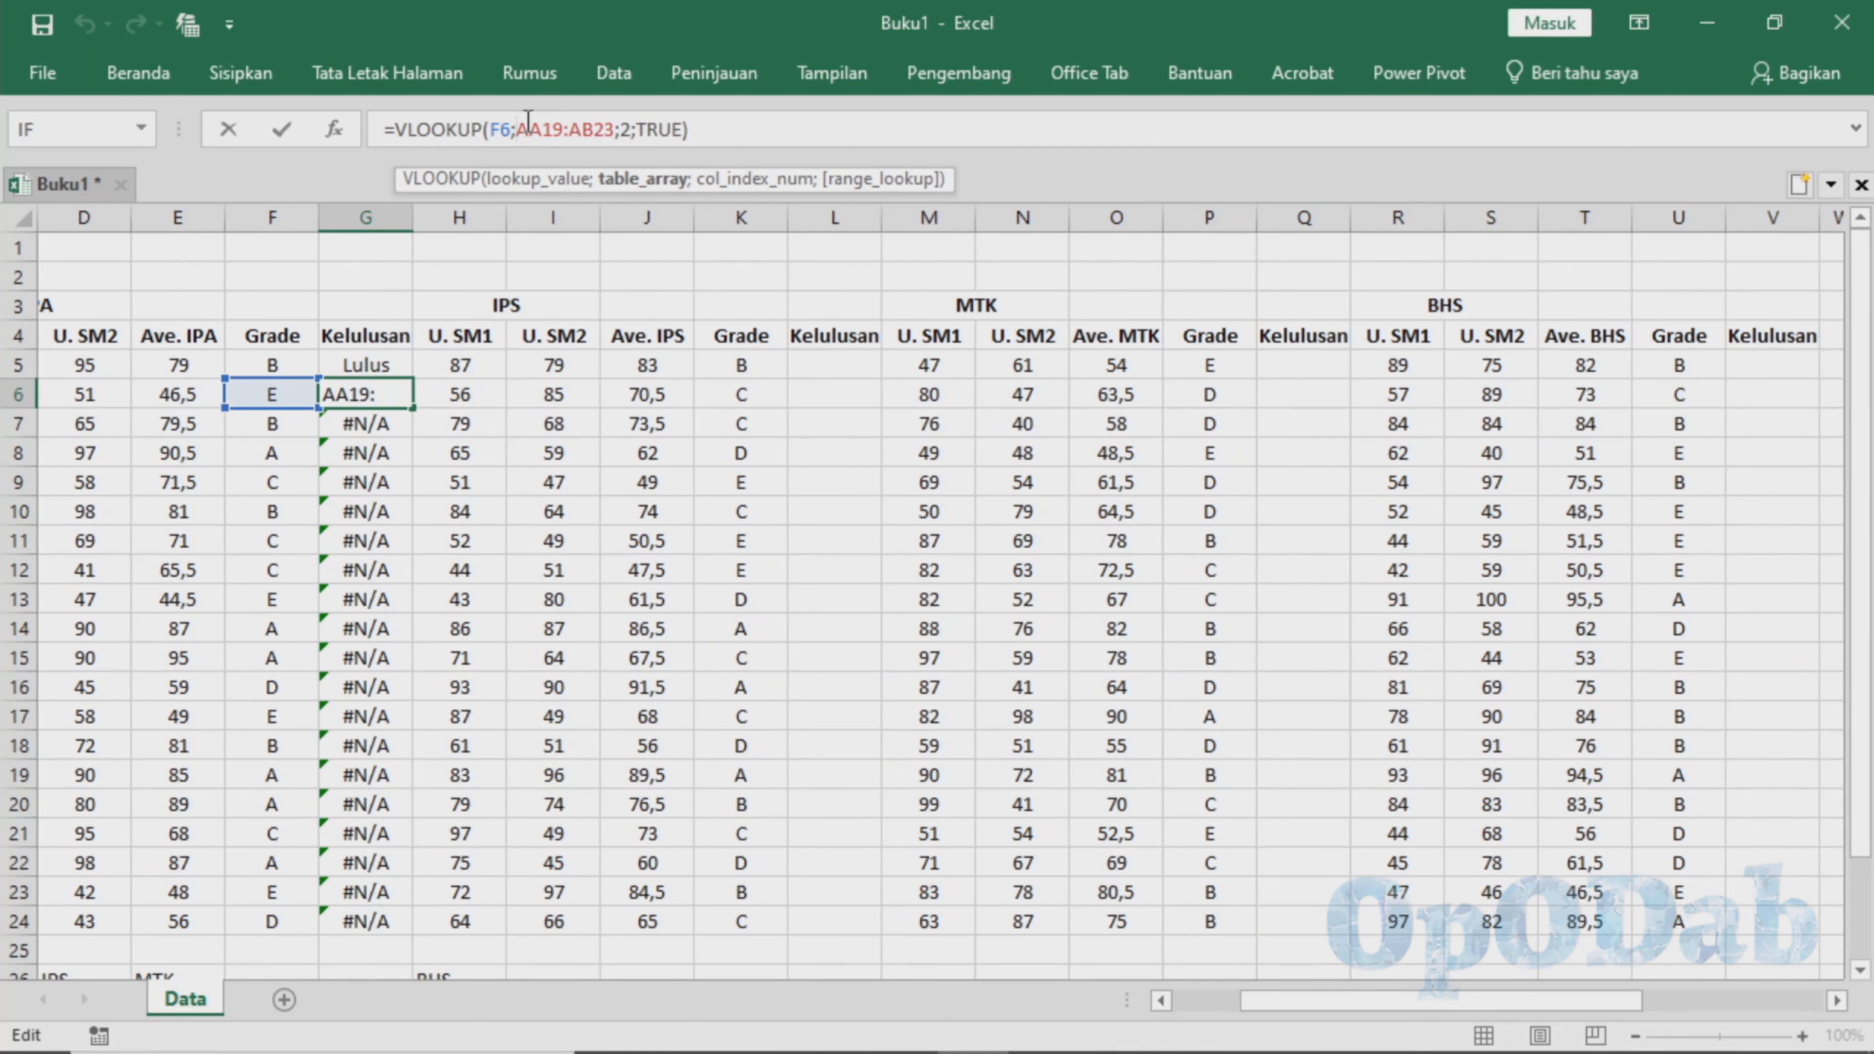
{"action": "type", "text": "$"}
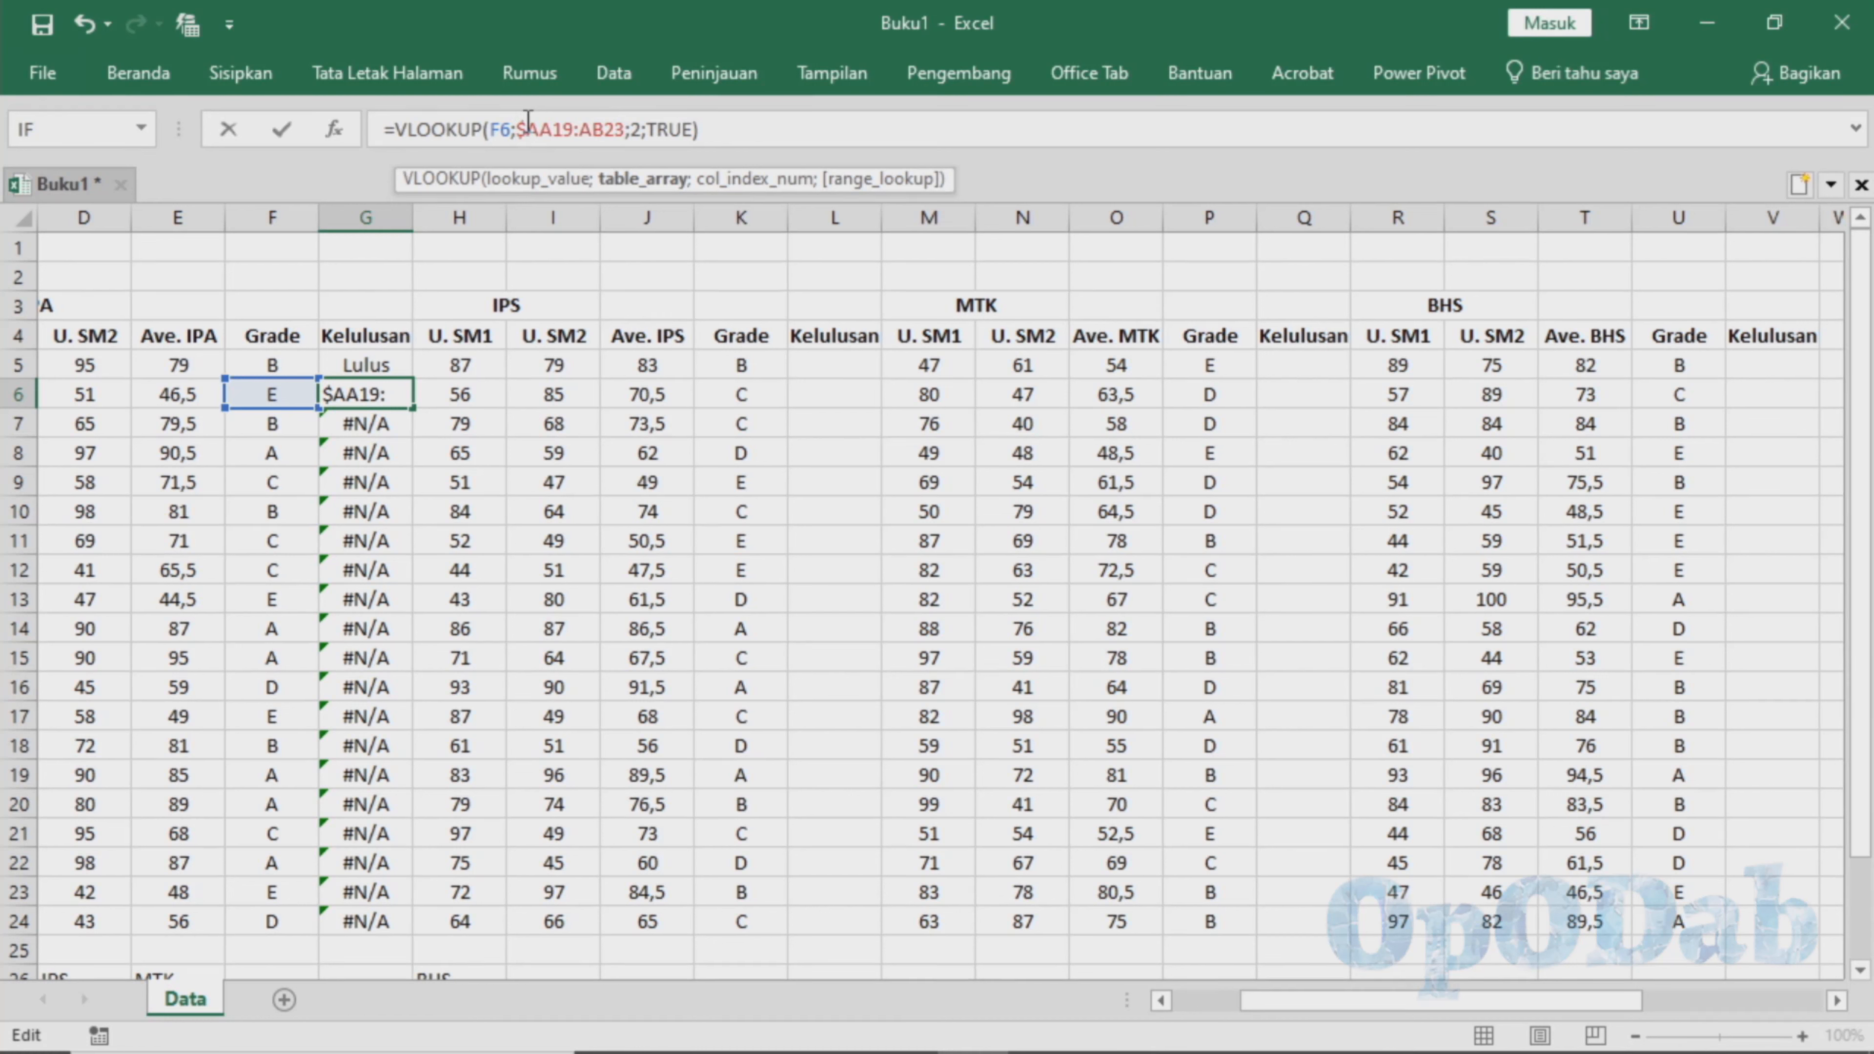
{"action": "key", "text": "Right"}
{"action": "key", "text": "Right"}
{"action": "type", "text": "$"}
{"action": "key", "text": "Right"}
{"action": "type", "text": "$"}
{"action": "key", "text": "Right"}
{"action": "key", "text": "Right"}
{"action": "type", "text": "$"}
{"action": "key", "text": "Return"}
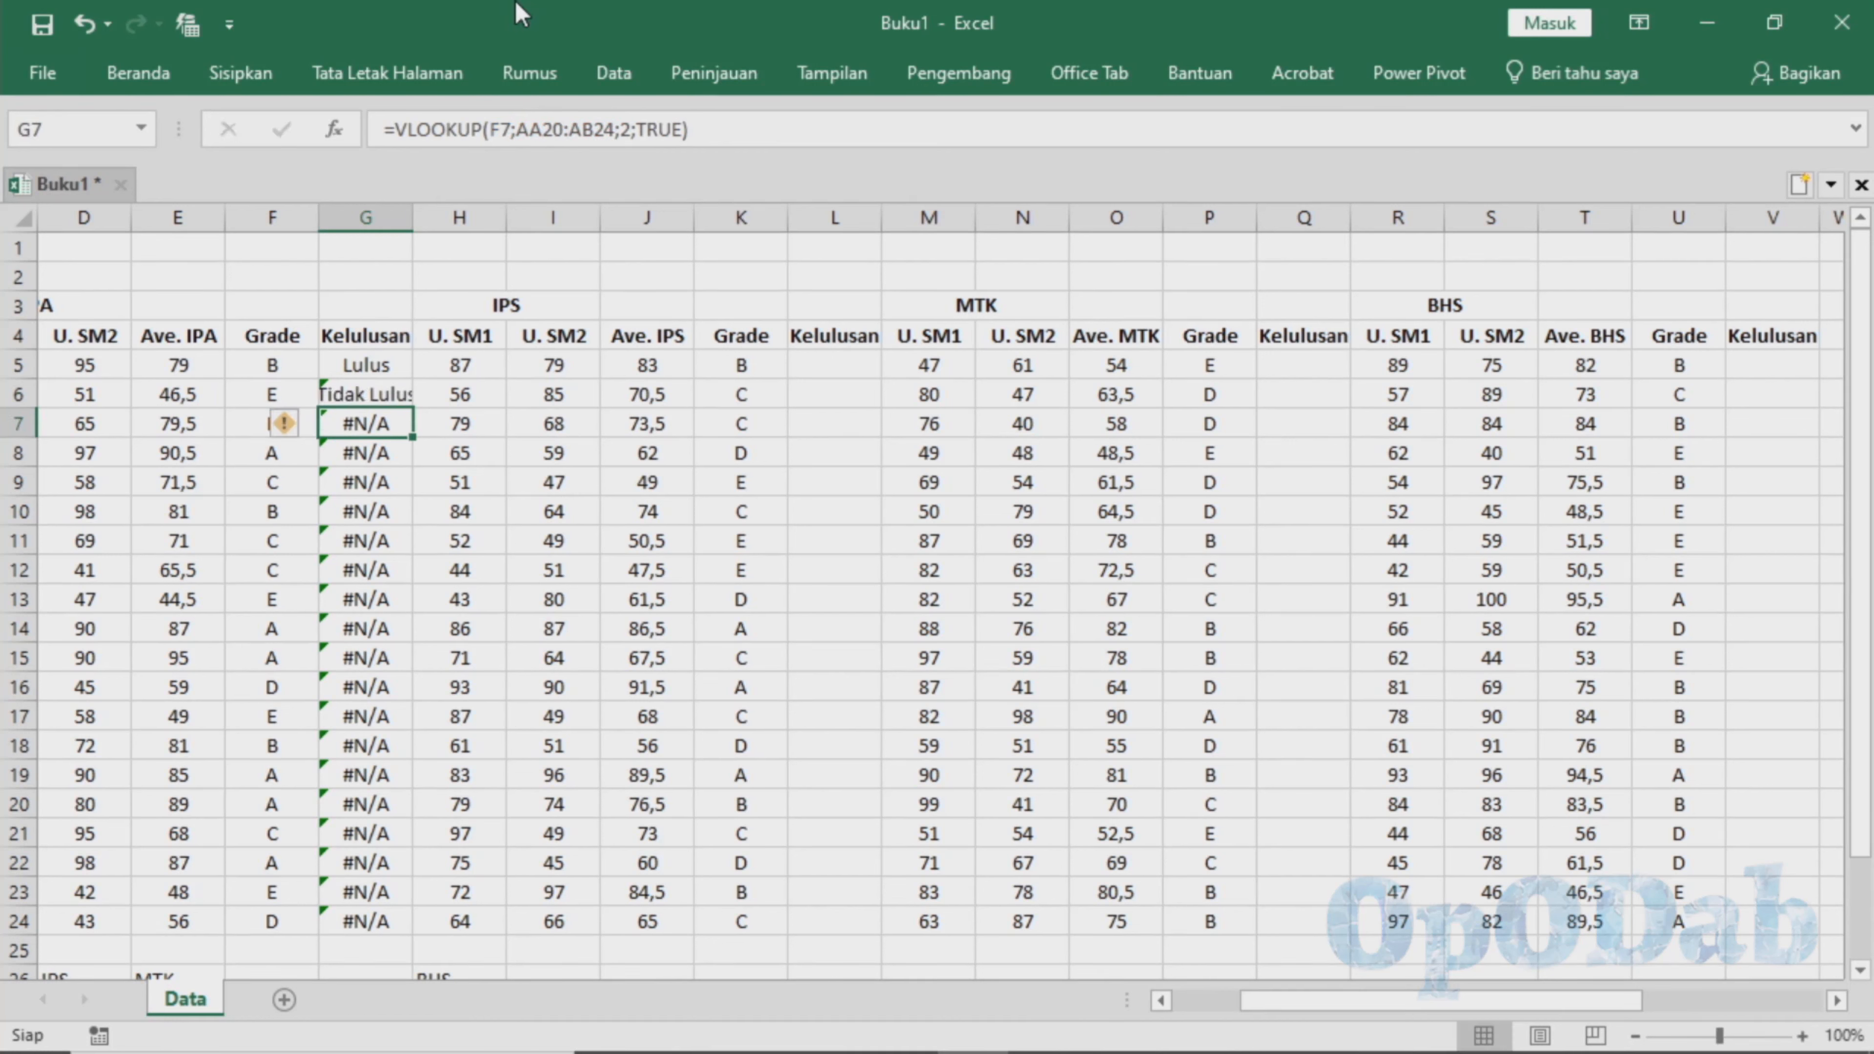
Fill the absolute-range VLOOKUP from G6 down through G24 and widen the IPA Kelulusan column.
{"action": "left_click", "coordinate": [380, 395]}
{"action": "left_click", "coordinate": [384, 364]}
{"action": "left_click", "coordinate": [384, 395]}
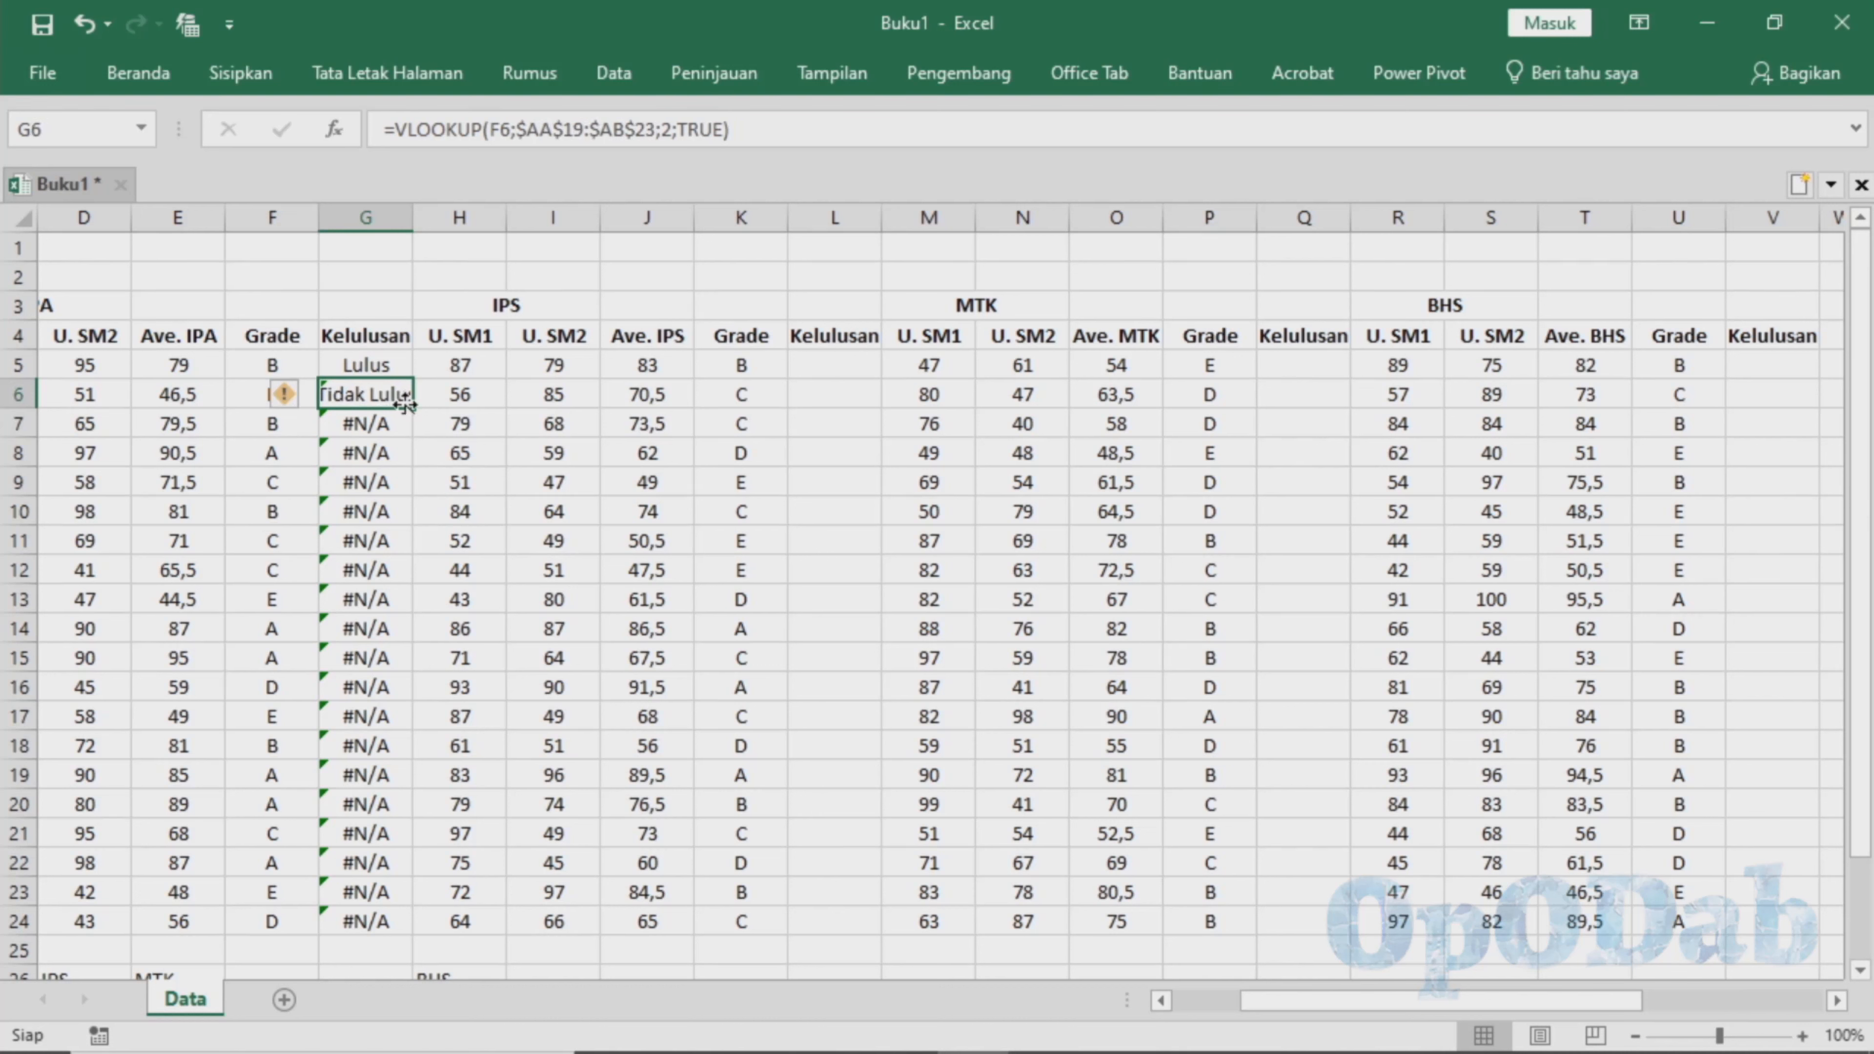
{"action": "left_click", "coordinate": [386, 364]}
{"action": "double_click", "coordinate": [386, 364]}
{"action": "left_click", "coordinate": [369, 396]}
{"action": "left_click_drag", "start_coordinate": [412, 407], "coordinate": [419, 933]}
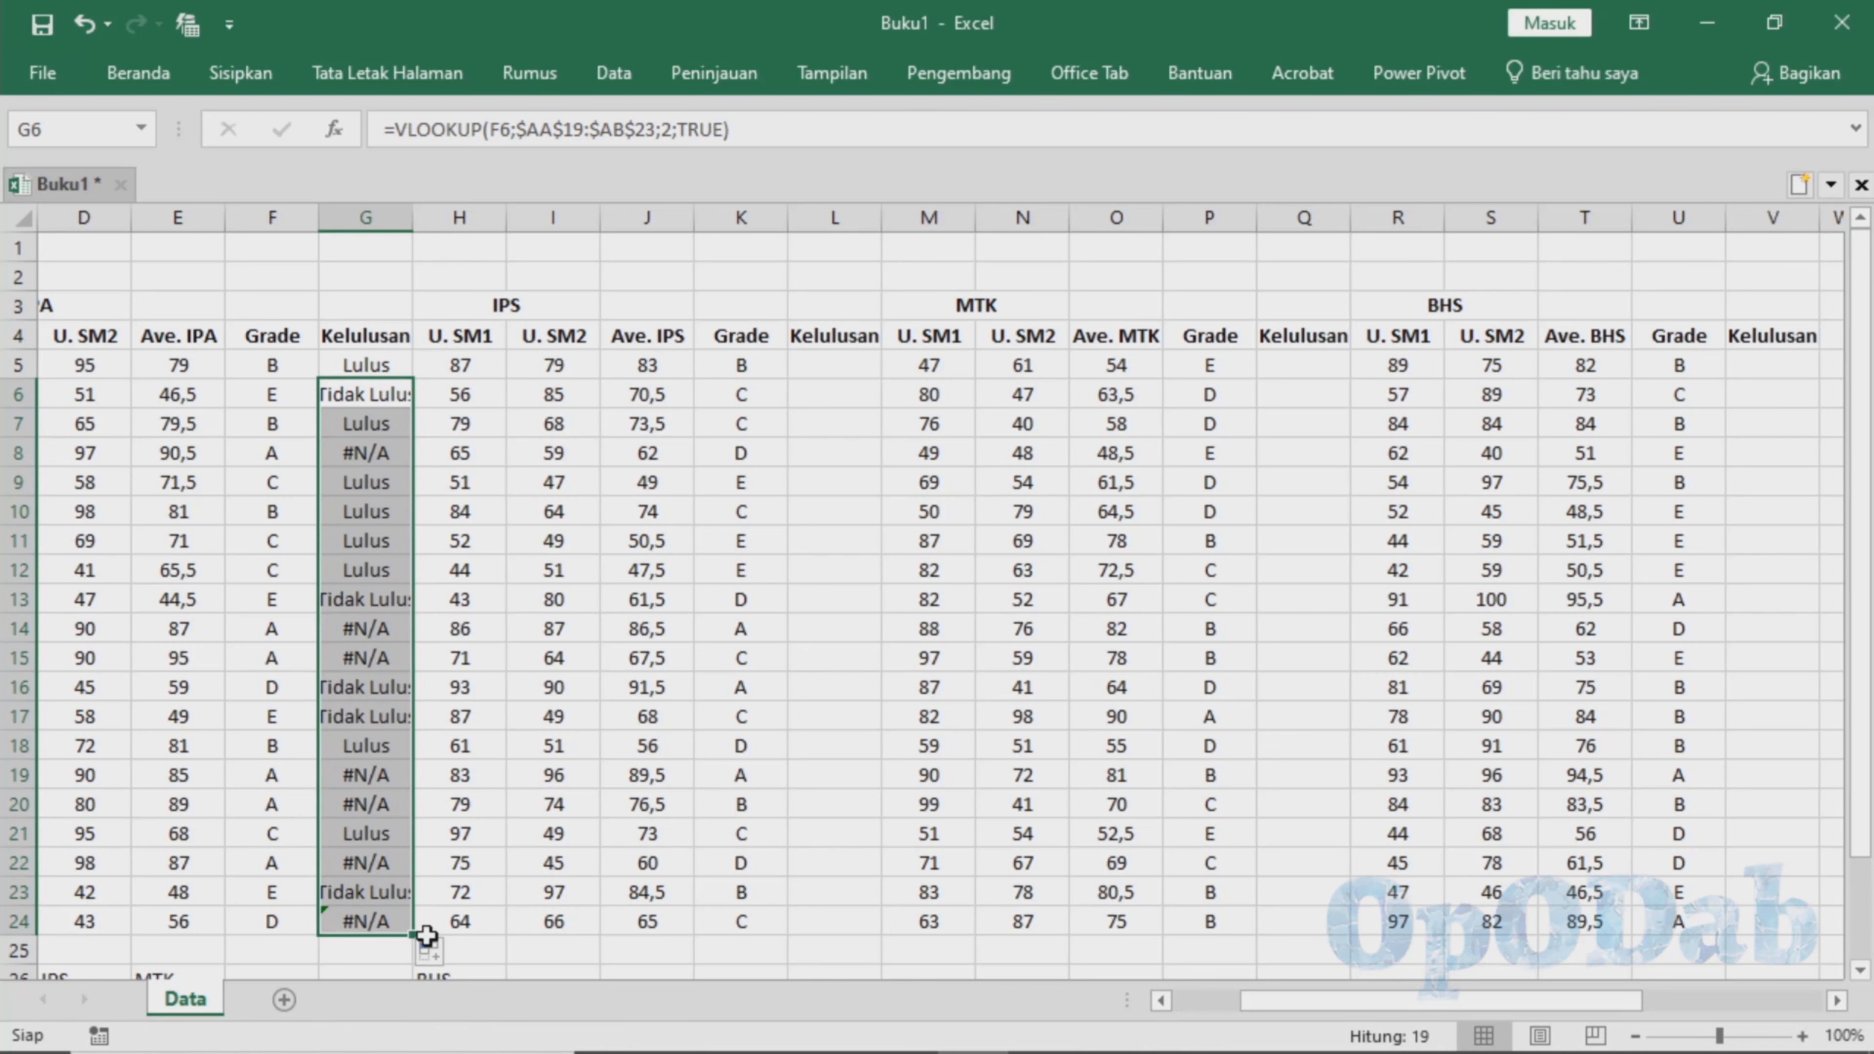
{"action": "left_click_drag", "start_coordinate": [413, 217], "coordinate": [448, 213]}
Correct the table array in G5's VLOOKUP to $AA$18:$AB$22 so it covers the whole Kelulusan table.
{"action": "double_click", "coordinate": [411, 457]}
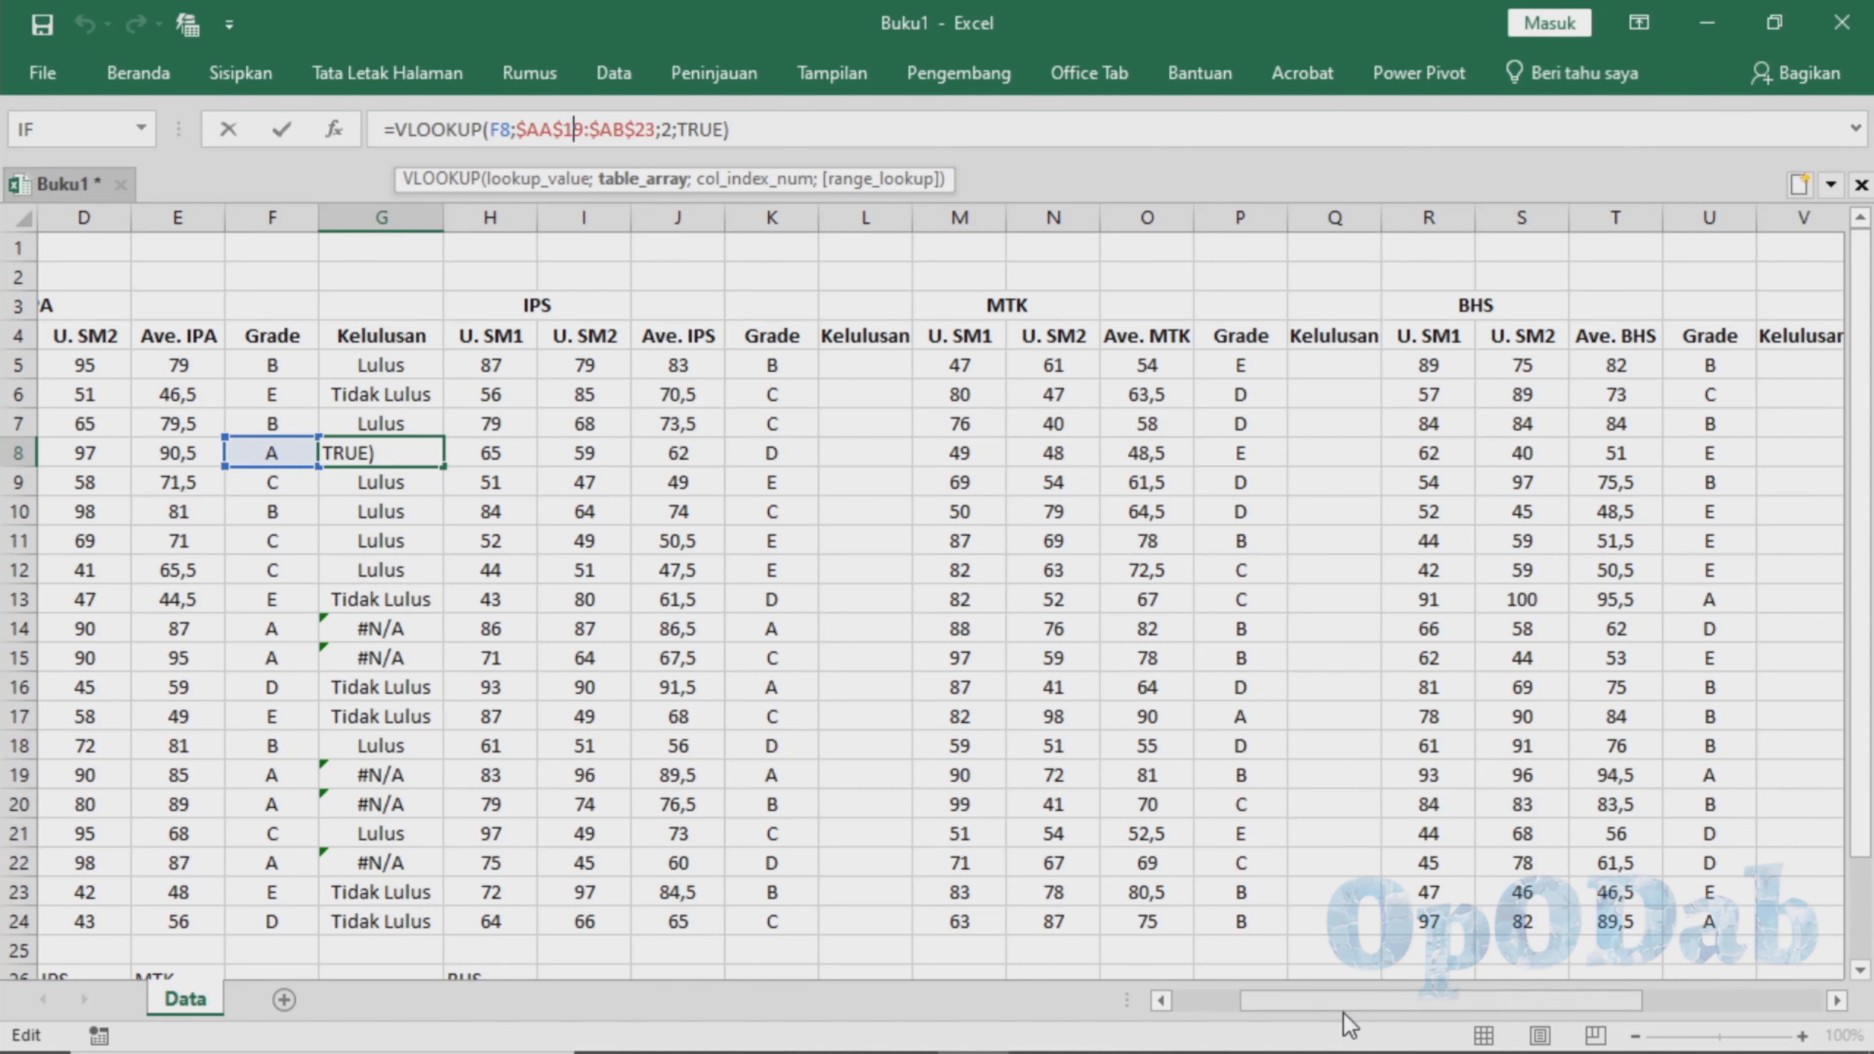
{"action": "mouse_move", "coordinate": [1366, 1002]}
{"action": "left_mouse_down"}
{"action": "mouse_move", "coordinate": [1444, 990]}
{"action": "mouse_move", "coordinate": [1379, 1005]}
{"action": "left_mouse_up"}
{"action": "left_click", "coordinate": [287, 365]}
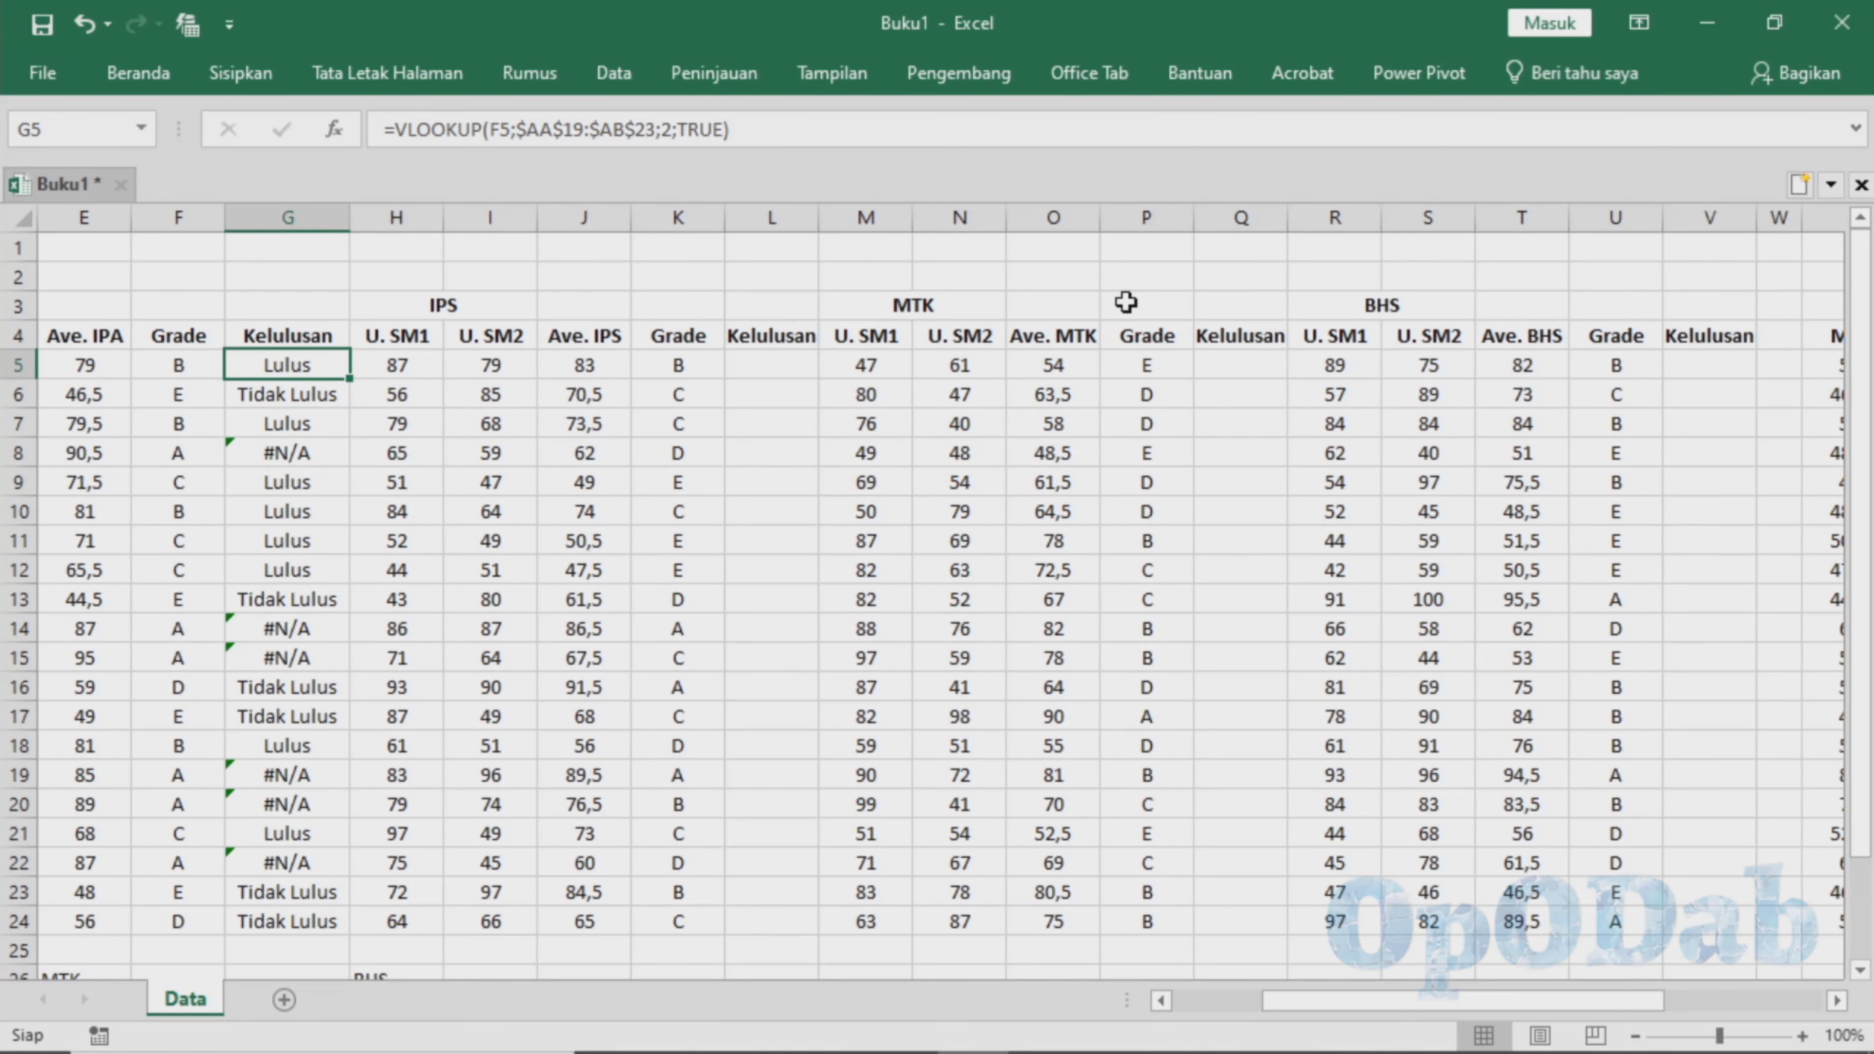
{"action": "left_click", "coordinate": [539, 138]}
{"action": "left_click_drag", "start_coordinate": [1297, 1005], "coordinate": [1567, 948]}
{"action": "left_click", "coordinate": [575, 129]}
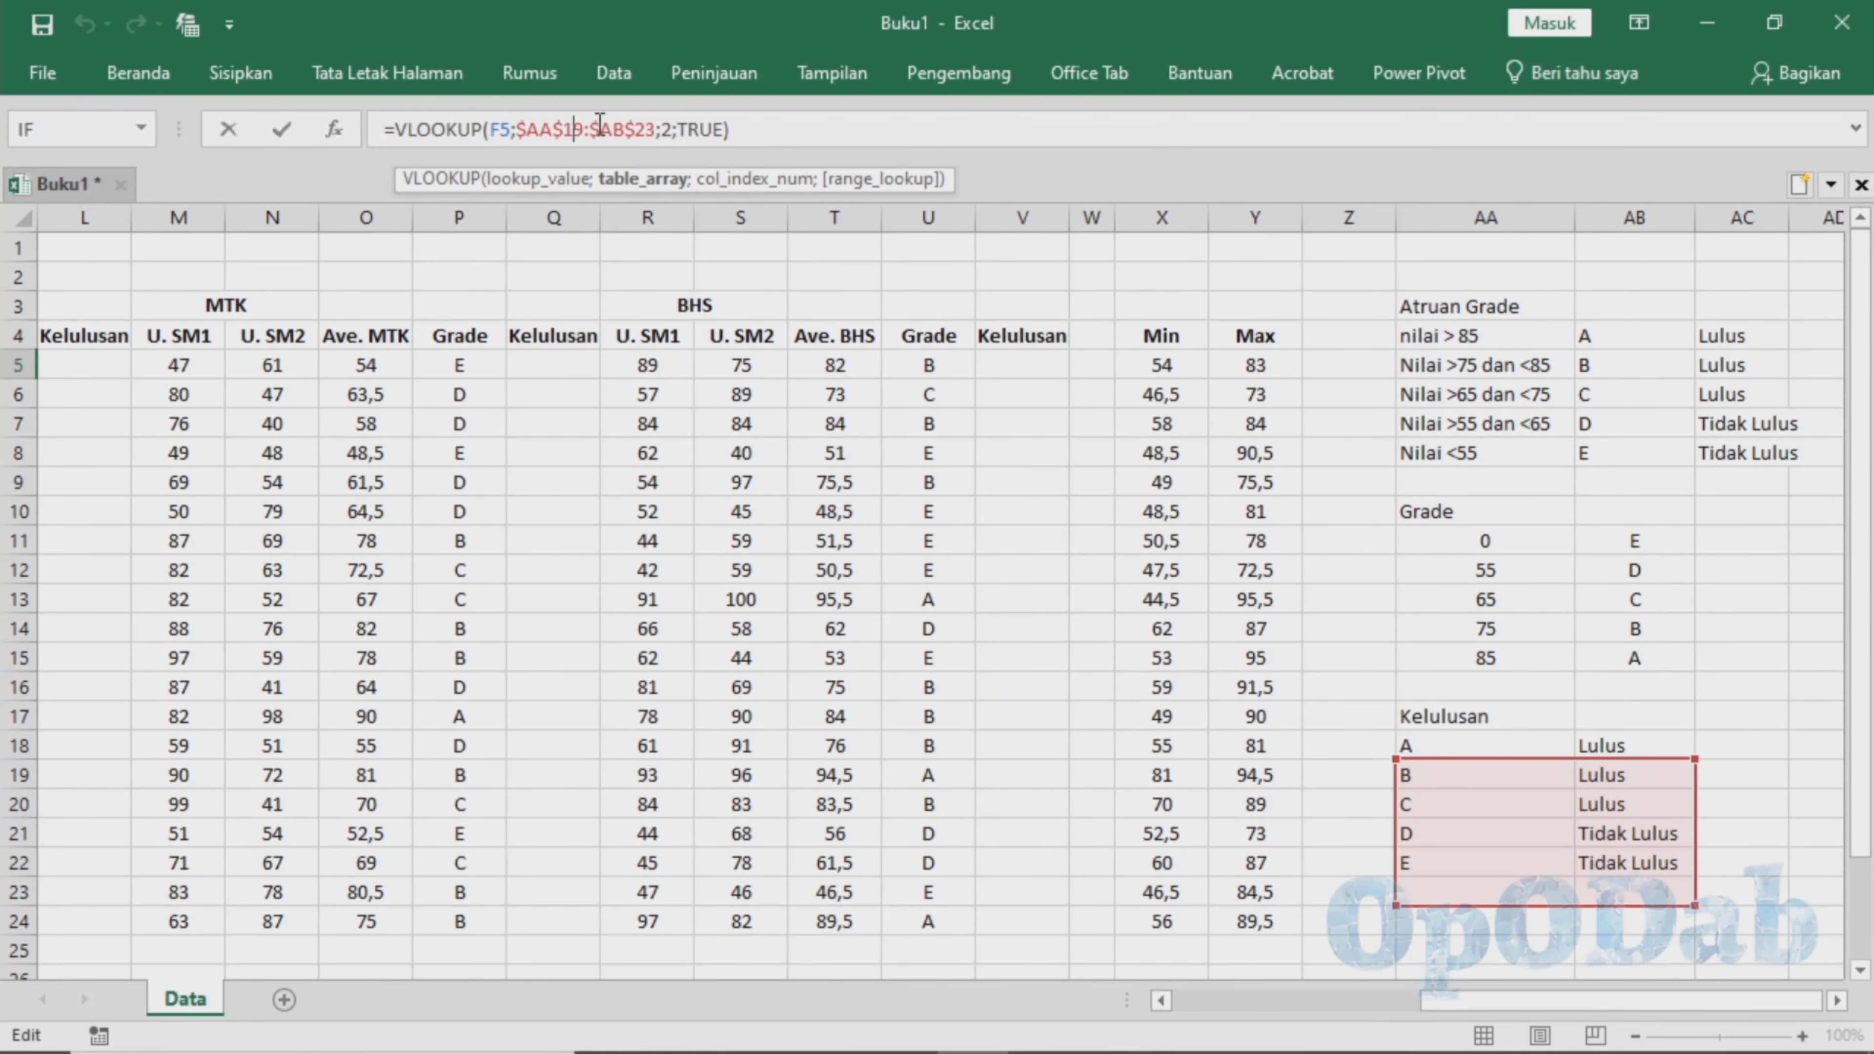
{"action": "key", "text": "Delete"}
{"action": "type", "text": "8"}
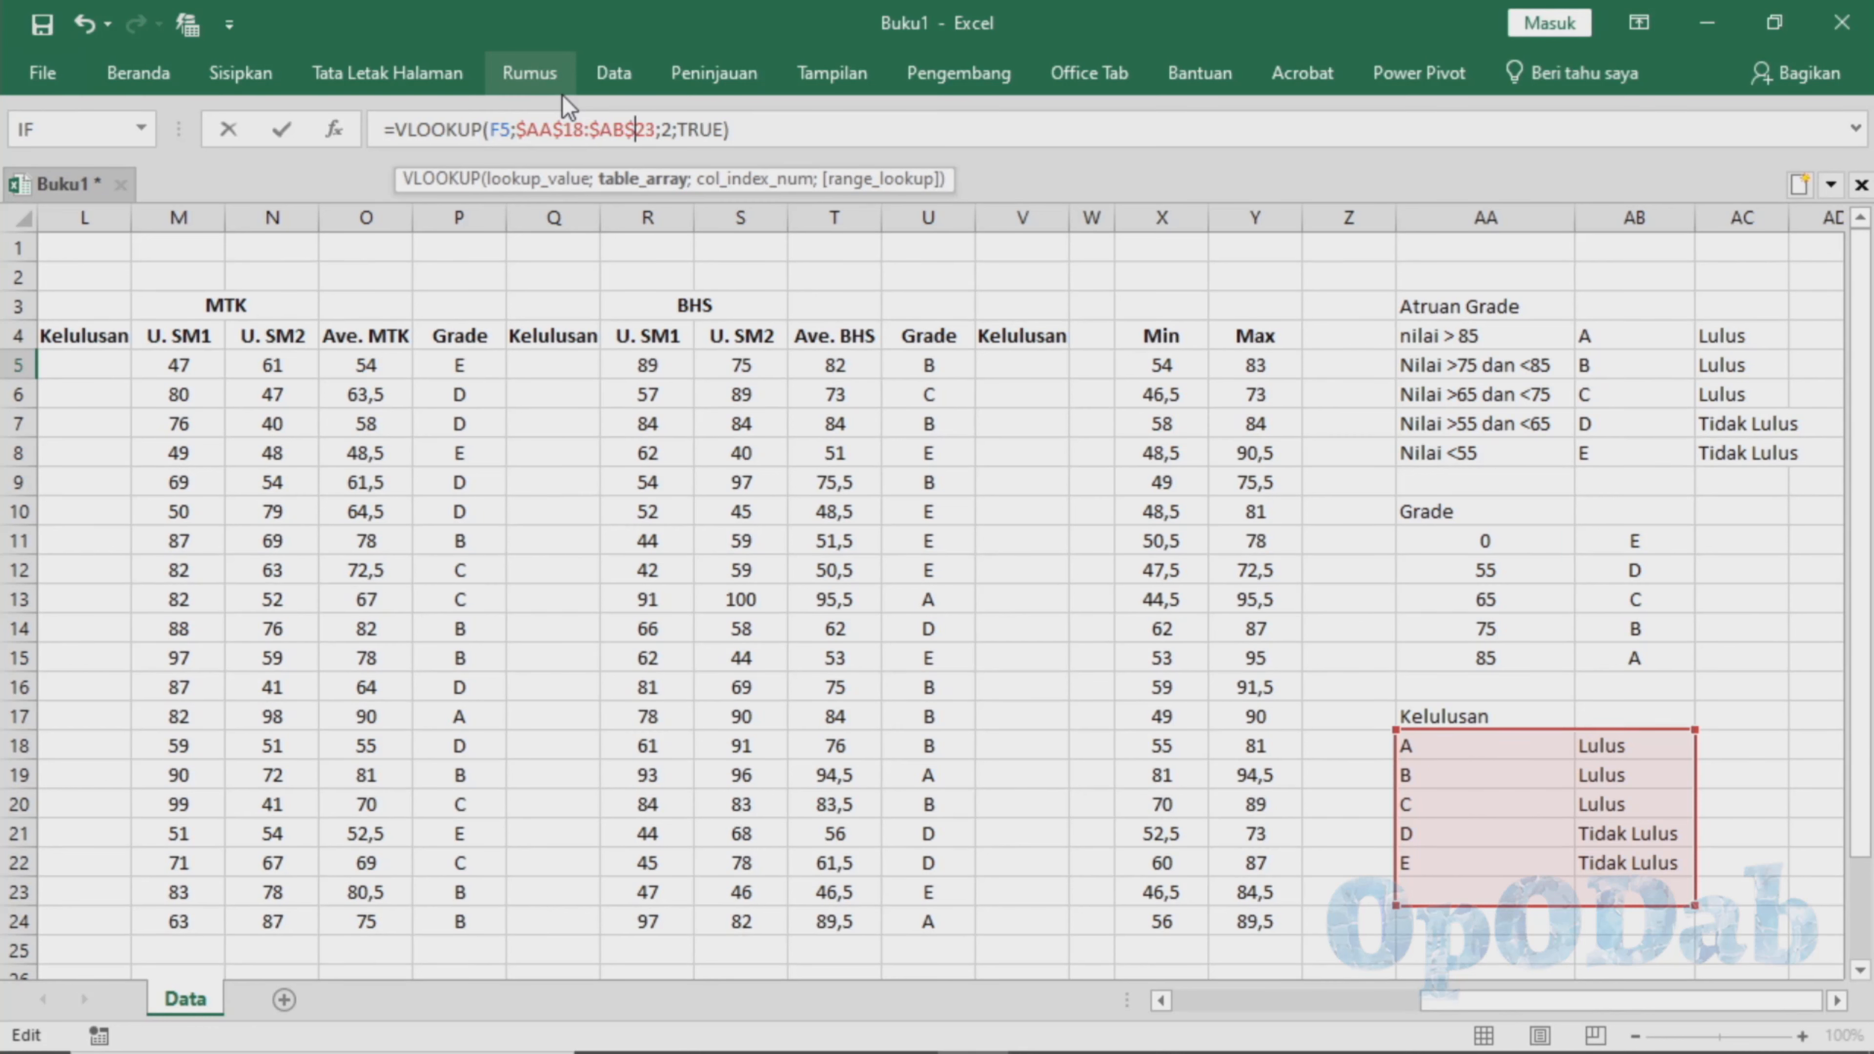
{"action": "key", "text": "Delete"}
{"action": "key", "text": "Delete"}
{"action": "type", "text": "22$"}
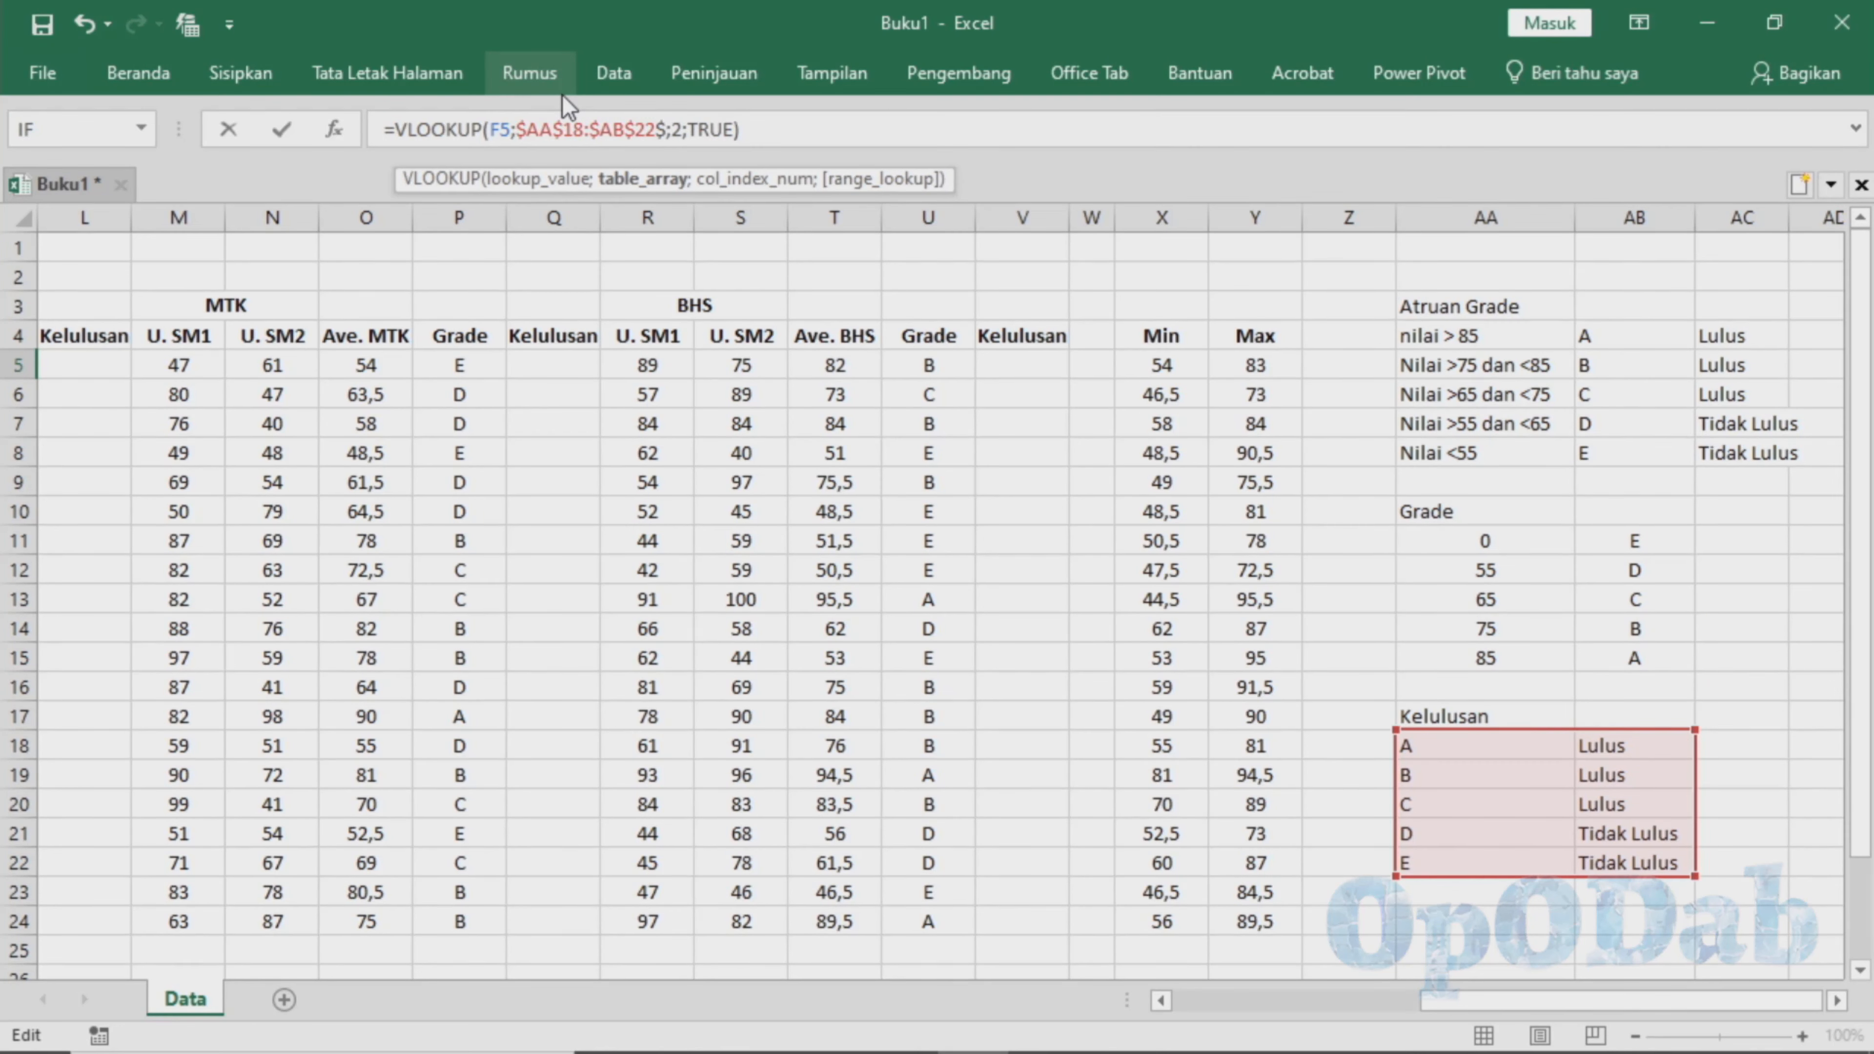
{"action": "key", "text": "Left"}
{"action": "key", "text": "Left"}
{"action": "key", "text": "Left"}
{"action": "key", "text": "Left"}
{"action": "key", "text": "Left"}
{"action": "key", "text": "Left"}
{"action": "key", "text": "Left"}
{"action": "key", "text": "Left"}
{"action": "key", "text": "Return"}
Fill the corrected Kelulusan formula from G5 down through G24 and check the range referenced in G24.
{"action": "left_click", "coordinate": [133, 367]}
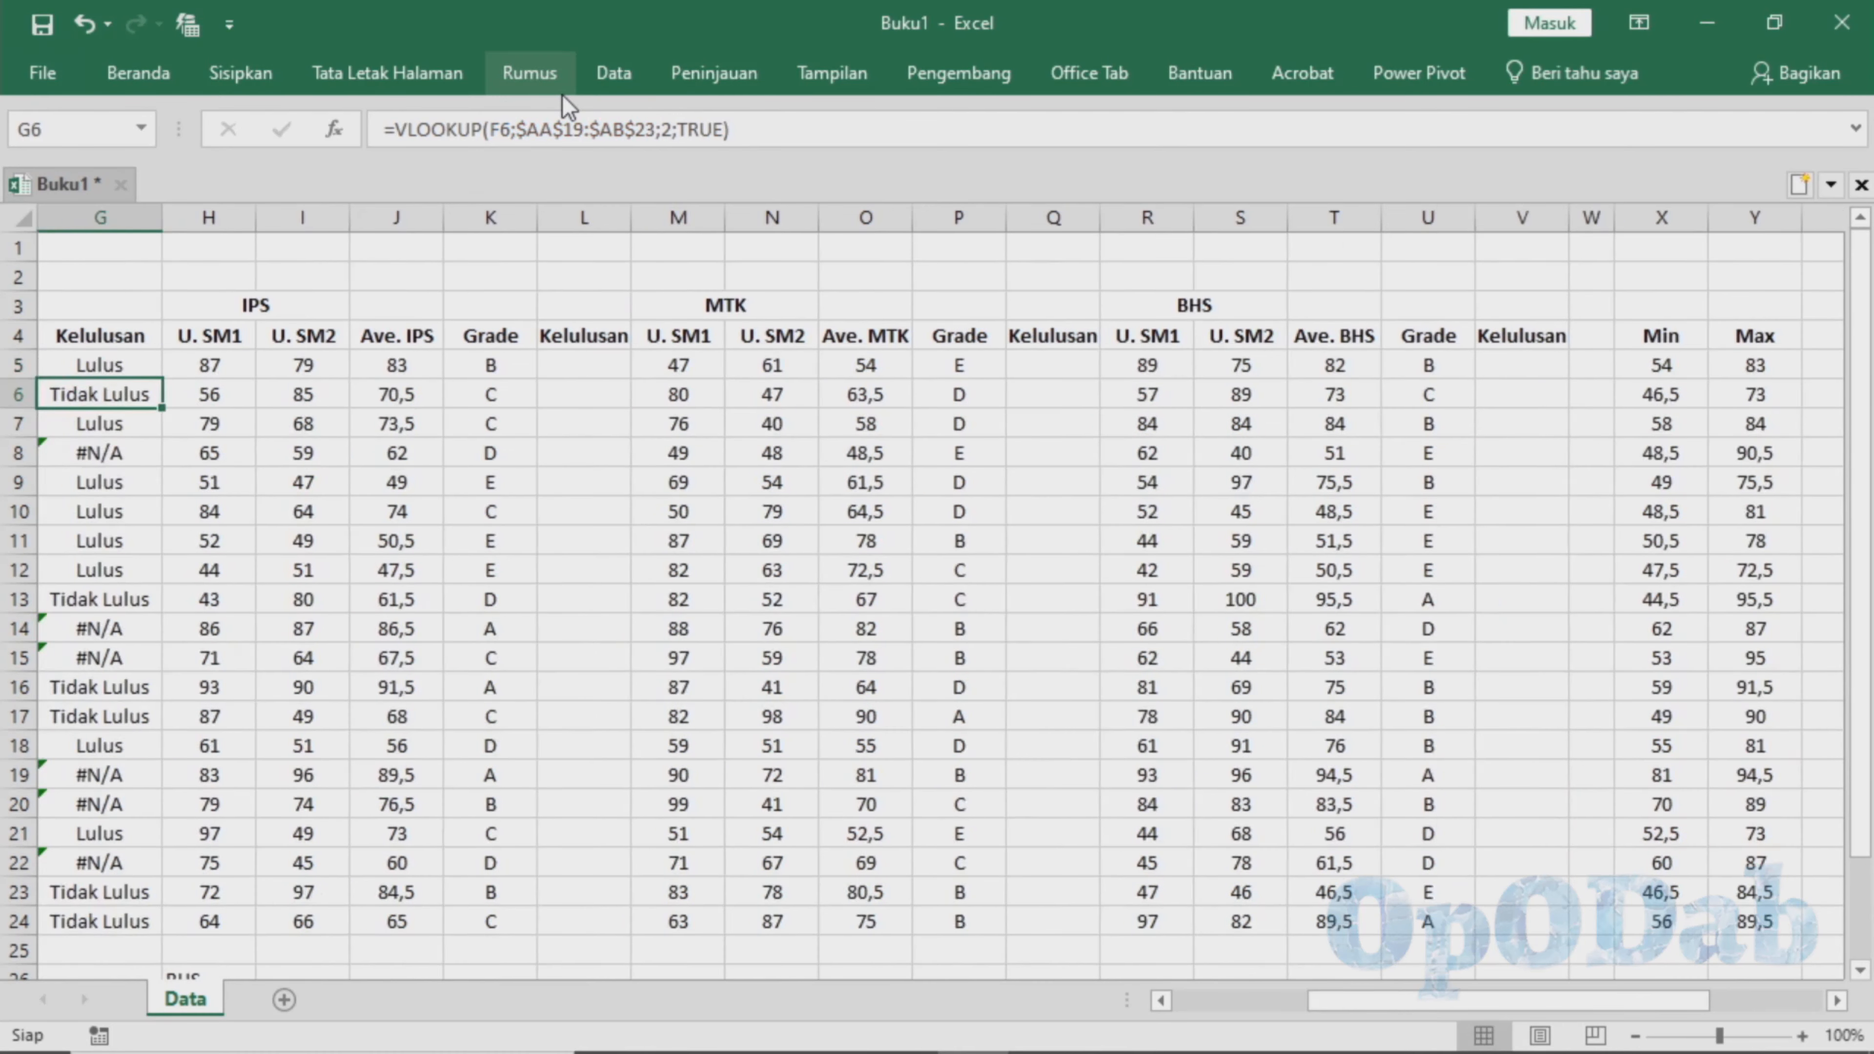
{"action": "left_click_drag", "start_coordinate": [161, 377], "coordinate": [118, 946]}
{"action": "left_click", "coordinate": [111, 921]}
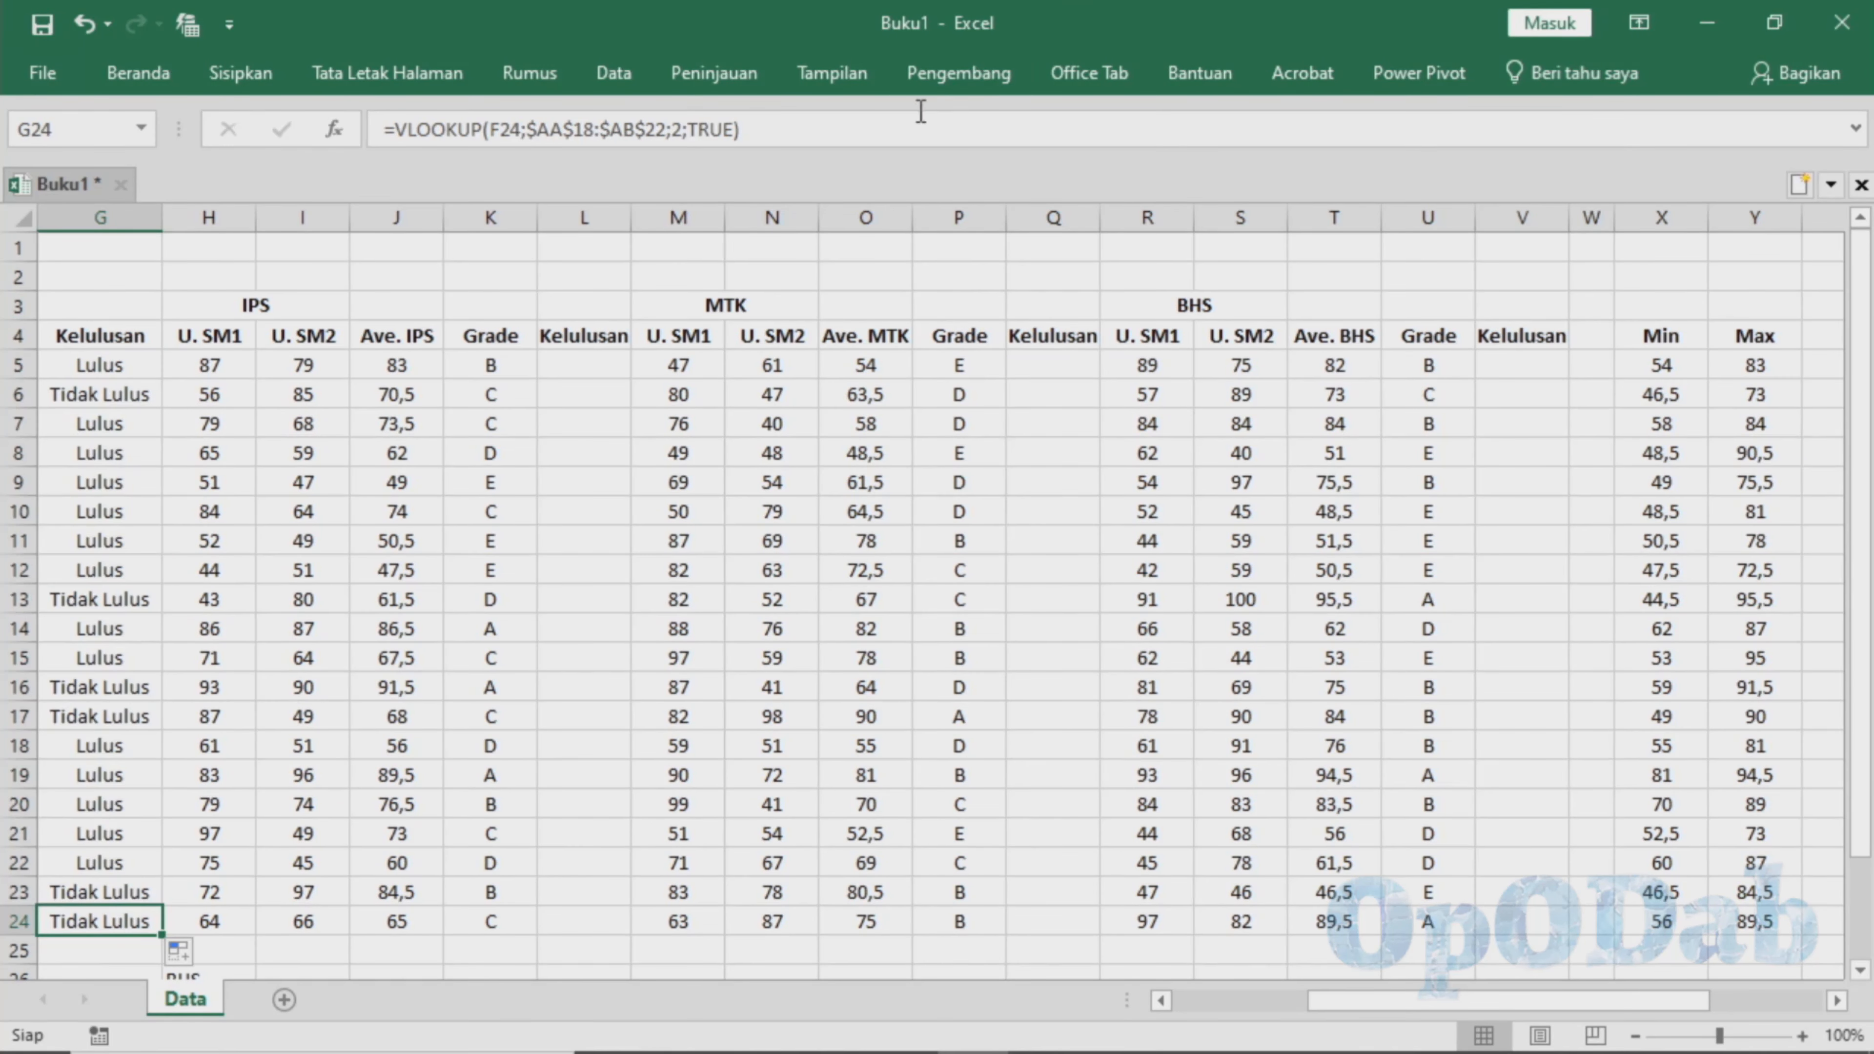
{"action": "left_click", "coordinate": [643, 133]}
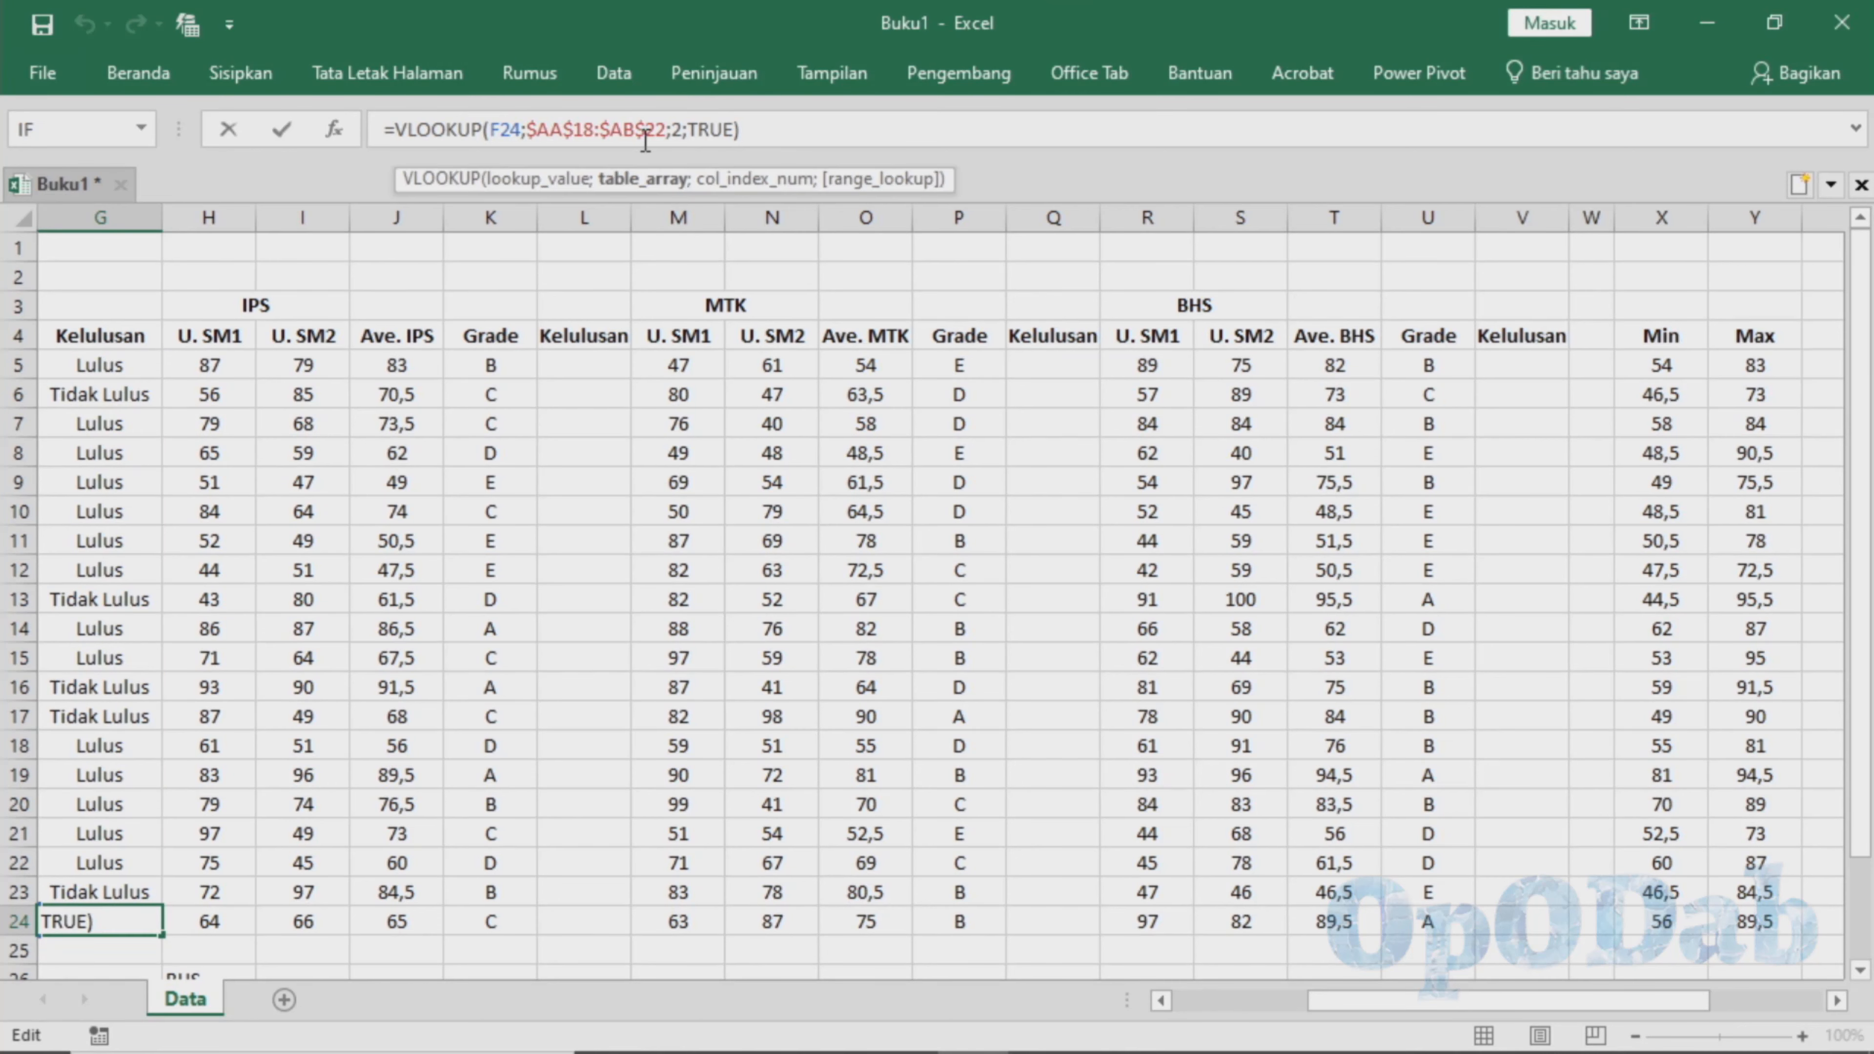
{"action": "scroll", "coordinate": [995, 728], "scroll_direction": "left", "scroll_amount": 2}
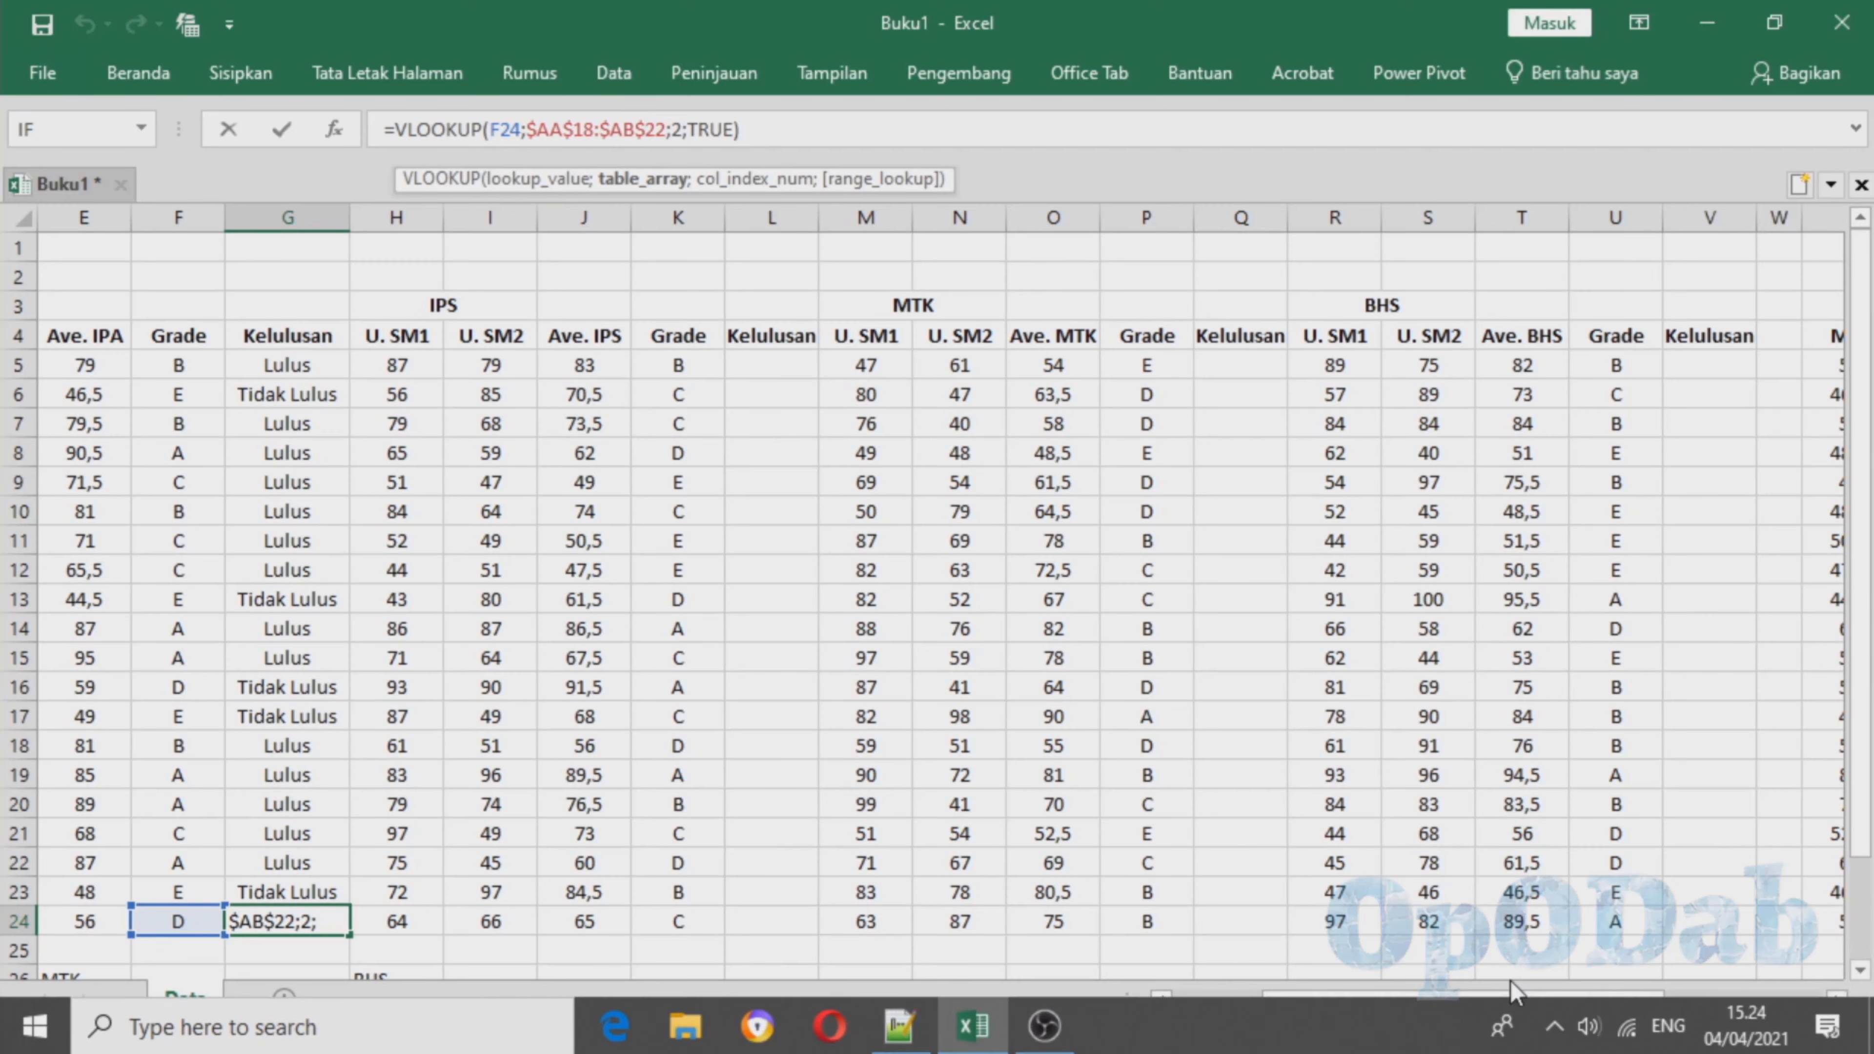
{"action": "scroll", "coordinate": [1512, 1011], "scroll_direction": "right", "scroll_amount": 2}
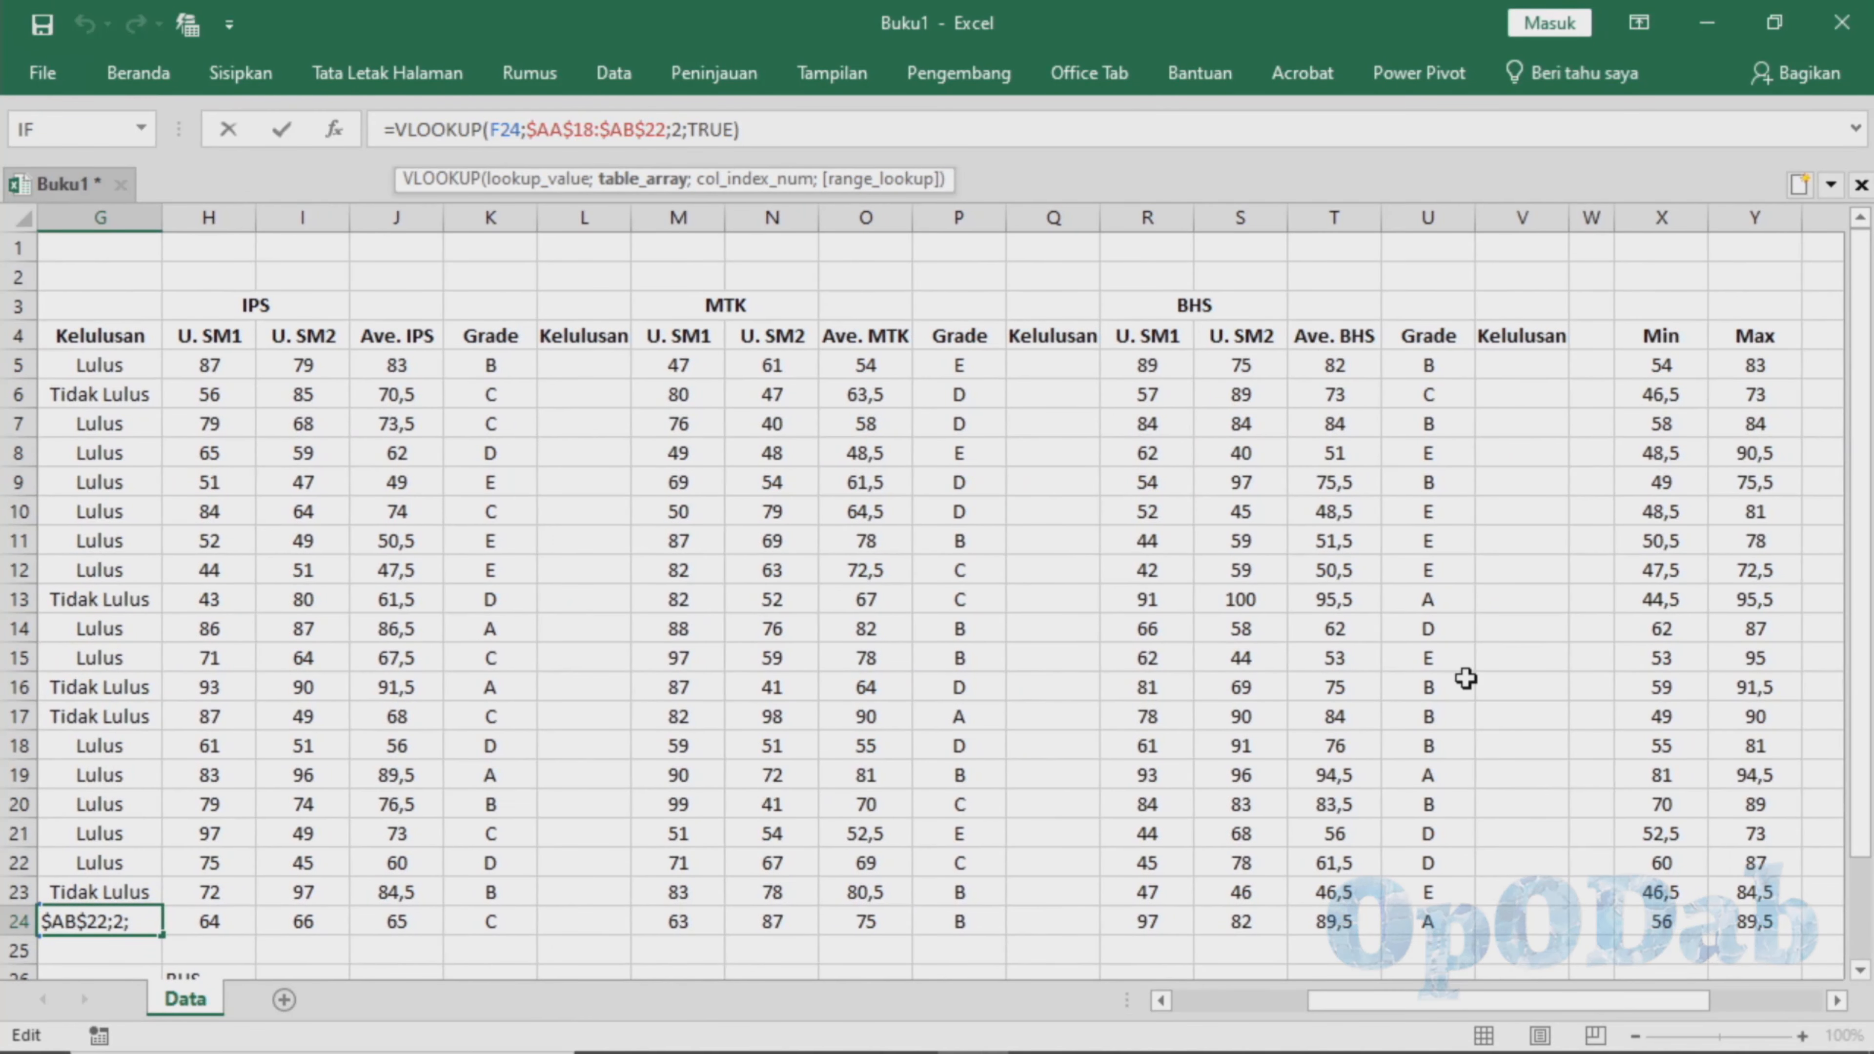
{"action": "key", "text": "Return"}
{"action": "key", "text": "Up"}
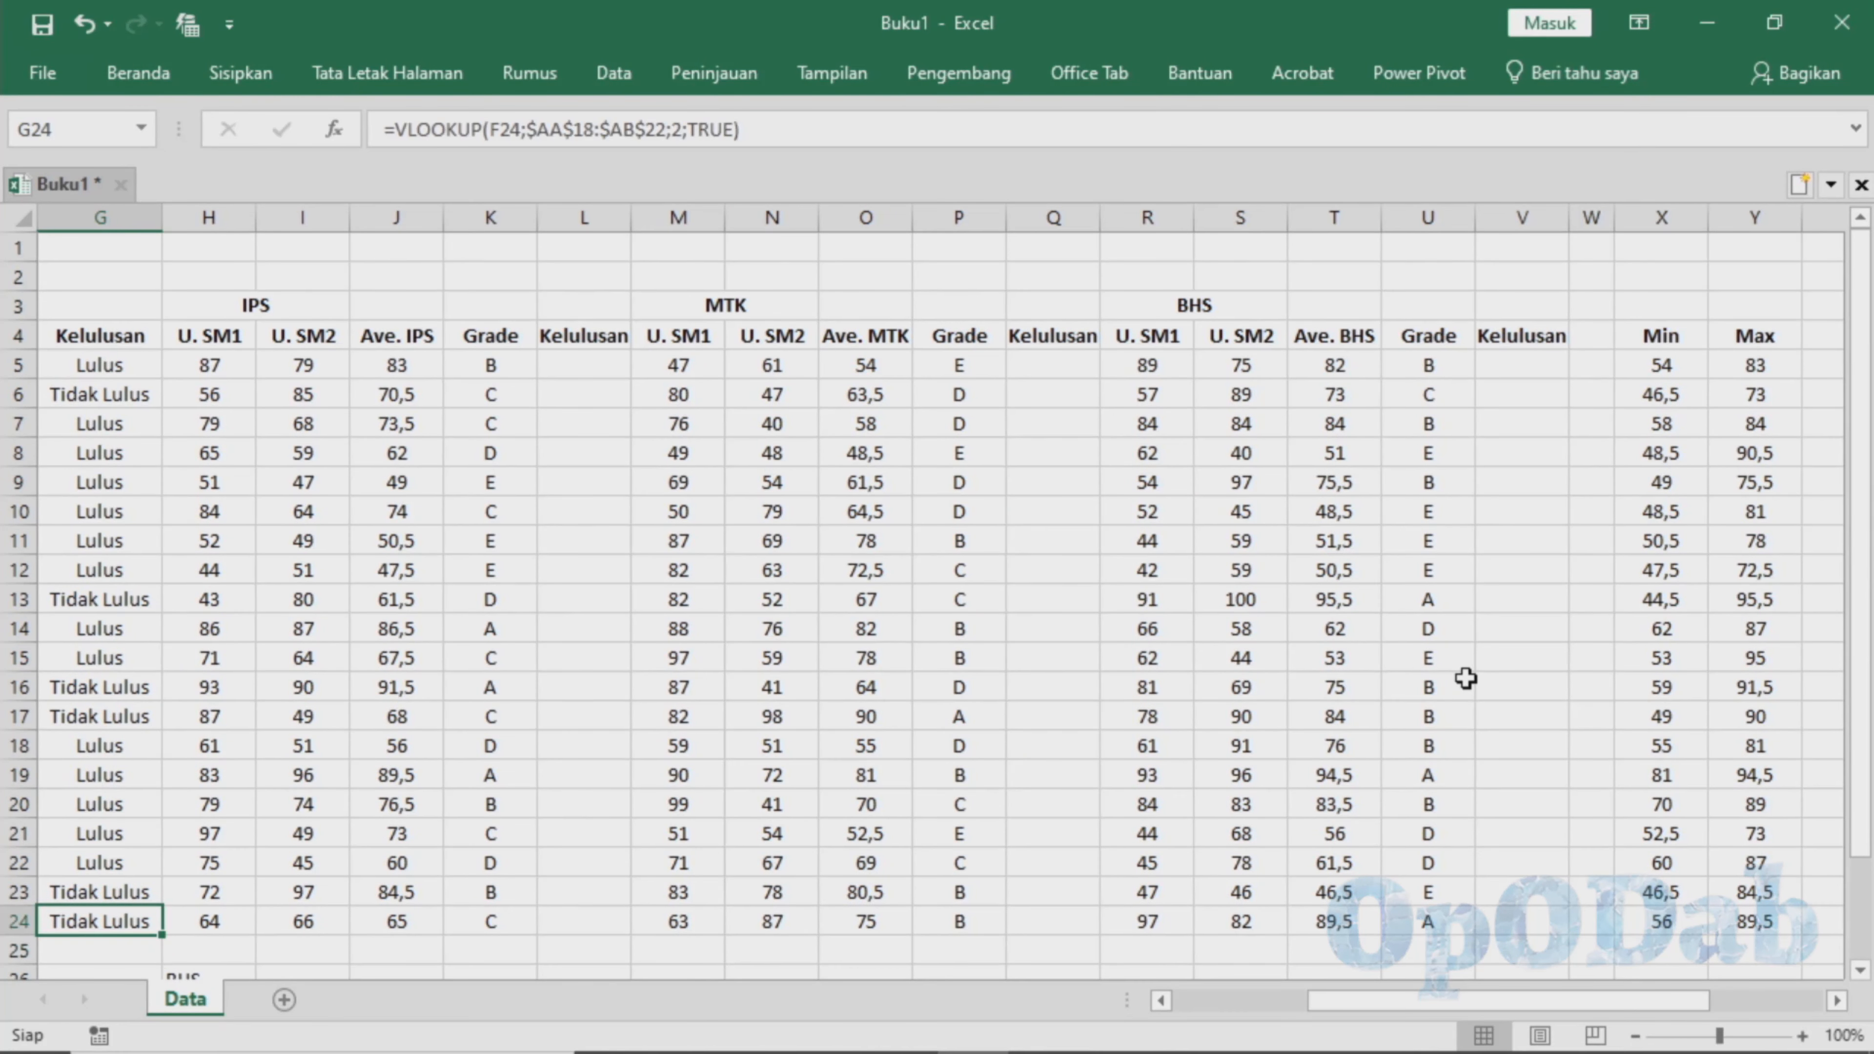
Center the contents of the Kelulusan lookup table in AA18:AB22 horizontally.
{"action": "left_click_drag", "start_coordinate": [1505, 1001], "coordinate": [1627, 973]}
{"action": "left_click_drag", "start_coordinate": [1484, 546], "coordinate": [1620, 666]}
{"action": "left_click_drag", "start_coordinate": [1435, 745], "coordinate": [1623, 849]}
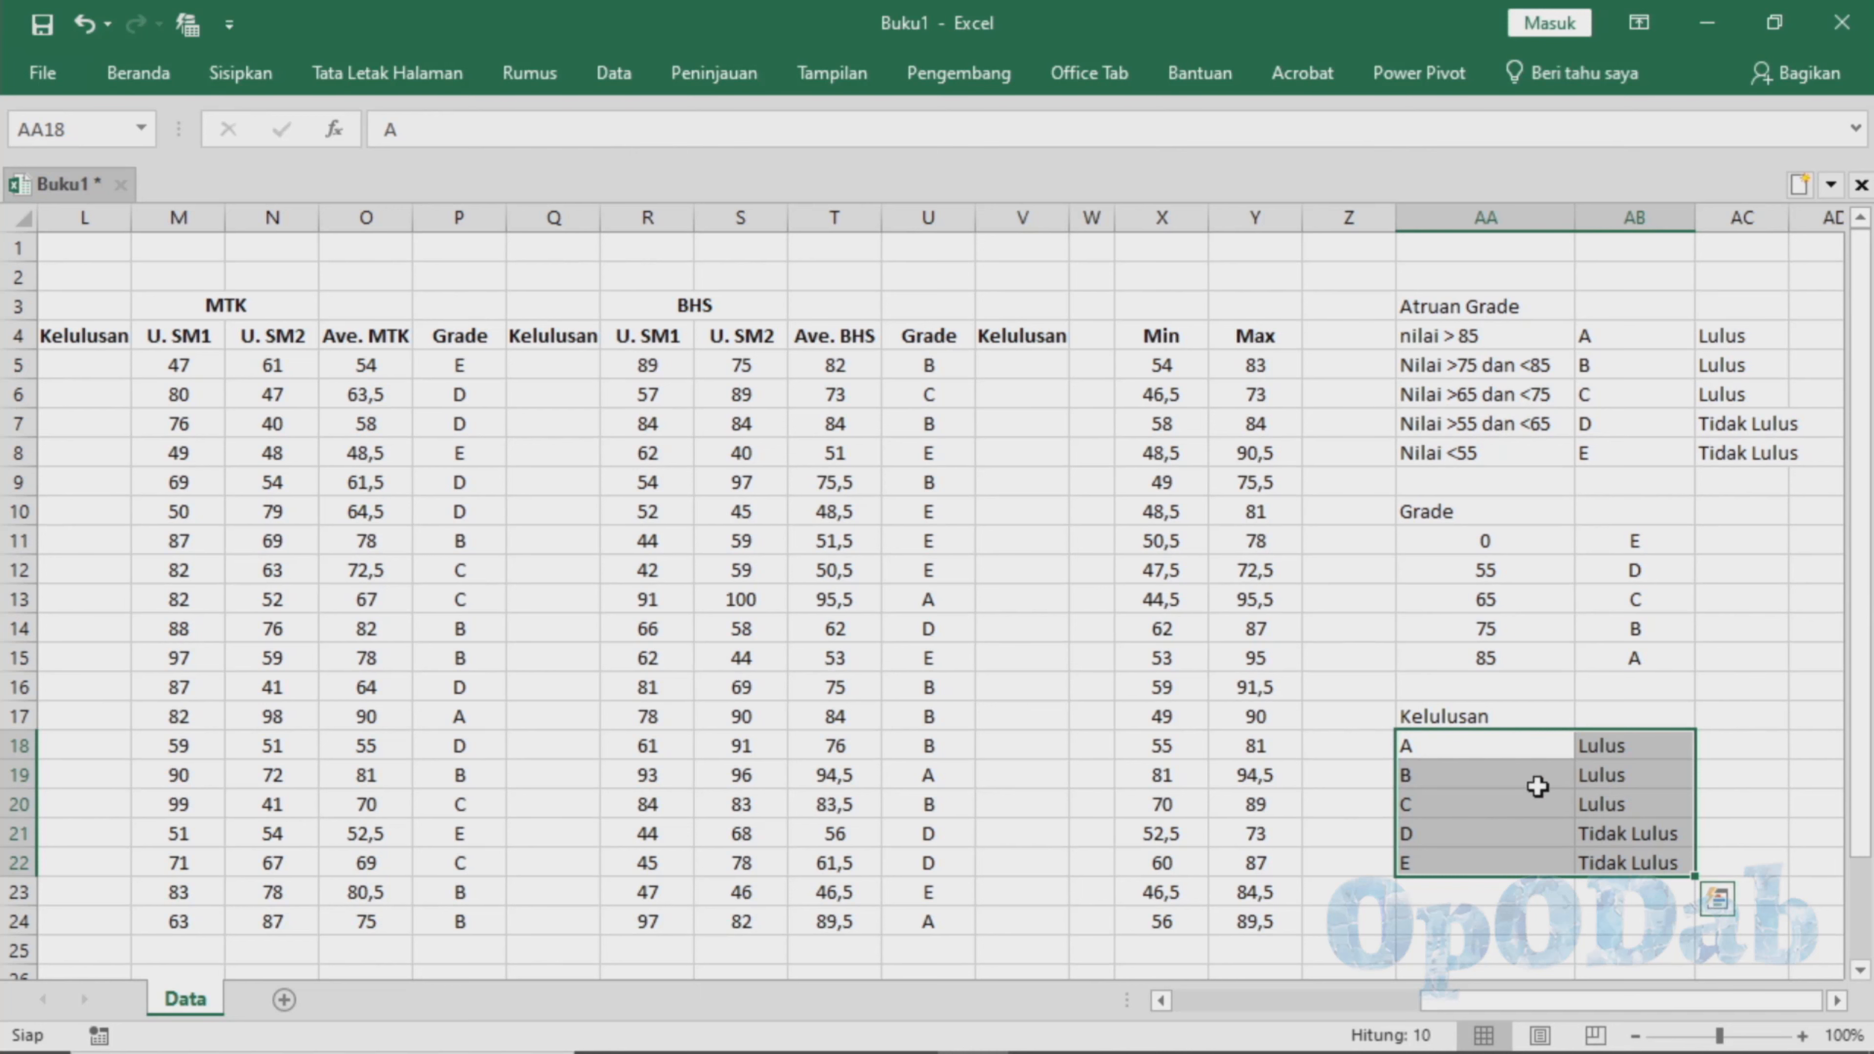
{"action": "left_click", "coordinate": [138, 72]}
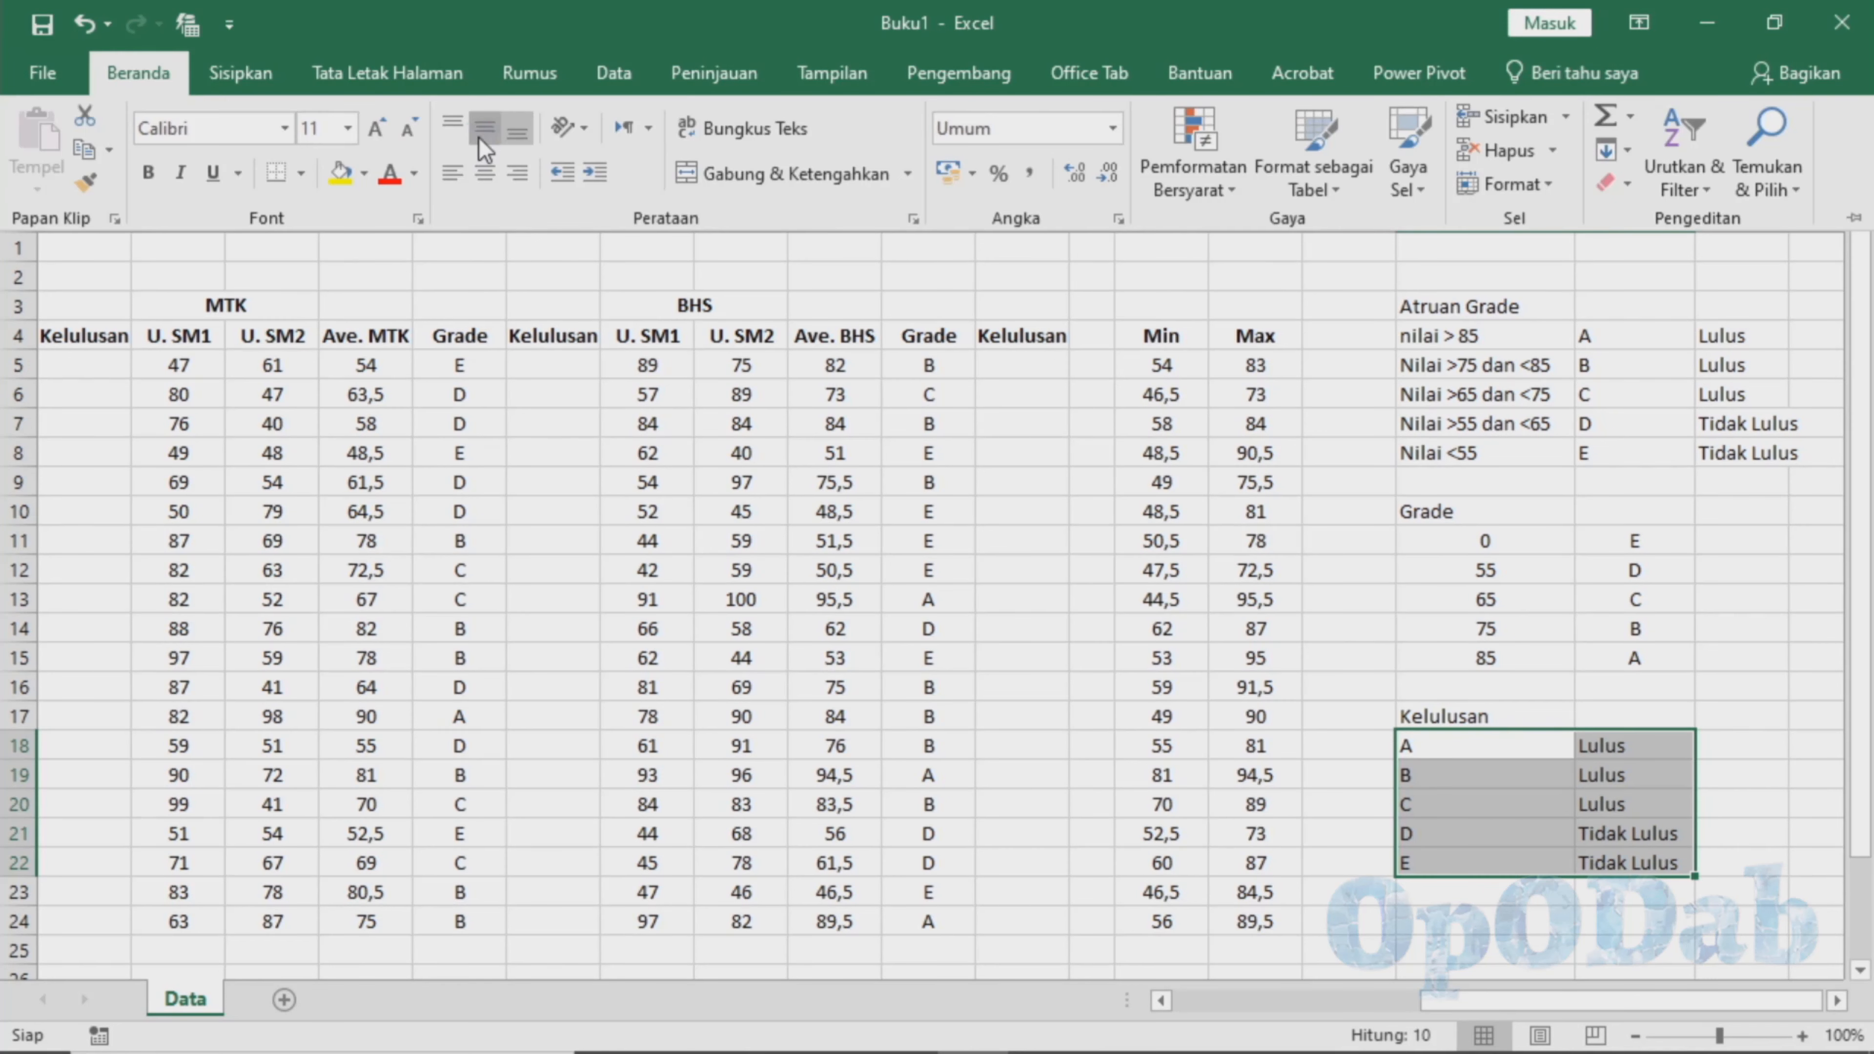
{"action": "left_click", "coordinate": [484, 172]}
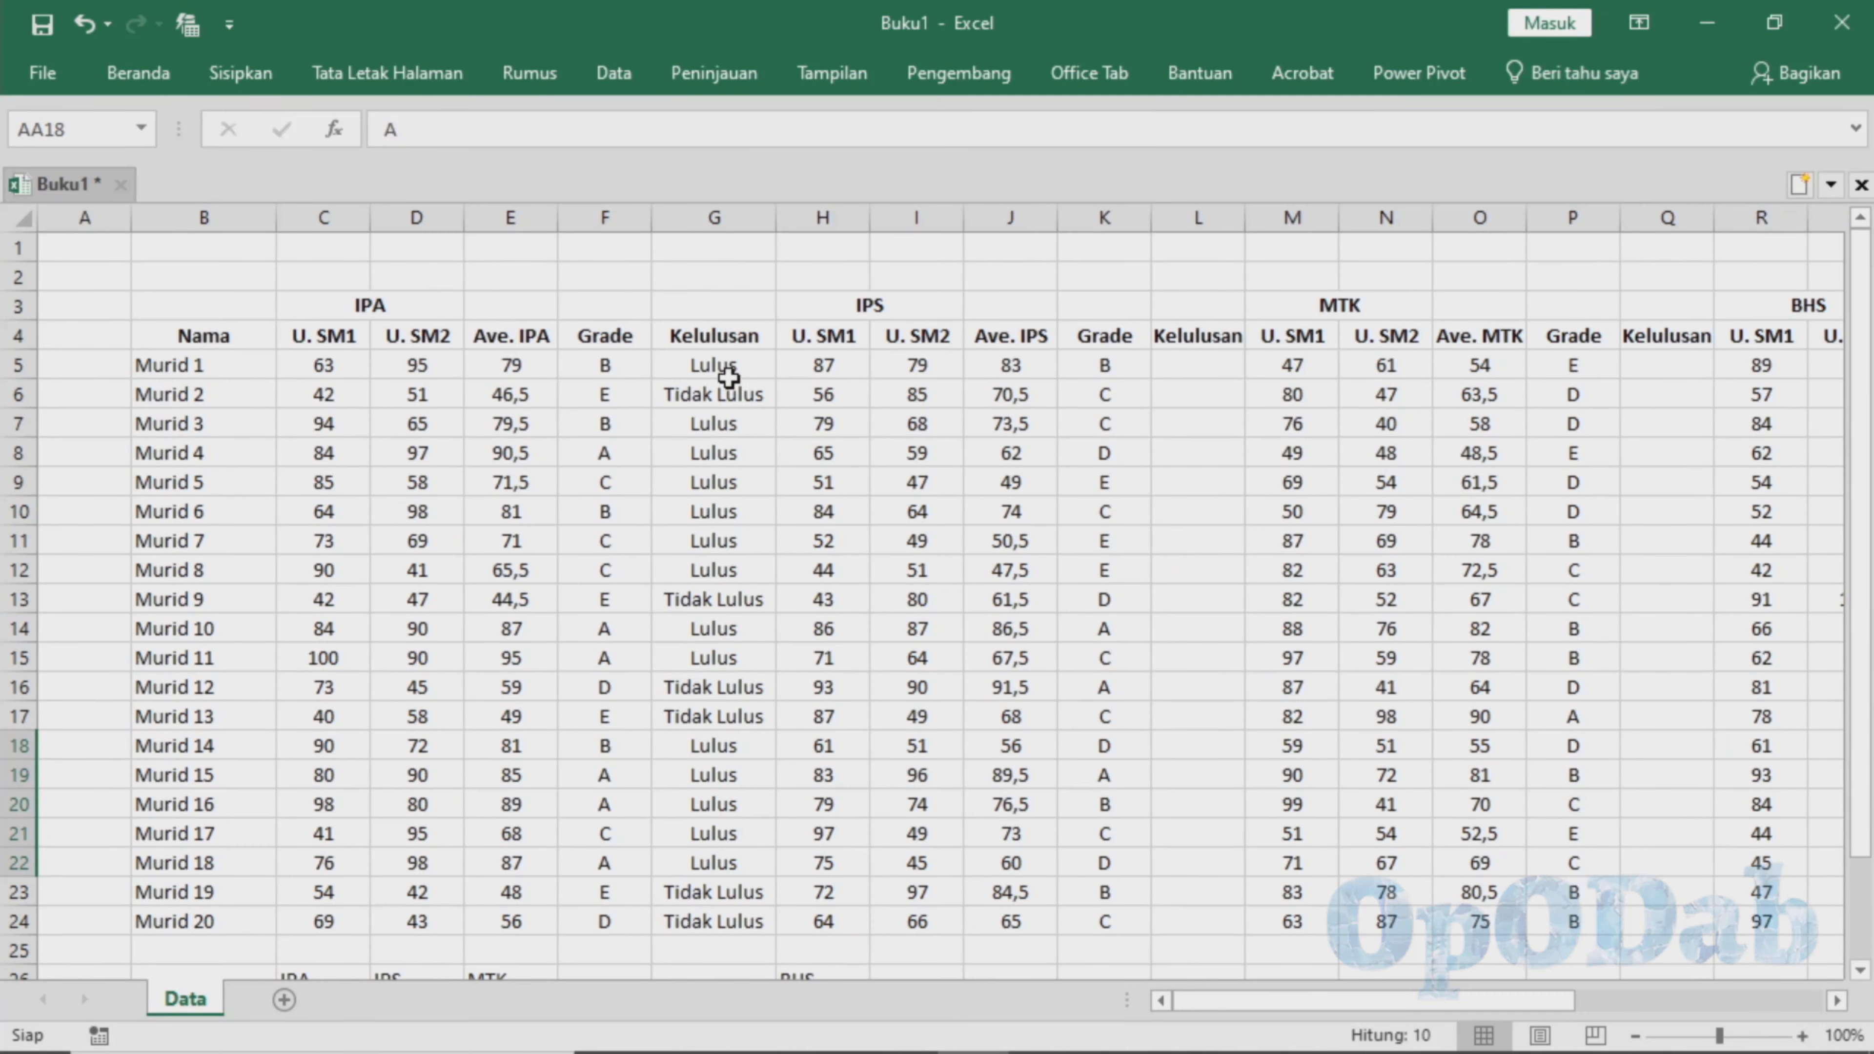
Copy the Kelulusan VLOOKUP formula from G5 into L5, Q5 and V5 for IPS, MTK and BHS.
{"action": "right_click", "coordinate": [729, 376]}
{"action": "left_click", "coordinate": [818, 436]}
{"action": "left_click", "coordinate": [1828, 356]}
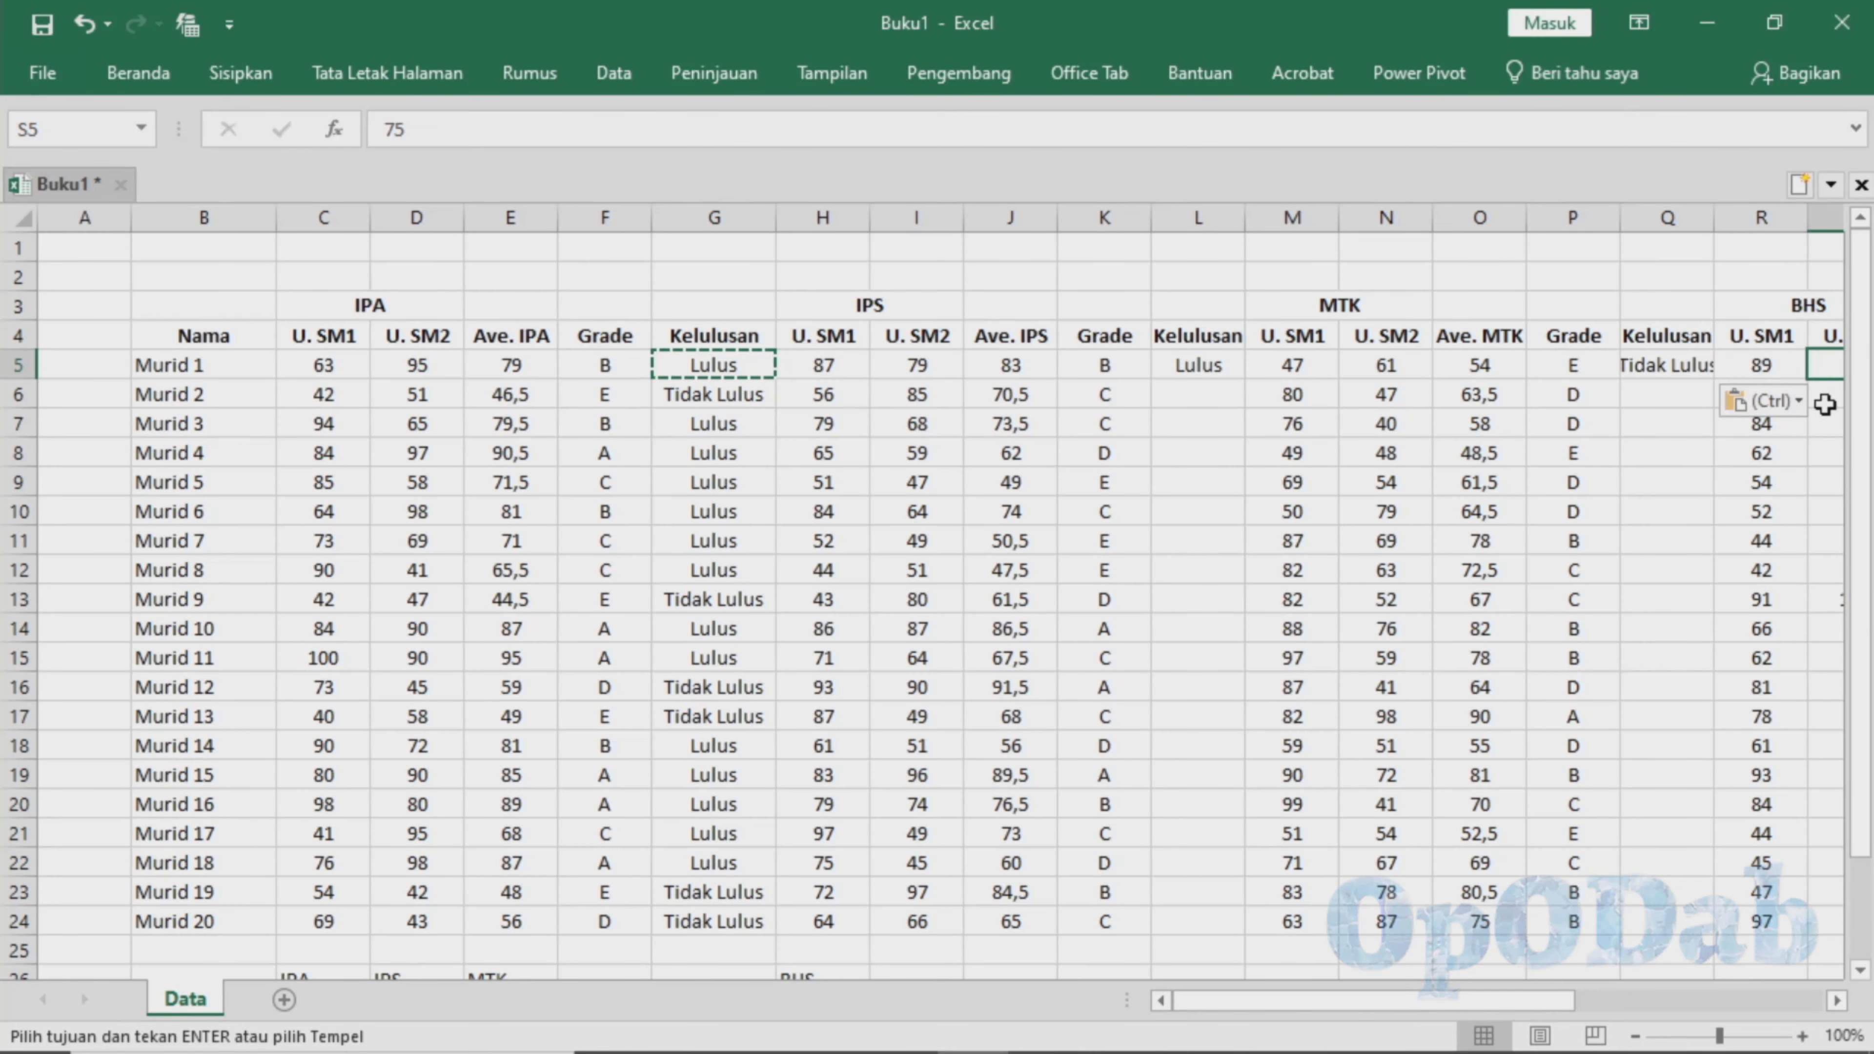
{"action": "left_click", "coordinate": [1807, 1000]}
{"action": "left_click", "coordinate": [366, 365]}
{"action": "key", "text": "ctrl+v"}
Fill the BHS Kelulusan formula from V5 down through V24 and check the ranges referenced in V24.
{"action": "left_click_drag", "start_coordinate": [414, 378], "coordinate": [414, 938]}
{"action": "left_click", "coordinate": [366, 921]}
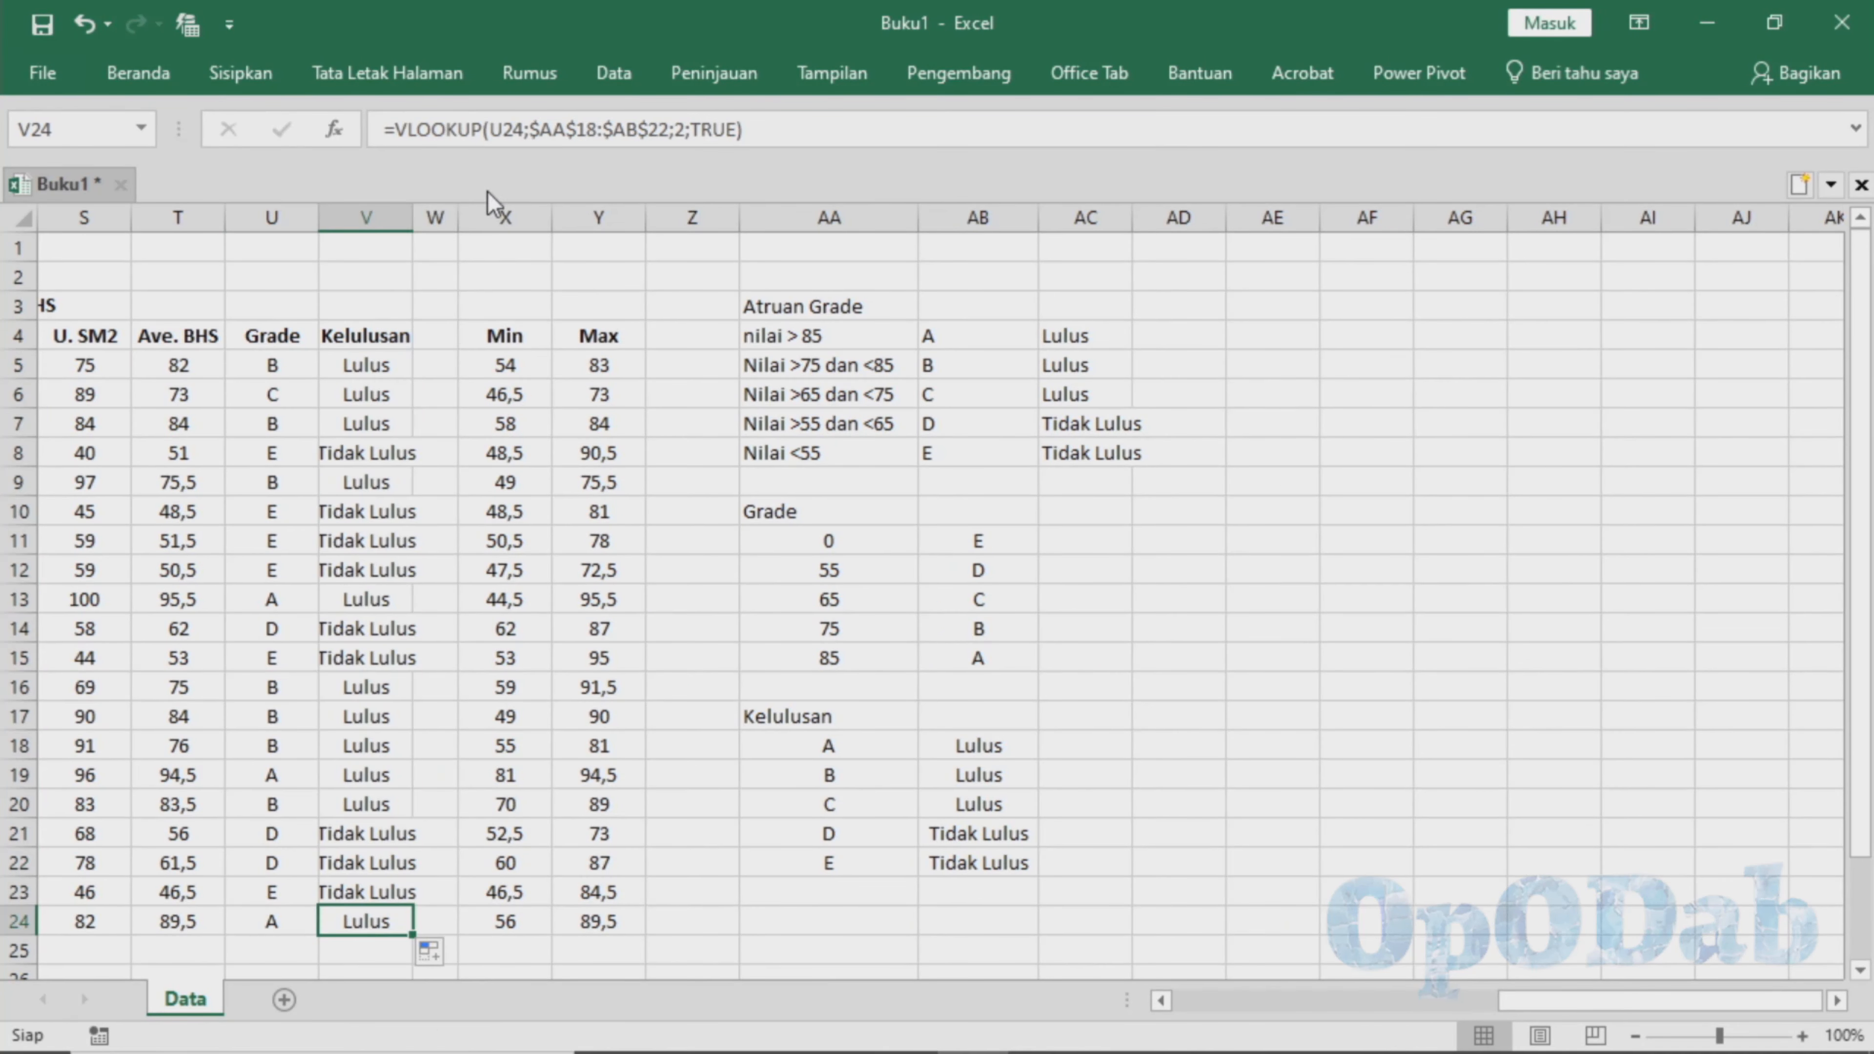
{"action": "left_click", "coordinate": [507, 131]}
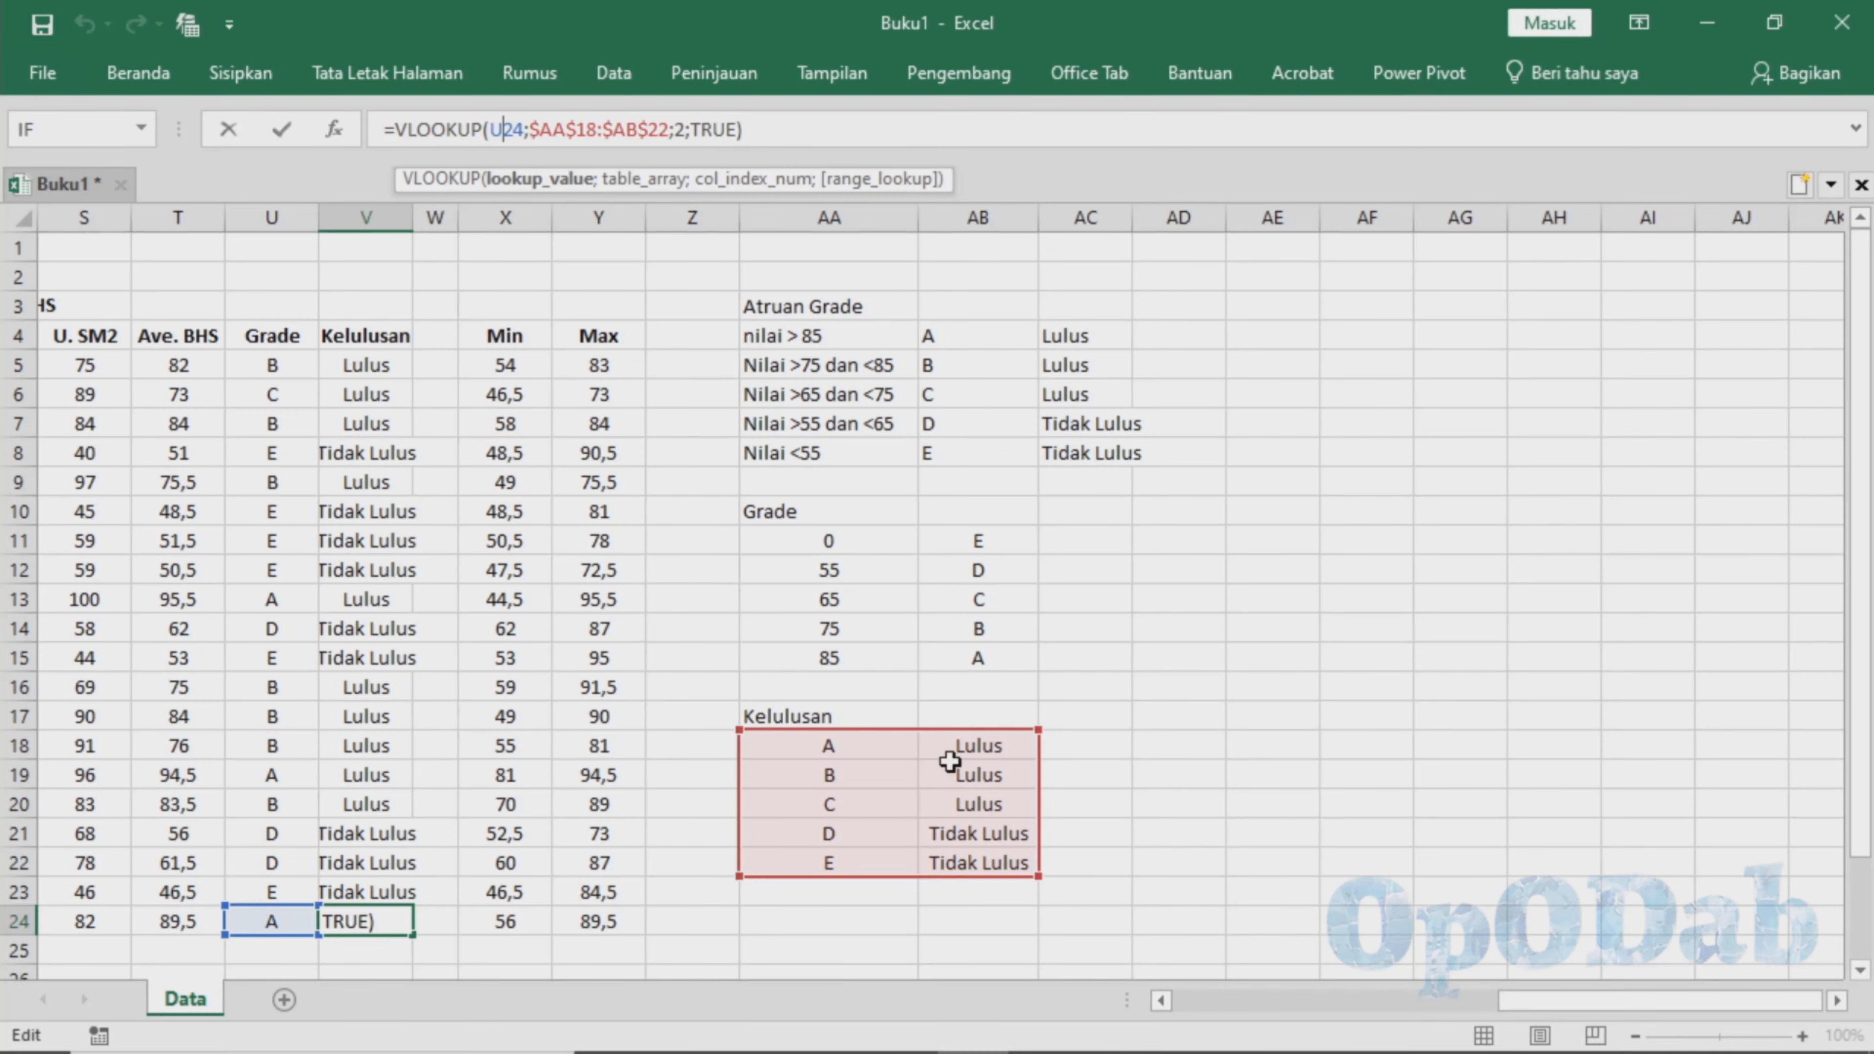
{"action": "left_click", "coordinate": [1417, 1001]}
{"action": "key", "text": "Return"}
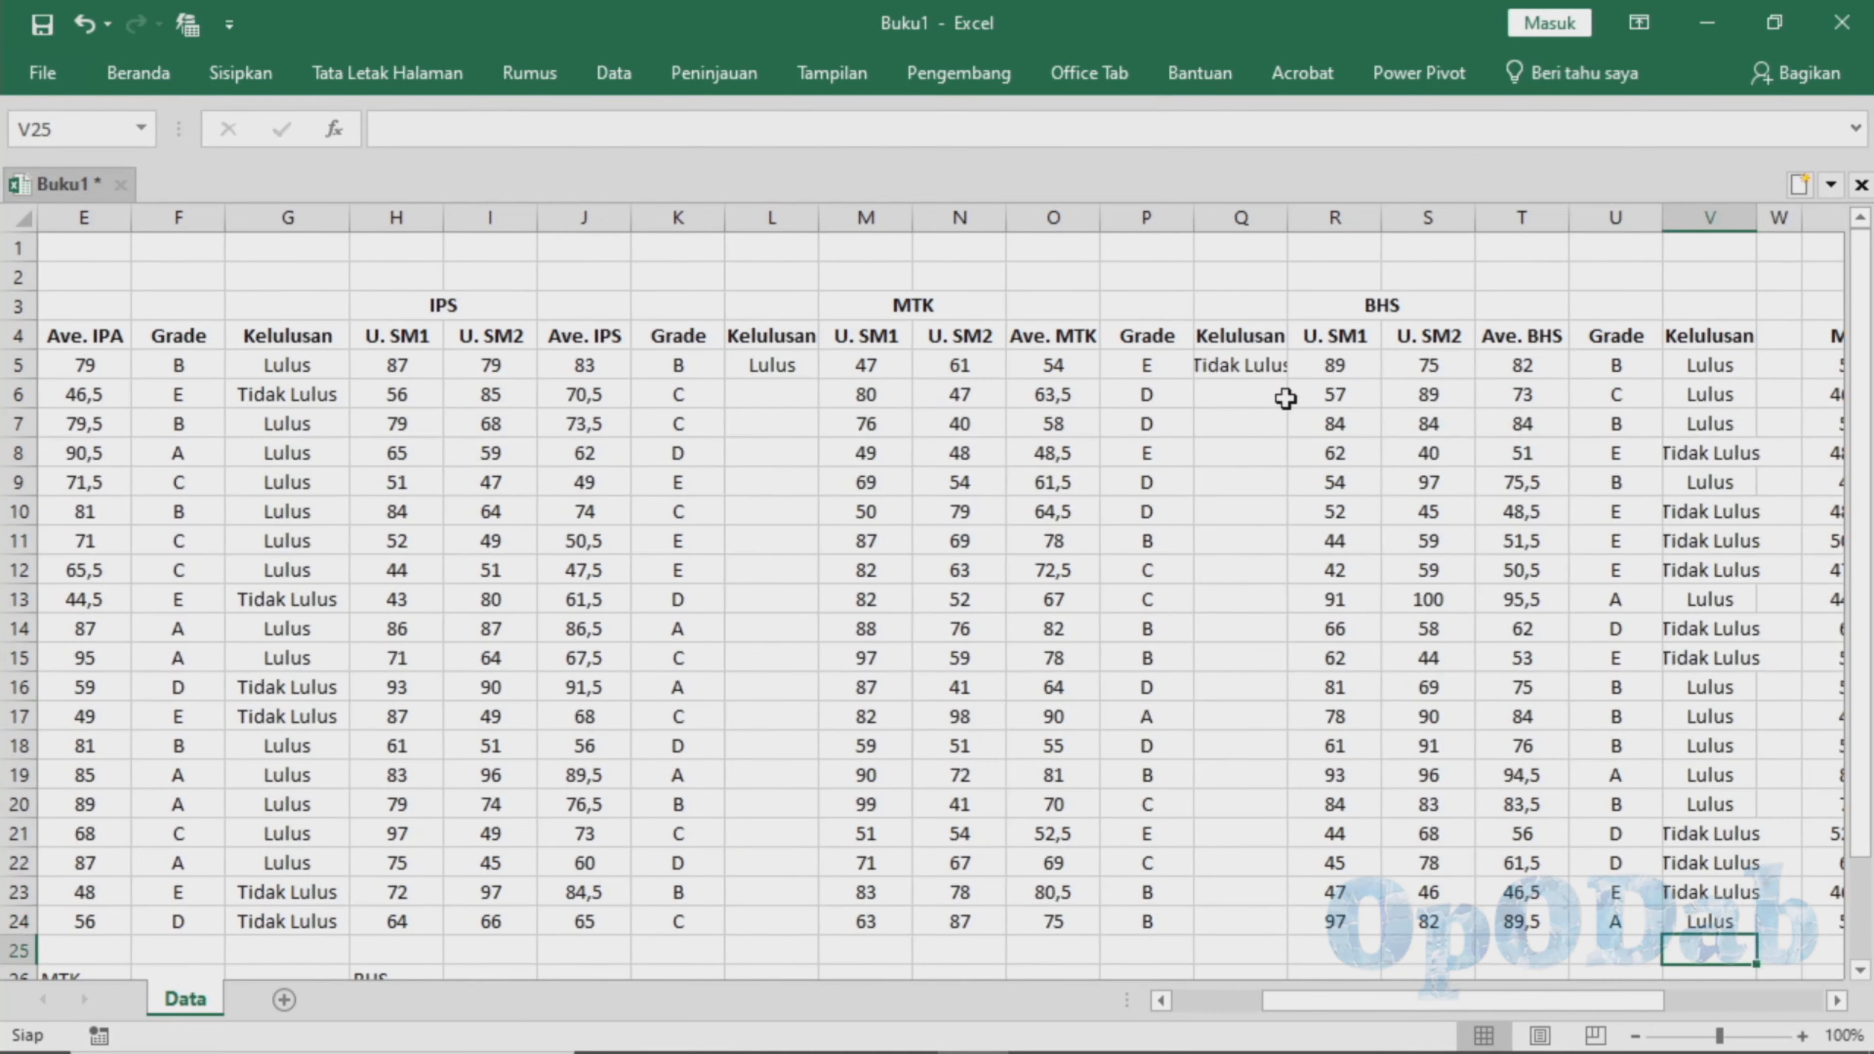
Fill the MTK and IPS Kelulusan formulas from Q5 and L5 down through row 24.
{"action": "left_click", "coordinate": [1239, 365]}
{"action": "left_click_drag", "start_coordinate": [1287, 378], "coordinate": [1241, 921]}
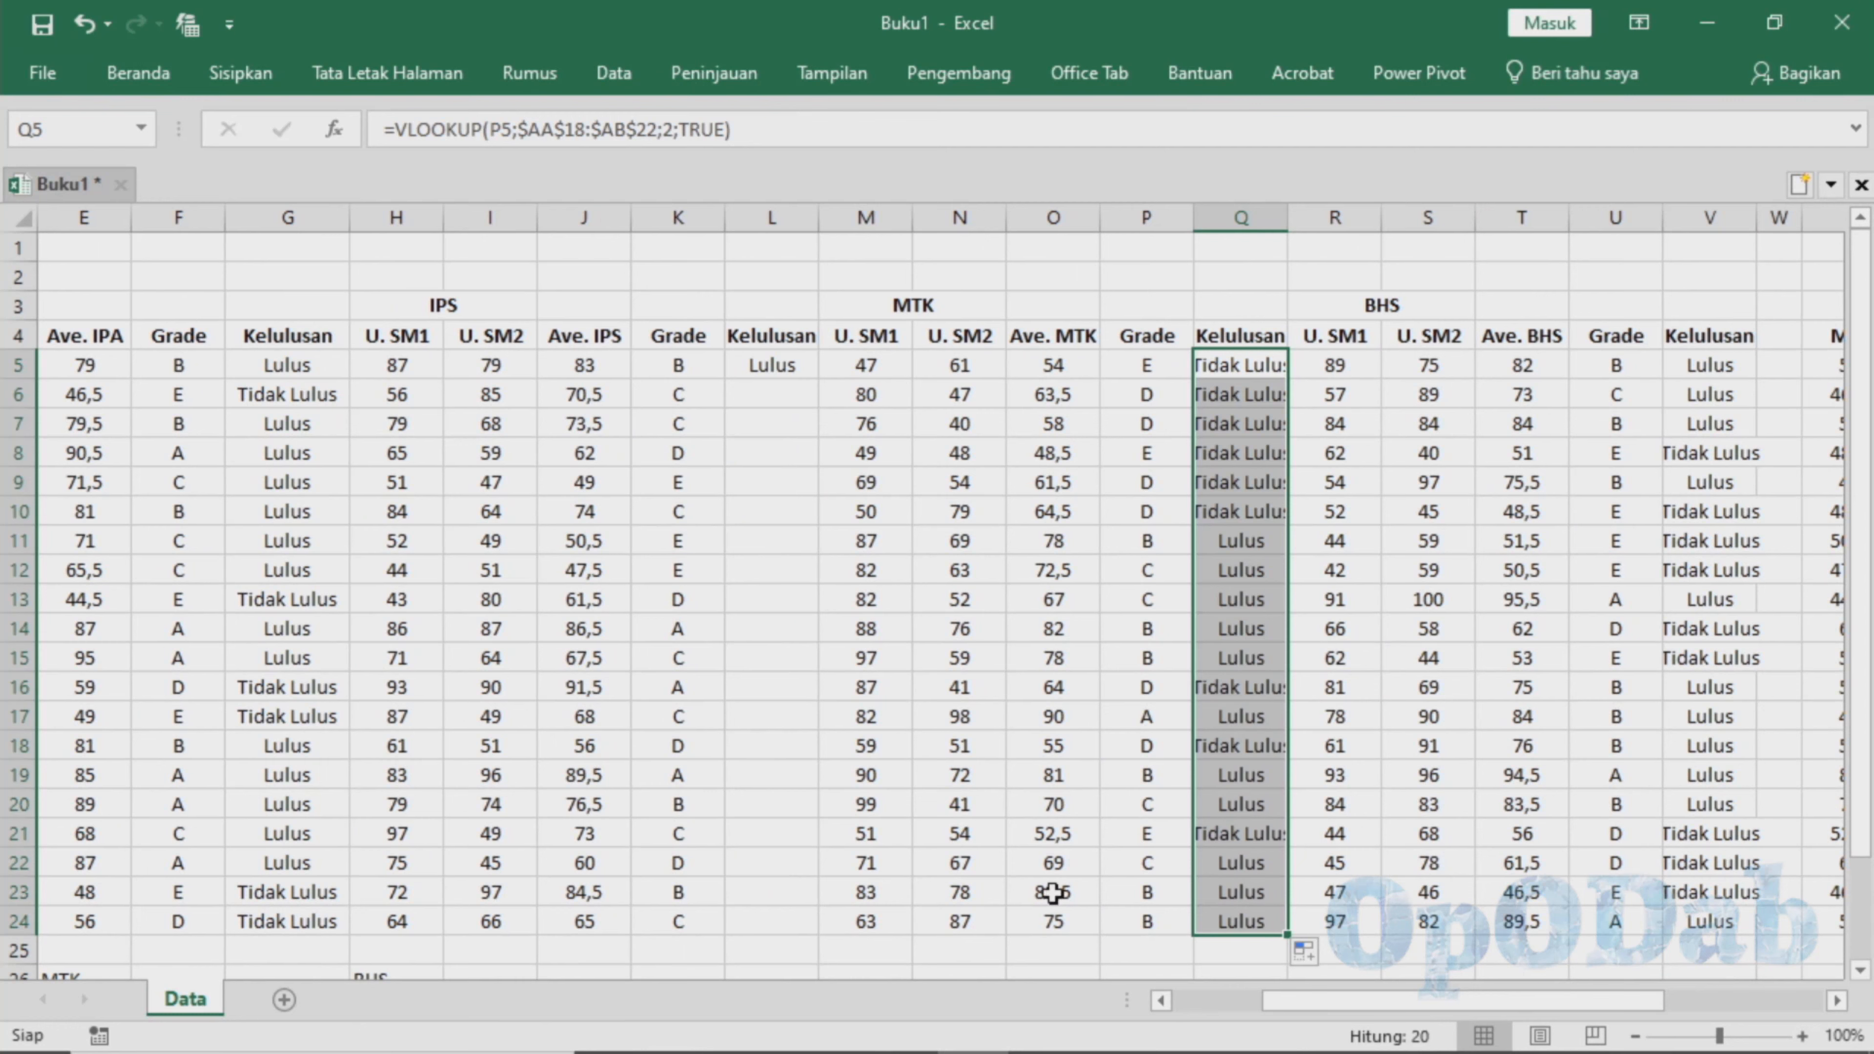
{"action": "left_click", "coordinate": [767, 365]}
{"action": "left_click_drag", "start_coordinate": [817, 378], "coordinate": [826, 923]}
Widen the Kelulusan columns of the subjects so that the Tidak Lulus entries fit.
{"action": "left_click_drag", "start_coordinate": [350, 221], "coordinate": [373, 226]}
{"action": "left_click_drag", "start_coordinate": [842, 220], "coordinate": [874, 220]}
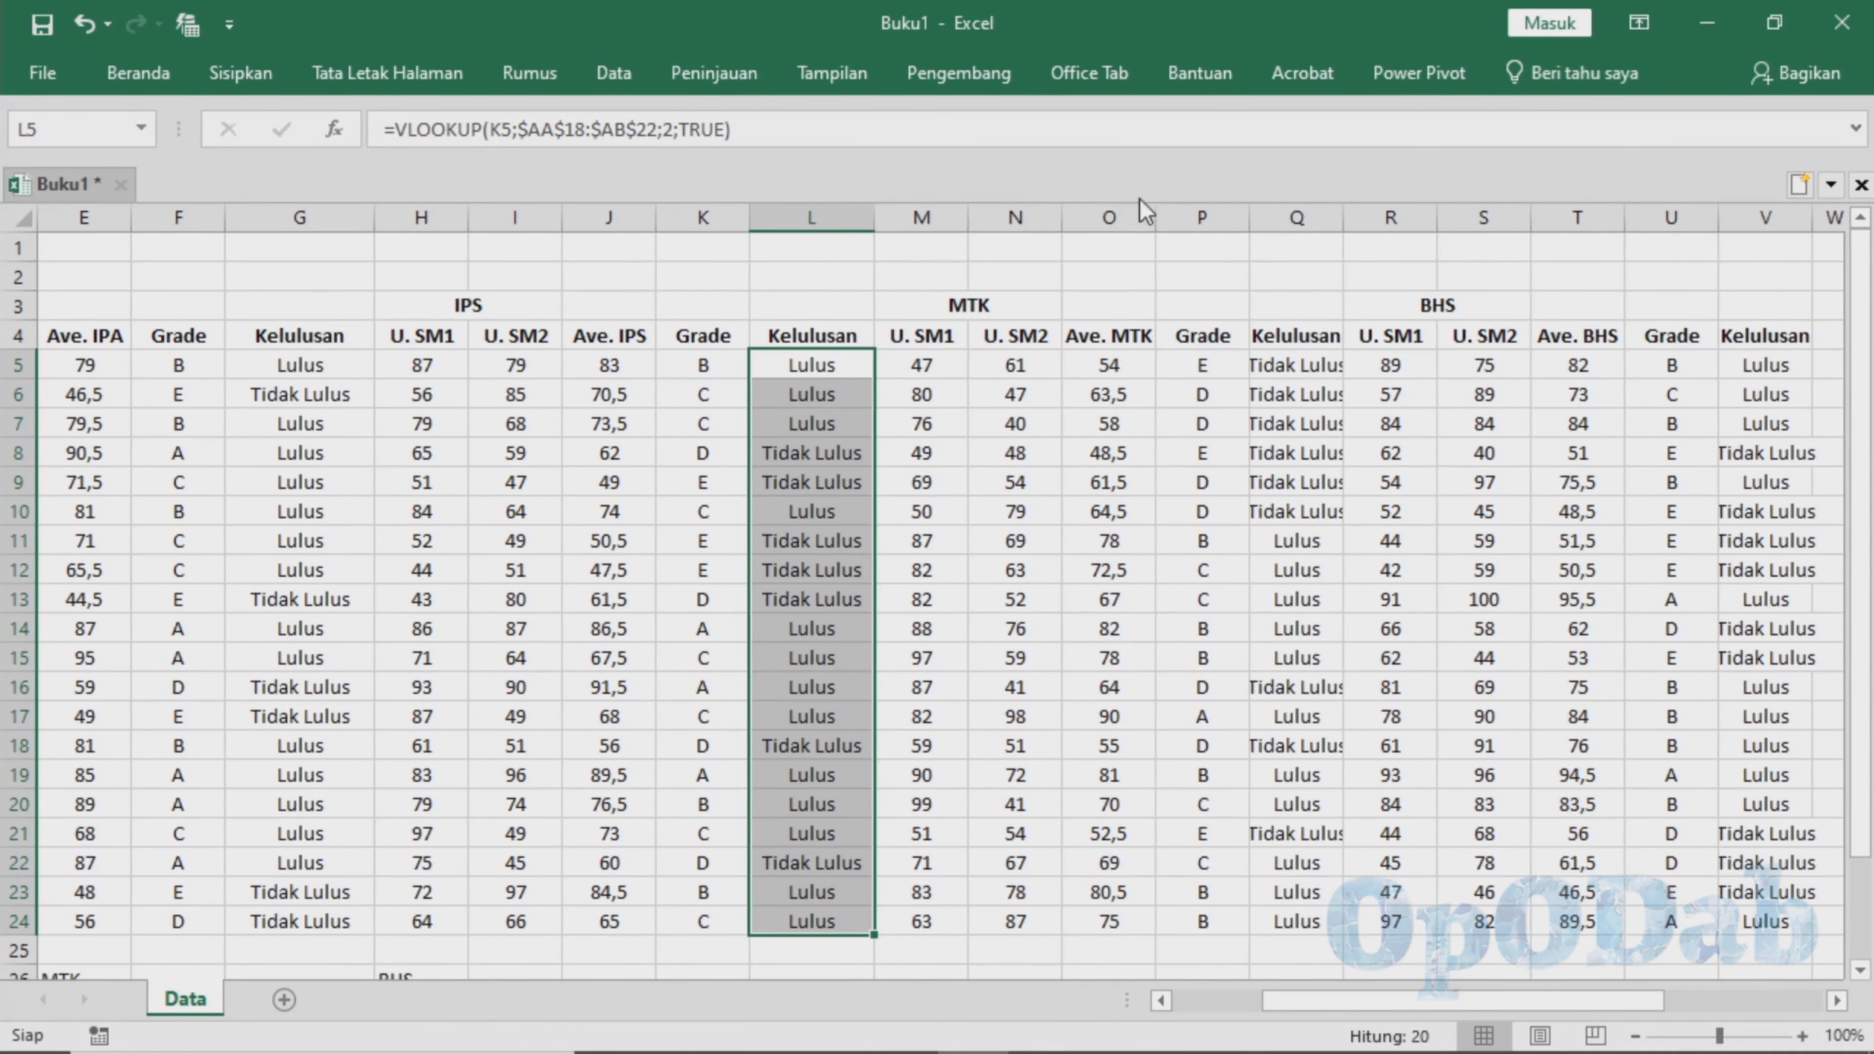
{"action": "mouse_move", "coordinate": [1343, 225]}
{"action": "left_mouse_down"}
{"action": "mouse_move", "coordinate": [1392, 243]}
{"action": "mouse_move", "coordinate": [1369, 247]}
{"action": "left_mouse_up"}
{"action": "left_click", "coordinate": [1663, 1001]}
{"action": "left_click", "coordinate": [1381, 1005]}
{"action": "left_click_drag", "start_coordinate": [1838, 214], "coordinate": [1843, 214]}
{"action": "left_click_drag", "start_coordinate": [1538, 1002], "coordinate": [1651, 1003]}
{"action": "scroll", "coordinate": [659, 888], "scroll_direction": "left", "scroll_amount": 5}
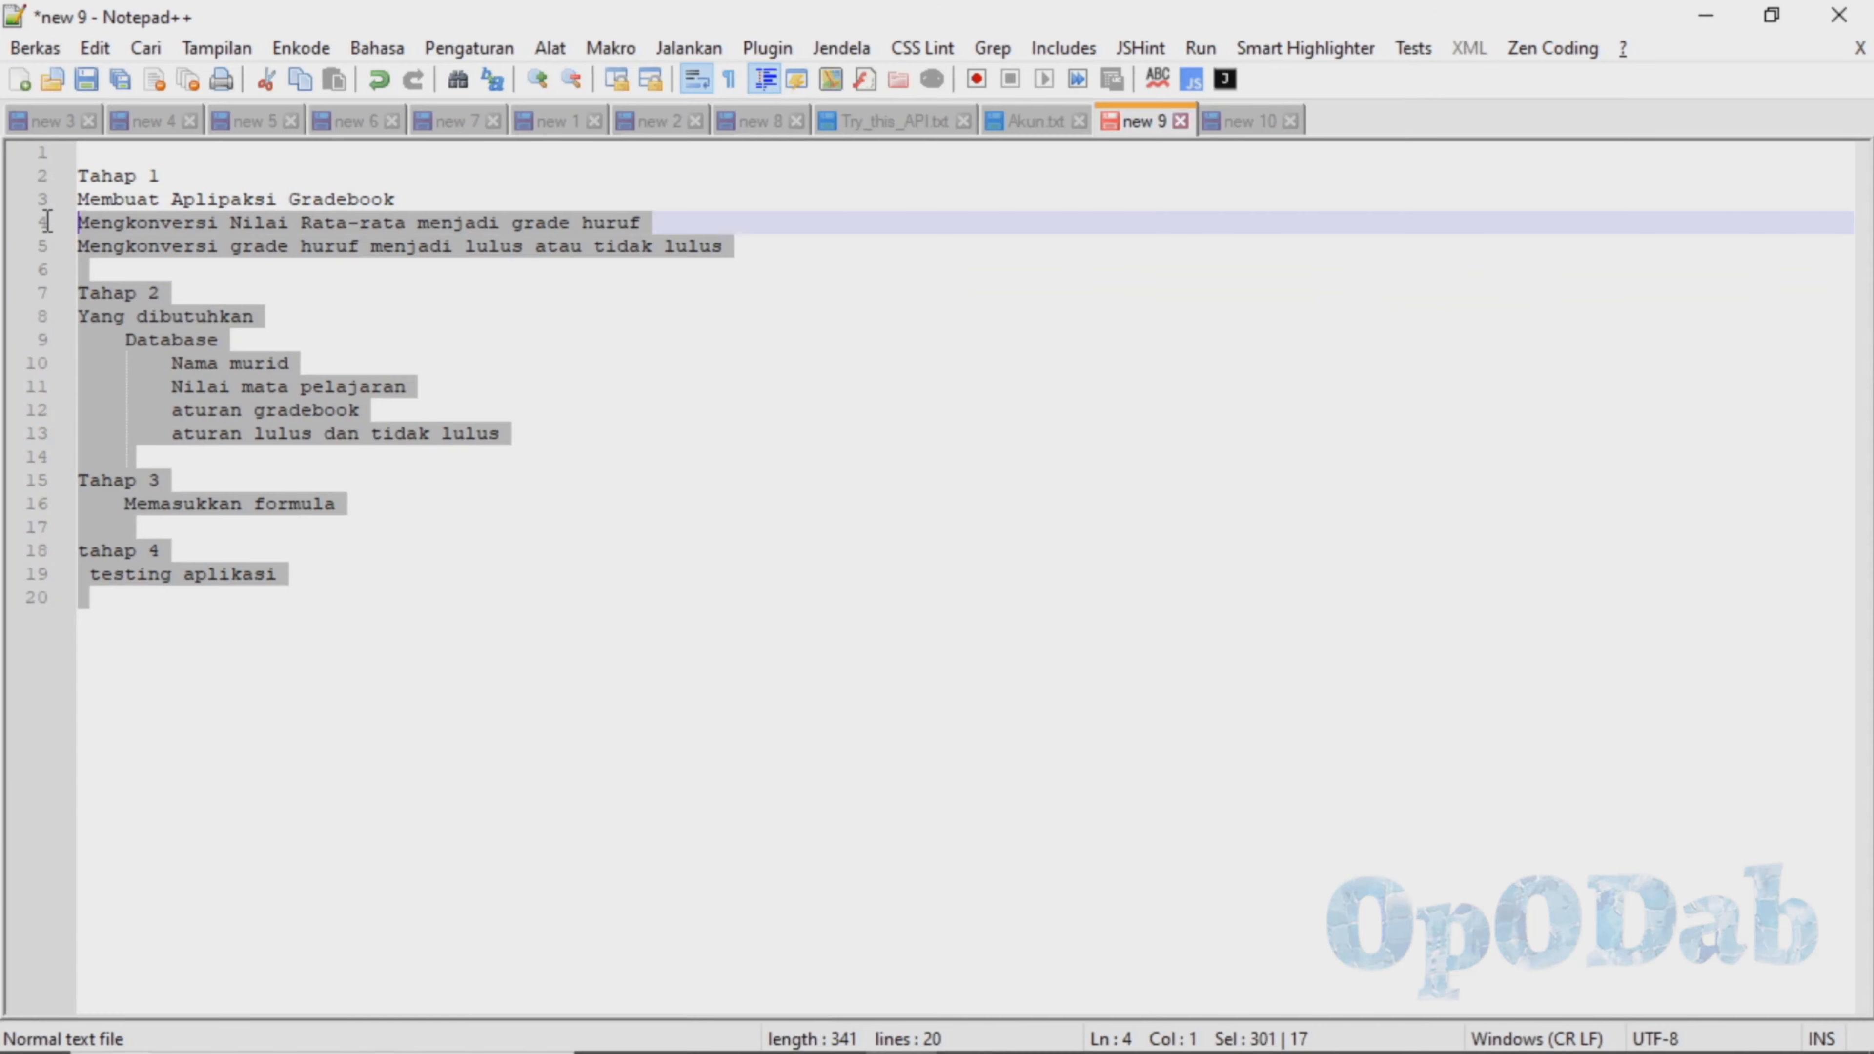
Review the Gradebook plan in Notepad++, covering the required database, the formula stage and the Tahap 1 goals of converting averages and letter grades.
{"action": "left_click_drag", "start_coordinate": [82, 159], "coordinate": [207, 363]}
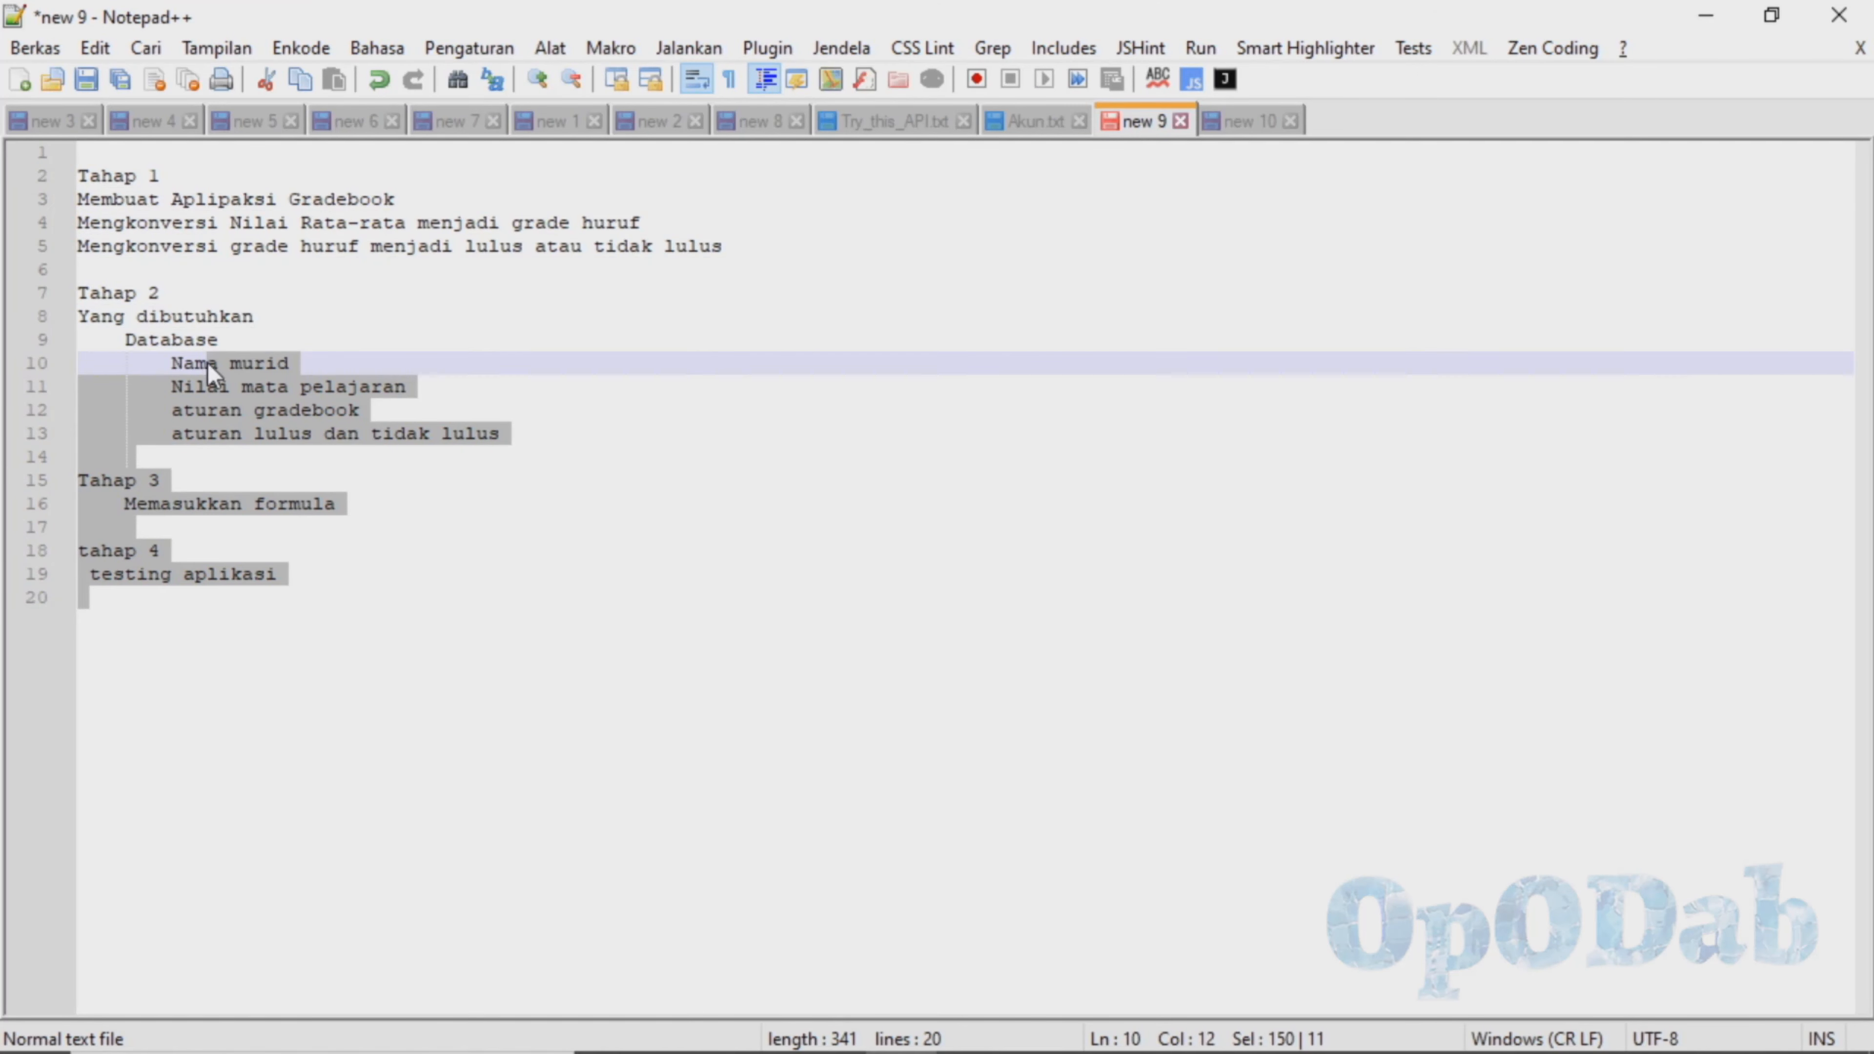
{"action": "left_click", "coordinate": [264, 416]}
{"action": "left_click_drag", "start_coordinate": [342, 509], "coordinate": [46, 520]}
{"action": "left_click", "coordinate": [128, 496]}
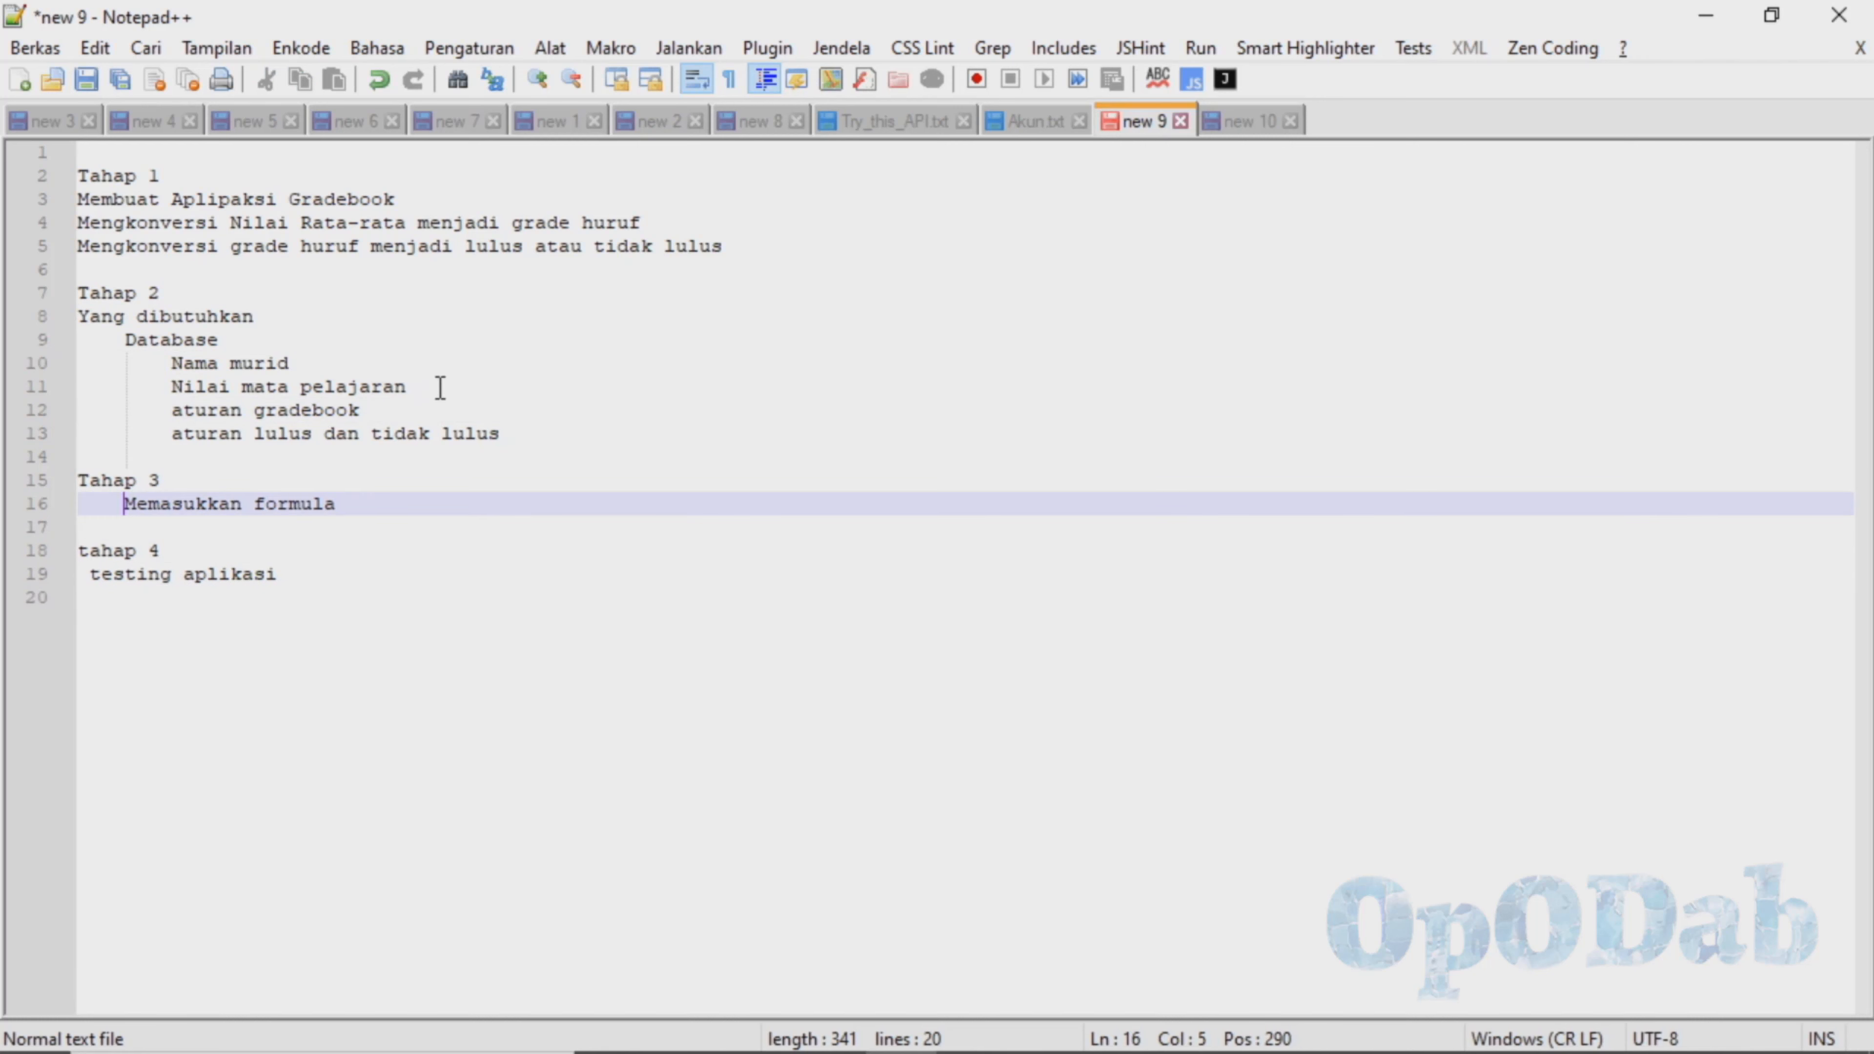
{"action": "left_click_drag", "start_coordinate": [504, 433], "coordinate": [170, 412]}
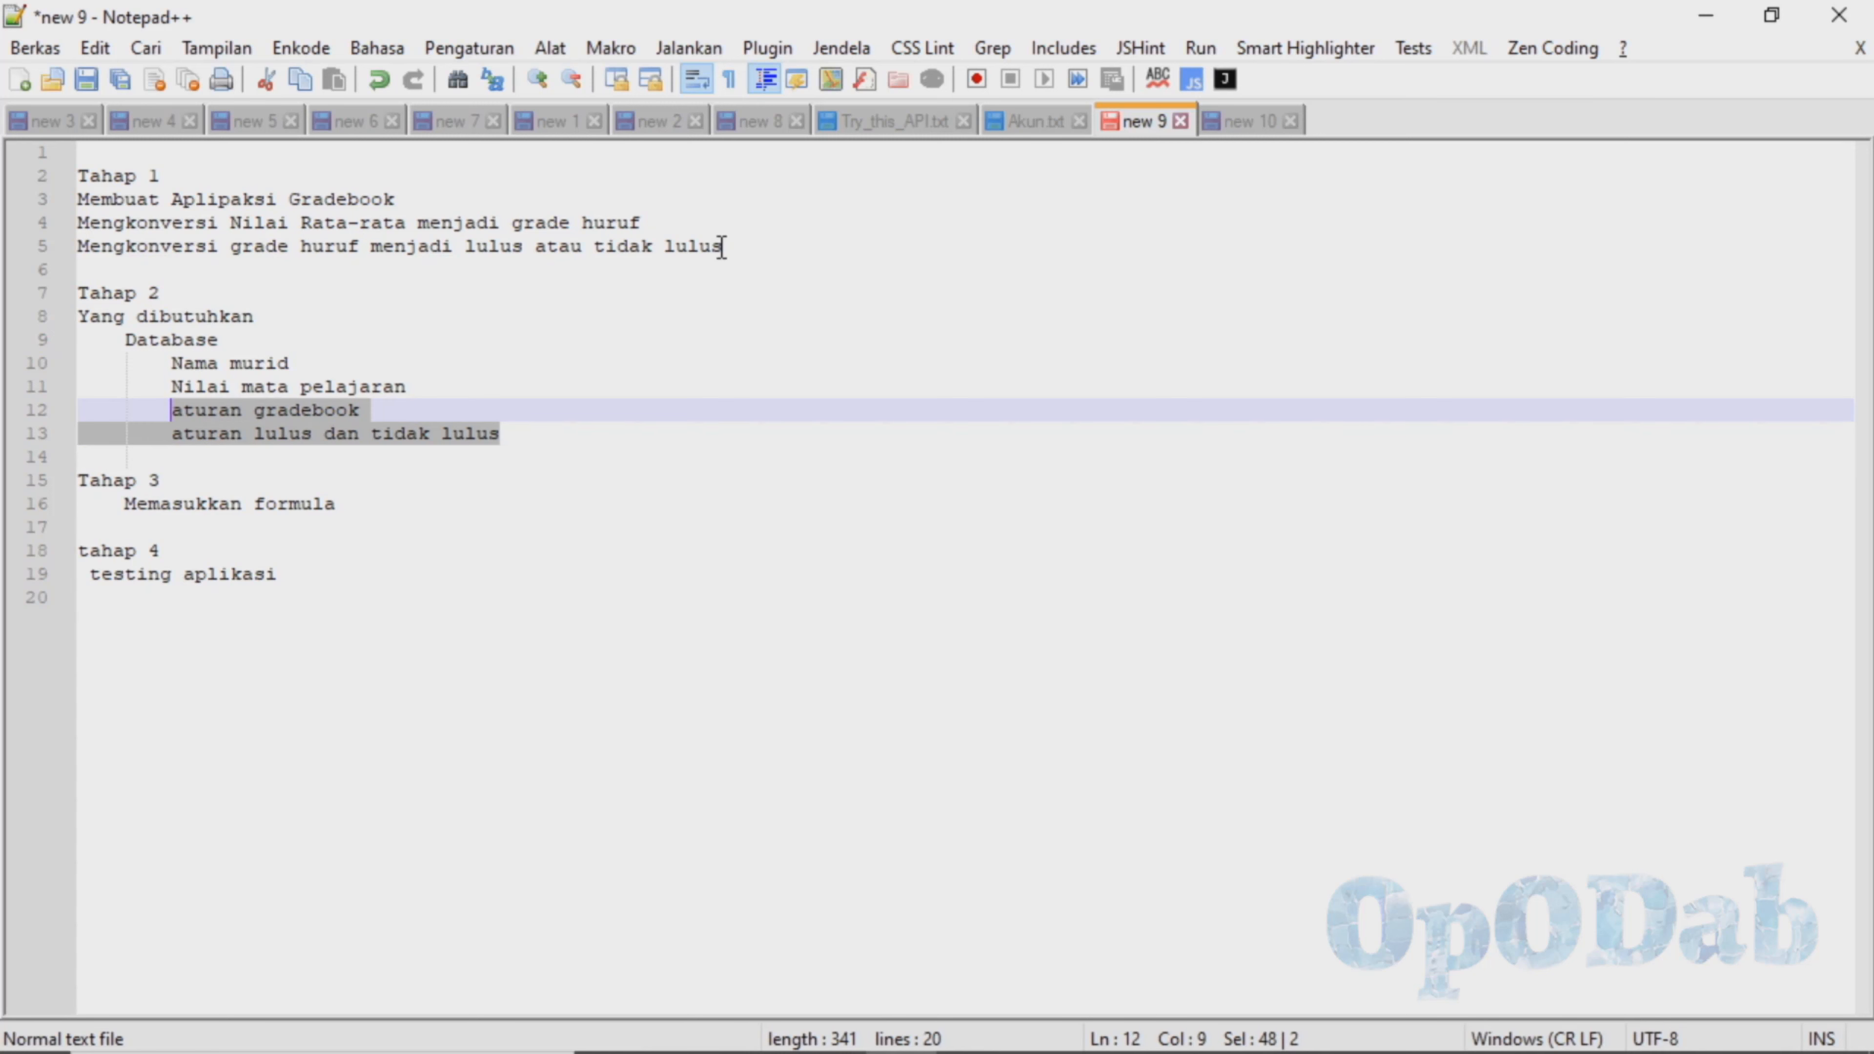
{"action": "left_click_drag", "start_coordinate": [755, 242], "coordinate": [79, 198]}
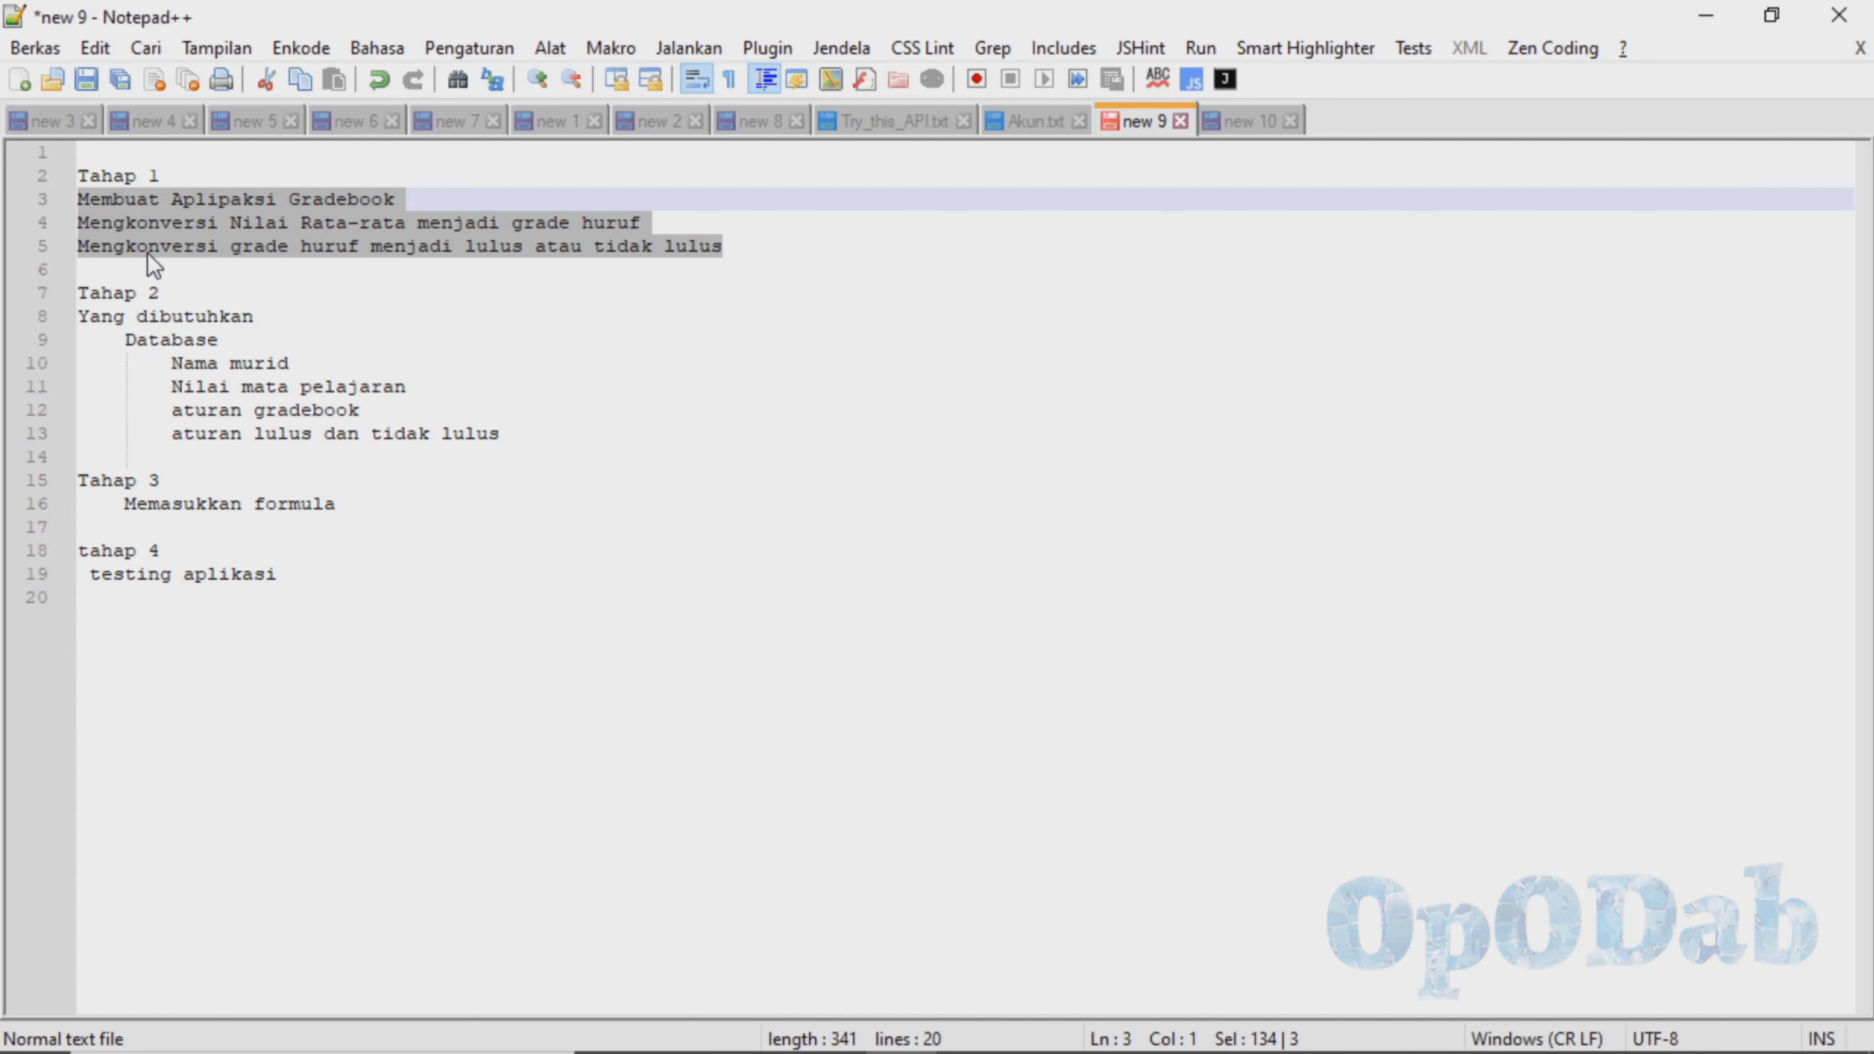
{"action": "left_click", "coordinate": [152, 222]}
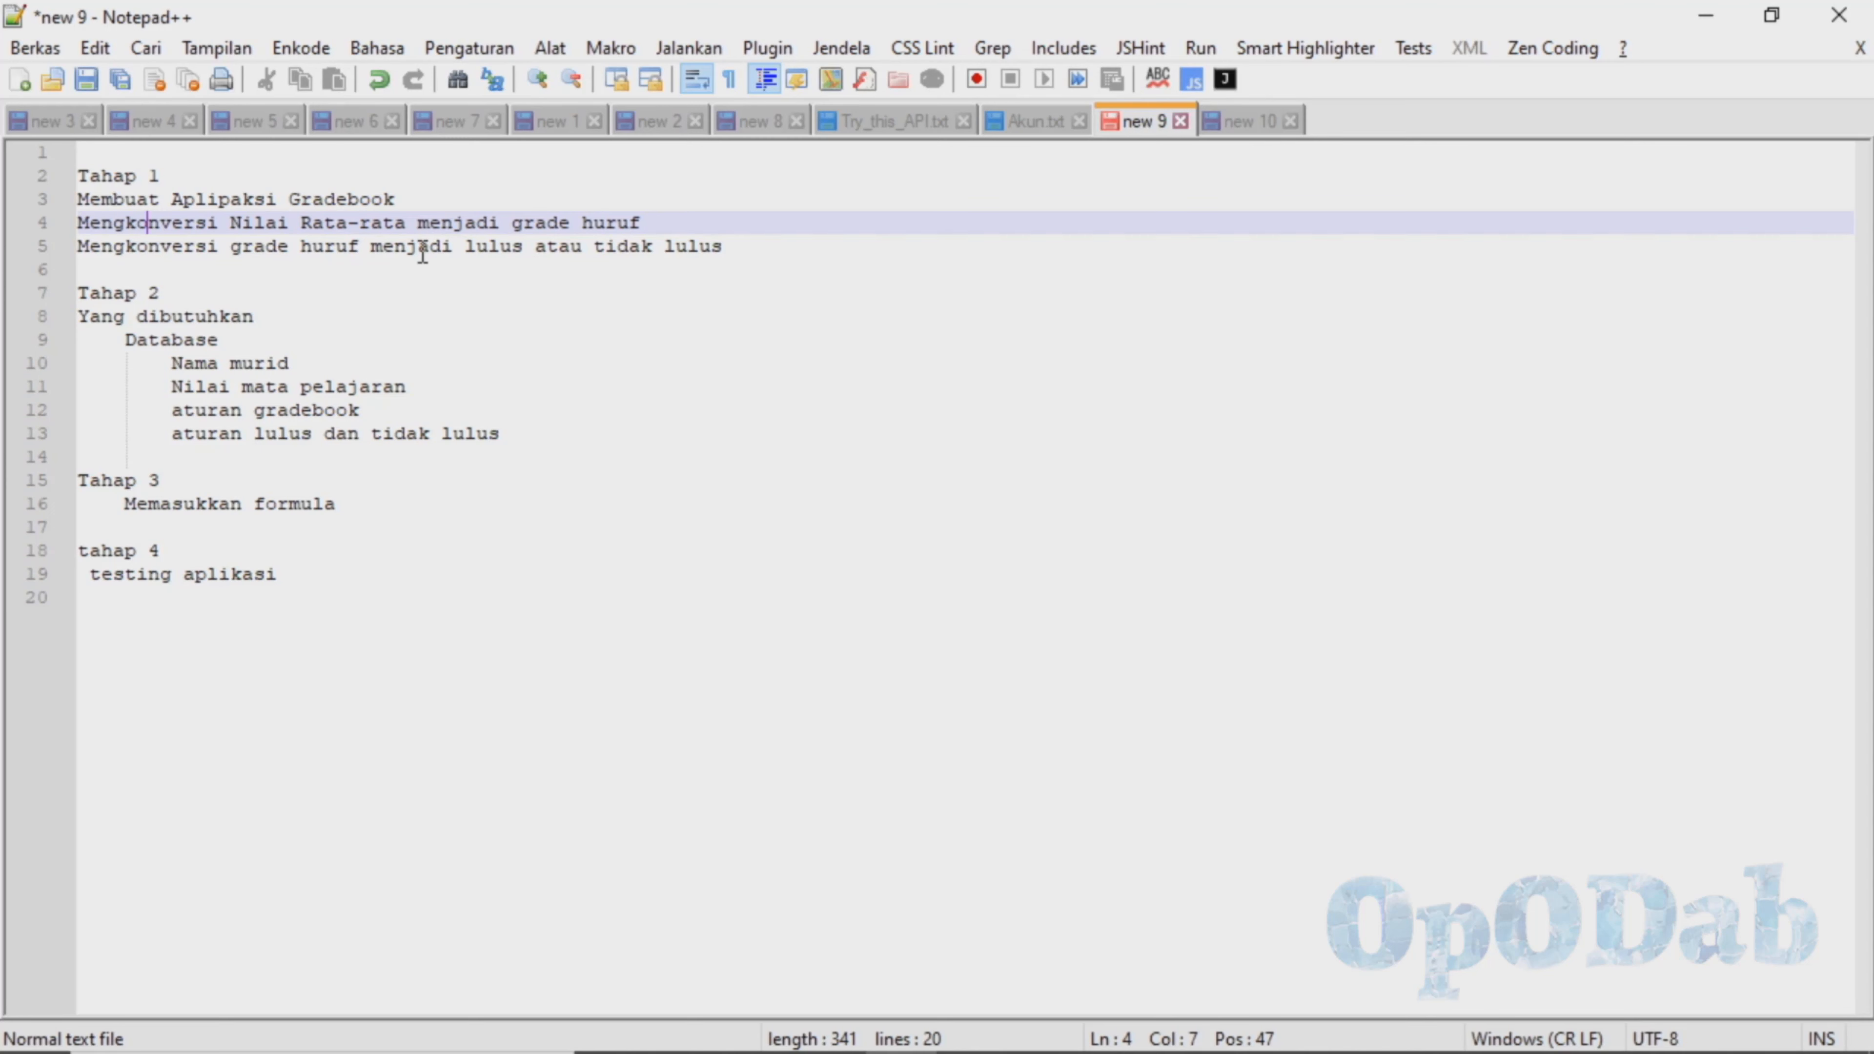
{"action": "left_click", "coordinate": [342, 248]}
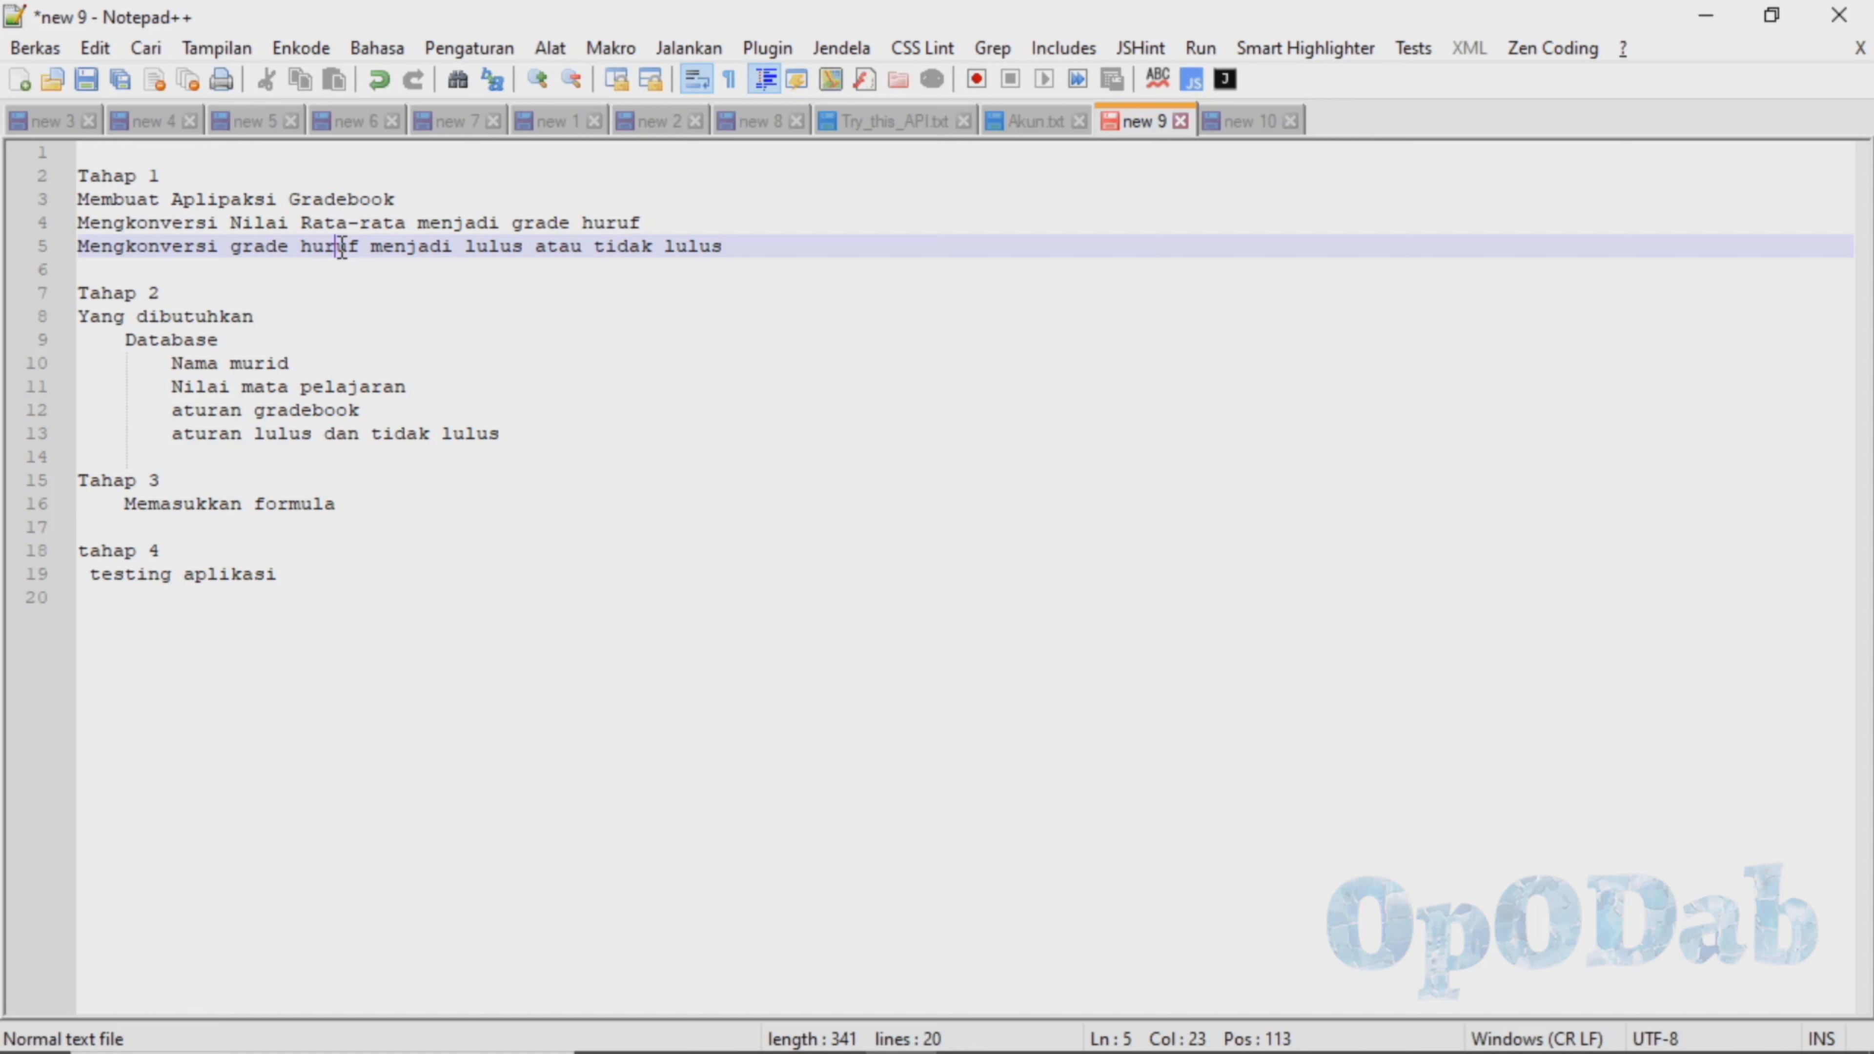
{"action": "left_click", "coordinate": [623, 248]}
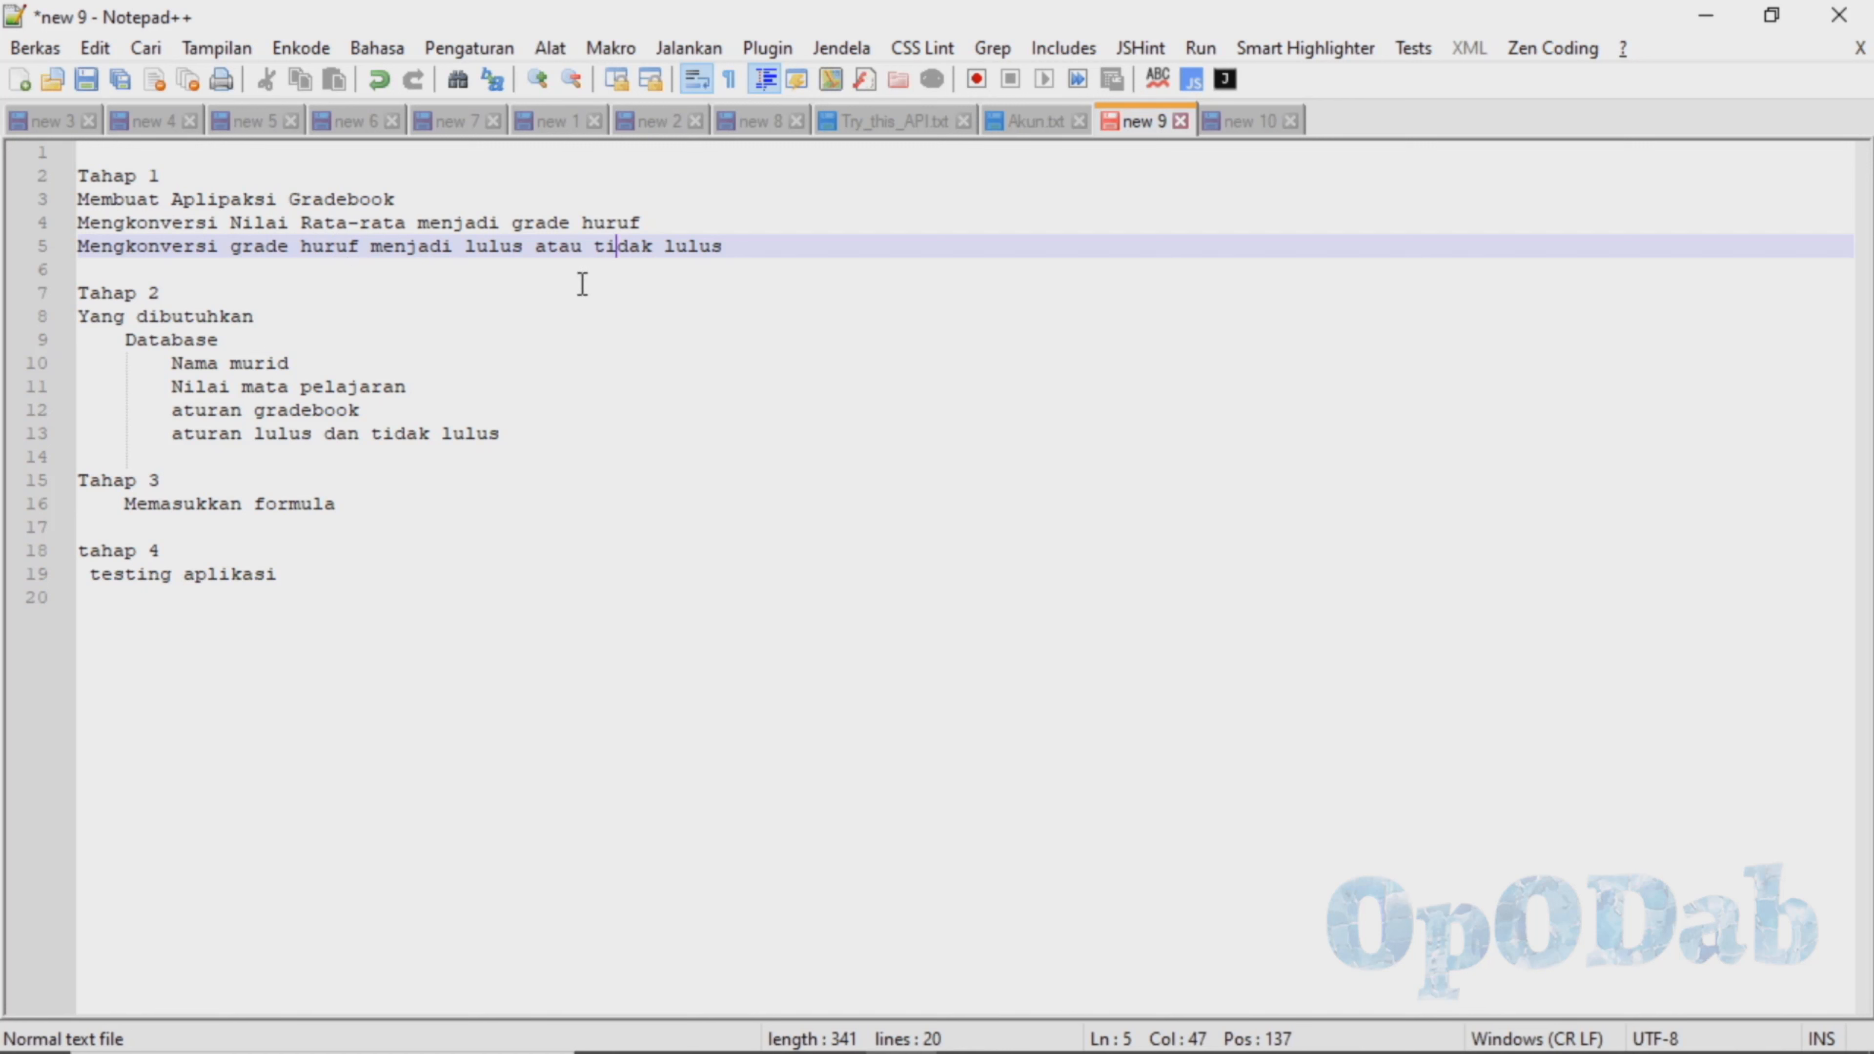